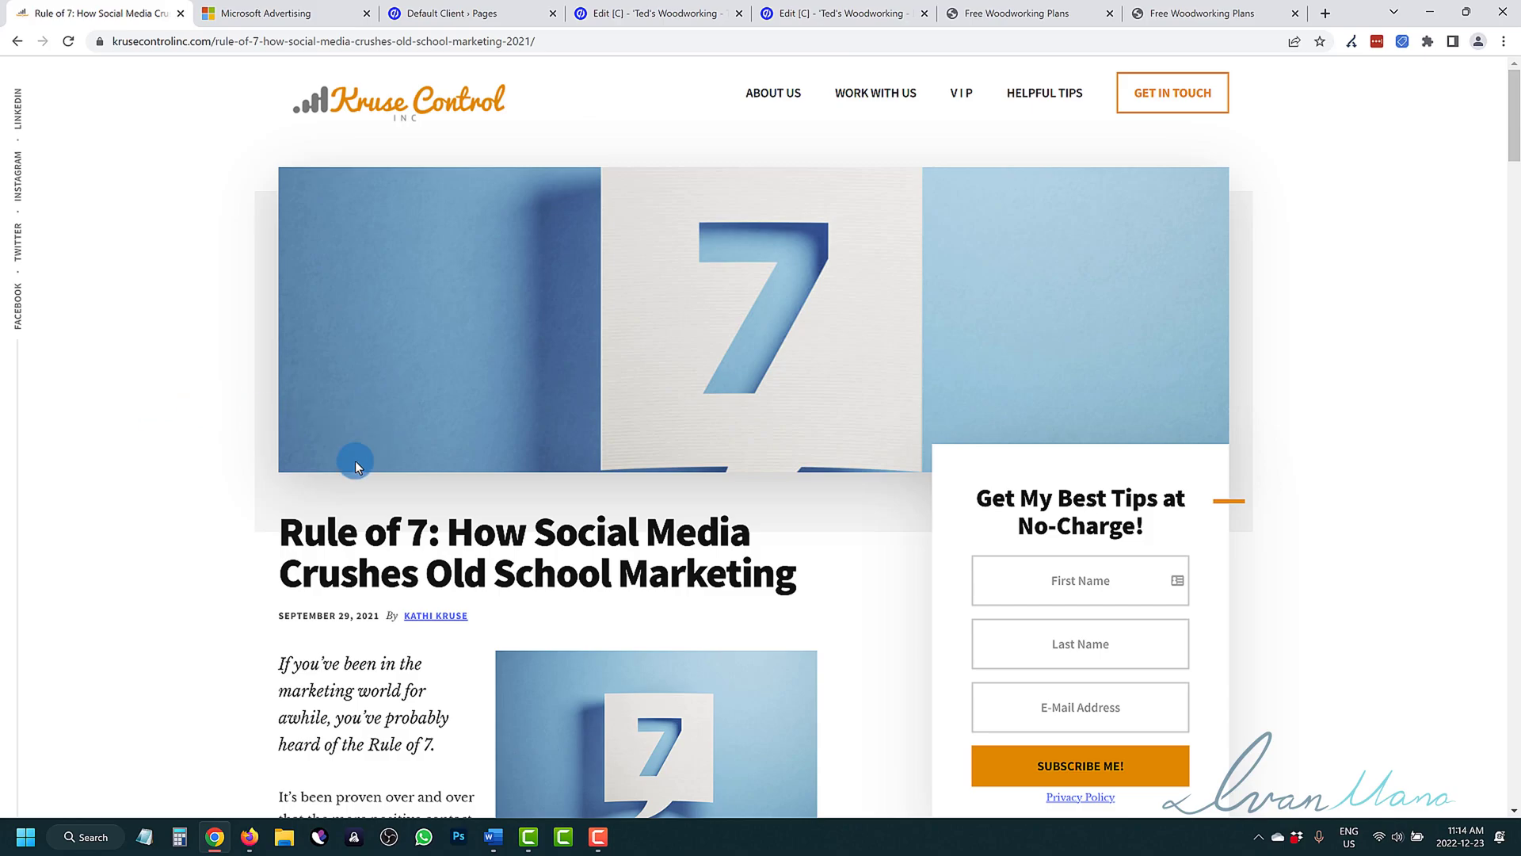
# Read the article's introduction and its Marketing Rule of 7 section, highlighting key phrases, and close the article.
pyautogui.moveTo(284, 537); pyautogui.dragTo(423, 529)
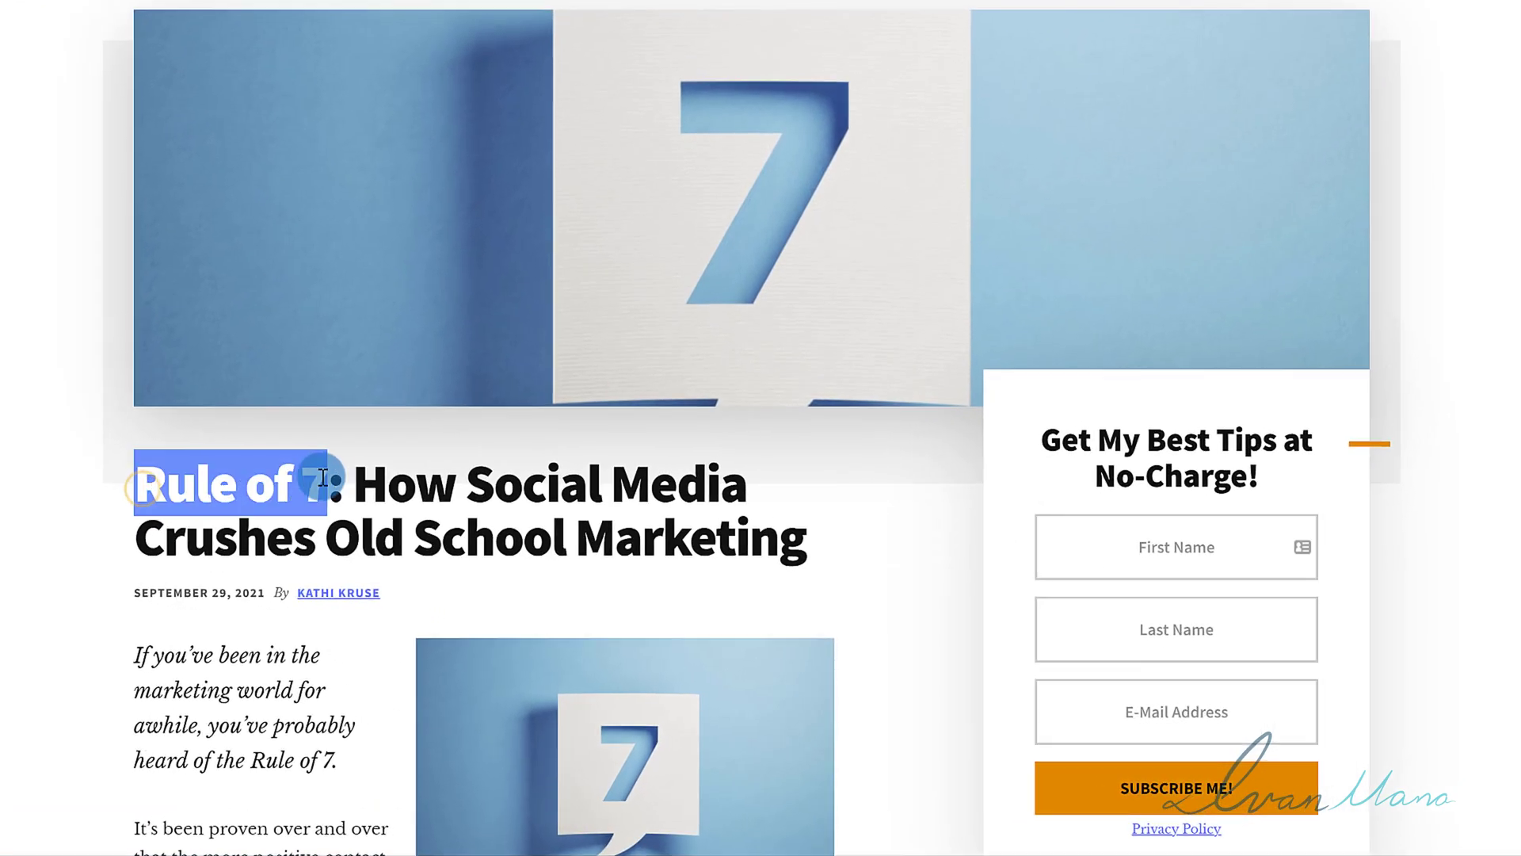
pyautogui.scroll(-6, 442, 452)
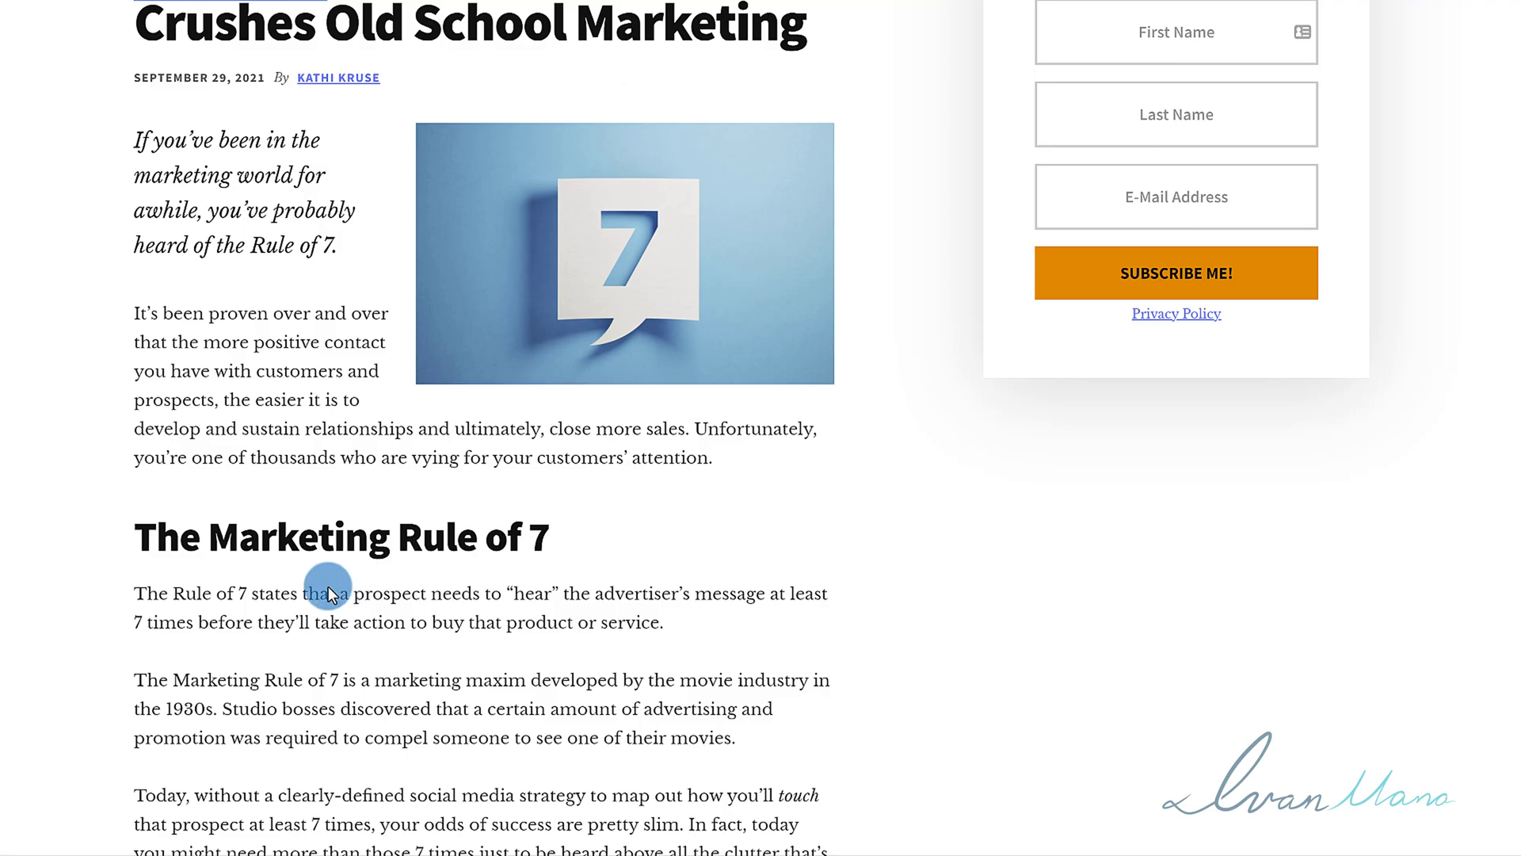
pyautogui.moveTo(506, 592); pyautogui.dragTo(558, 594)
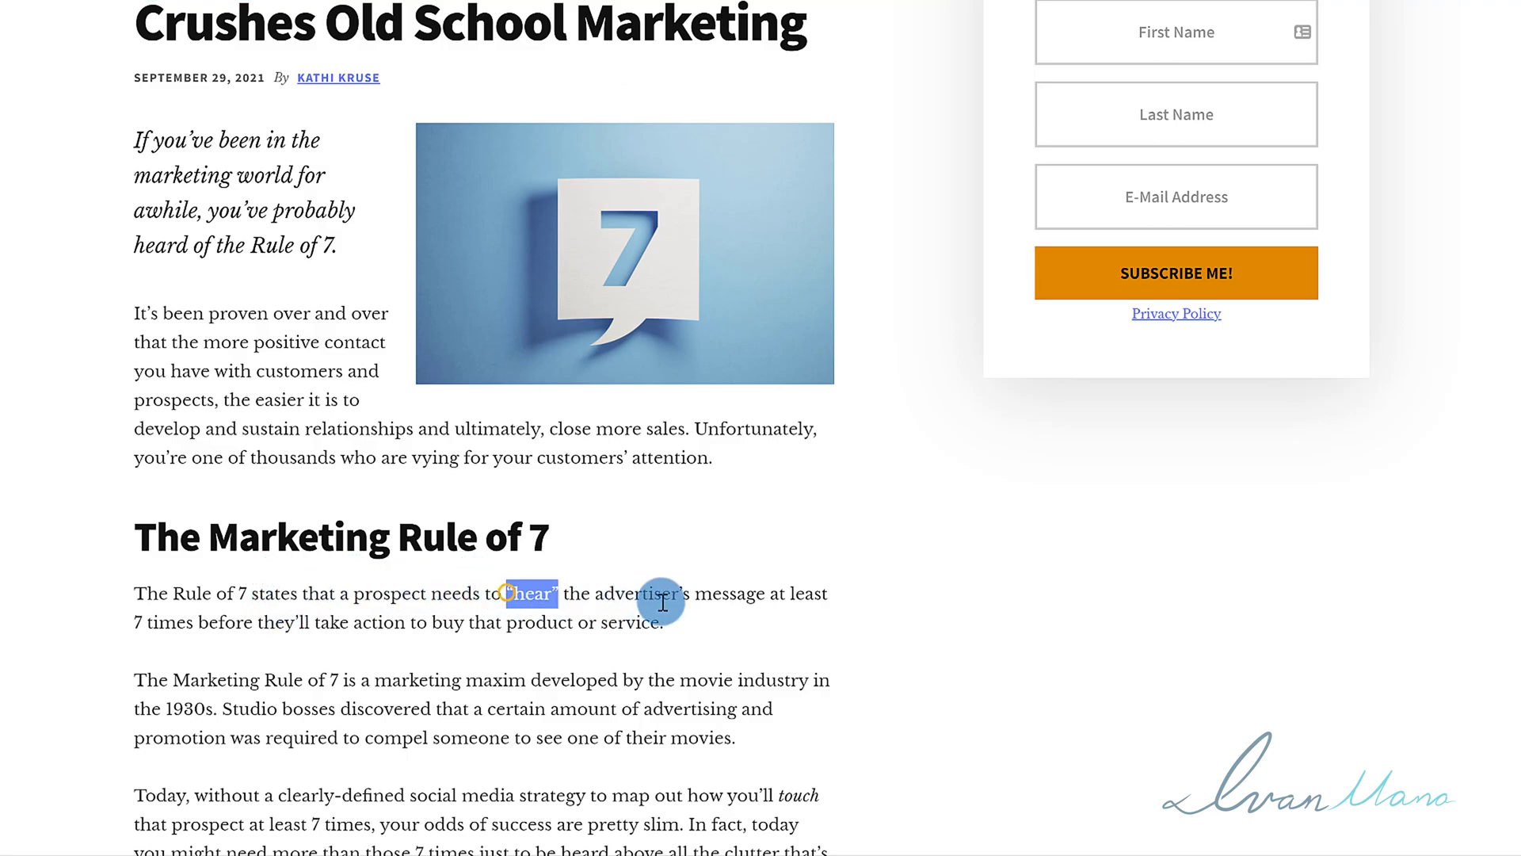
pyautogui.moveTo(662, 602); pyautogui.dragTo(661, 595)
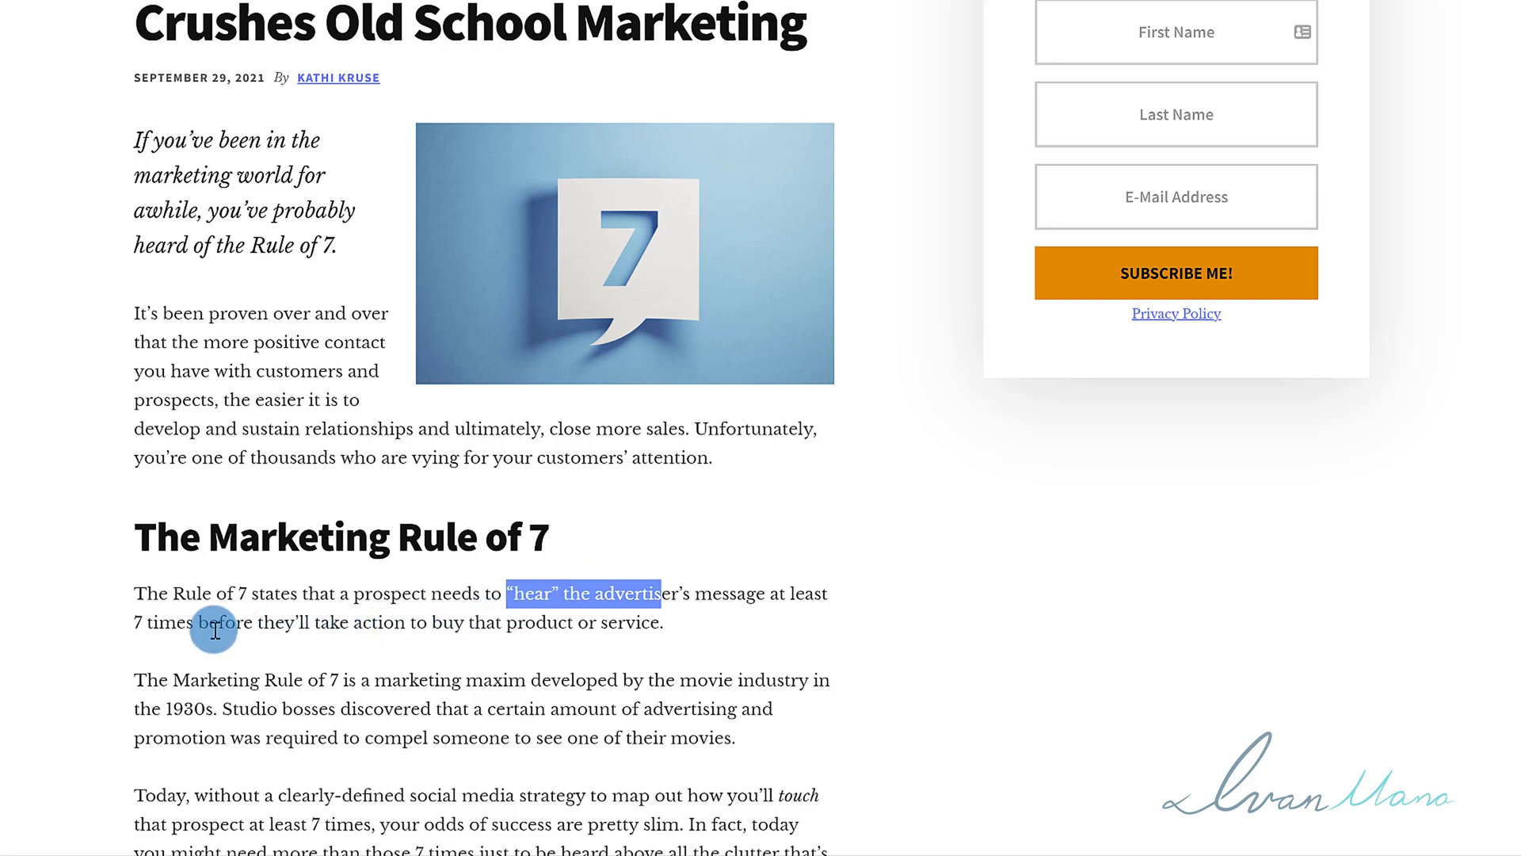
pyautogui.moveTo(197, 622); pyautogui.dragTo(122, 628)
pyautogui.click(328, 626)
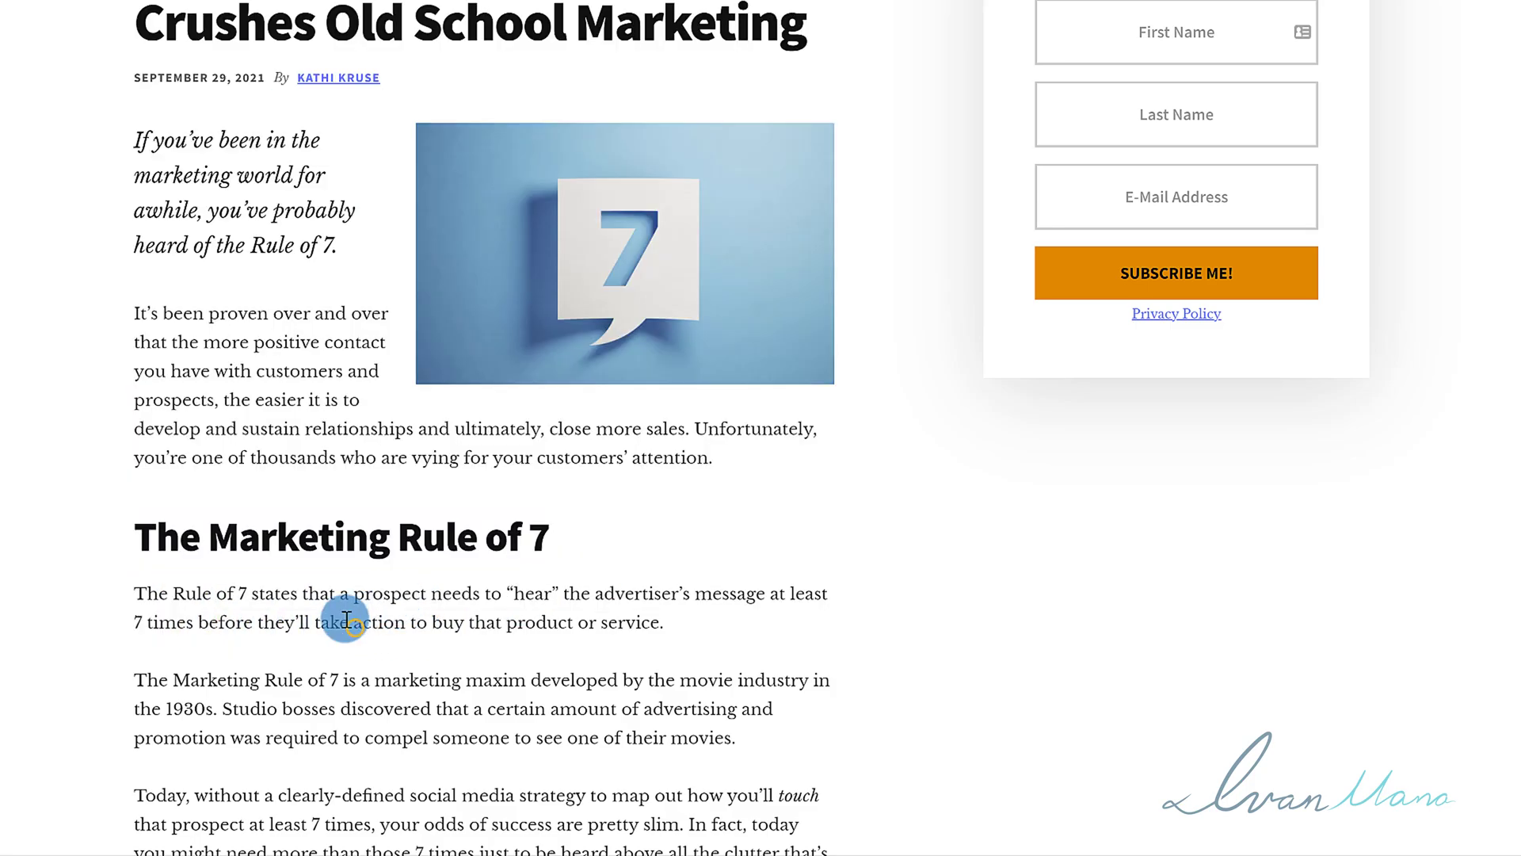
pyautogui.moveTo(285, 624); pyautogui.dragTo(576, 681)
pyautogui.scroll(-4, 606, 515)
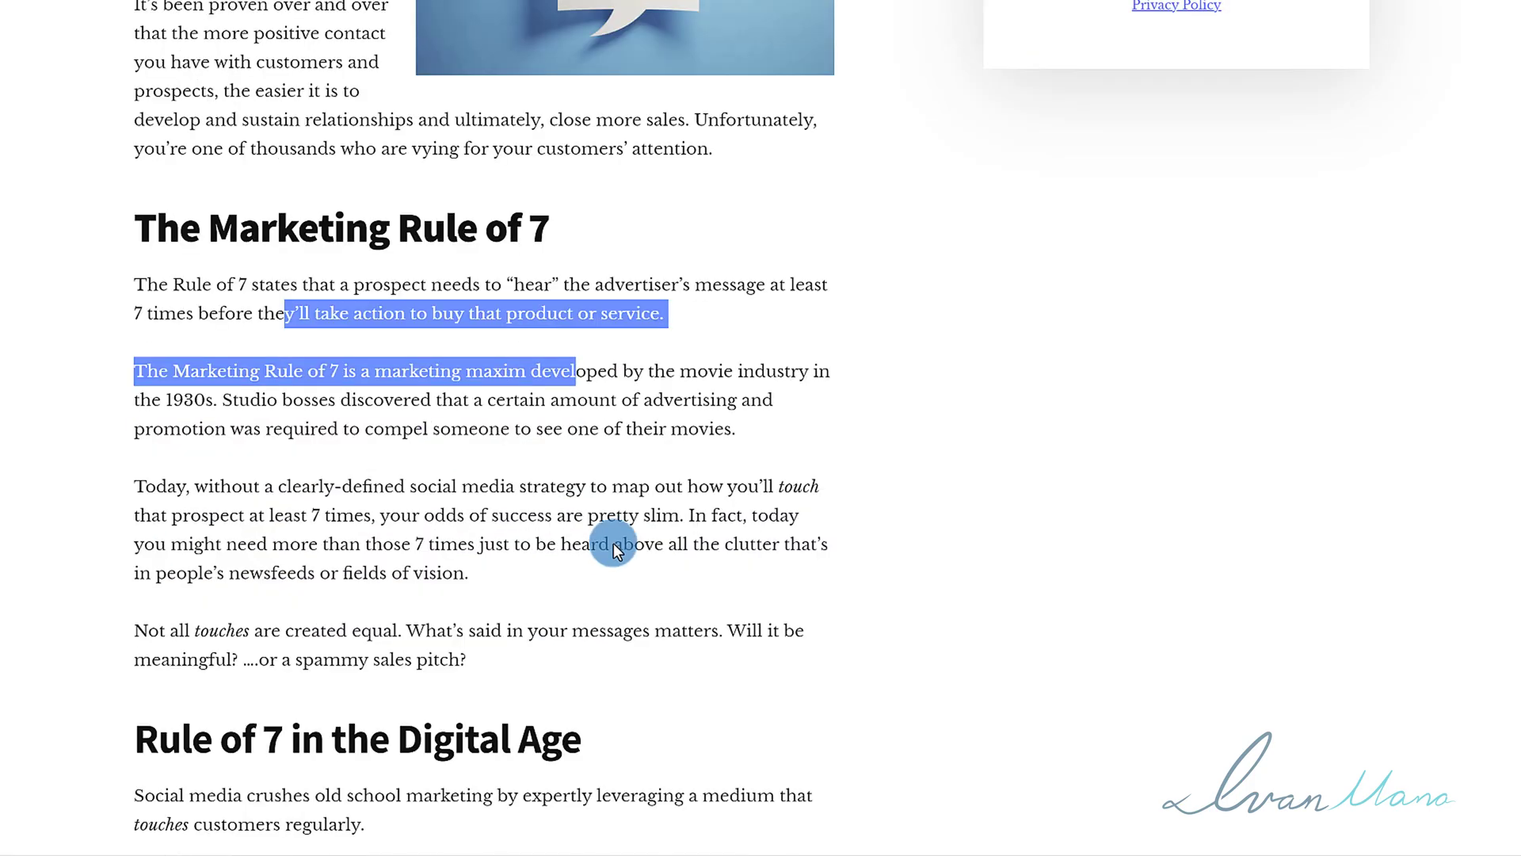
pyautogui.click(593, 363)
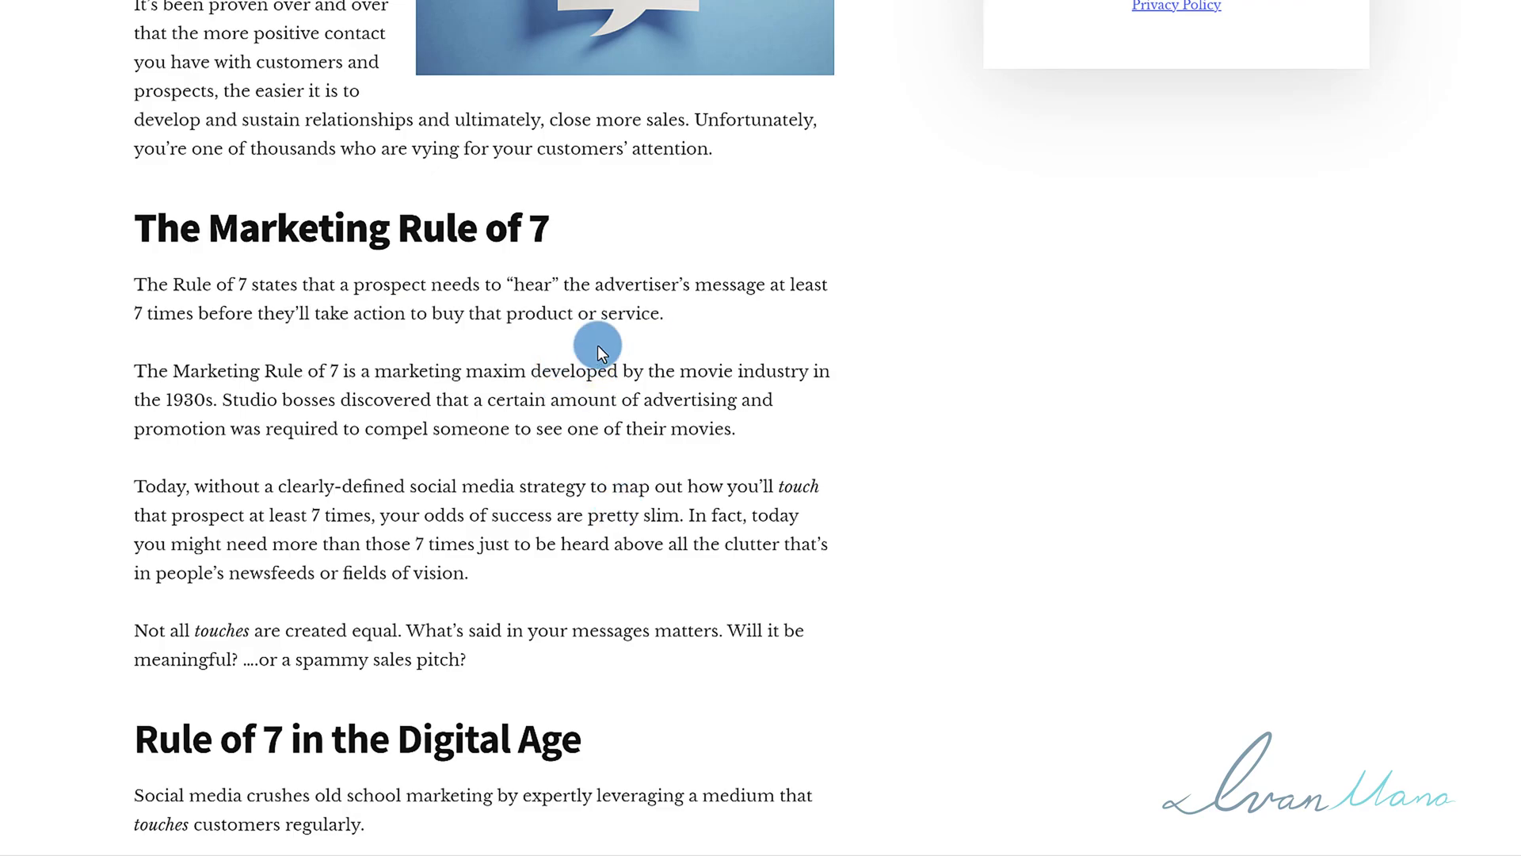
pyautogui.moveTo(663, 315); pyautogui.dragTo(267, 327)
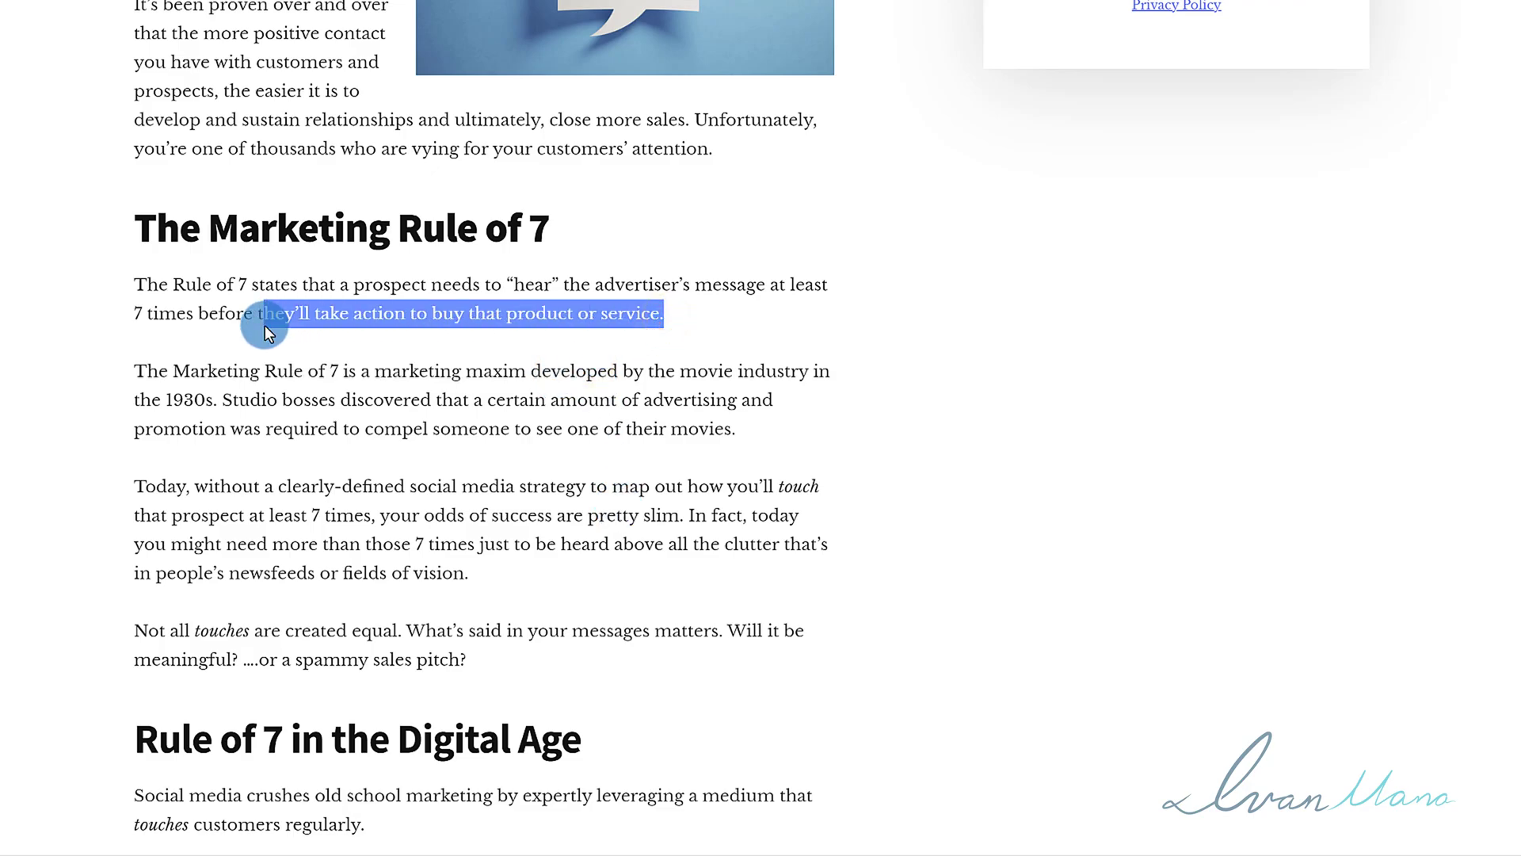
pyautogui.scroll(4, 247, 345)
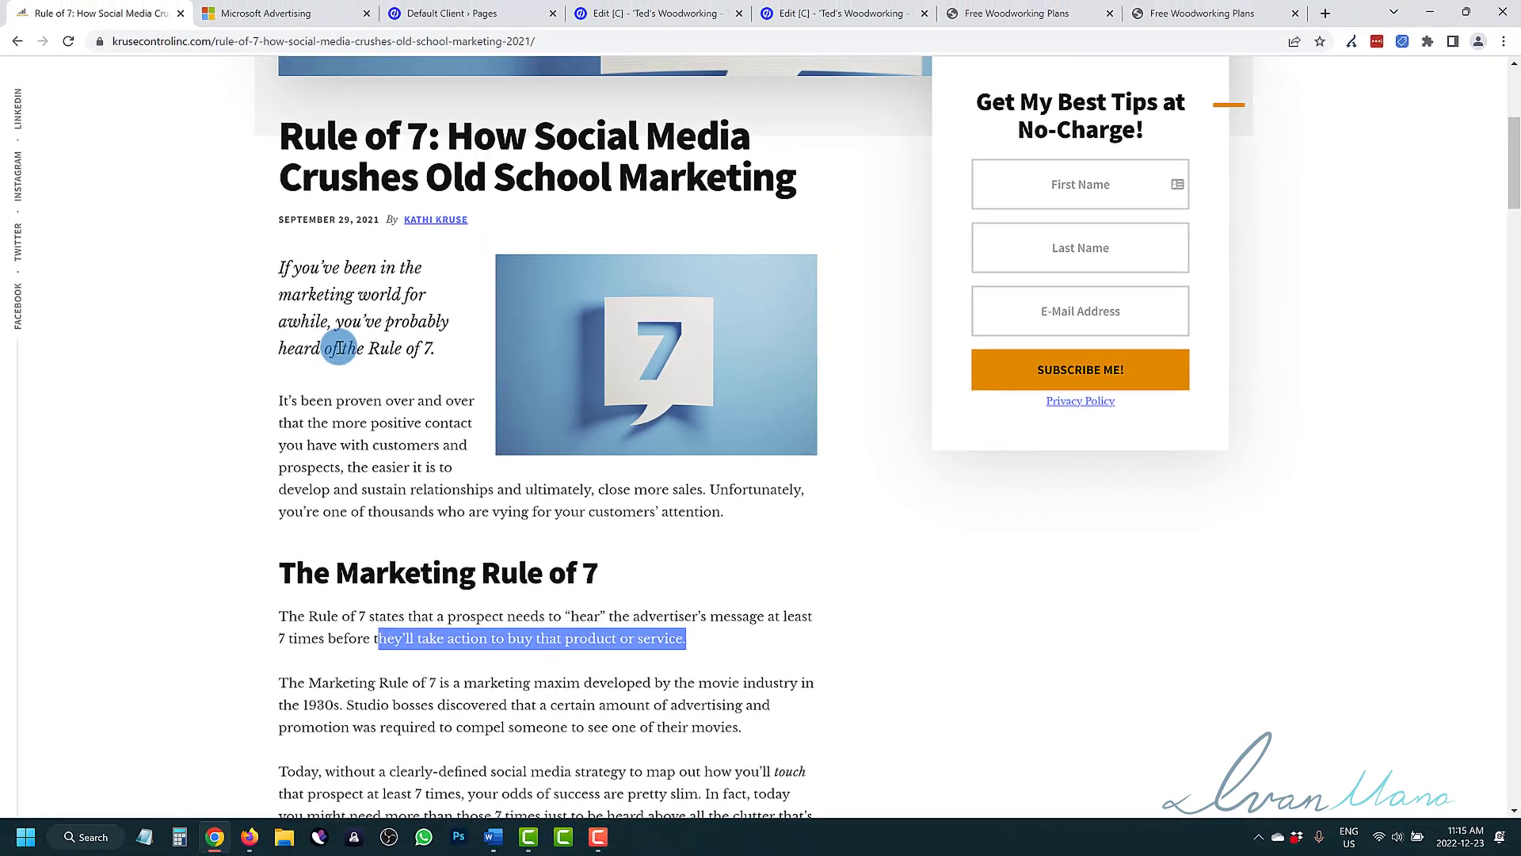
pyautogui.scroll(5, 339, 349)
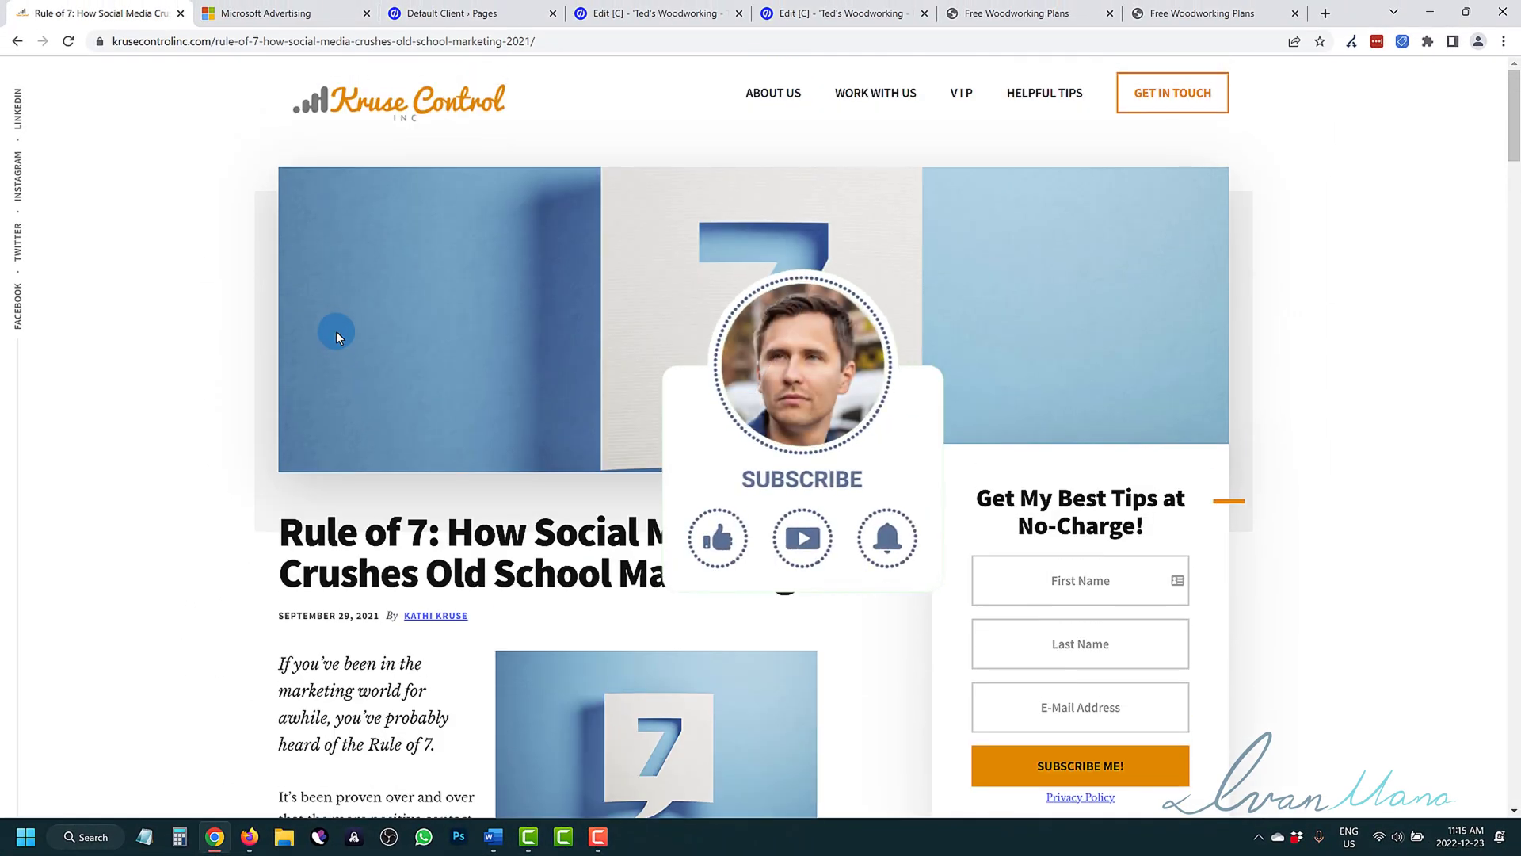
pyautogui.click(181, 14)
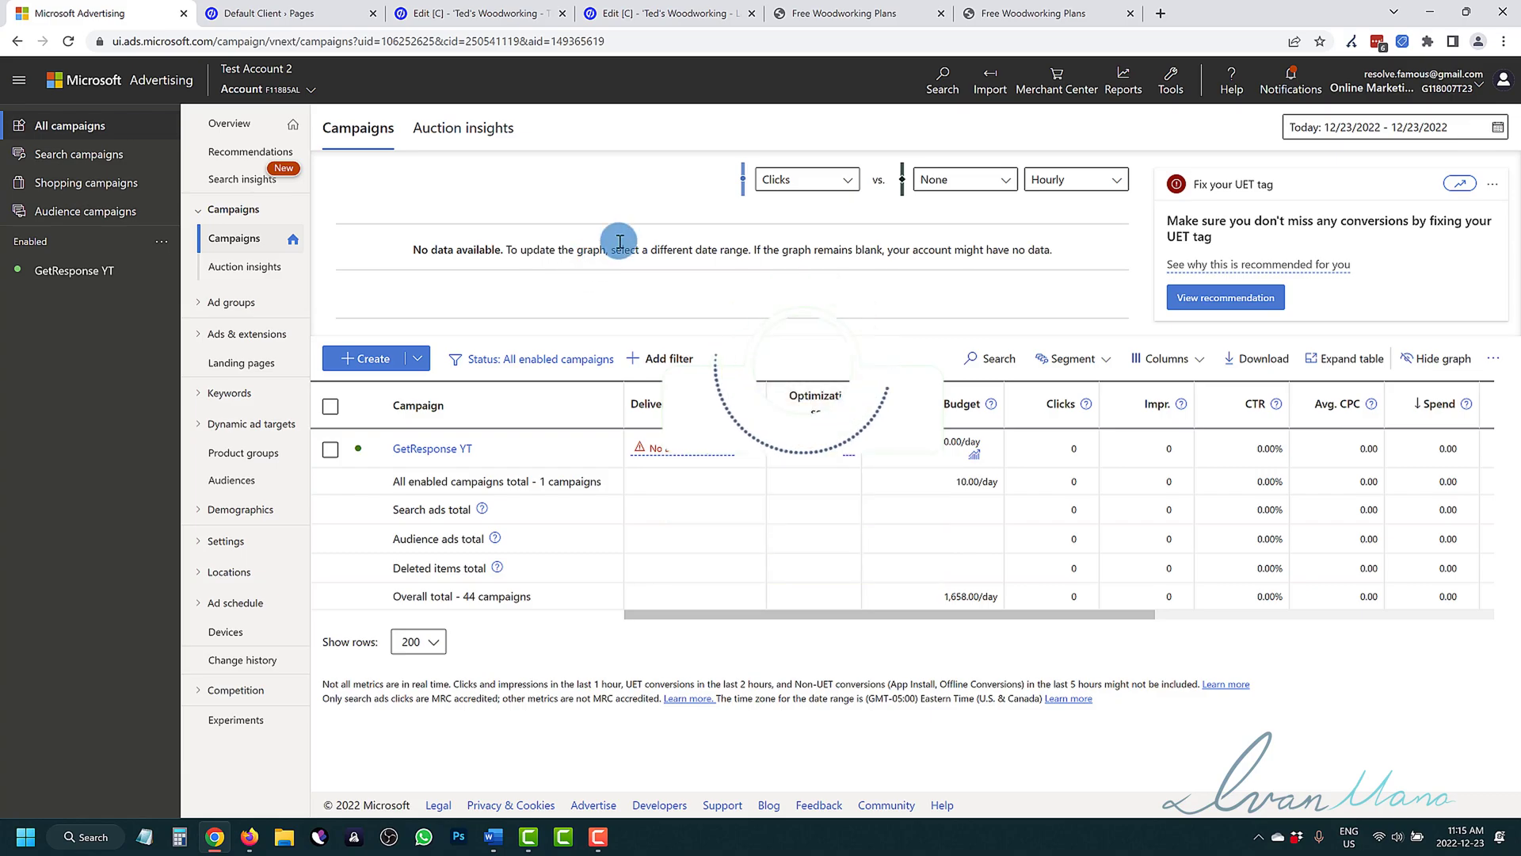
# Review the live Ted's Woodworking landing page and thank-you page, along with their entries in the Unbounce page list.
pyautogui.click(856, 11)
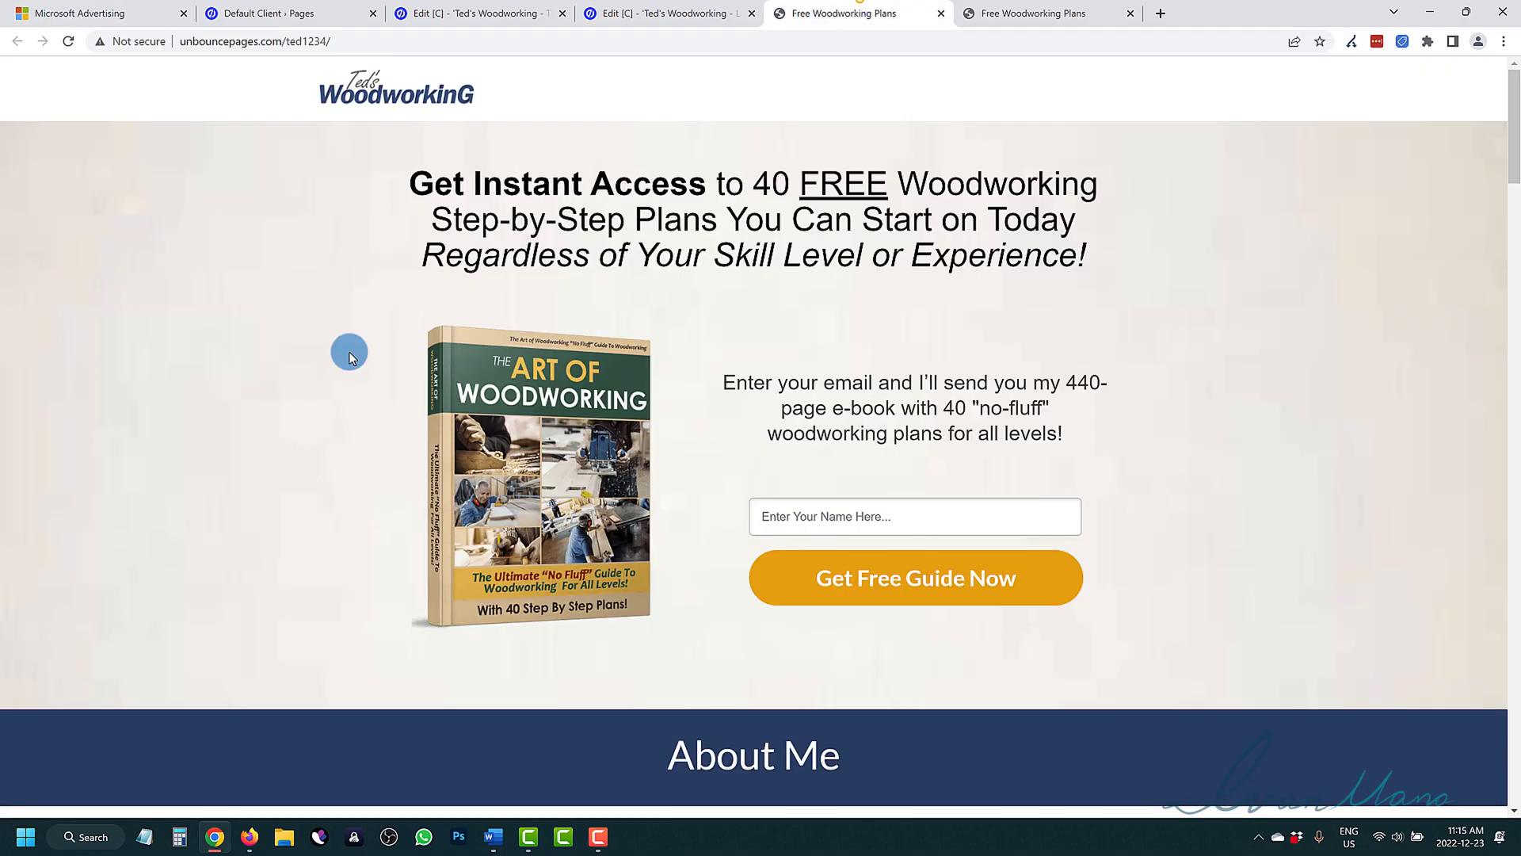
pyautogui.click(1030, 12)
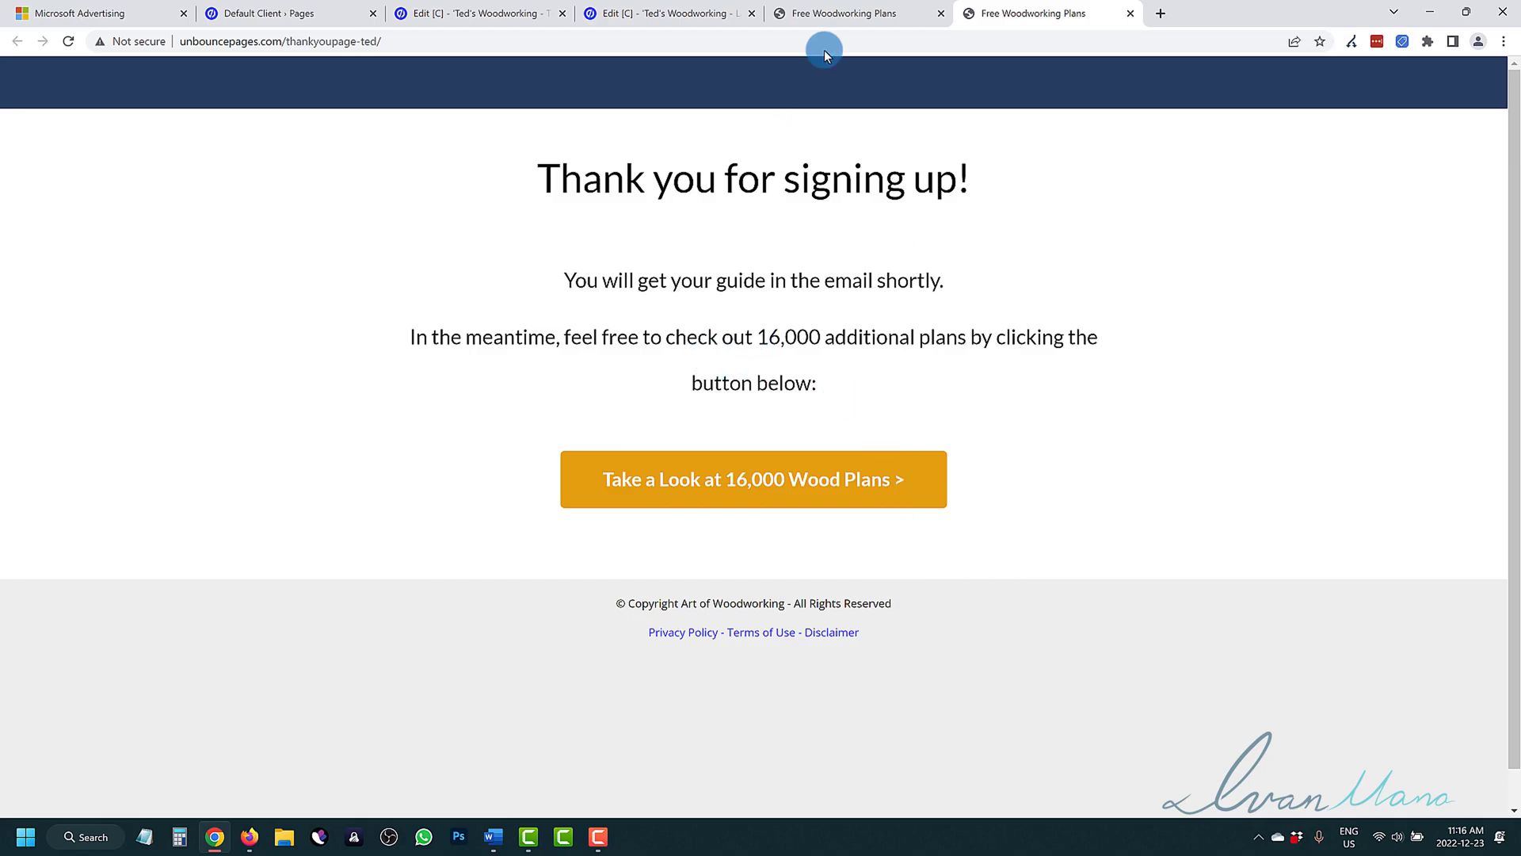
pyautogui.click(855, 13)
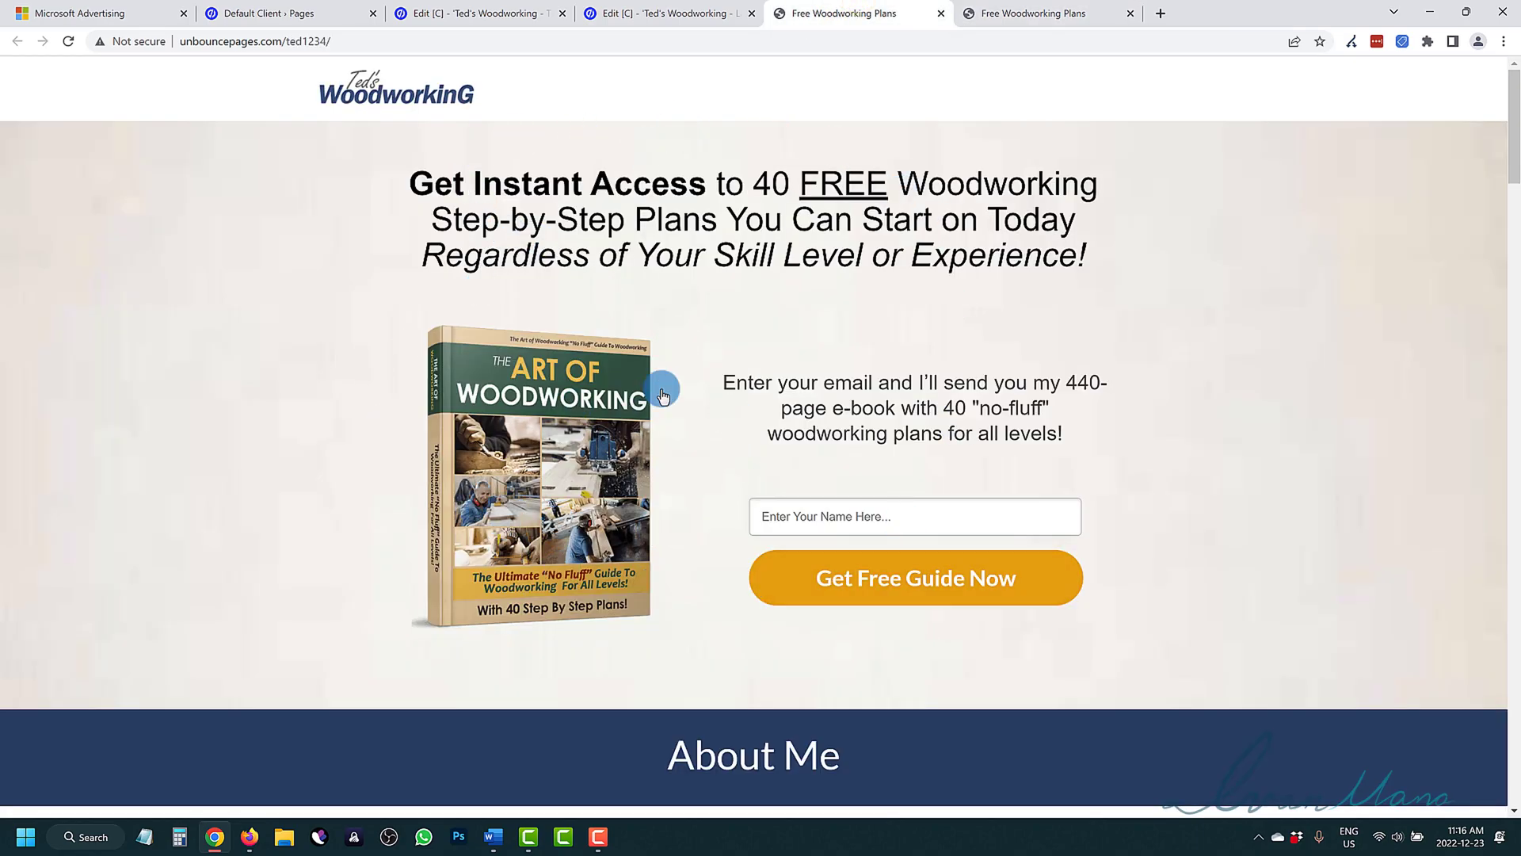
pyautogui.moveTo(420, 170); pyautogui.dragTo(990, 434)
pyautogui.click(826, 396)
pyautogui.click(1034, 13)
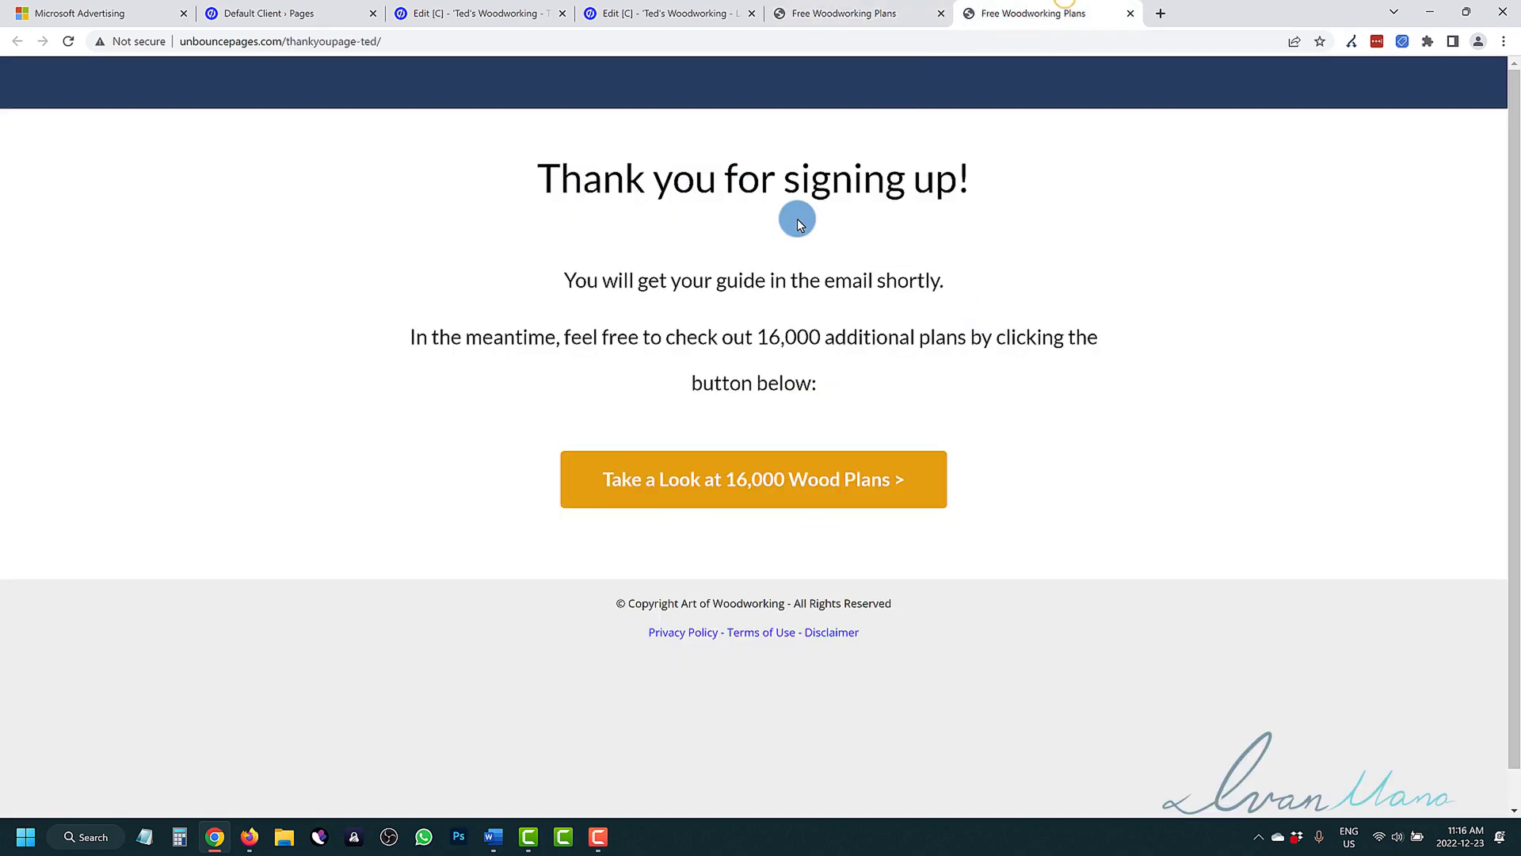
pyautogui.click(832, 14)
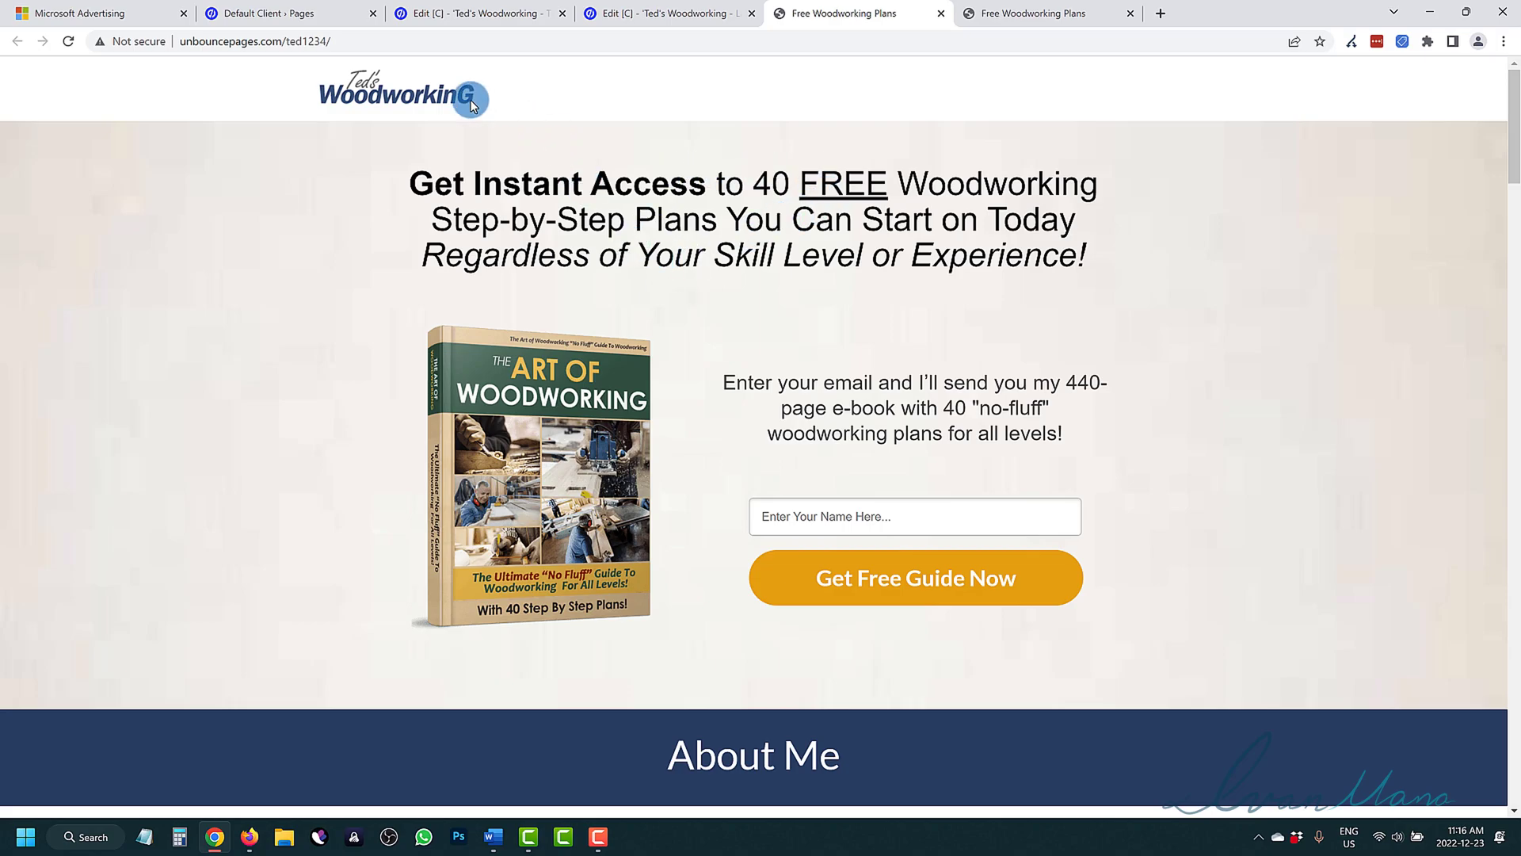
pyautogui.click(269, 13)
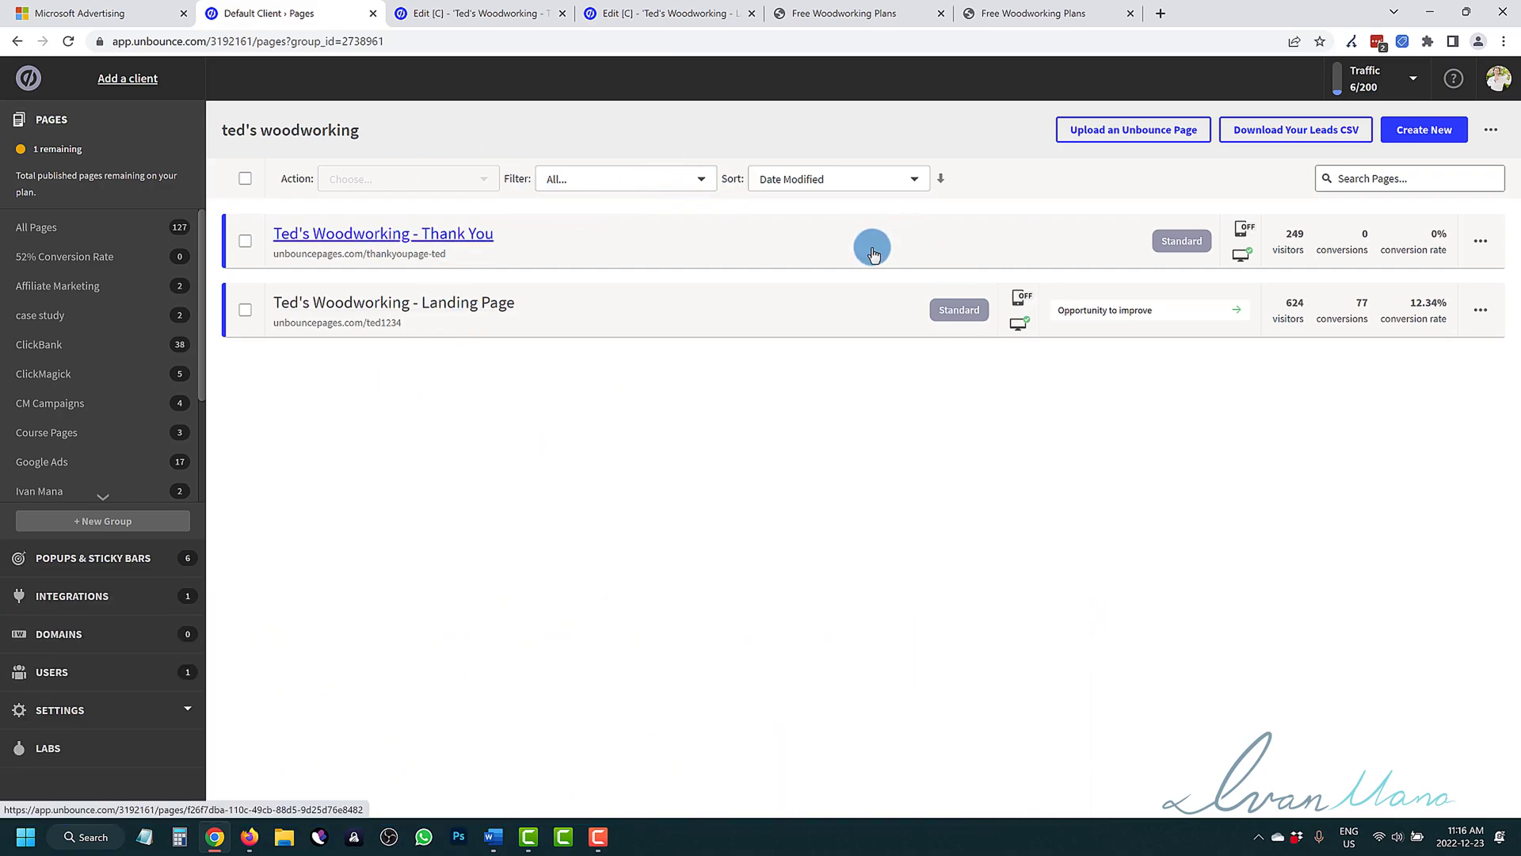
# Switch to Microsoft Advertising and start creating an additional UET tag for conversion tracking.
pyautogui.hotkey('ctrl', 'shift', 'Tab')
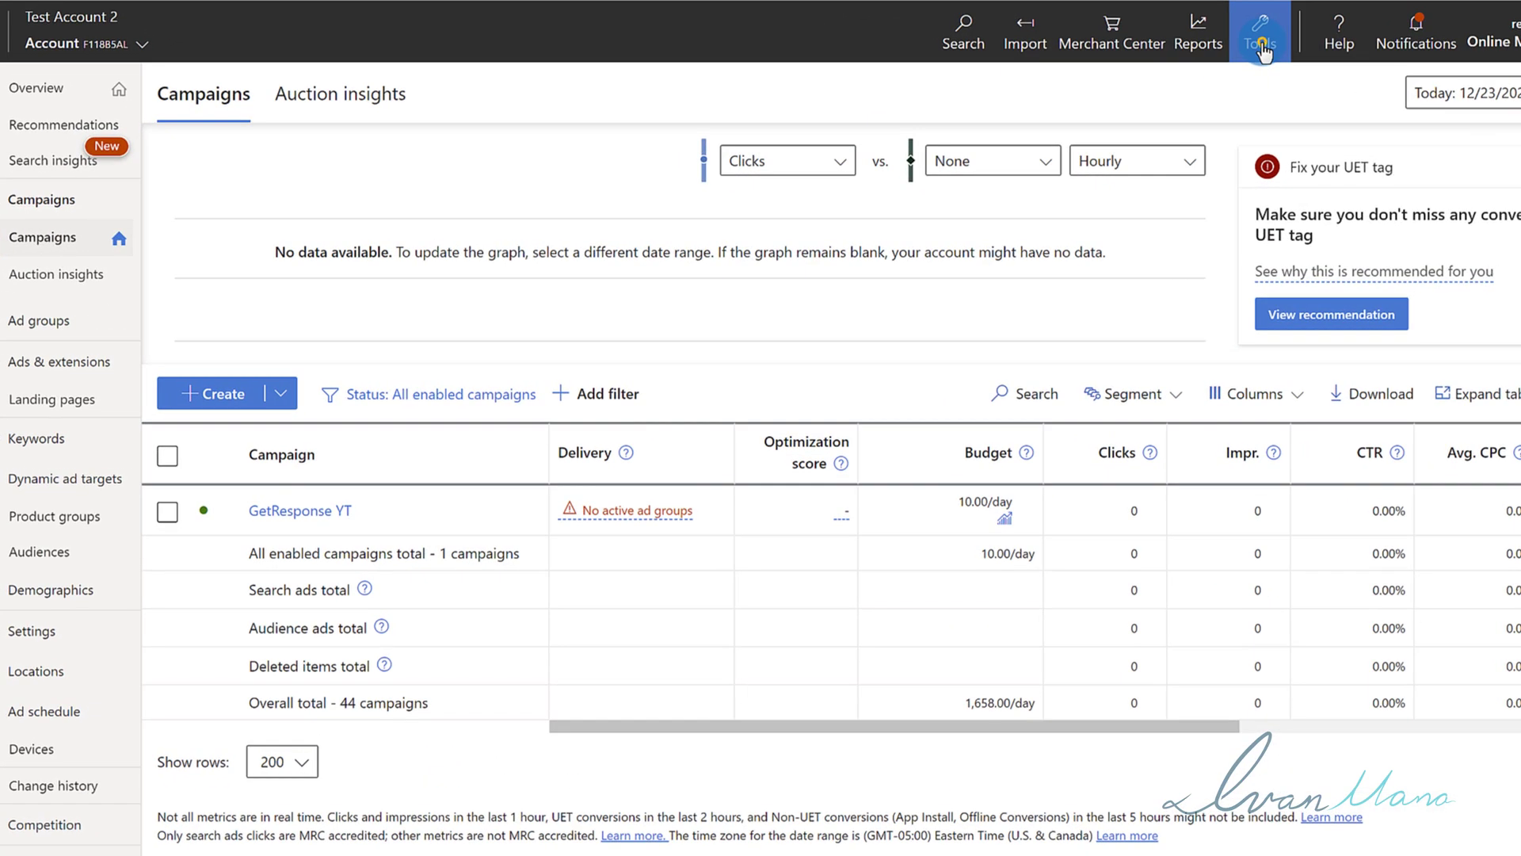
pyautogui.click(1173, 88)
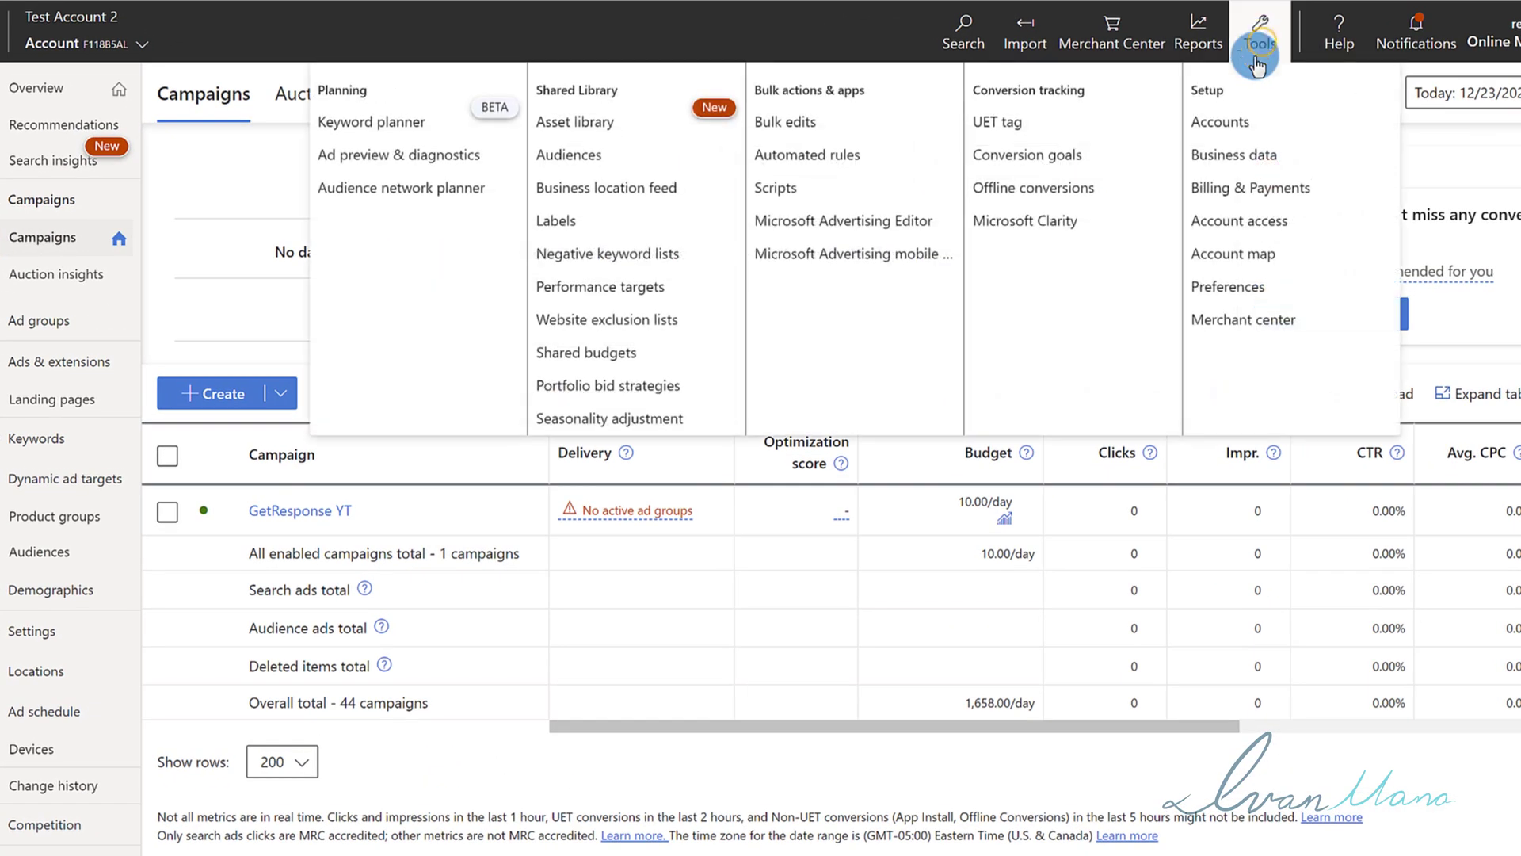
pyautogui.click(1020, 125)
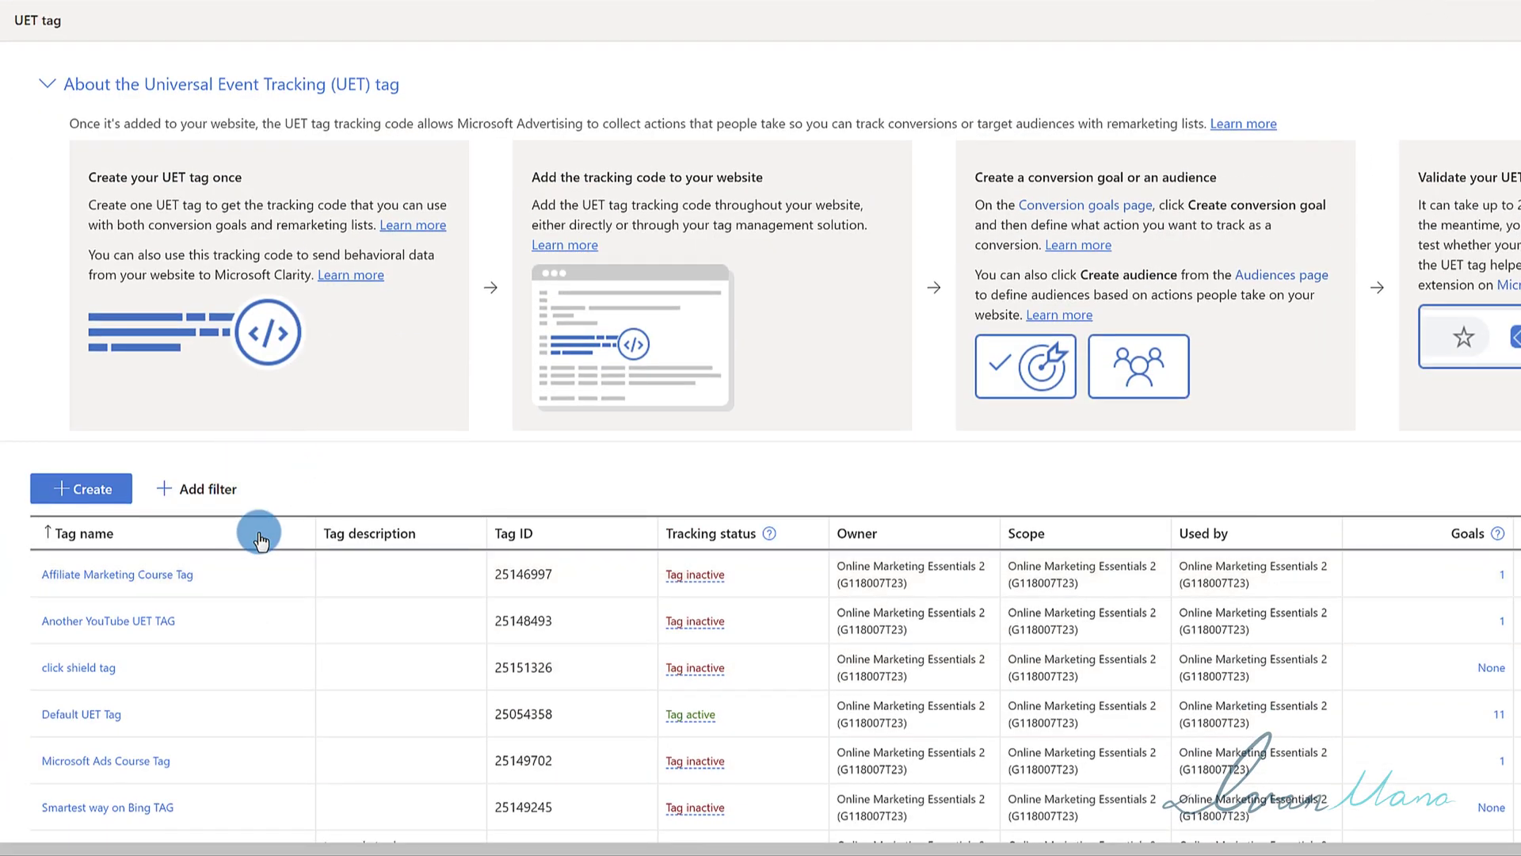
pyautogui.click(75, 486)
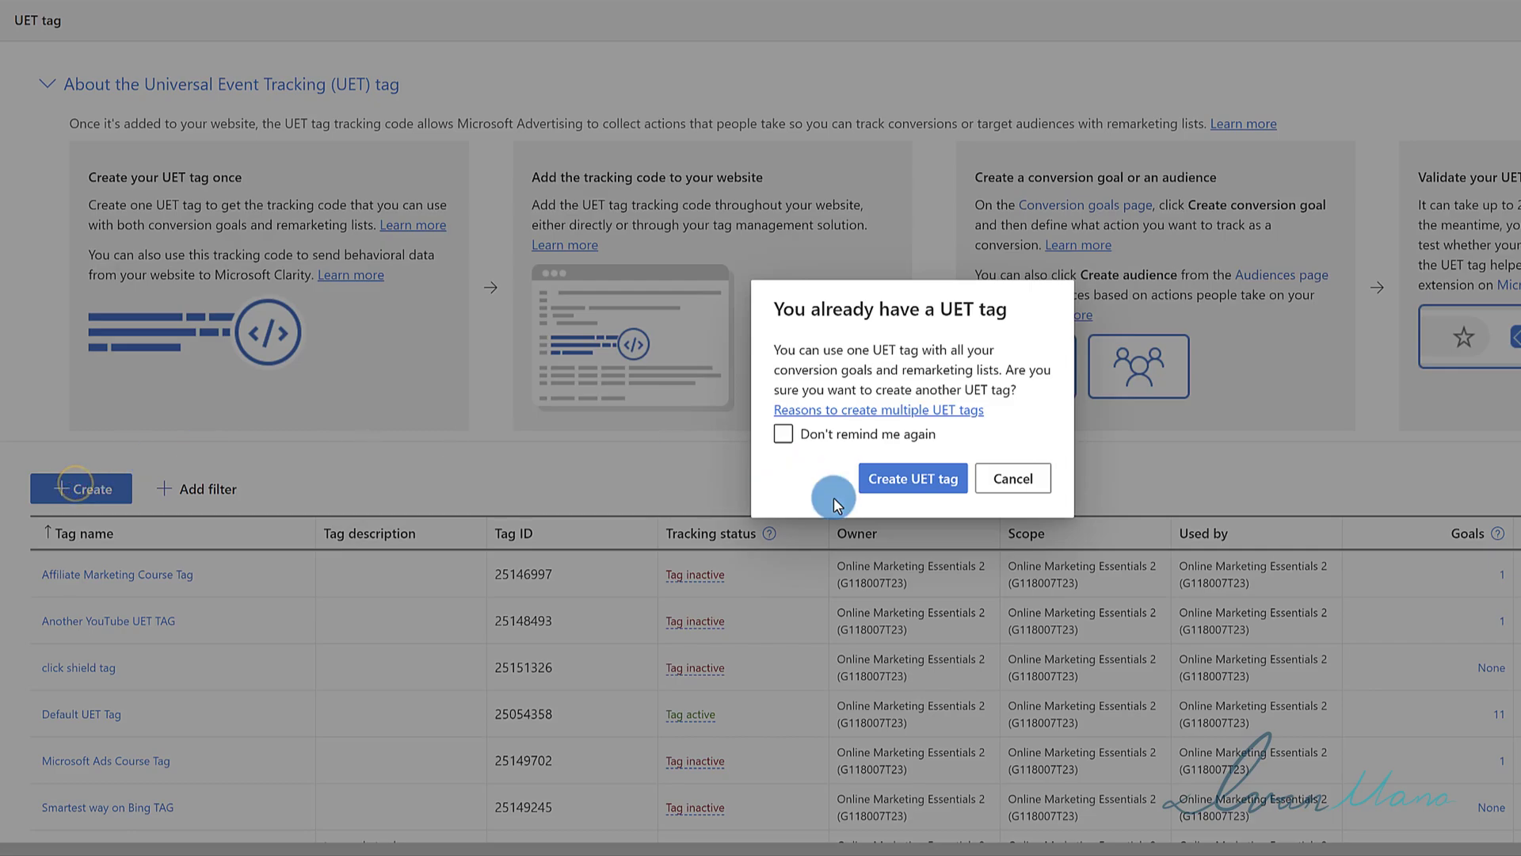
pyautogui.click(903, 478)
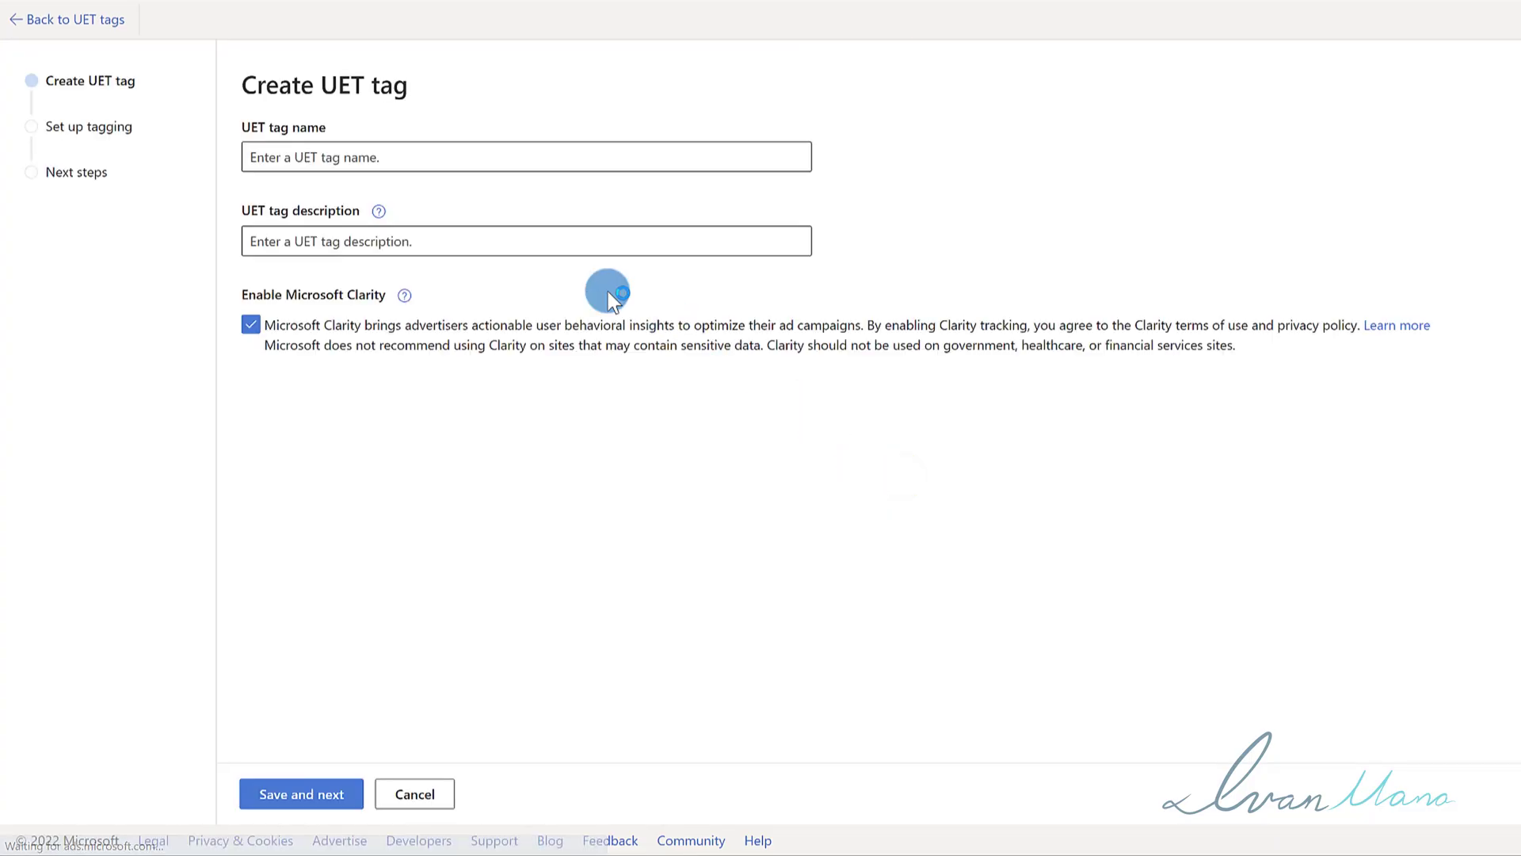
# Name the UET tag with the owner's name followed by "- ANOTHER UET TAG" and save it to continue to tagging setup.
pyautogui.click(379, 159)
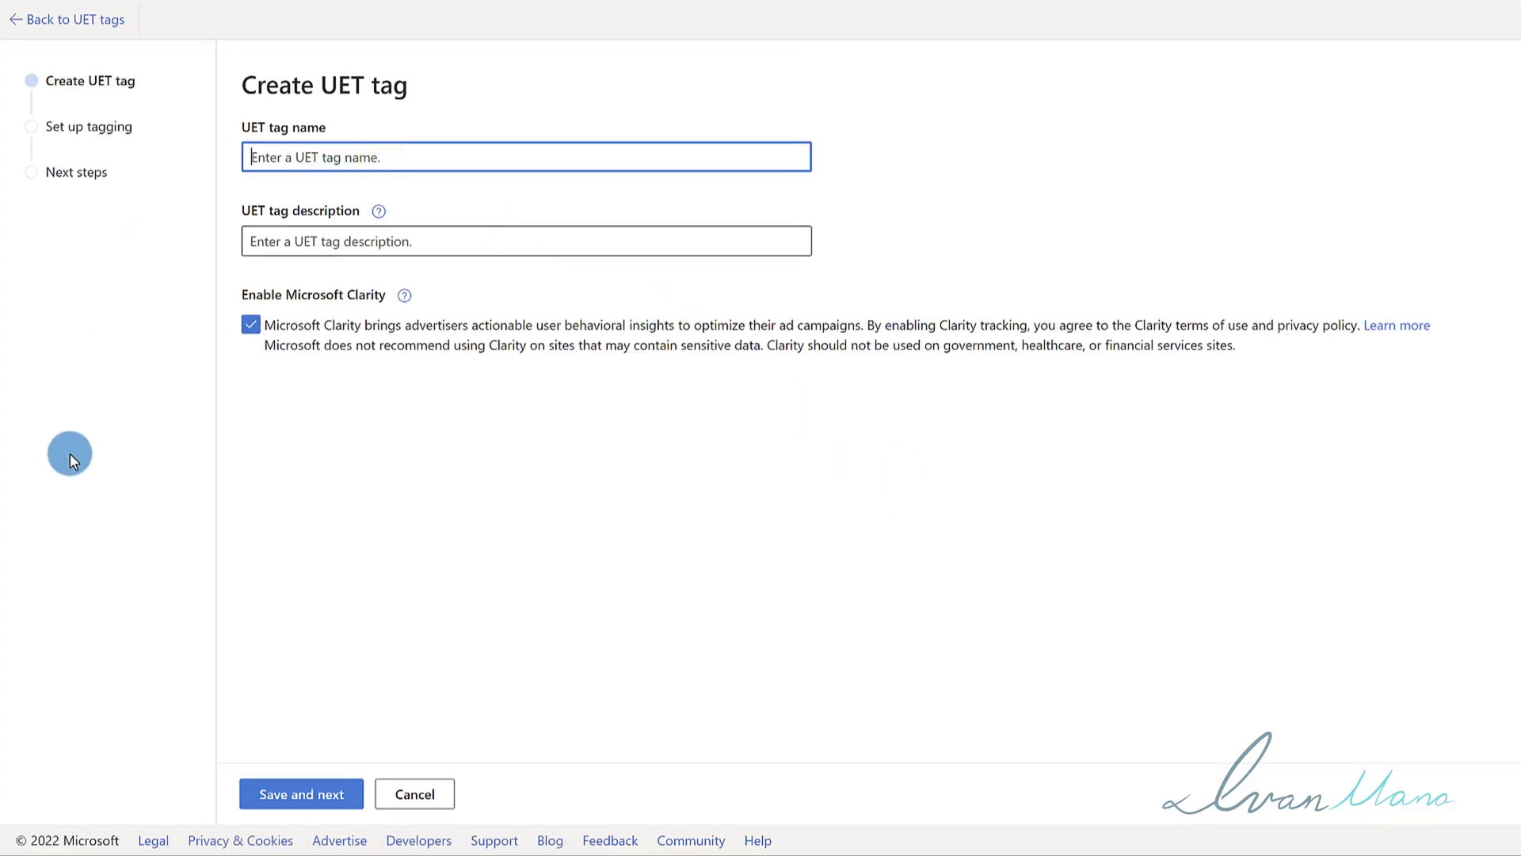
pyautogui.write('Ivan mana - ANOTHER UET TAG')
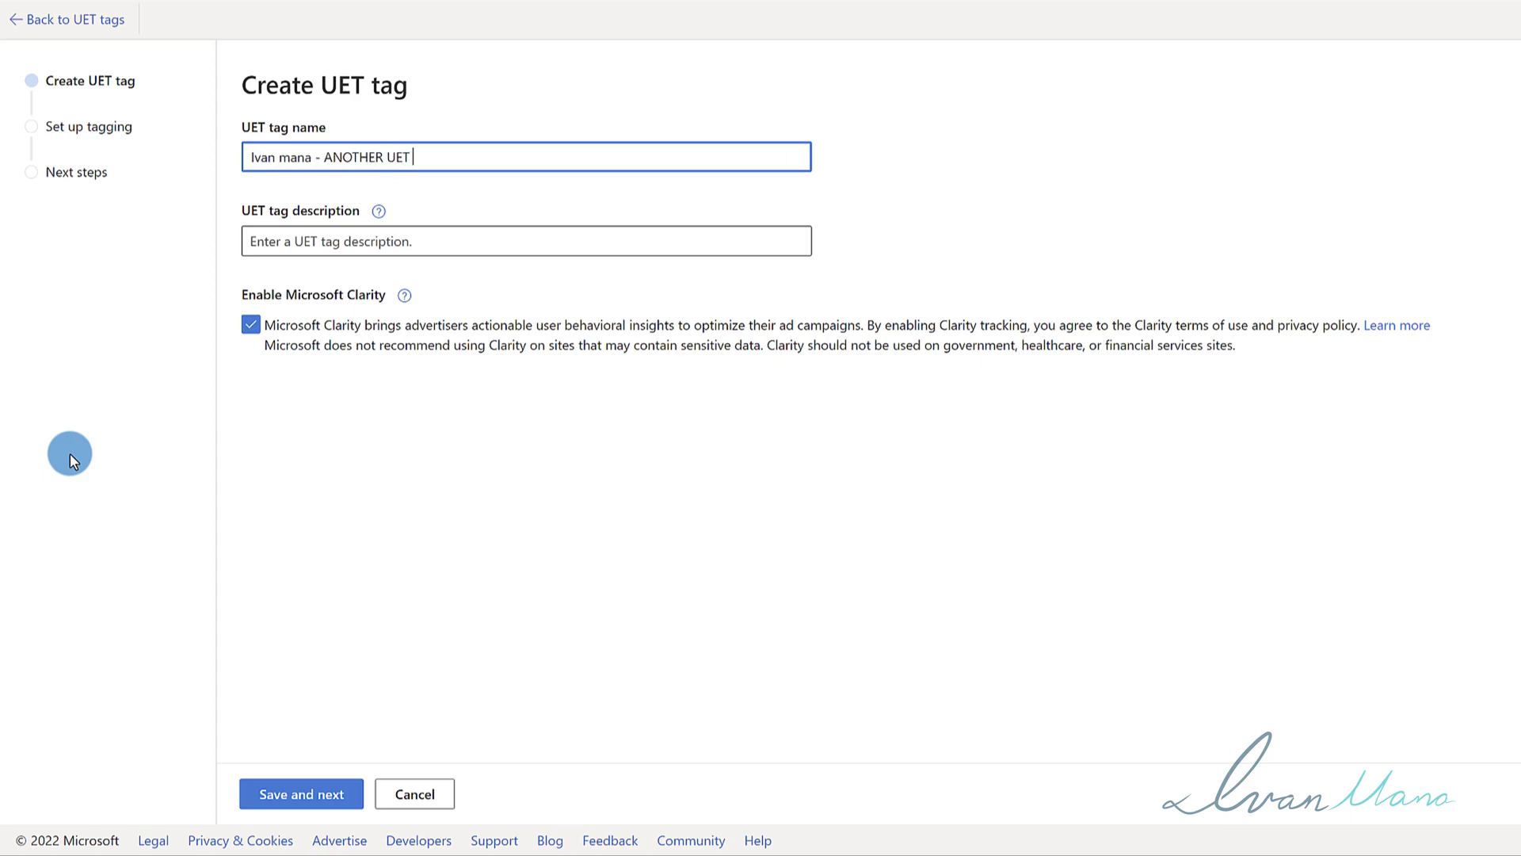
pyautogui.click(360, 230)
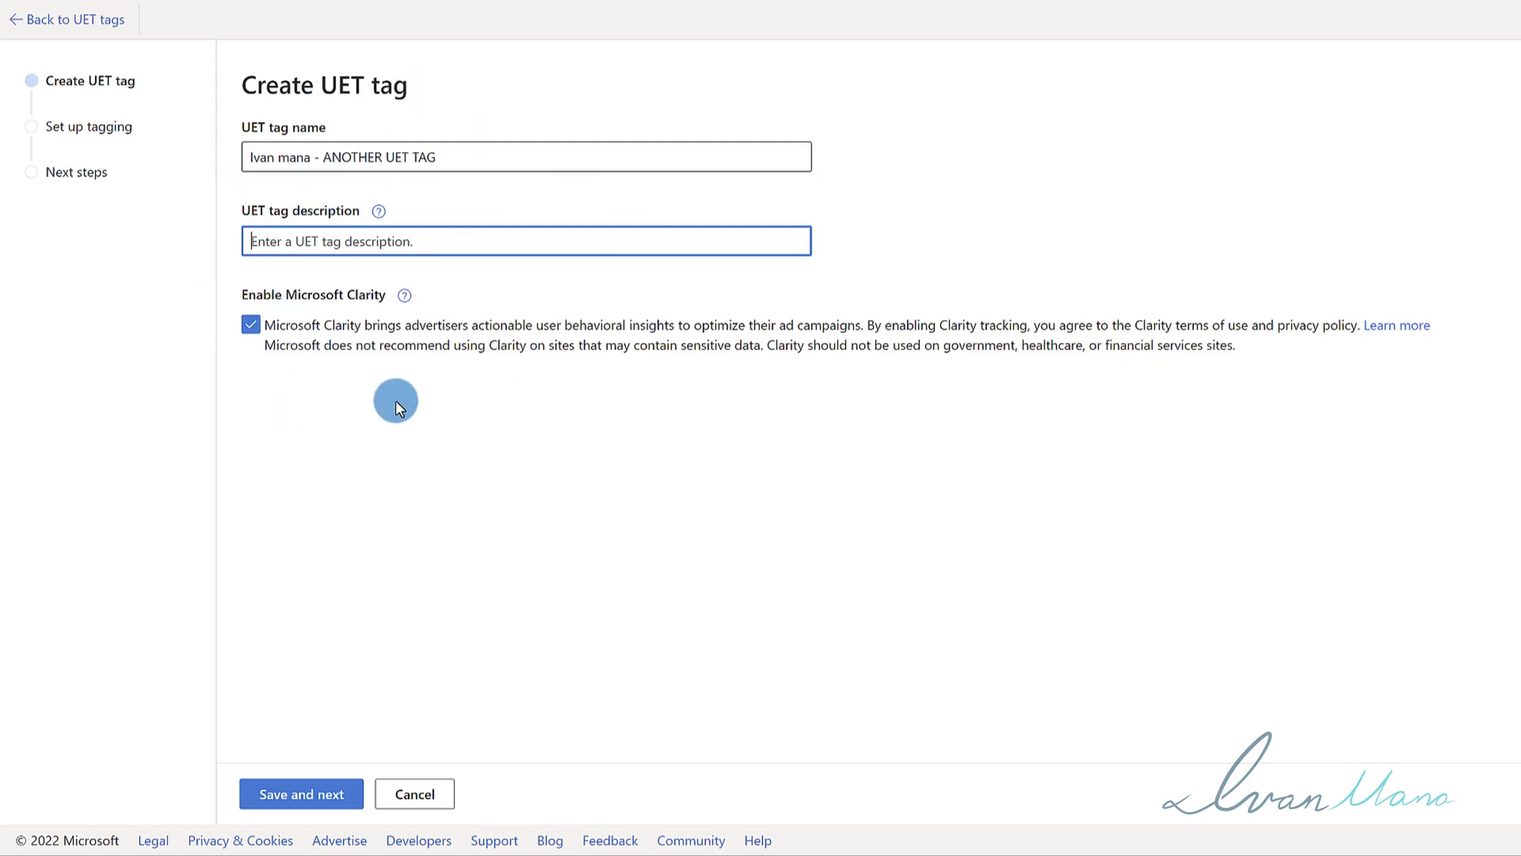
pyautogui.click(269, 242)
pyautogui.click(308, 793)
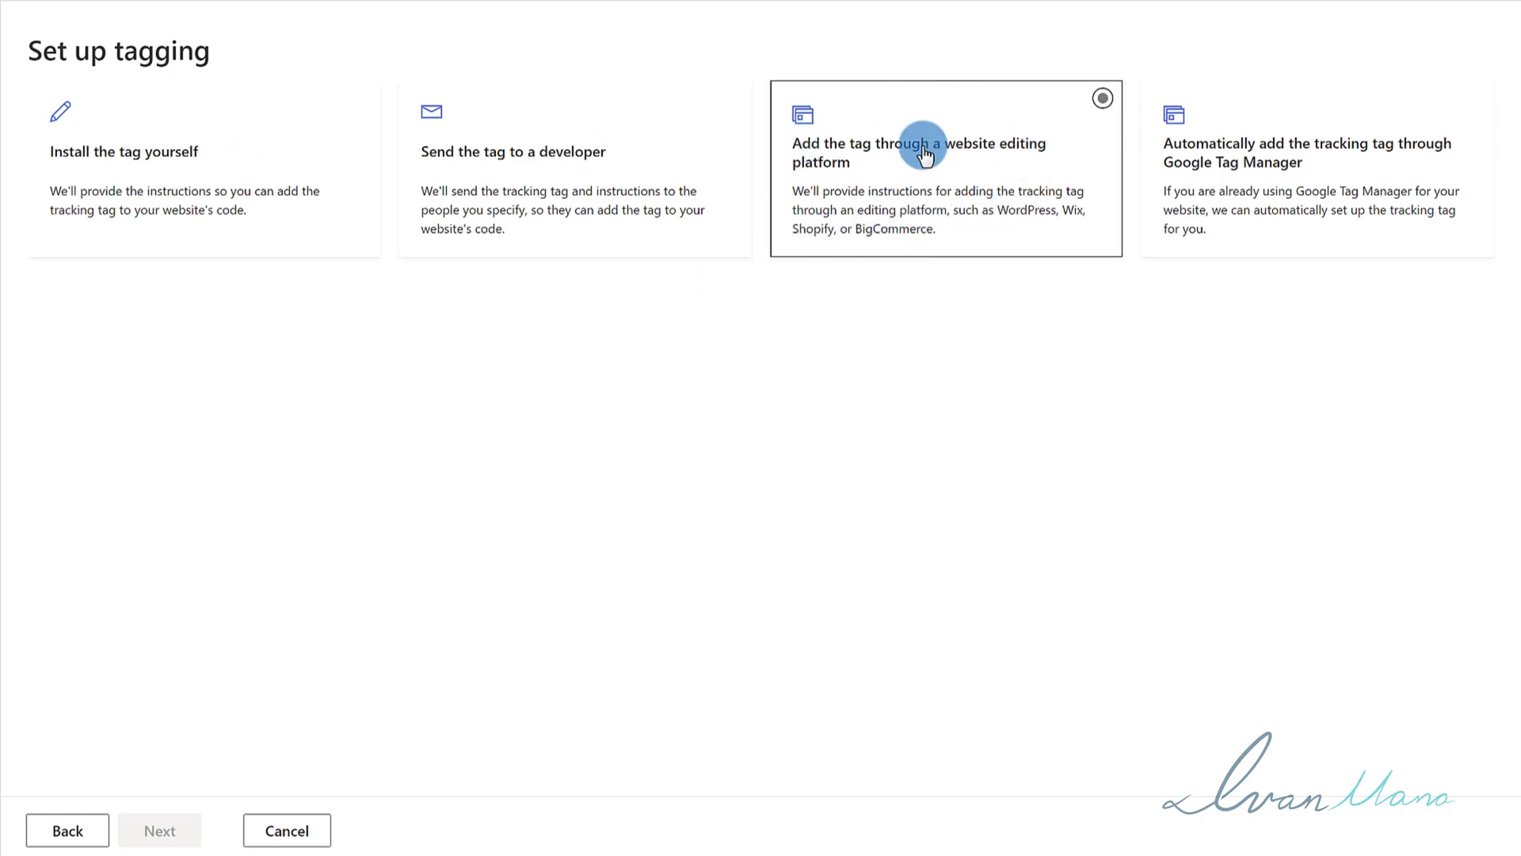
pyautogui.click(990, 168)
pyautogui.click(917, 203)
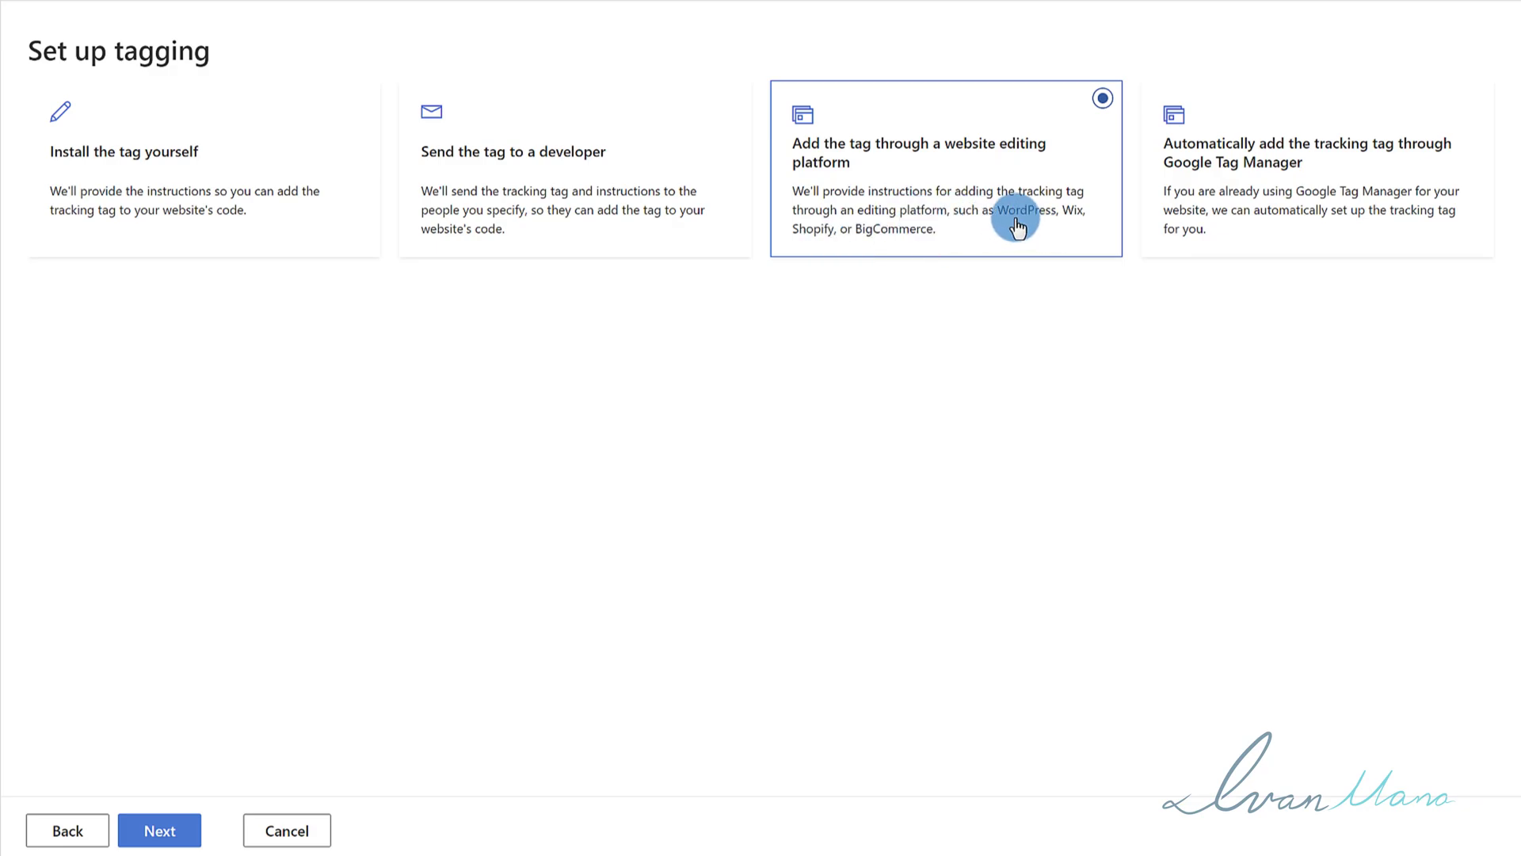
pyautogui.click(1224, 211)
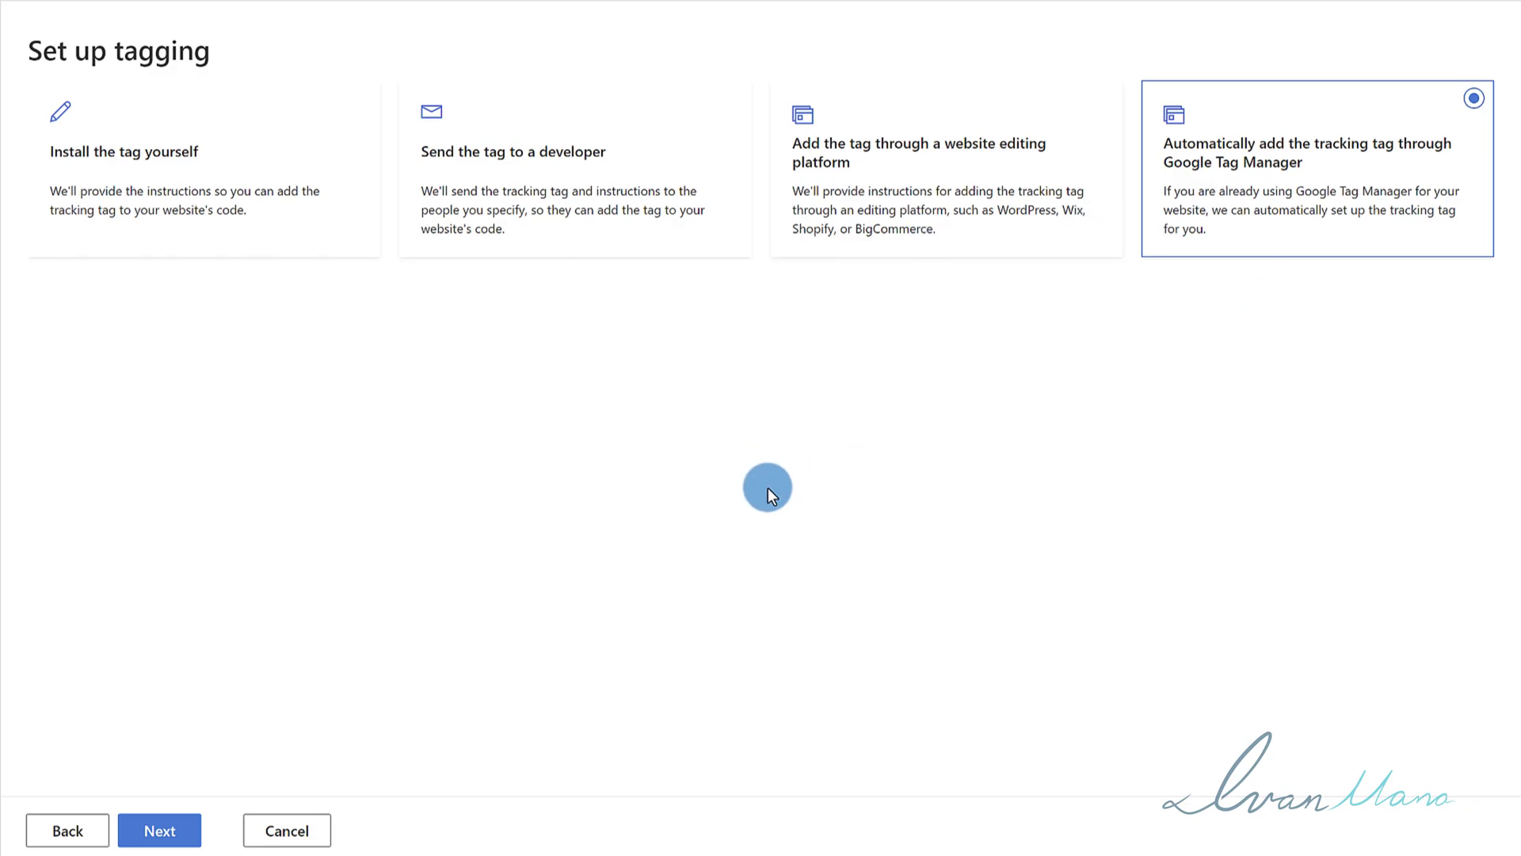
pyautogui.click(574, 184)
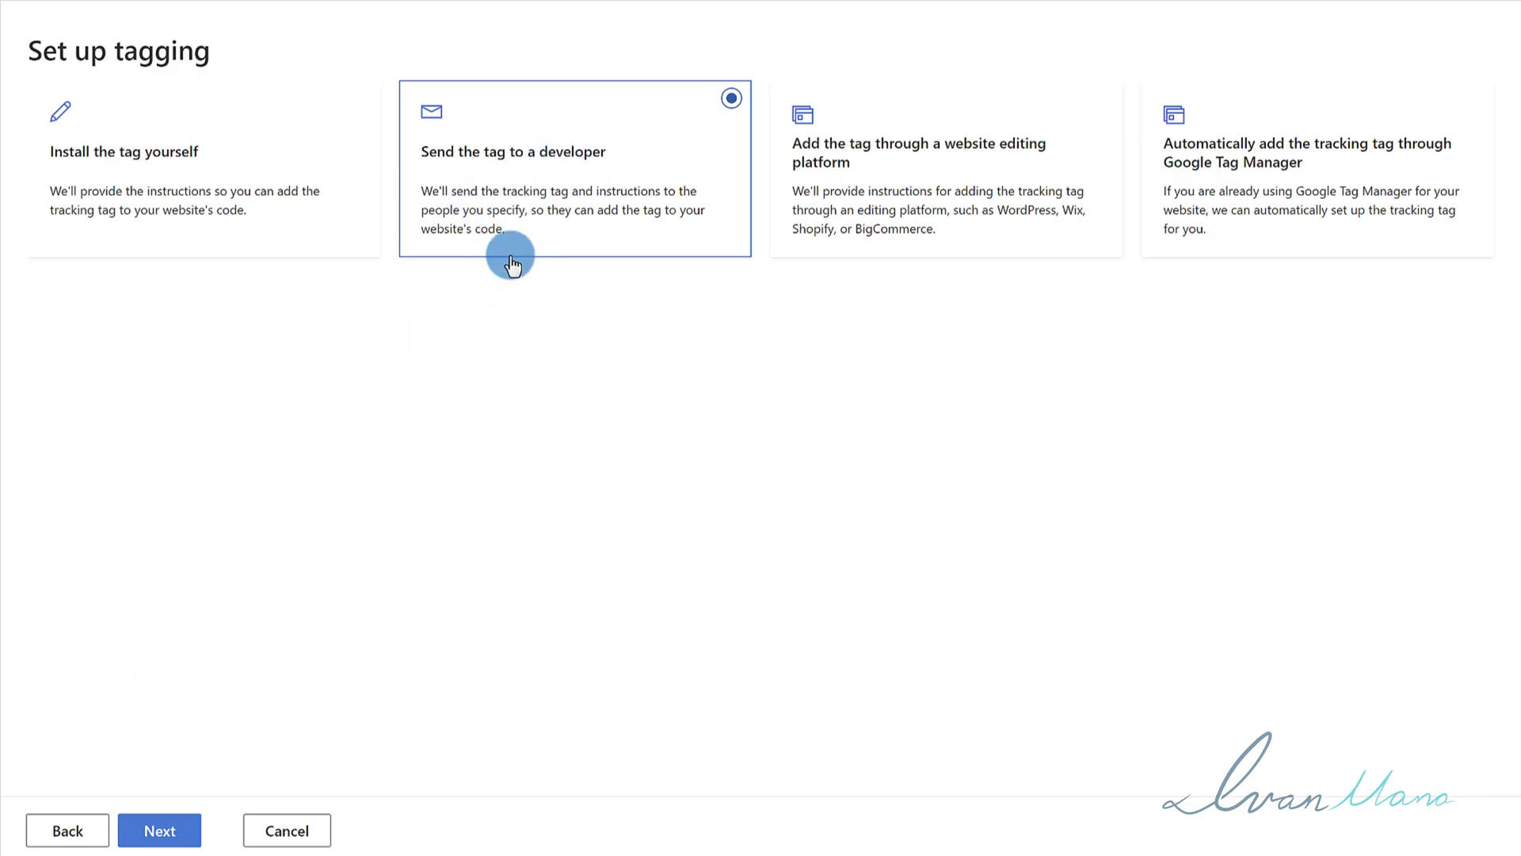
# Choose to install the tag yourself, review the manual instructions, and copy the UET tracking code.
pyautogui.click(161, 152)
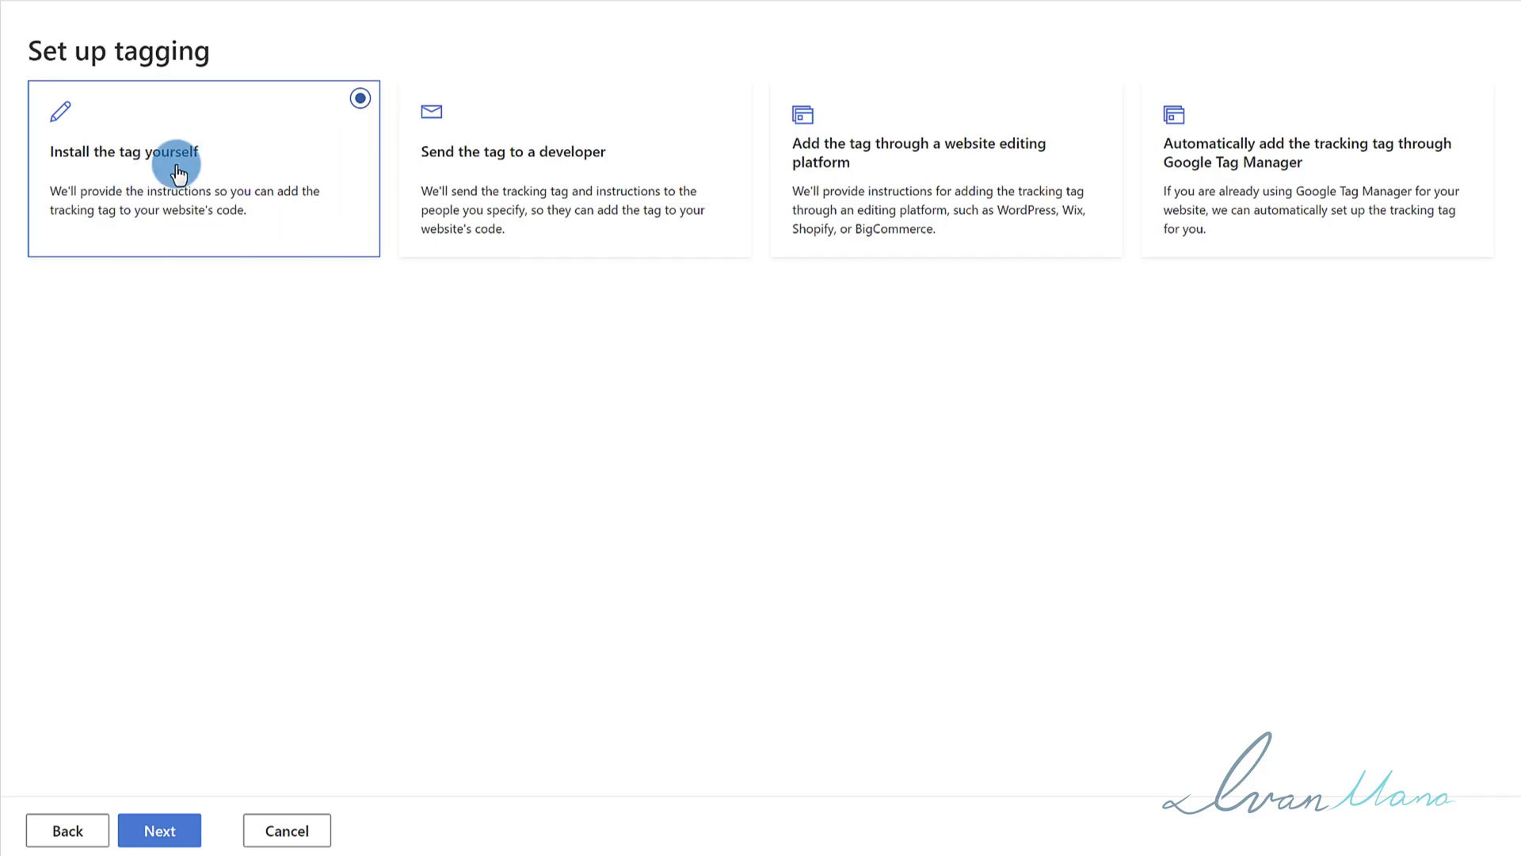
pyautogui.click(168, 838)
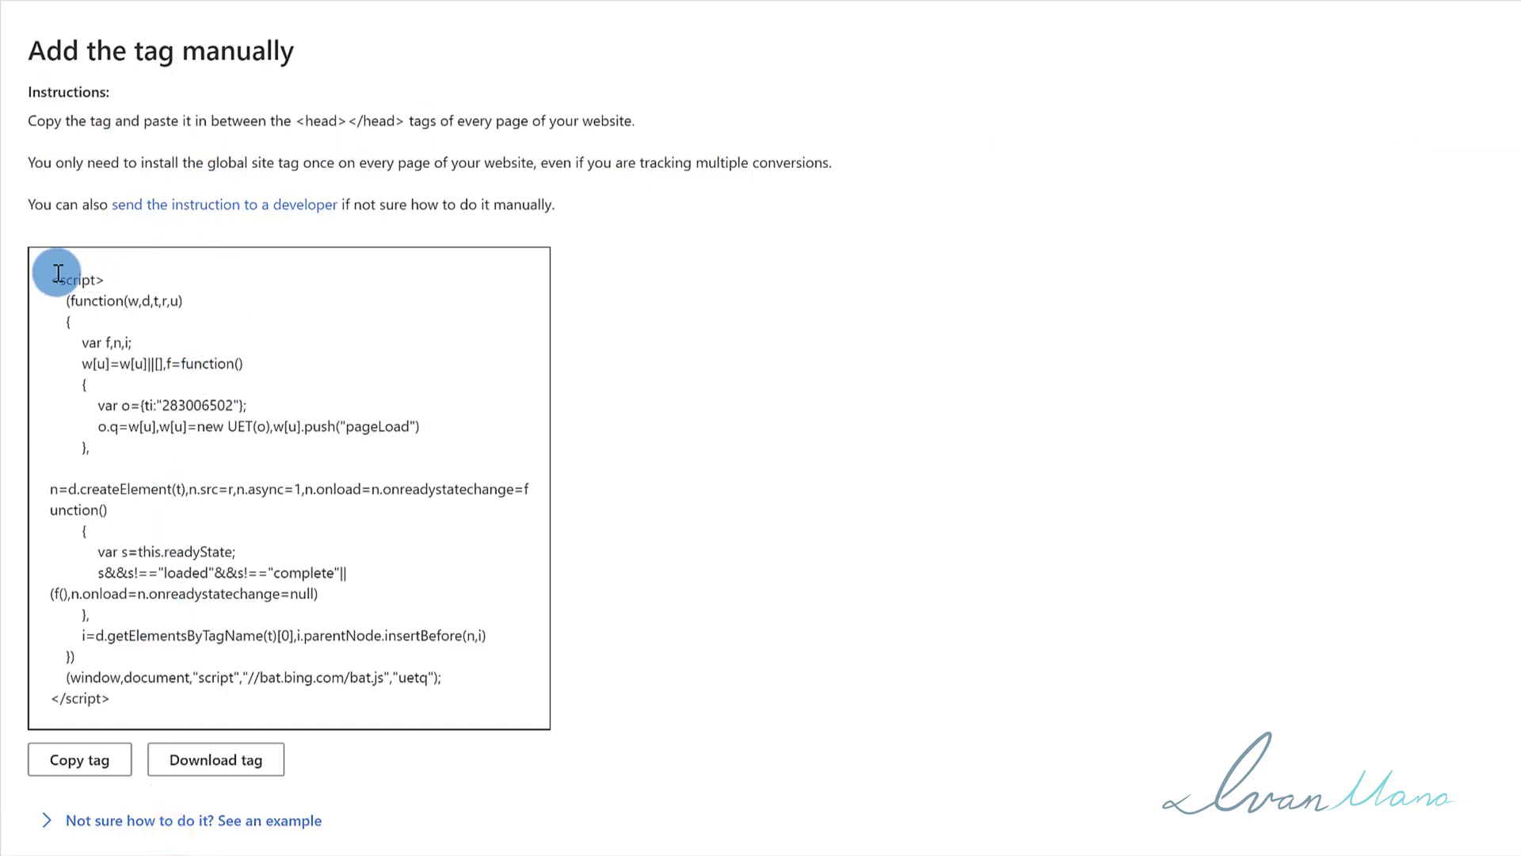
pyautogui.moveTo(57, 273); pyautogui.dragTo(454, 751)
pyautogui.click(351, 119)
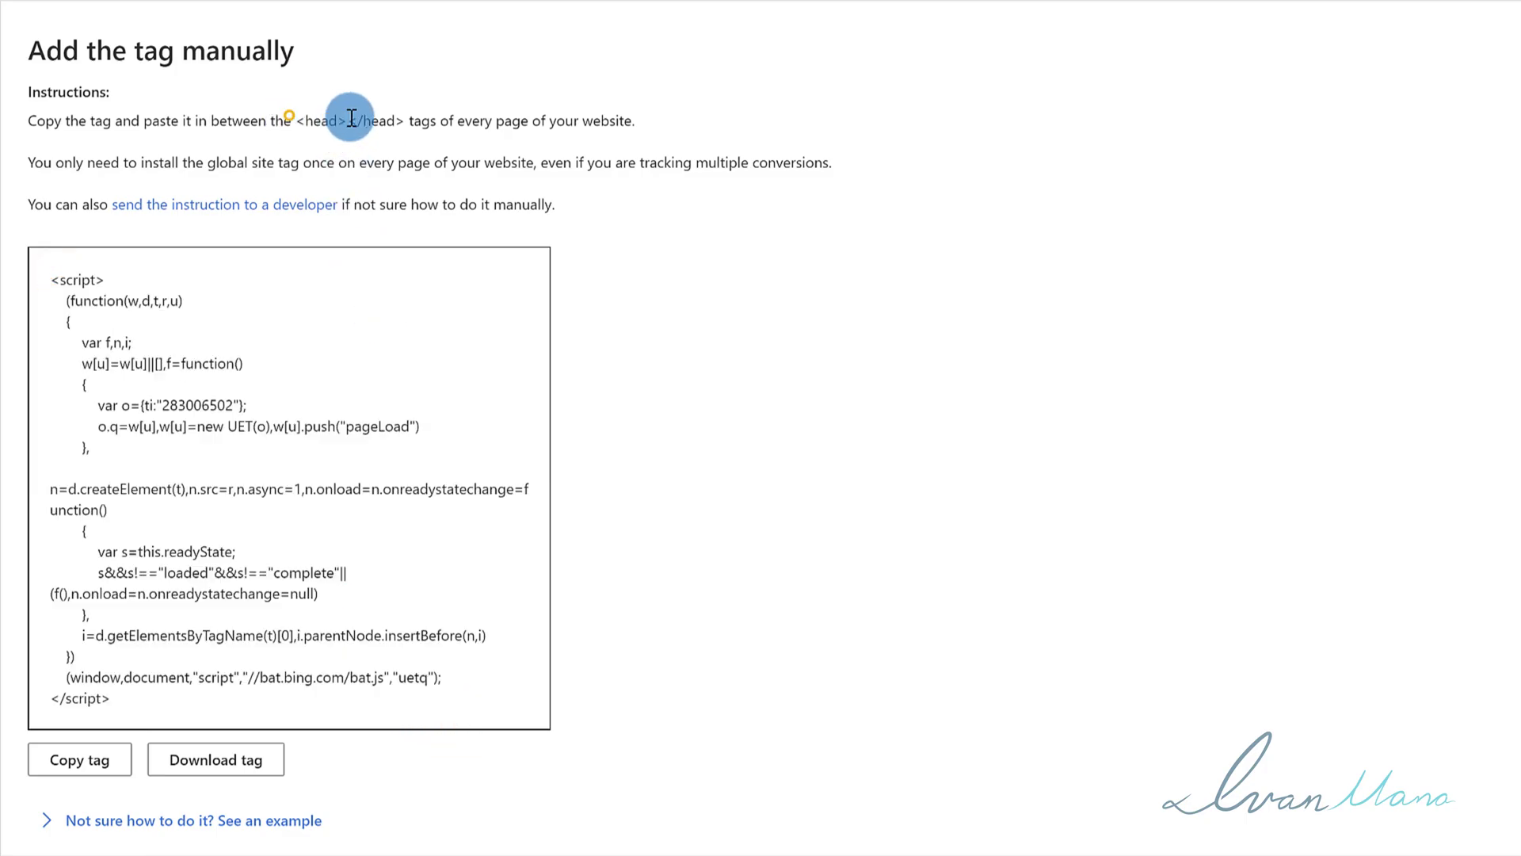
pyautogui.moveTo(351, 118); pyautogui.dragTo(565, 120)
pyautogui.click(504, 120)
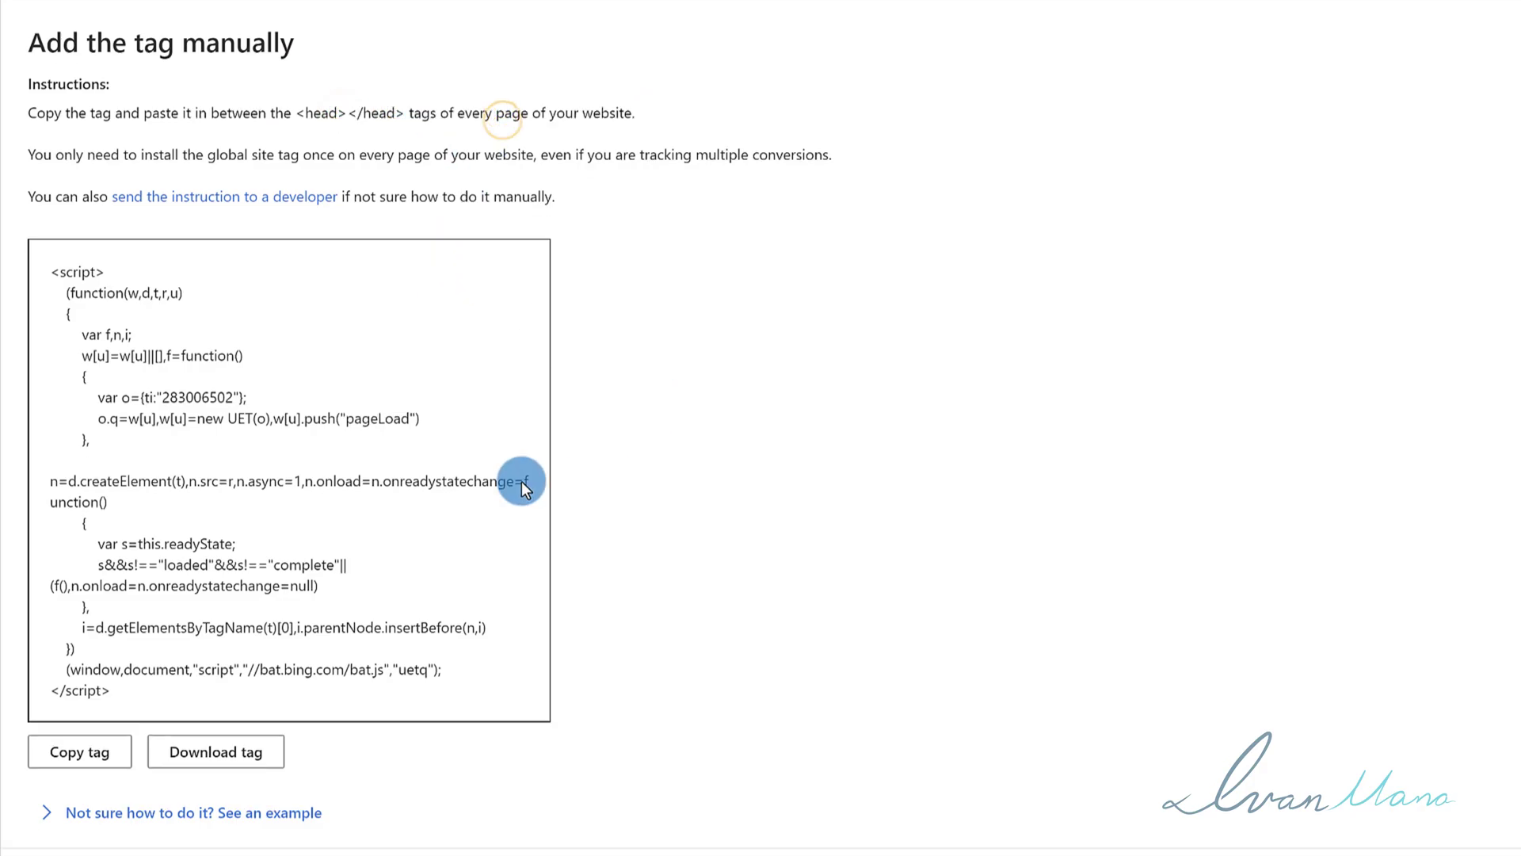
pyautogui.scroll(-1, 238, 634)
pyautogui.click(75, 701)
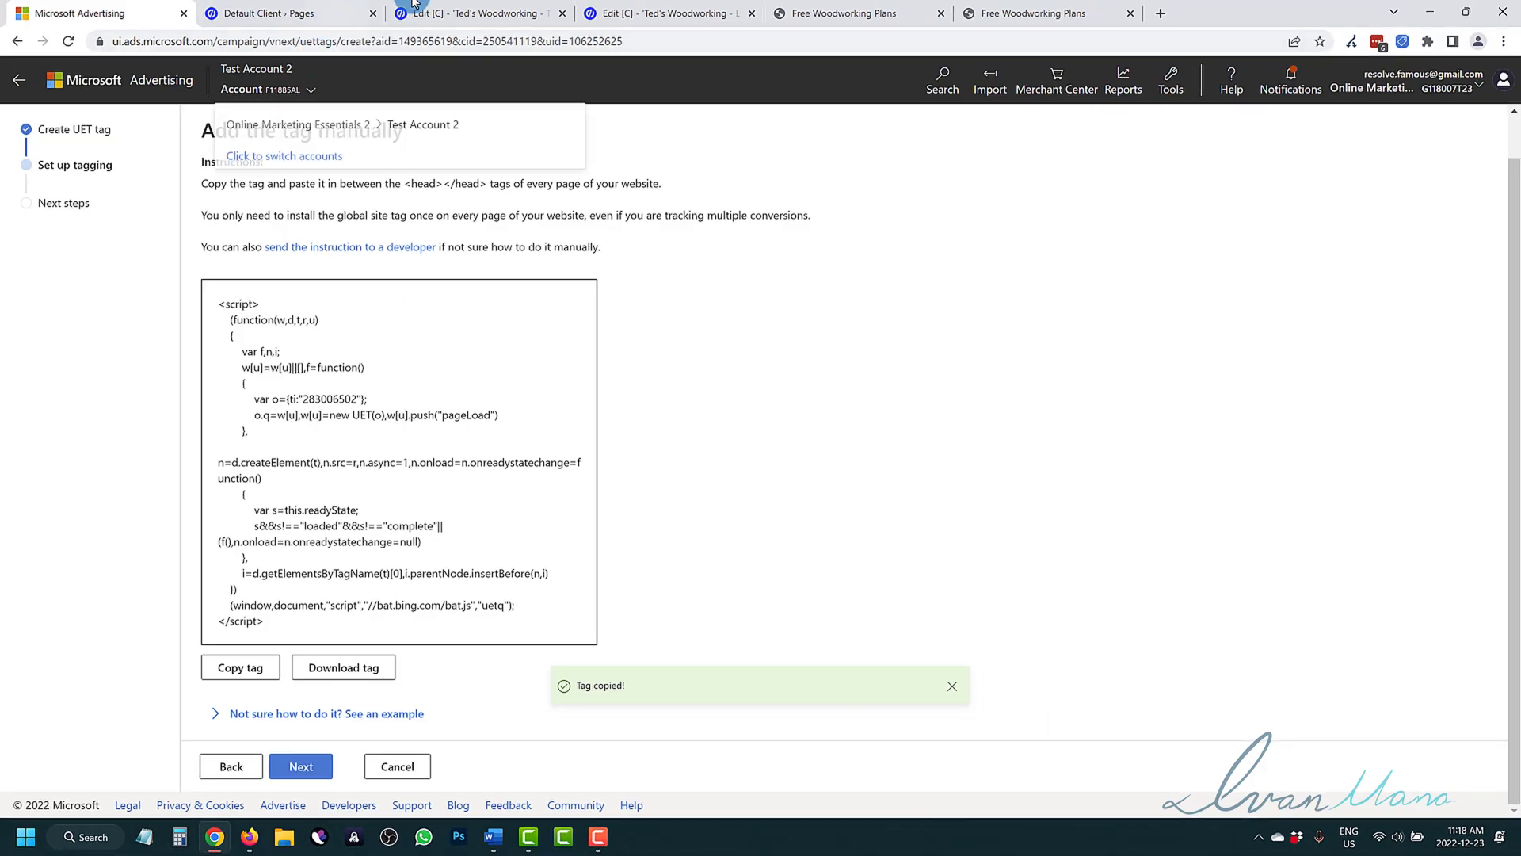
# Switch to the Ted's Woodworking landing page in the Unbounce editor and paste the UET code into a new JavaScript entry.
pyautogui.click(415, 8)
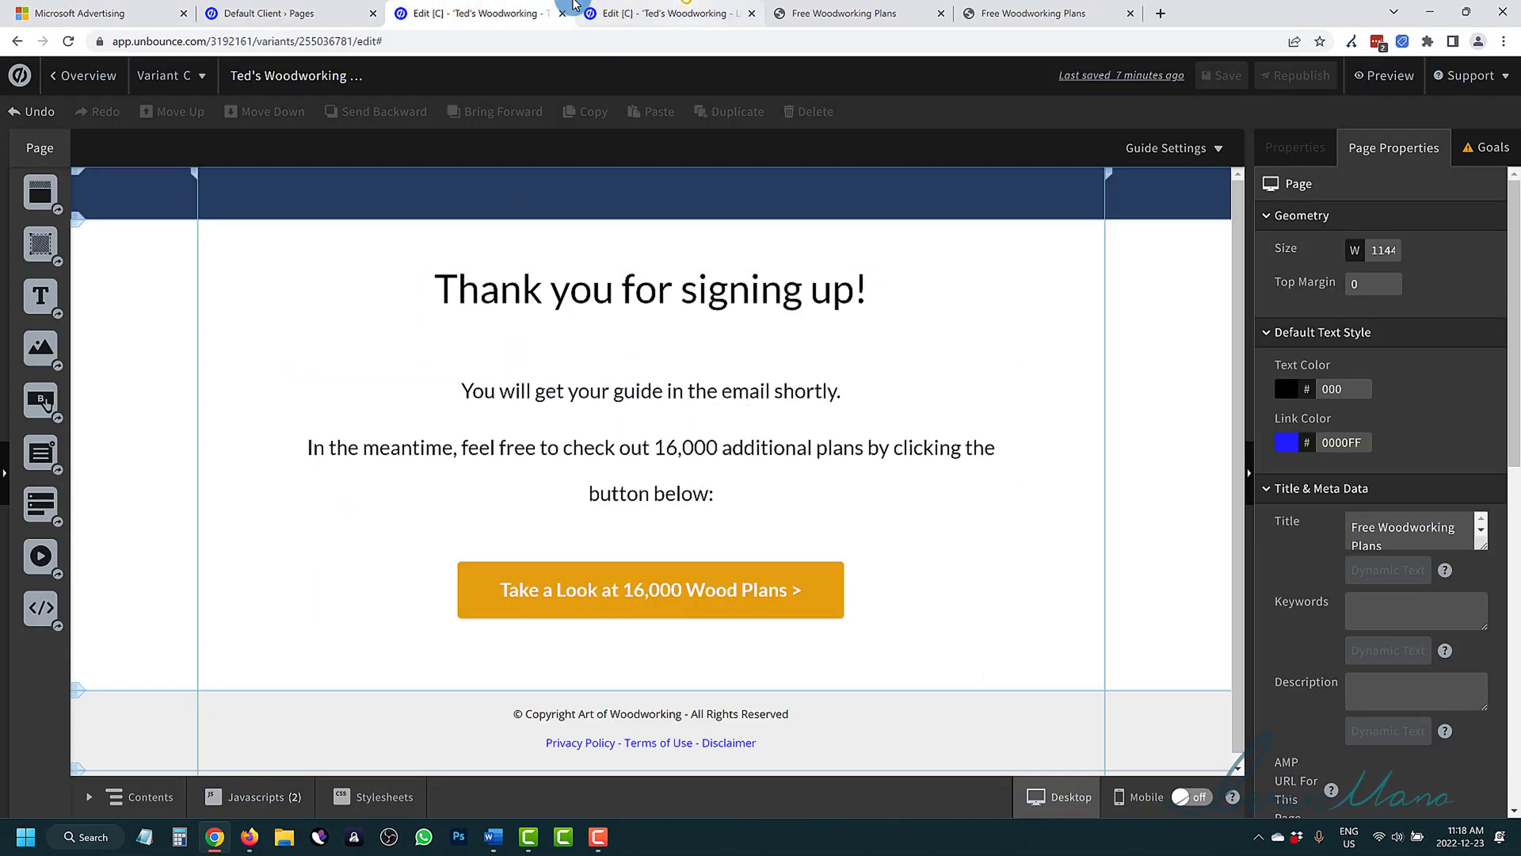
pyautogui.moveTo(642, 13); pyautogui.dragTo(446, 34)
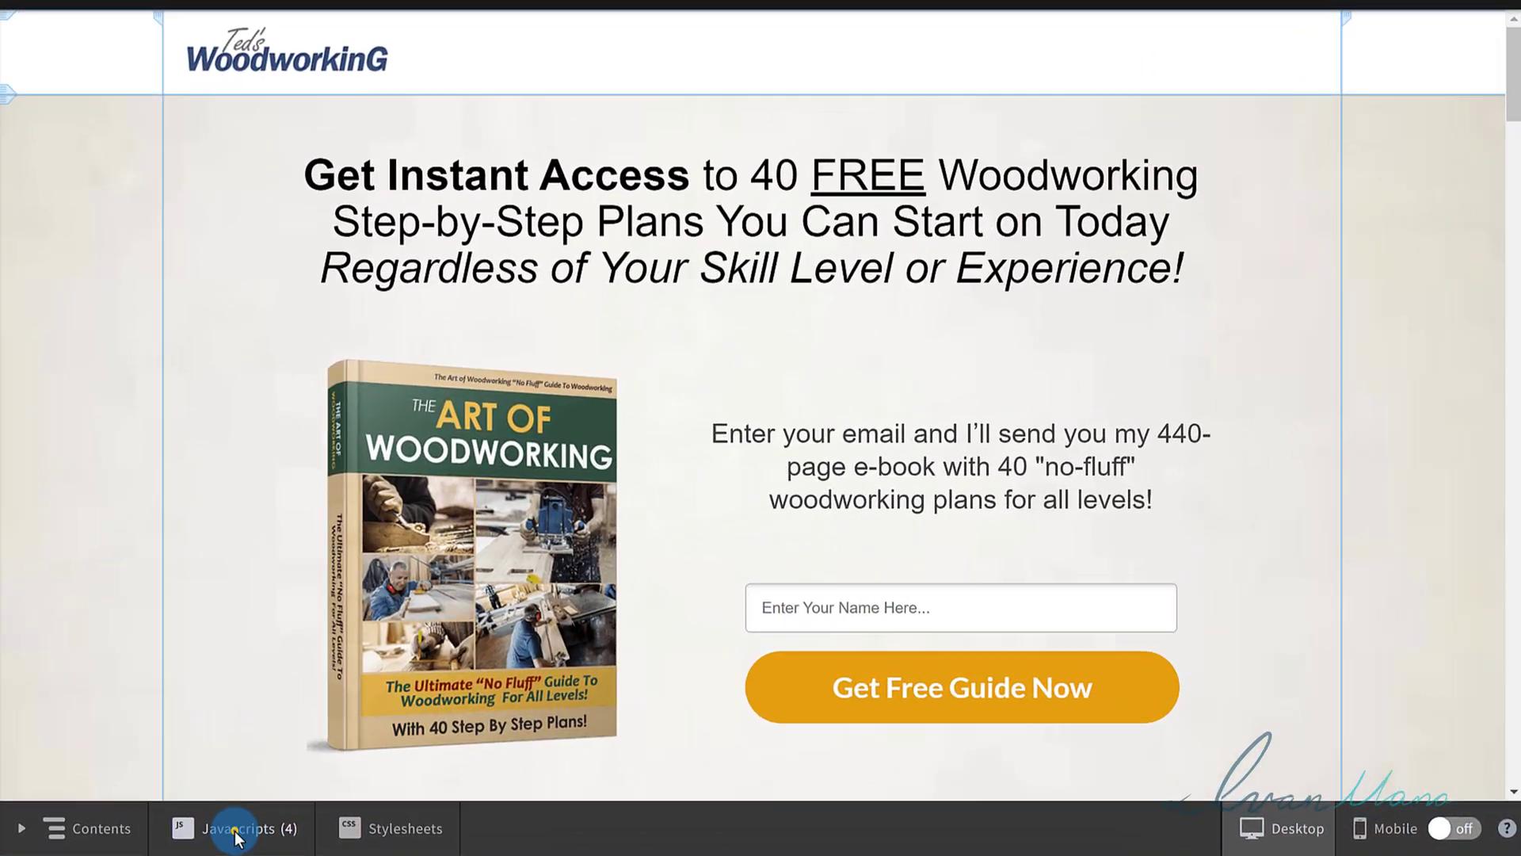
pyautogui.click(245, 812)
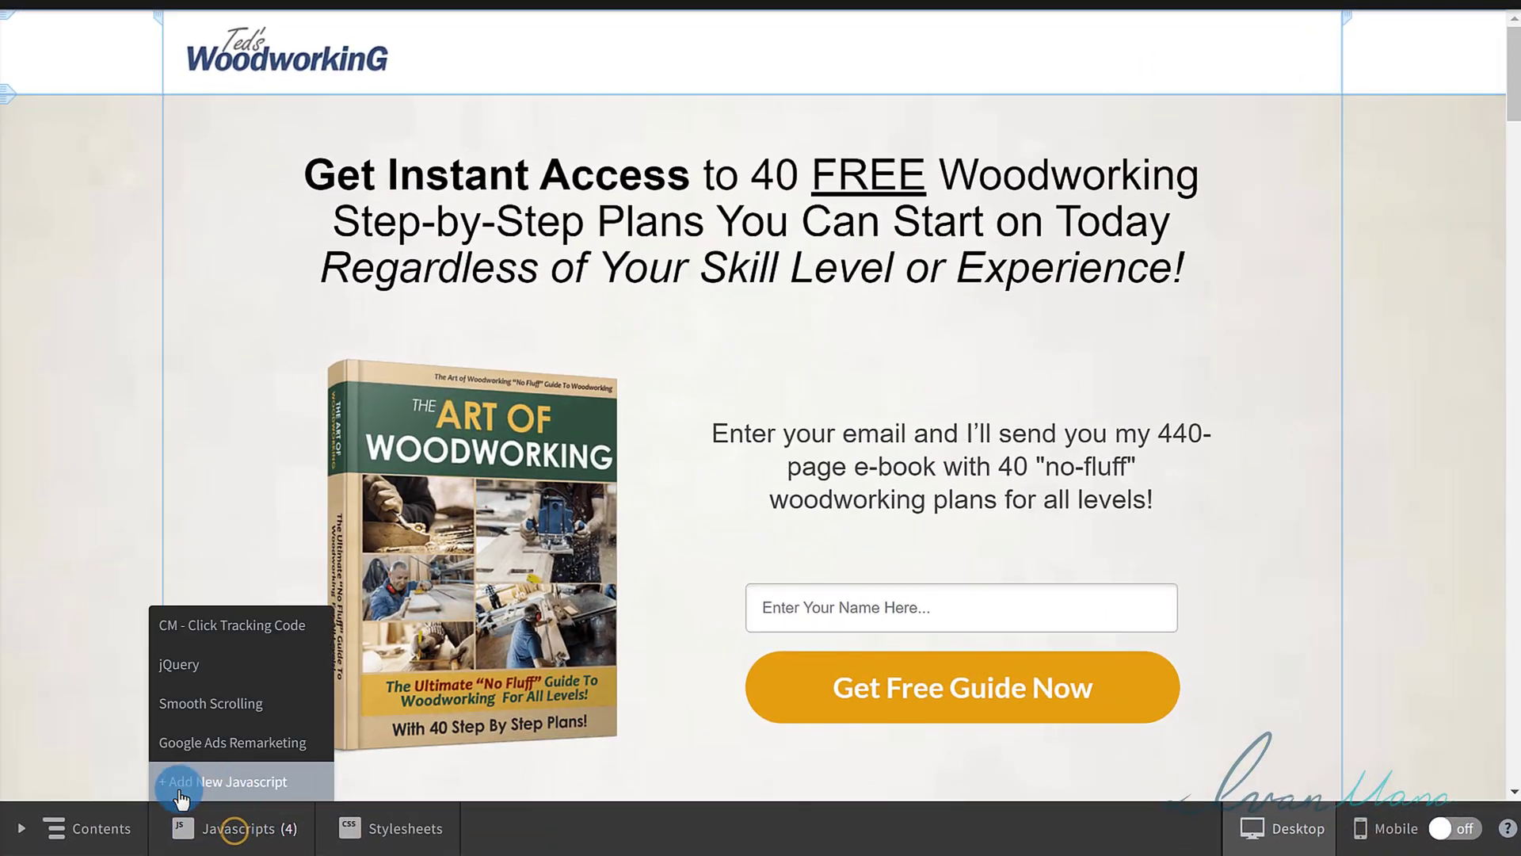
pyautogui.click(190, 783)
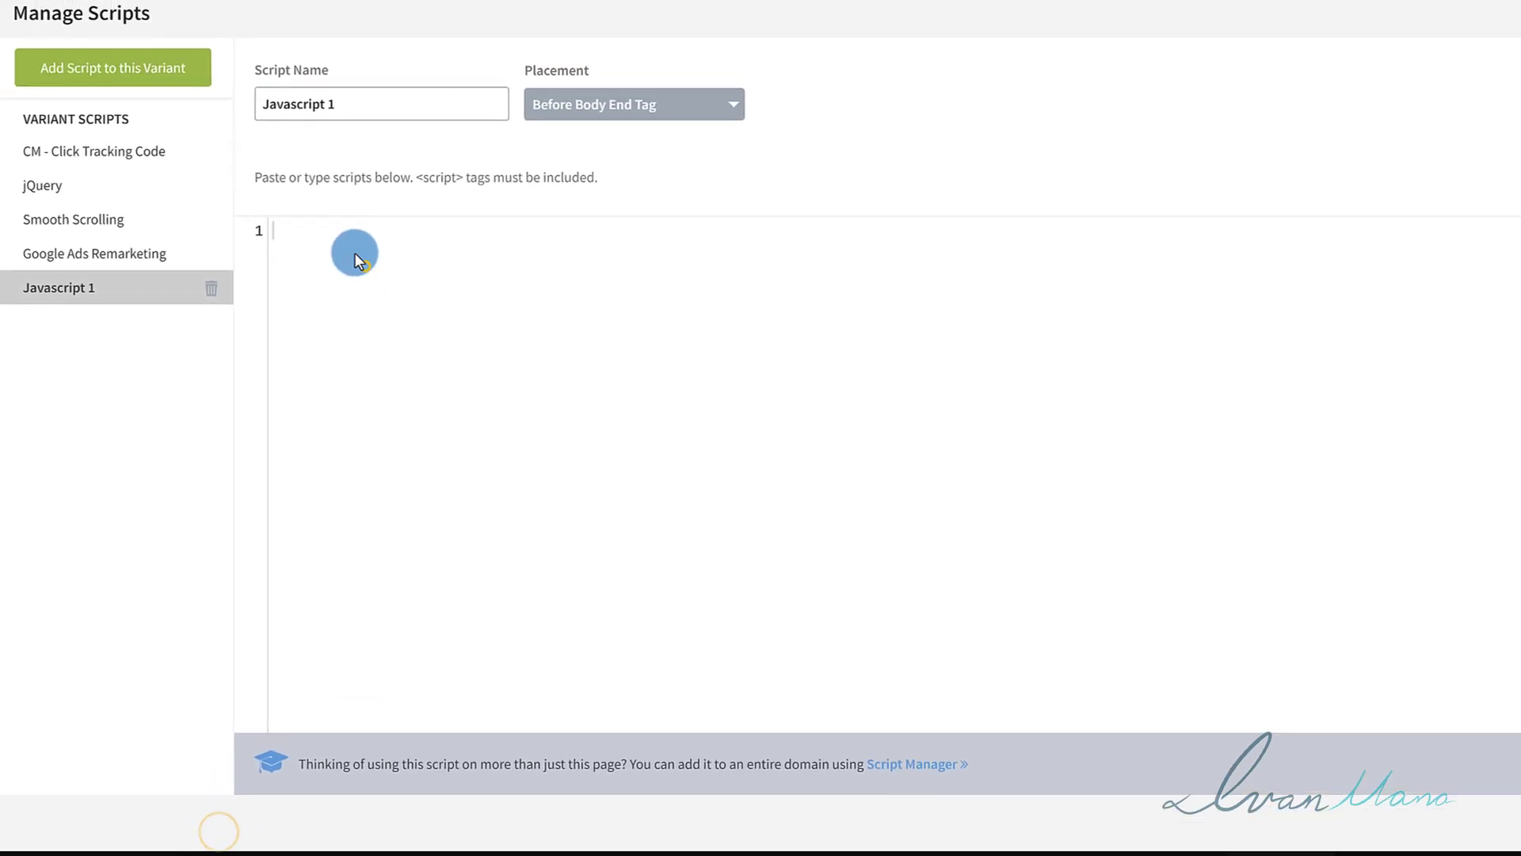
pyautogui.rightClick(329, 245)
pyautogui.click(367, 402)
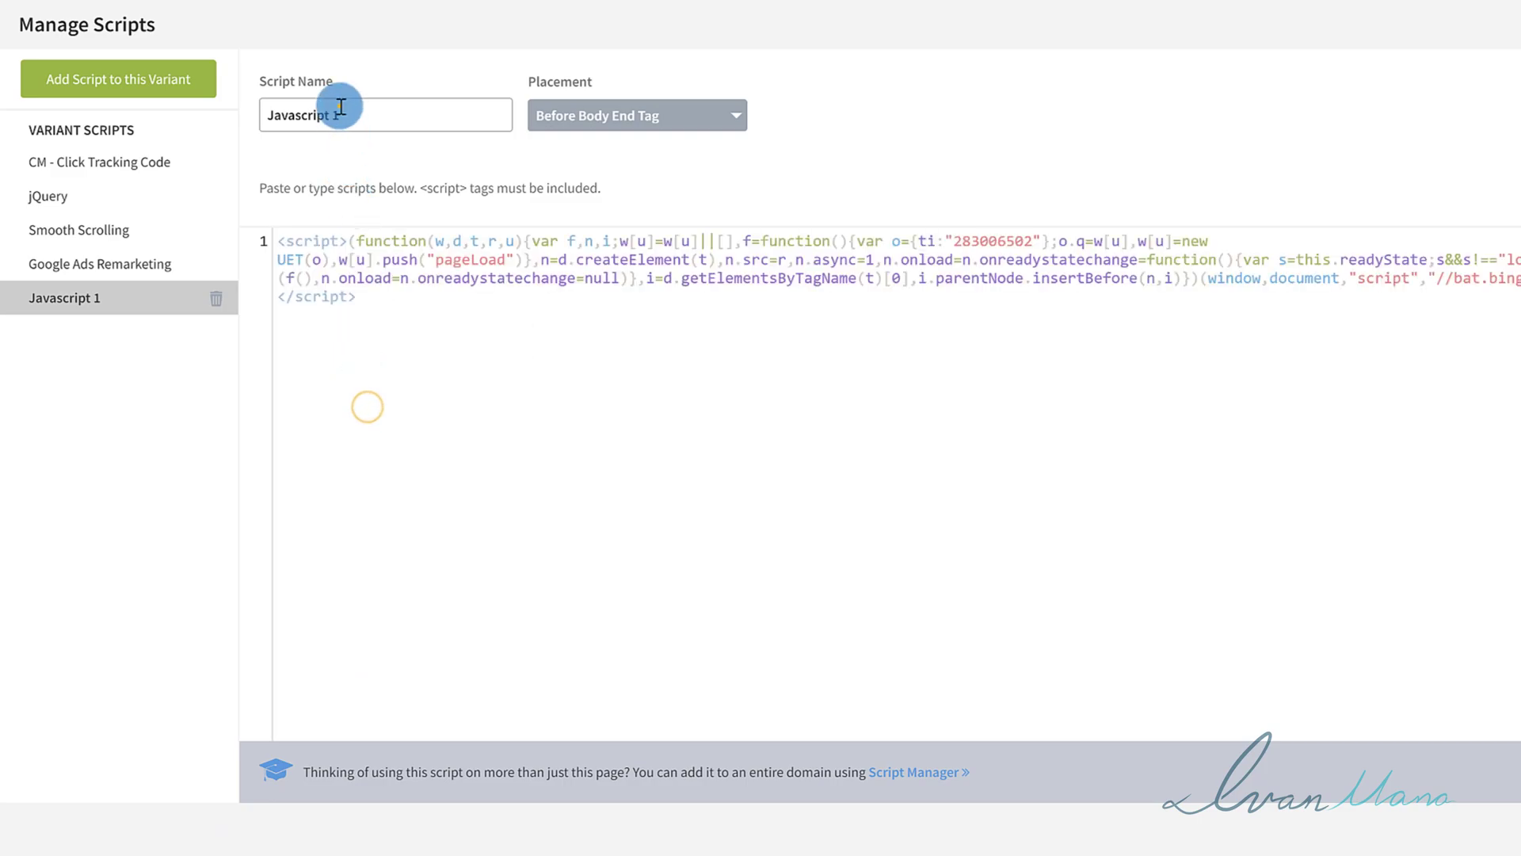
# Name the script "Microsoft Ads - UET Tag", set its placement to Head, and finish managing scripts.
pyautogui.click(340, 106)
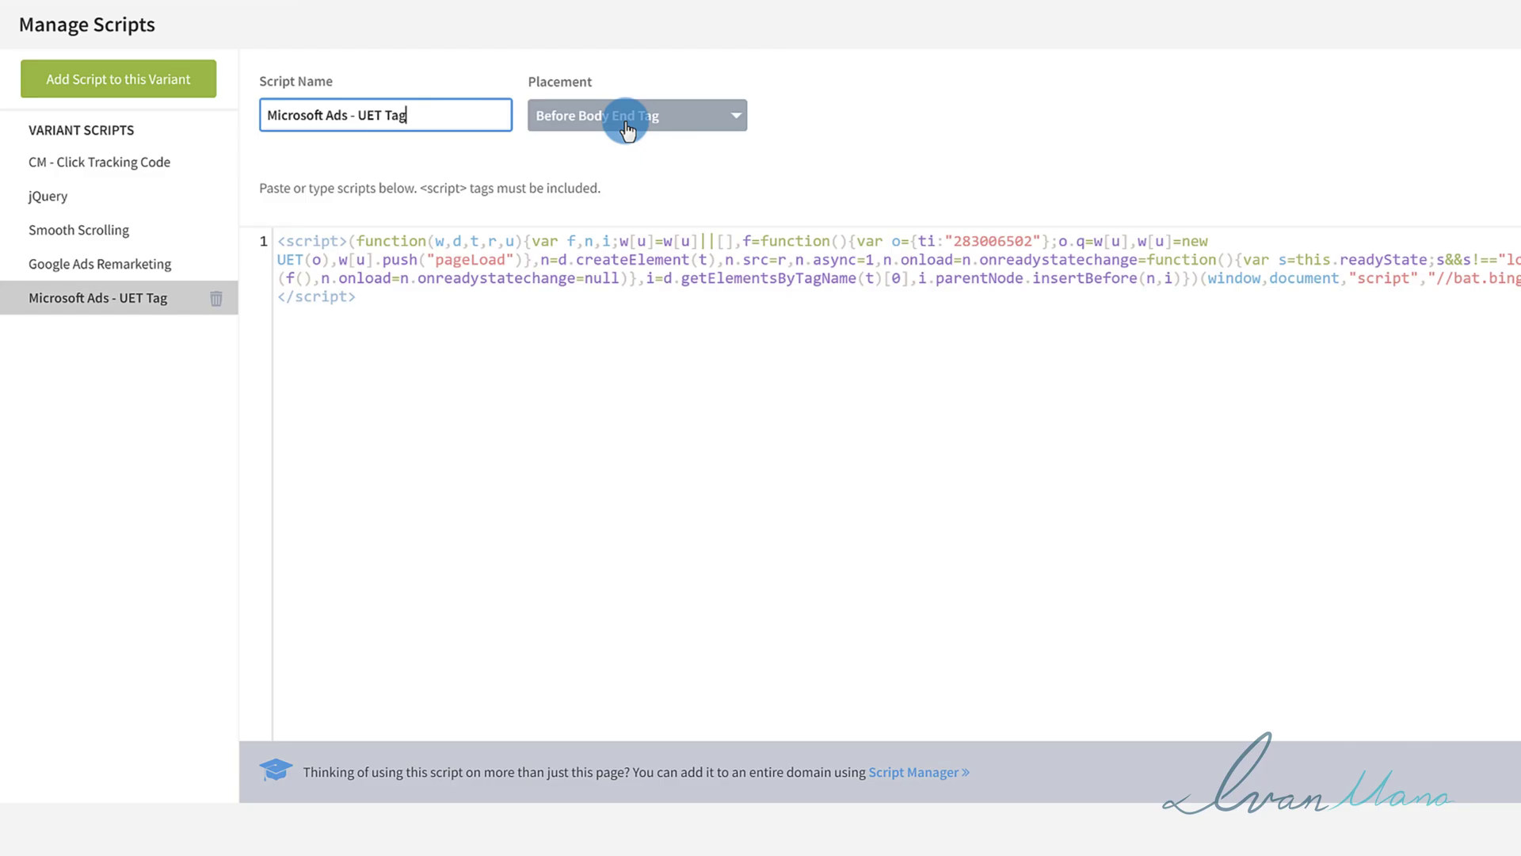
pyautogui.click(658, 115)
pyautogui.click(565, 211)
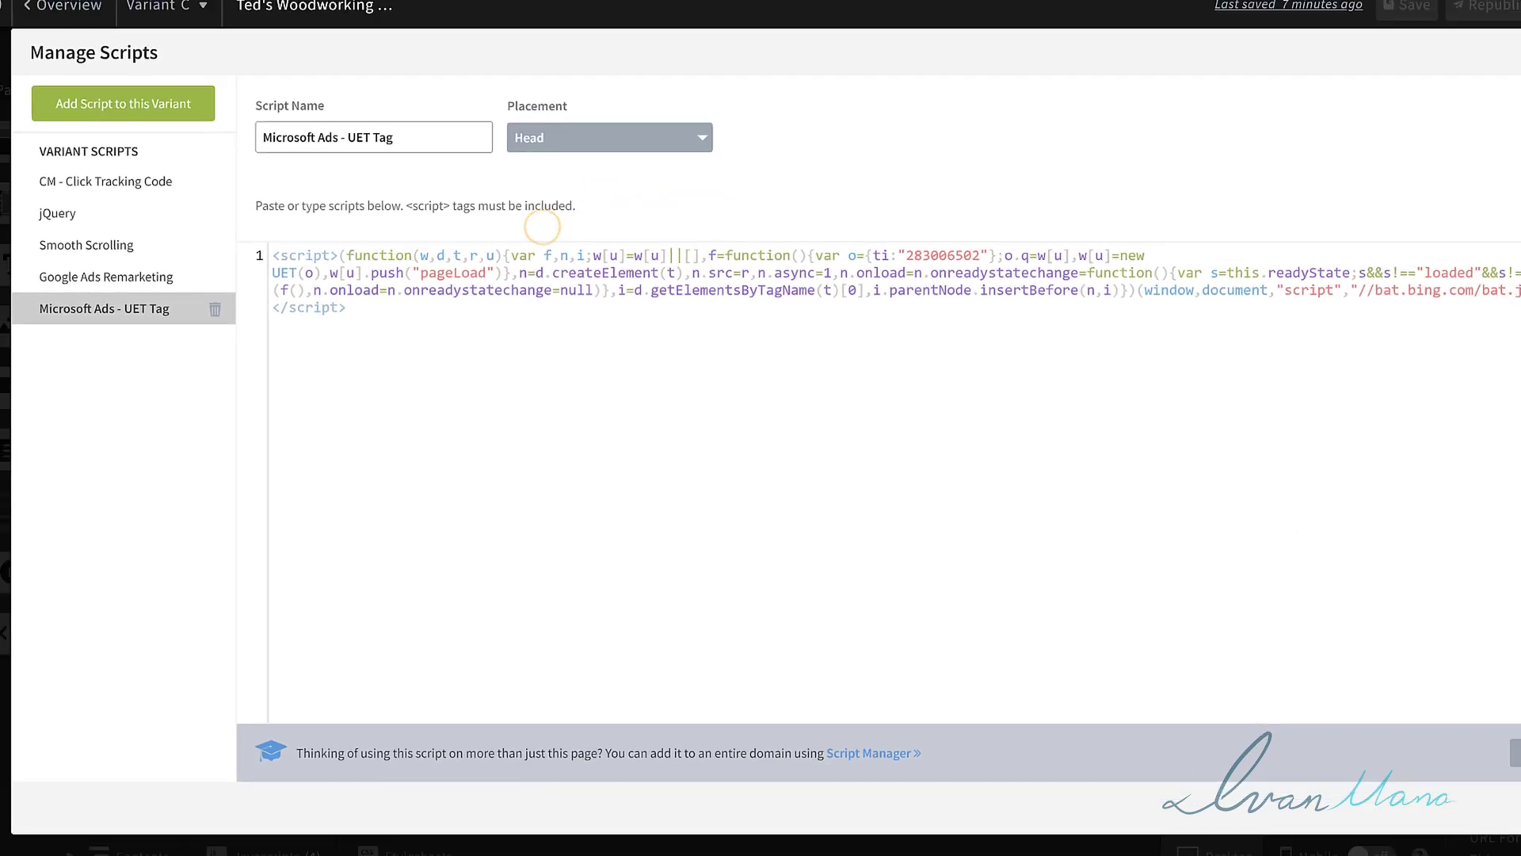
pyautogui.click(1458, 753)
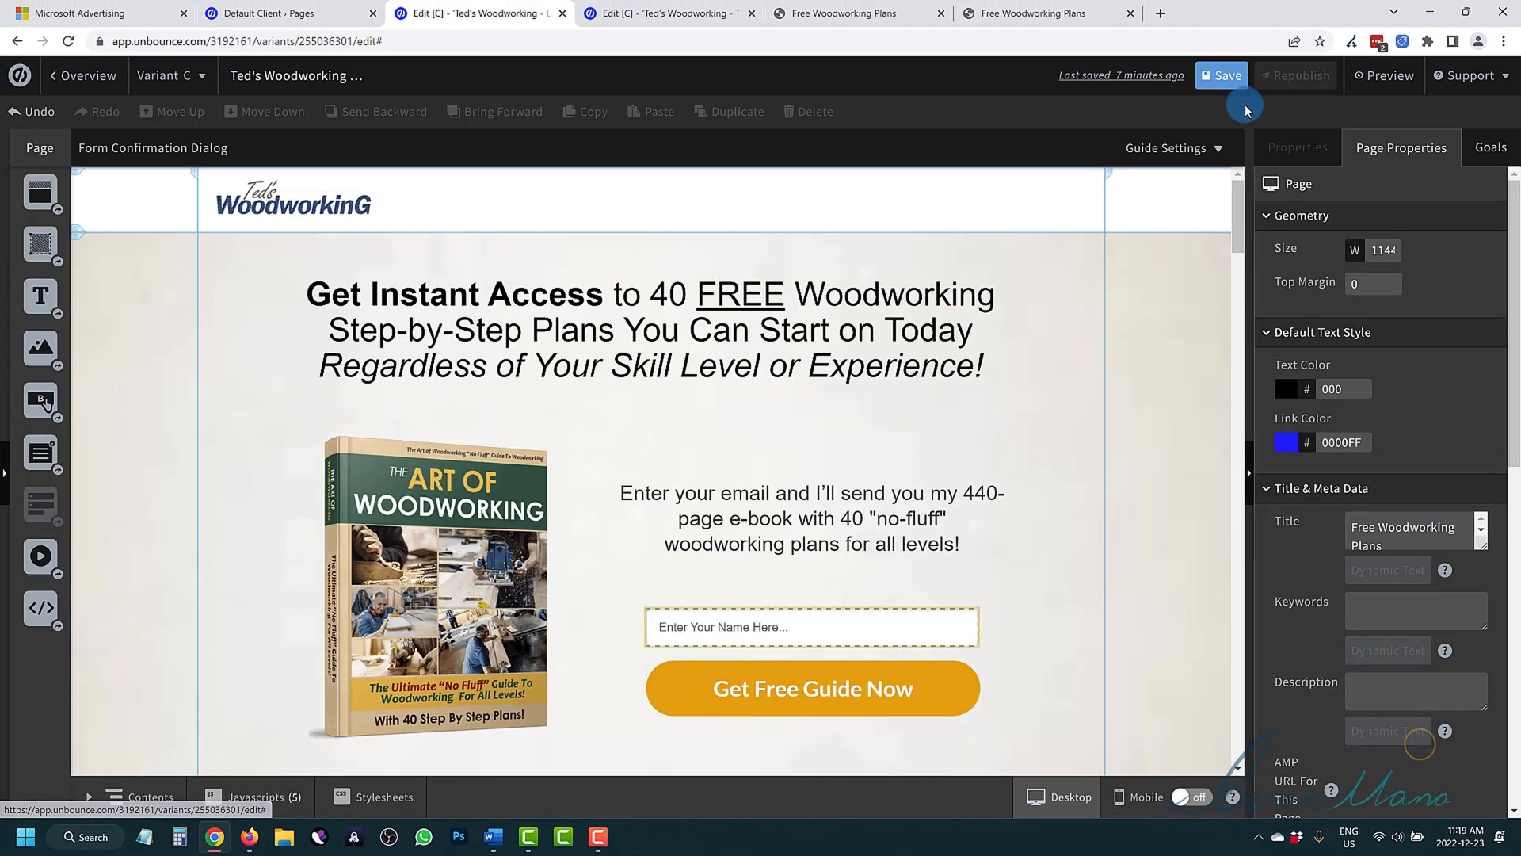
# Save the landing page and republish it with the new script.
pyautogui.click(1227, 79)
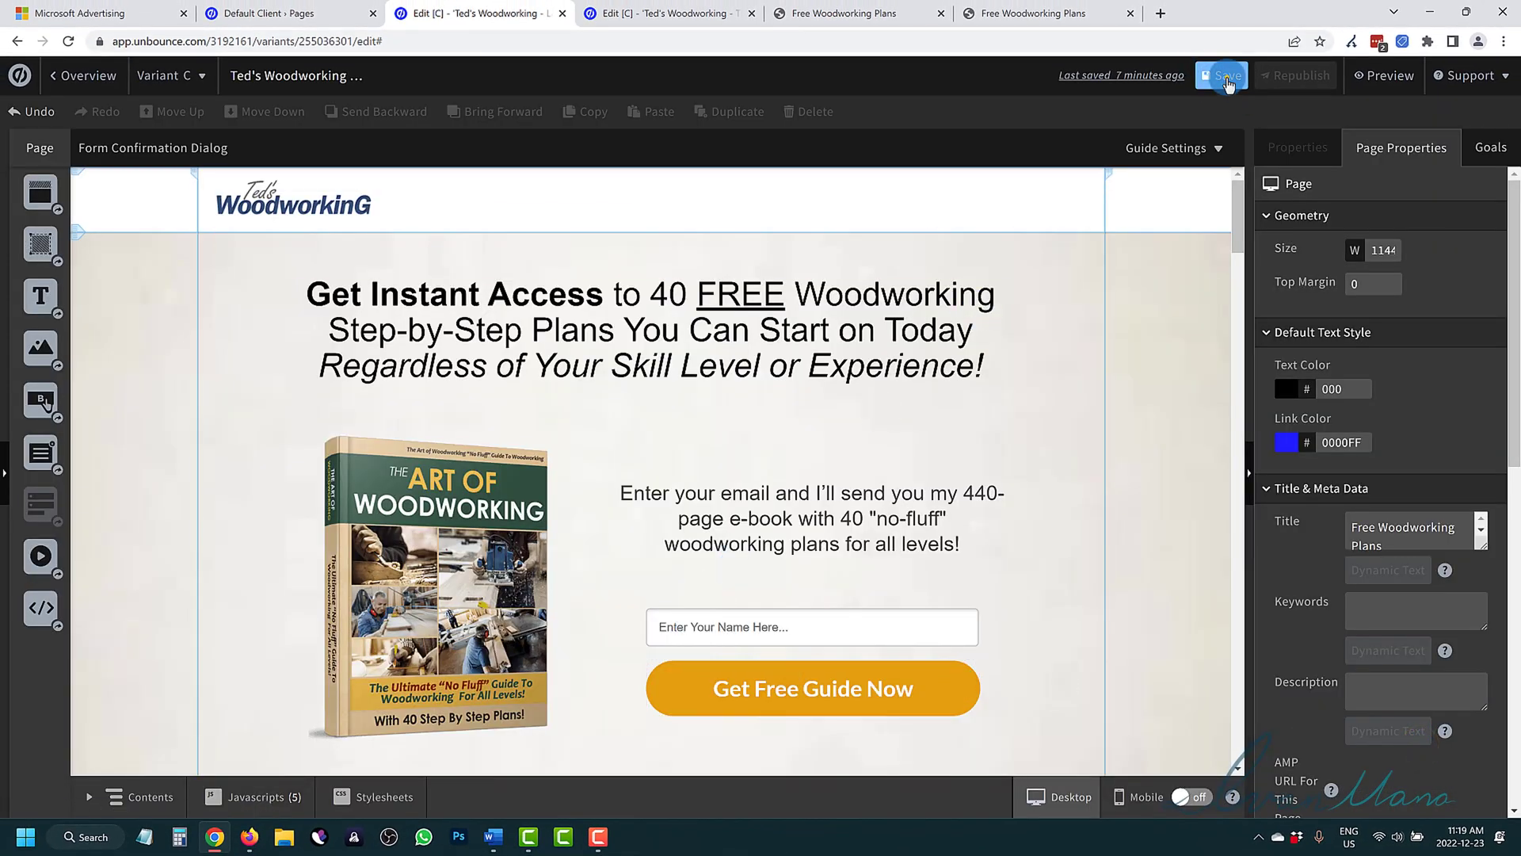
pyautogui.click(1299, 75)
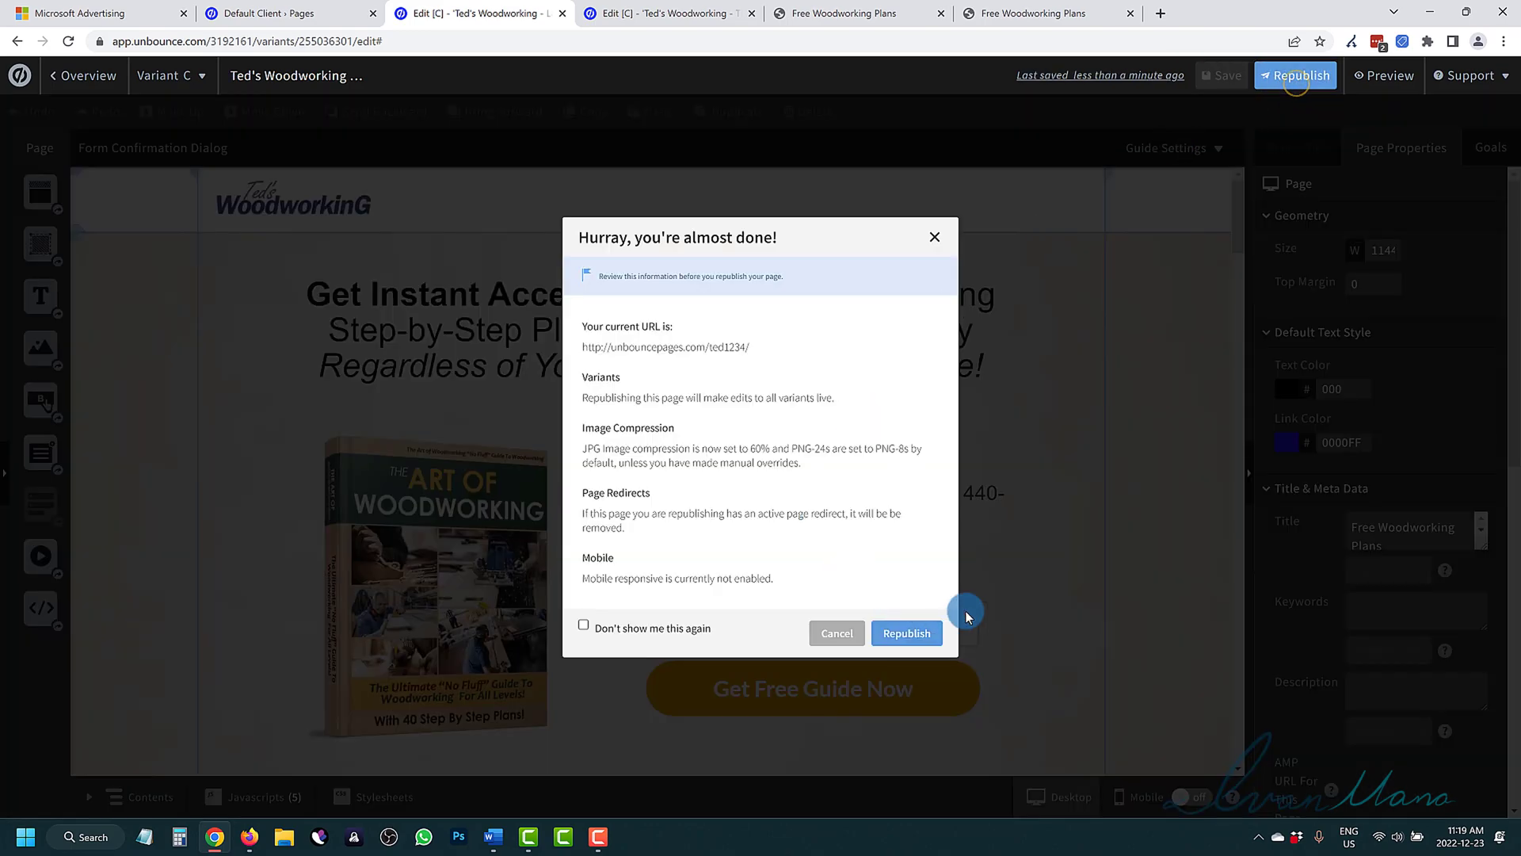
pyautogui.click(905, 632)
# Switch to the thank-you page editor and paste the UET code into a new JavaScript entry.
pyautogui.click(666, 12)
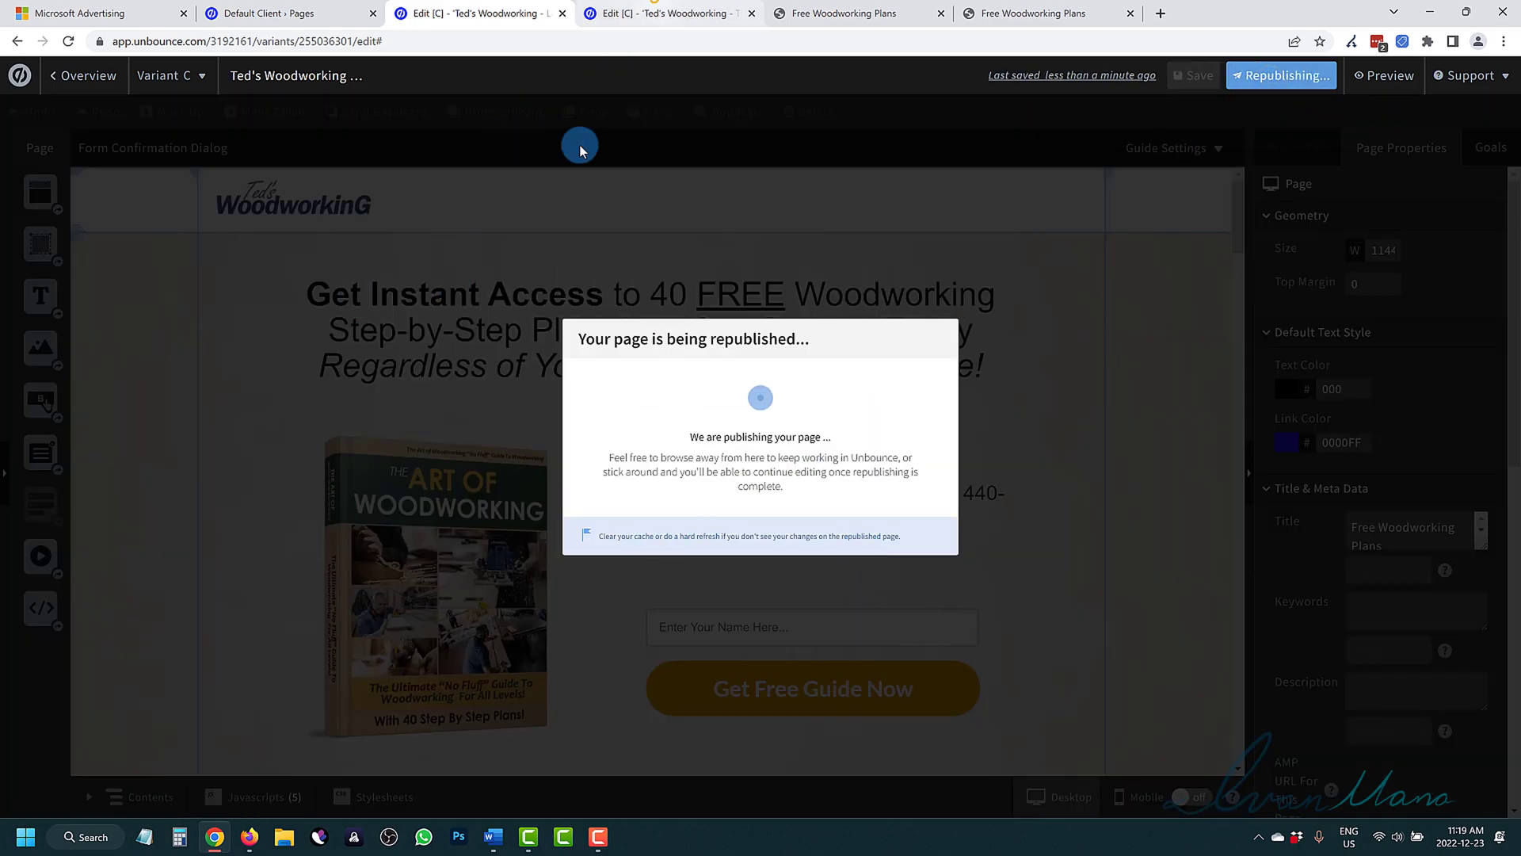
pyautogui.click(286, 700)
pyautogui.click(253, 796)
pyautogui.click(238, 762)
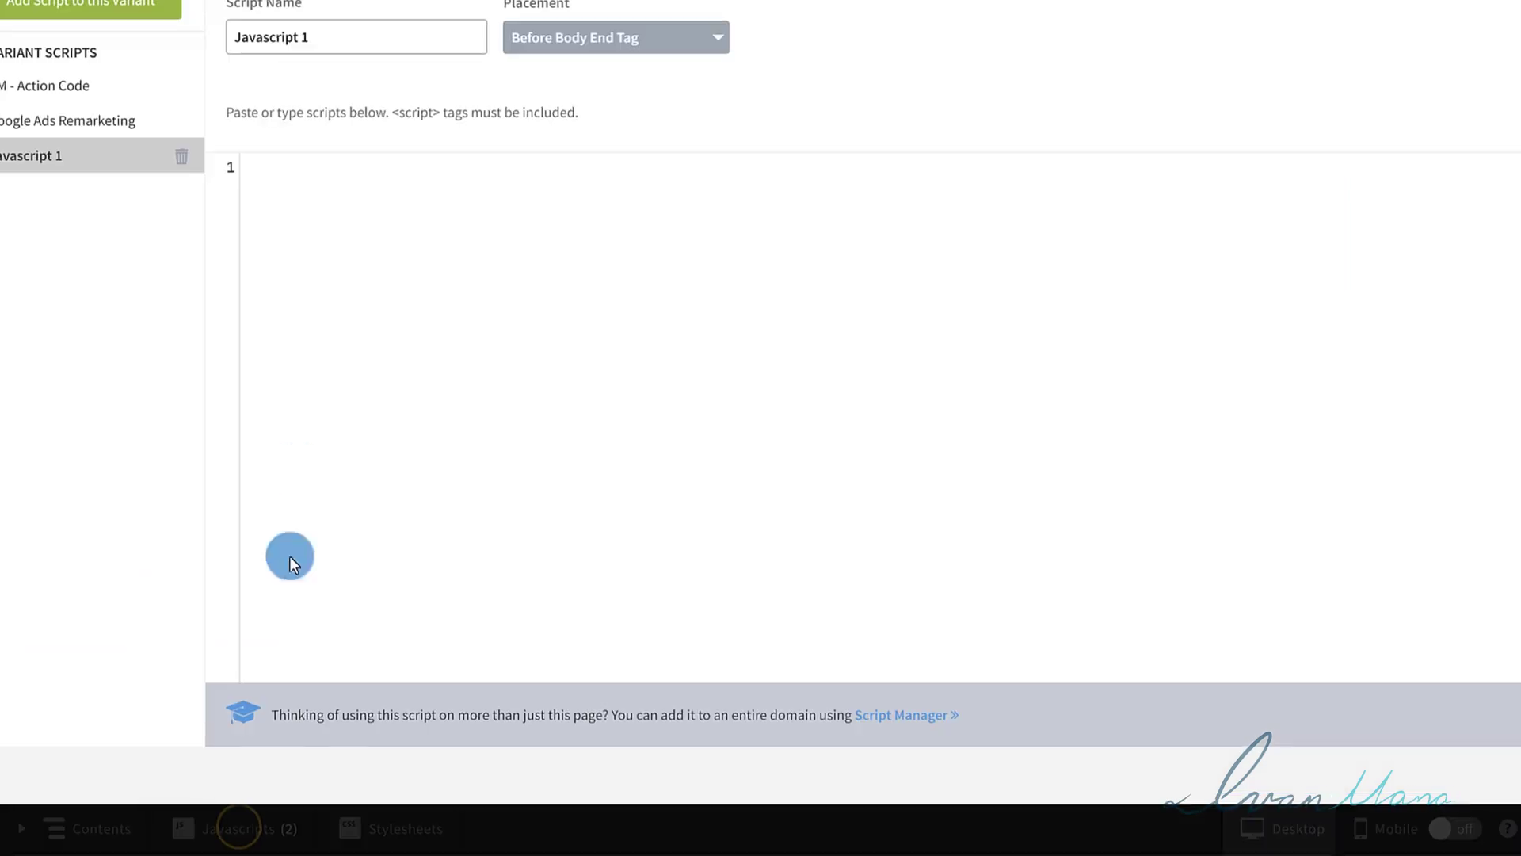
pyautogui.rightClick(331, 245)
pyautogui.click(389, 401)
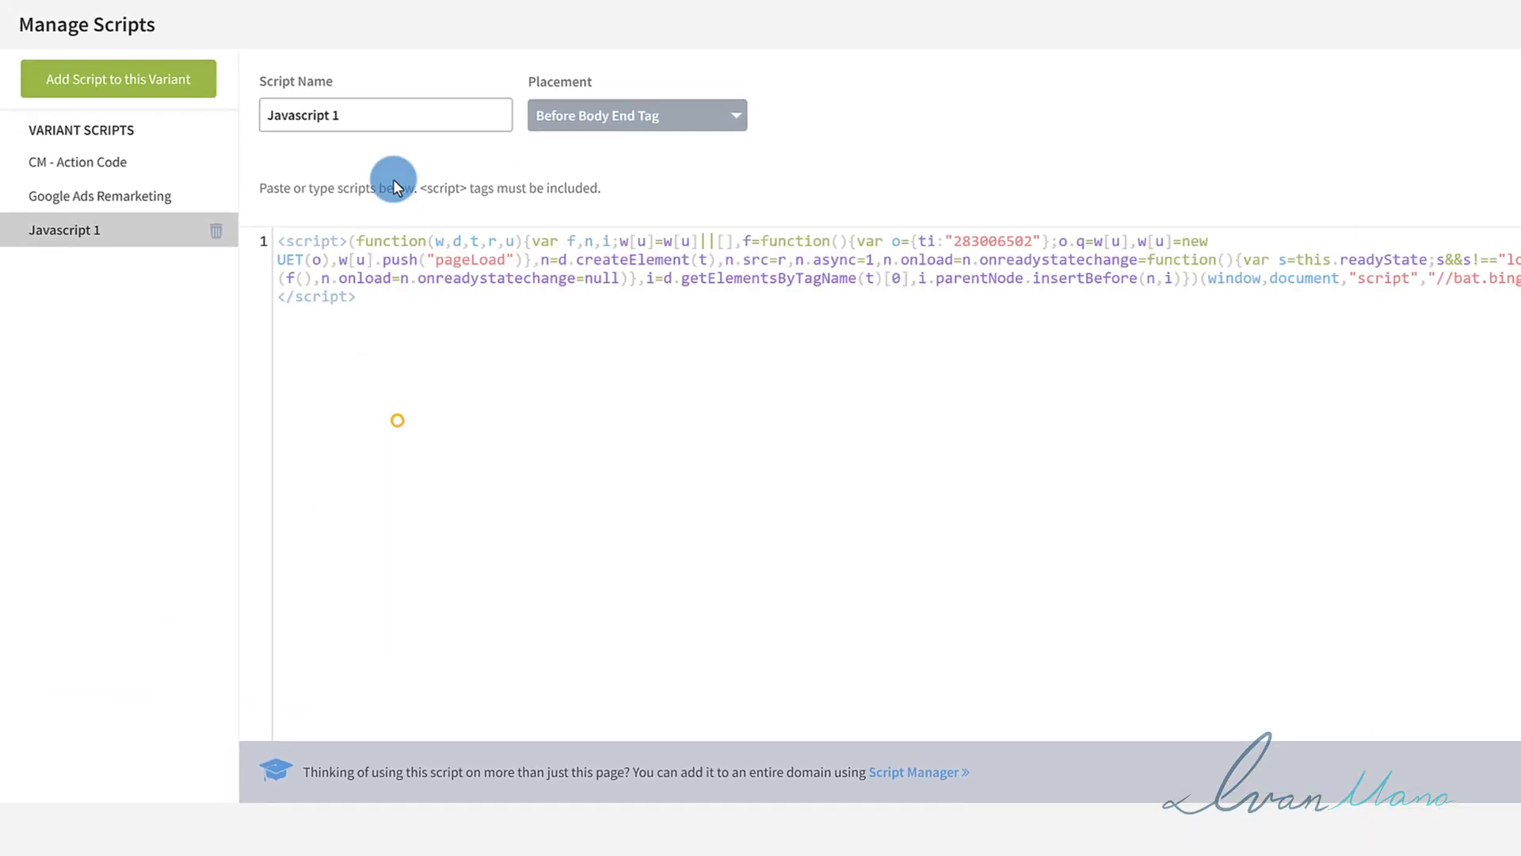
# Name the thank-you page script "Microsoft Ads - UET Tag", place it in the Head, and close the script manager.
pyautogui.doubleClick(349, 107)
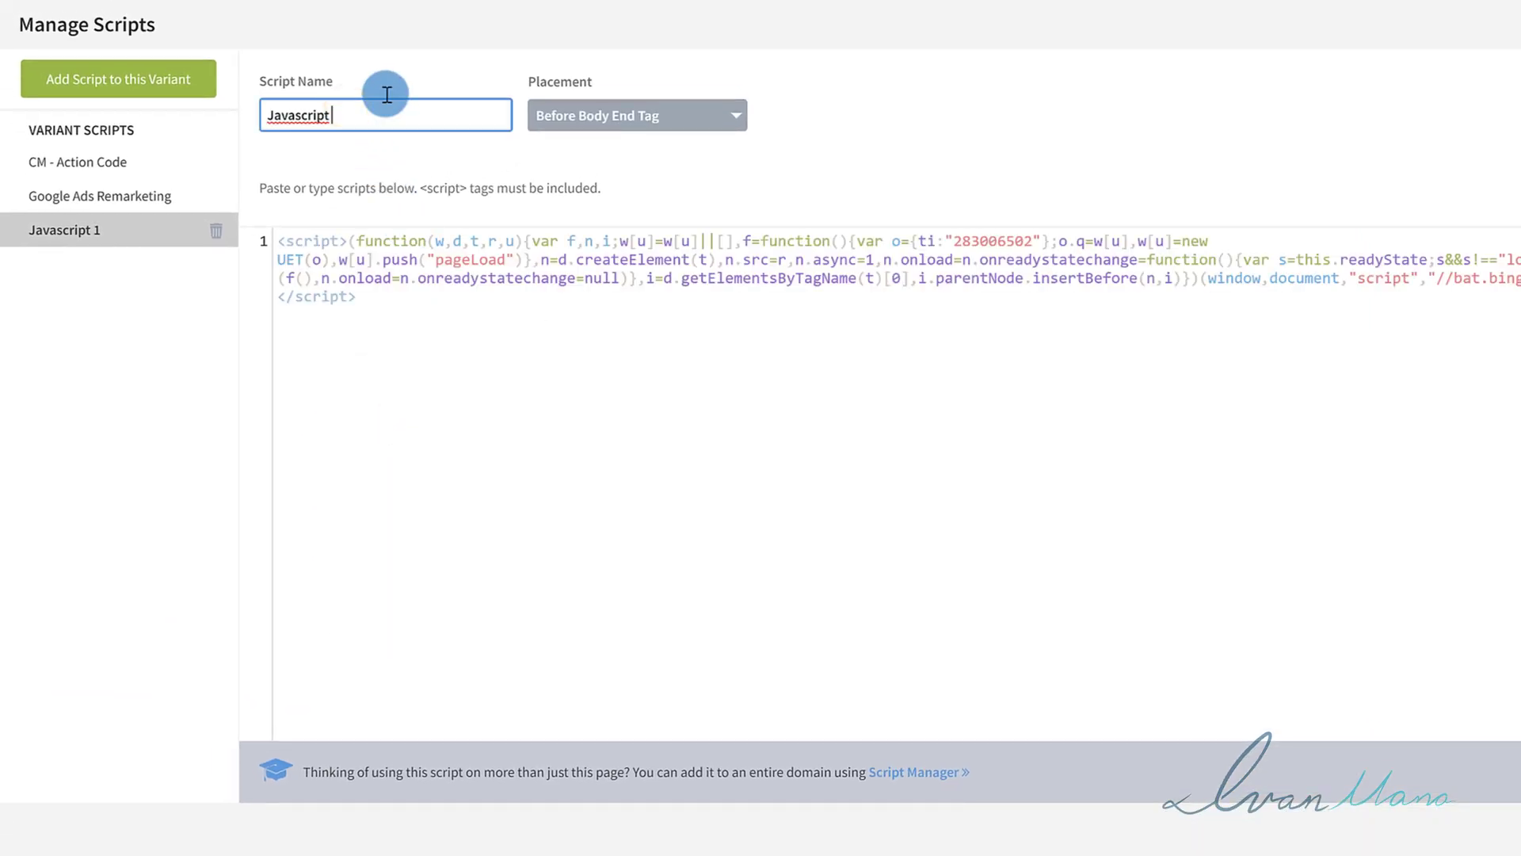
pyautogui.press('BackSpace')
pyautogui.press('BackSpace')
pyautogui.press('BackSpace')
pyautogui.press('BackSpace')
pyautogui.write('Microsoft Ads - UET Tag')
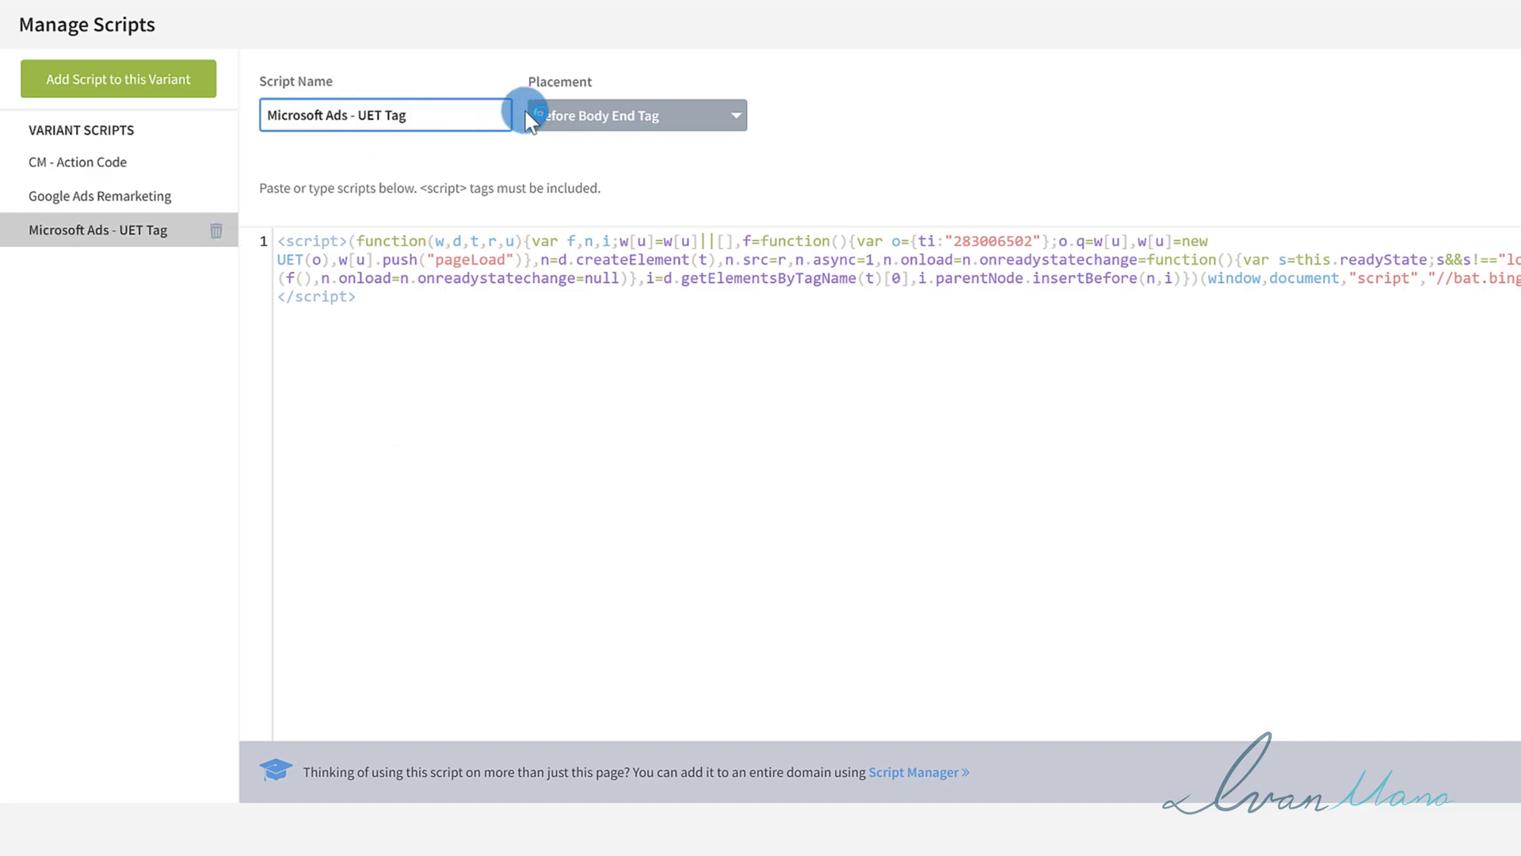
pyautogui.click(539, 115)
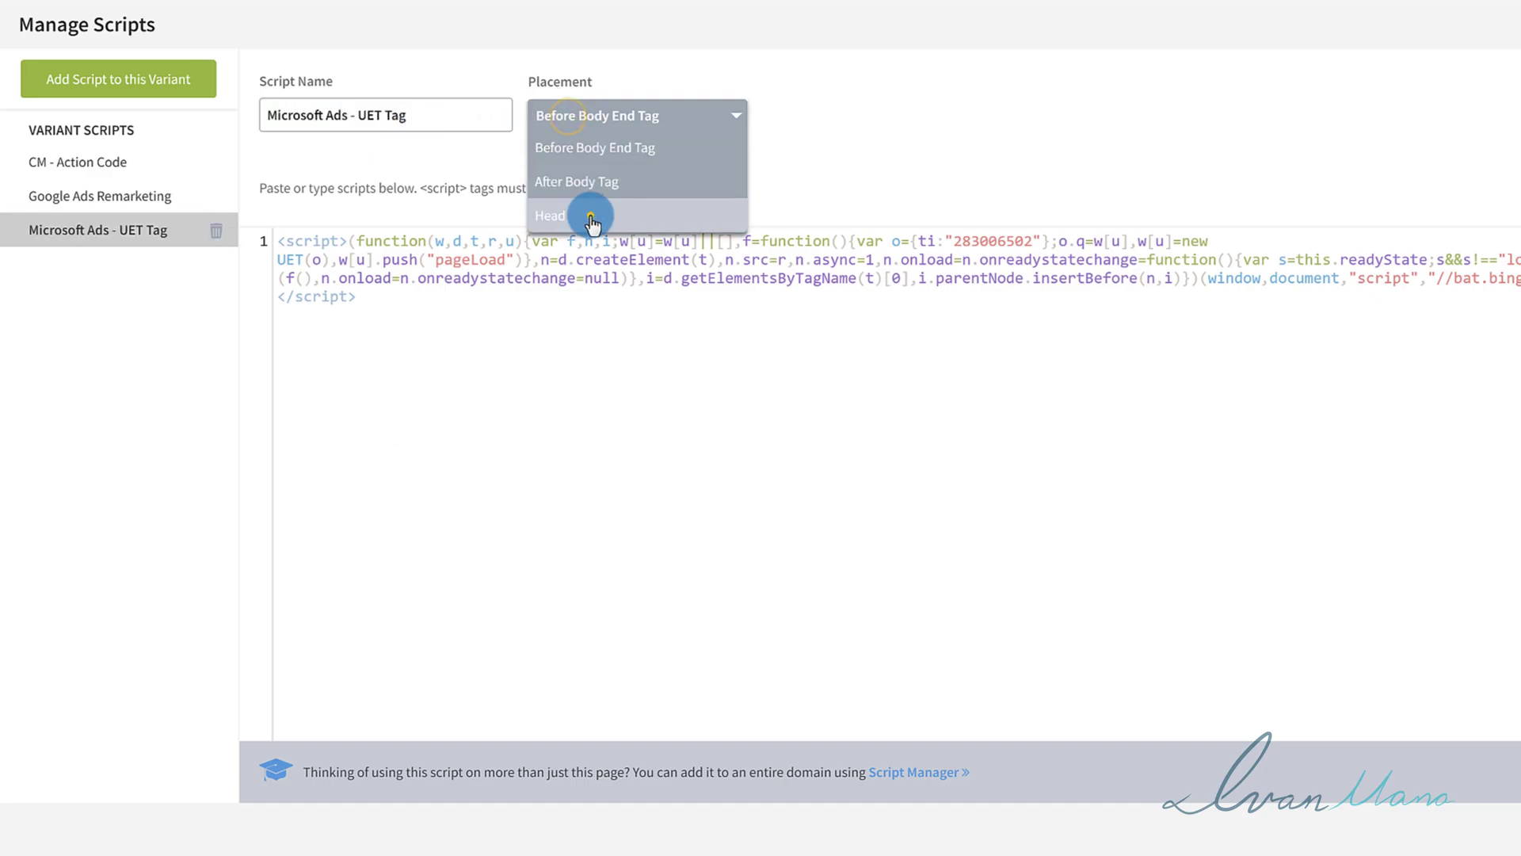
pyautogui.click(587, 210)
pyautogui.click(1515, 851)
pyautogui.click(1414, 7)
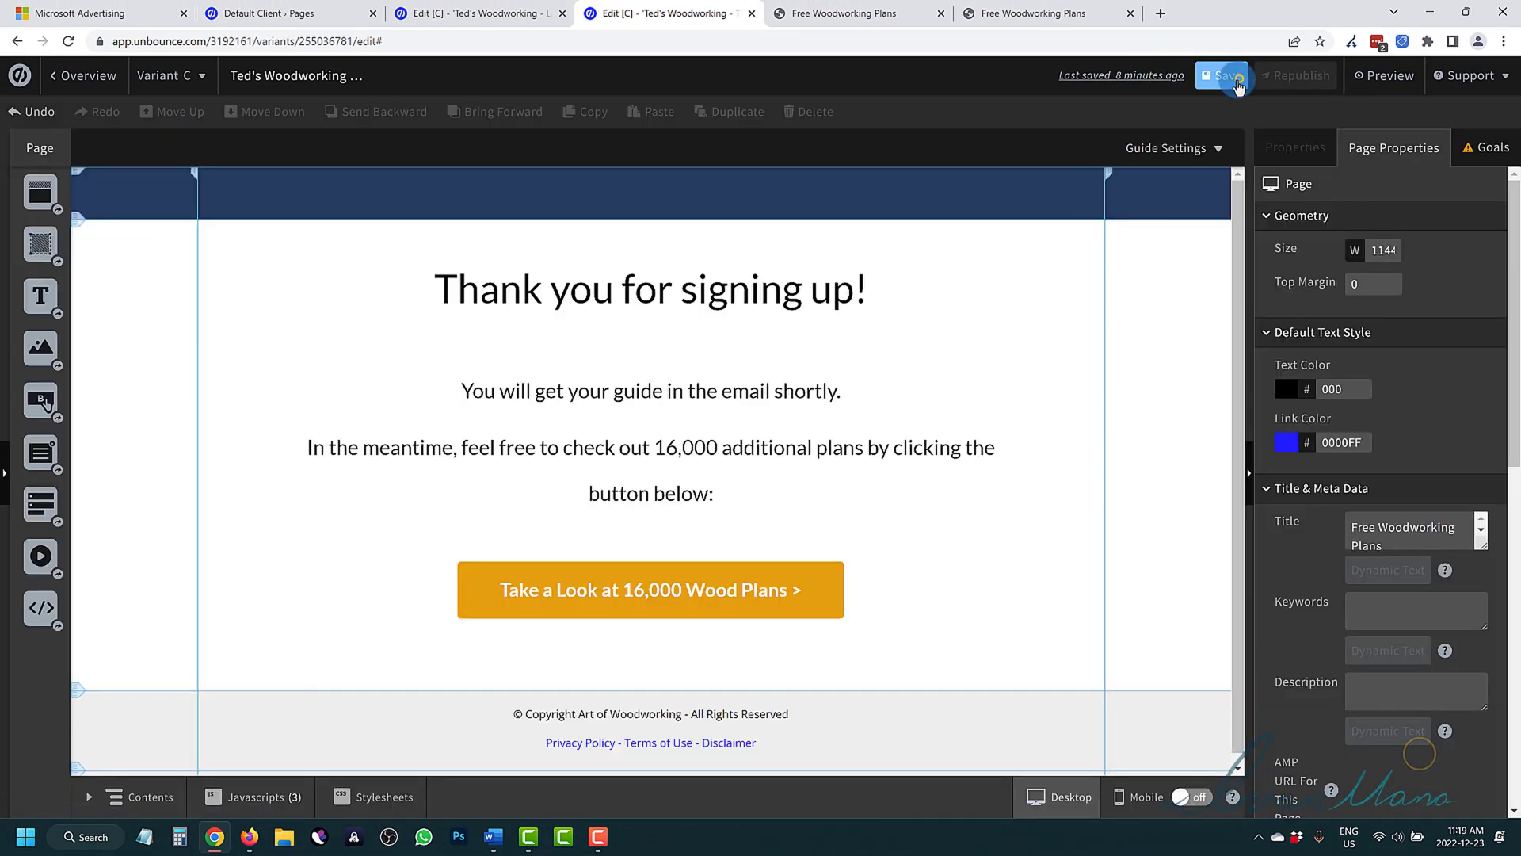
# Save and republish the thank-you page, and dismiss the publishing dialog.
pyautogui.click(1302, 77)
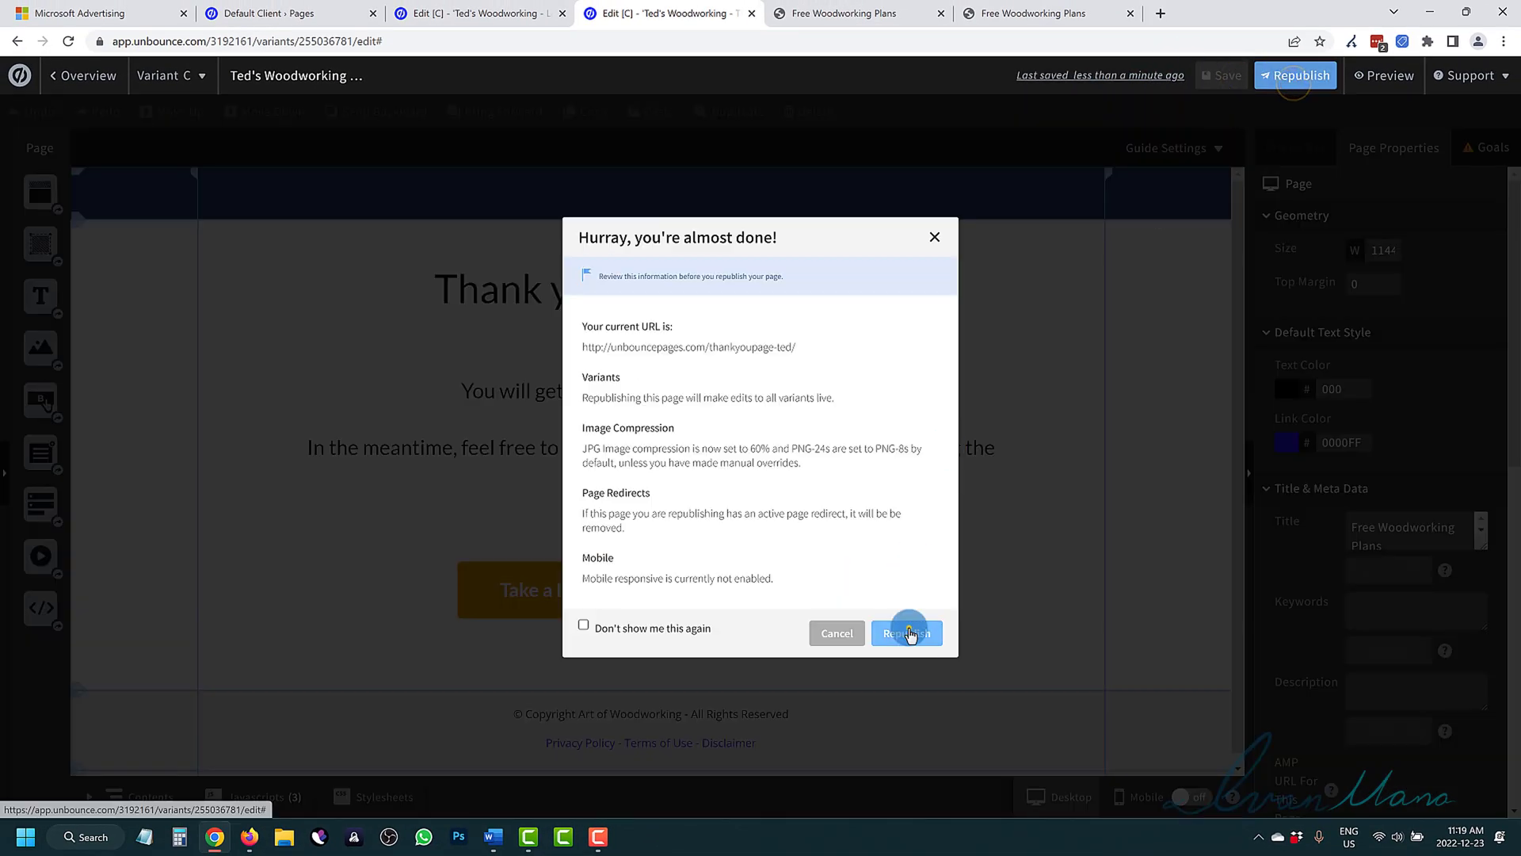
pyautogui.click(909, 628)
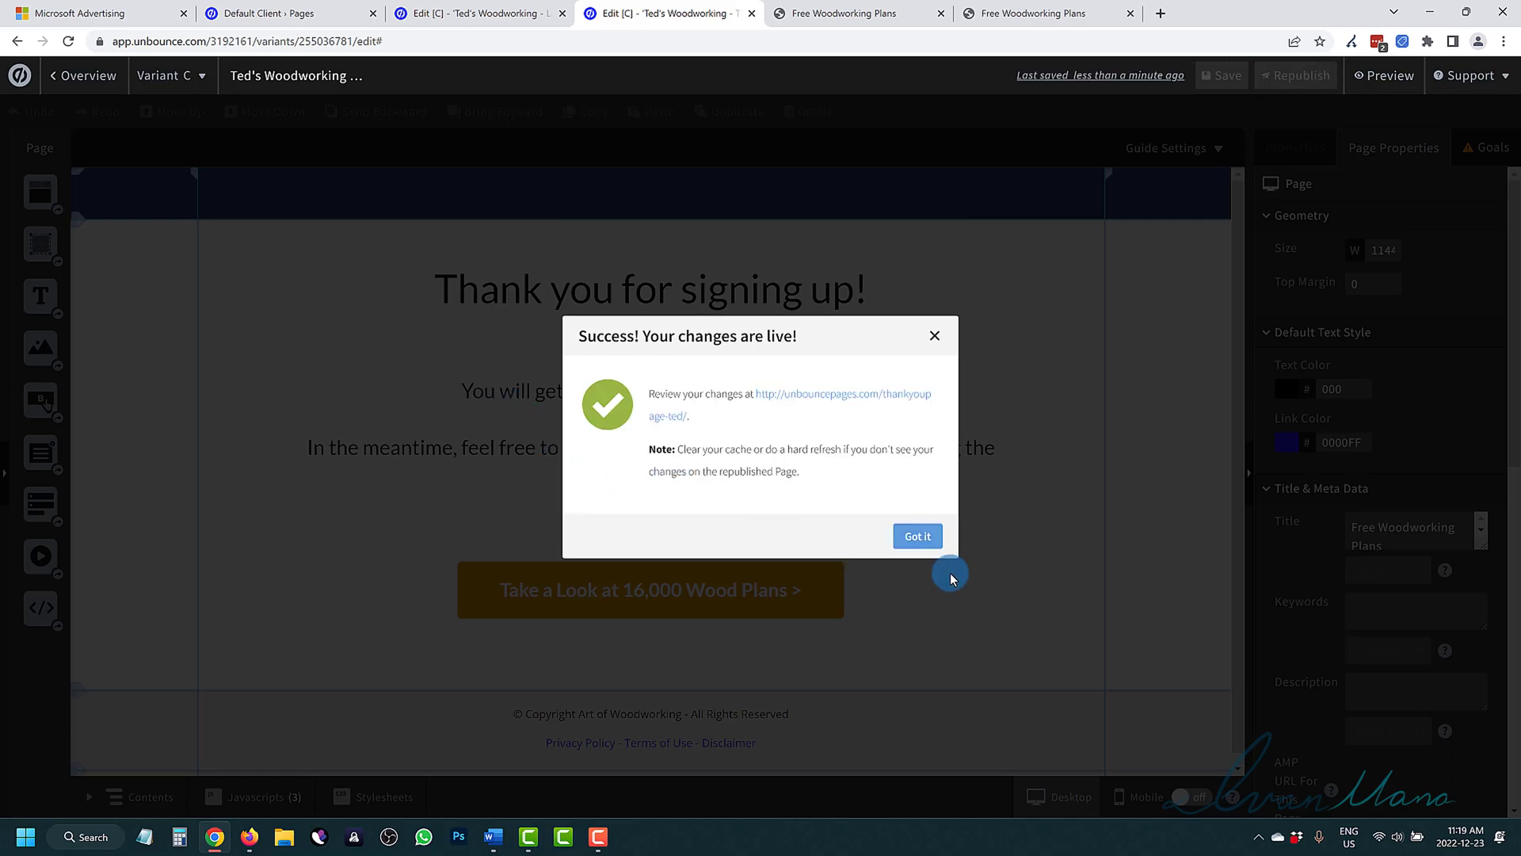
pyautogui.click(919, 537)
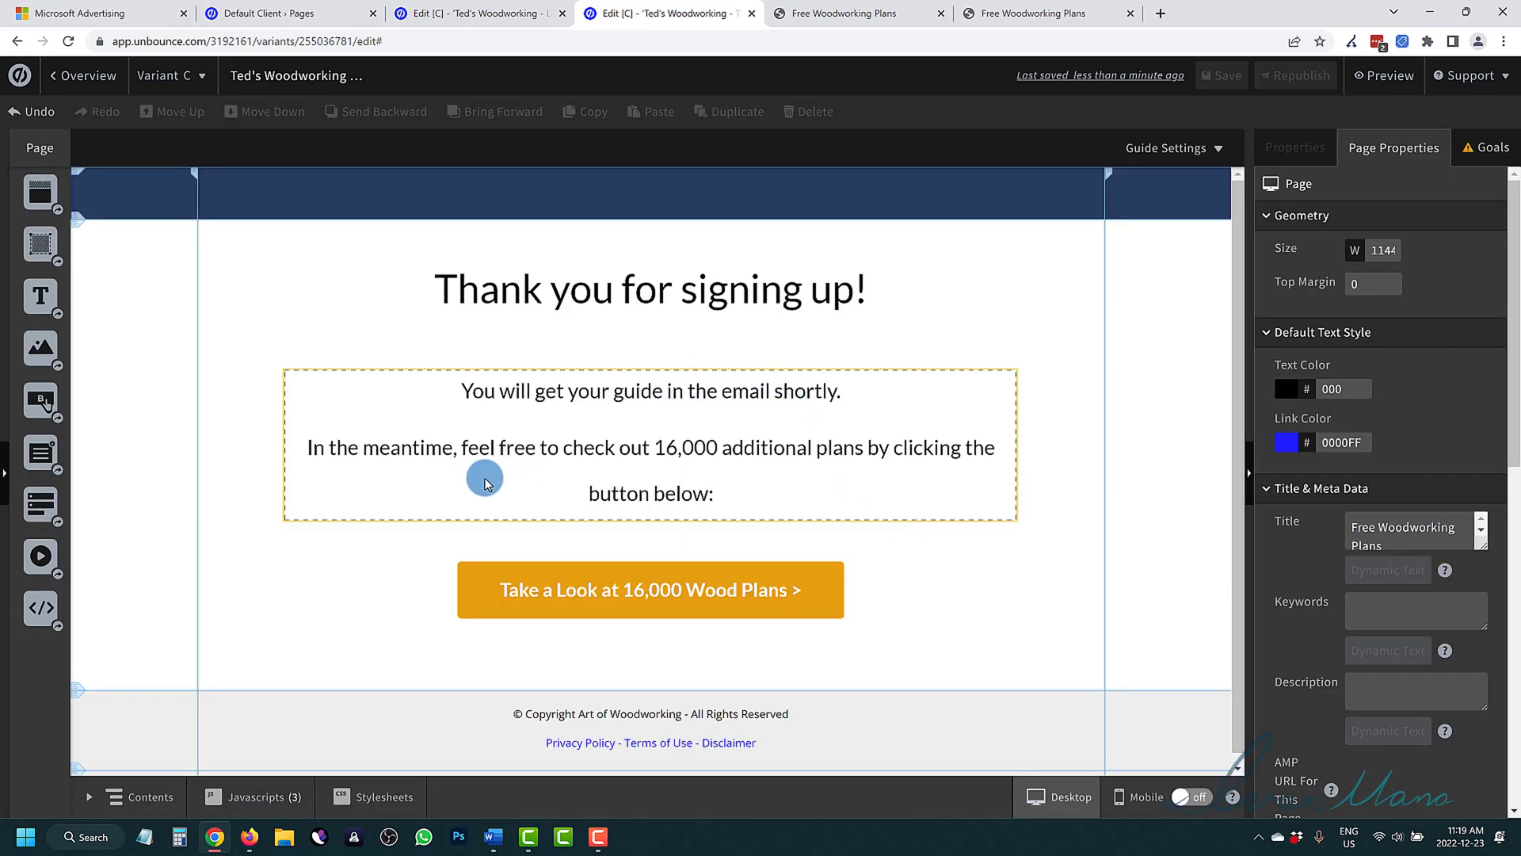
# Examine the thank-you page's list of JavaScripts, including the Microsoft Ads - UET Tag and Google Ads Remarketing entries.
pyautogui.click(265, 802)
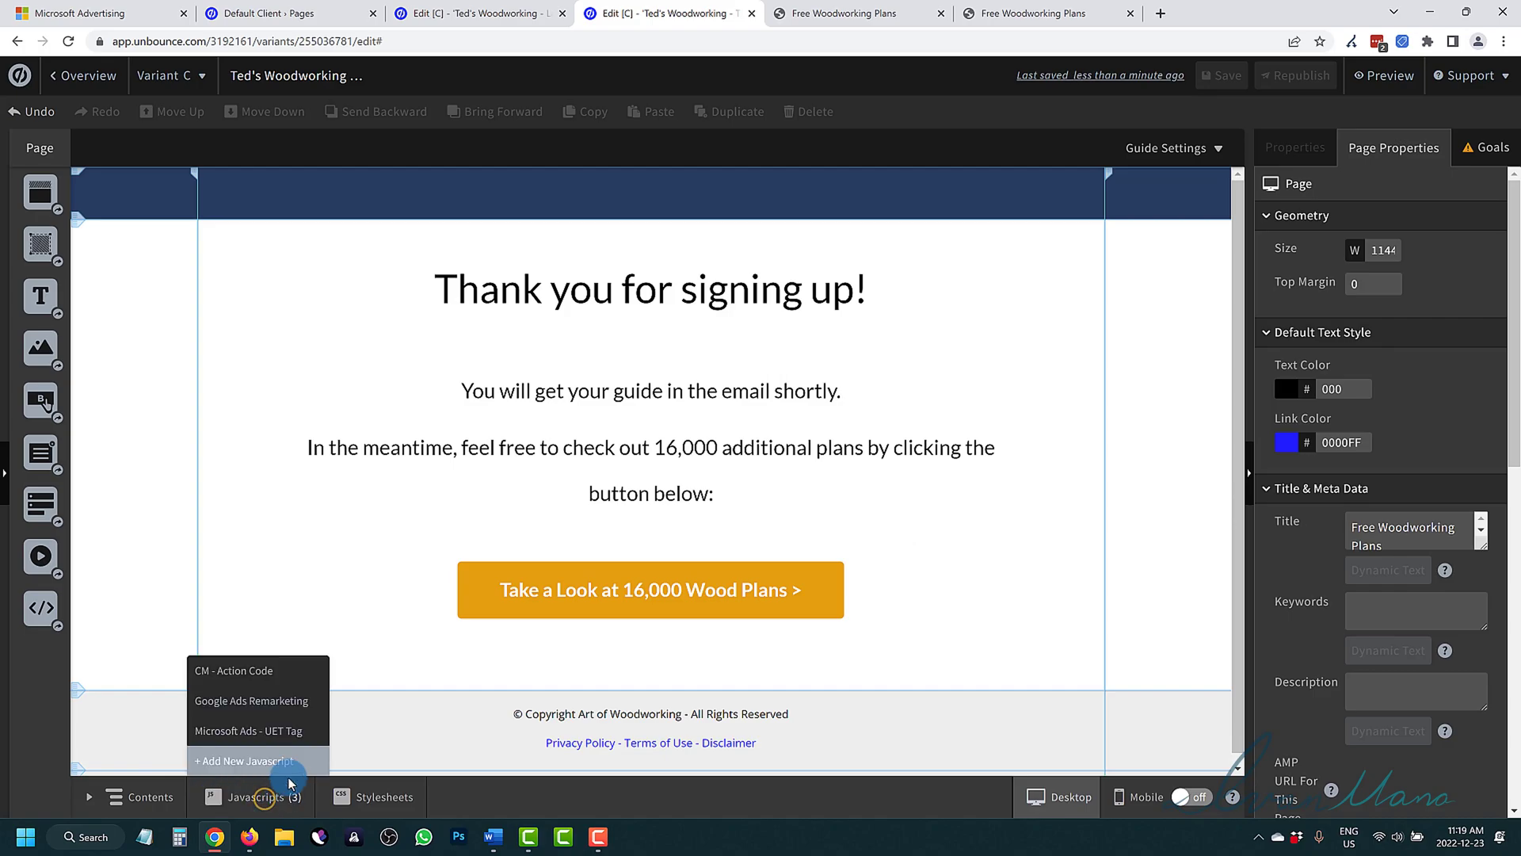
pyautogui.click(300, 559)
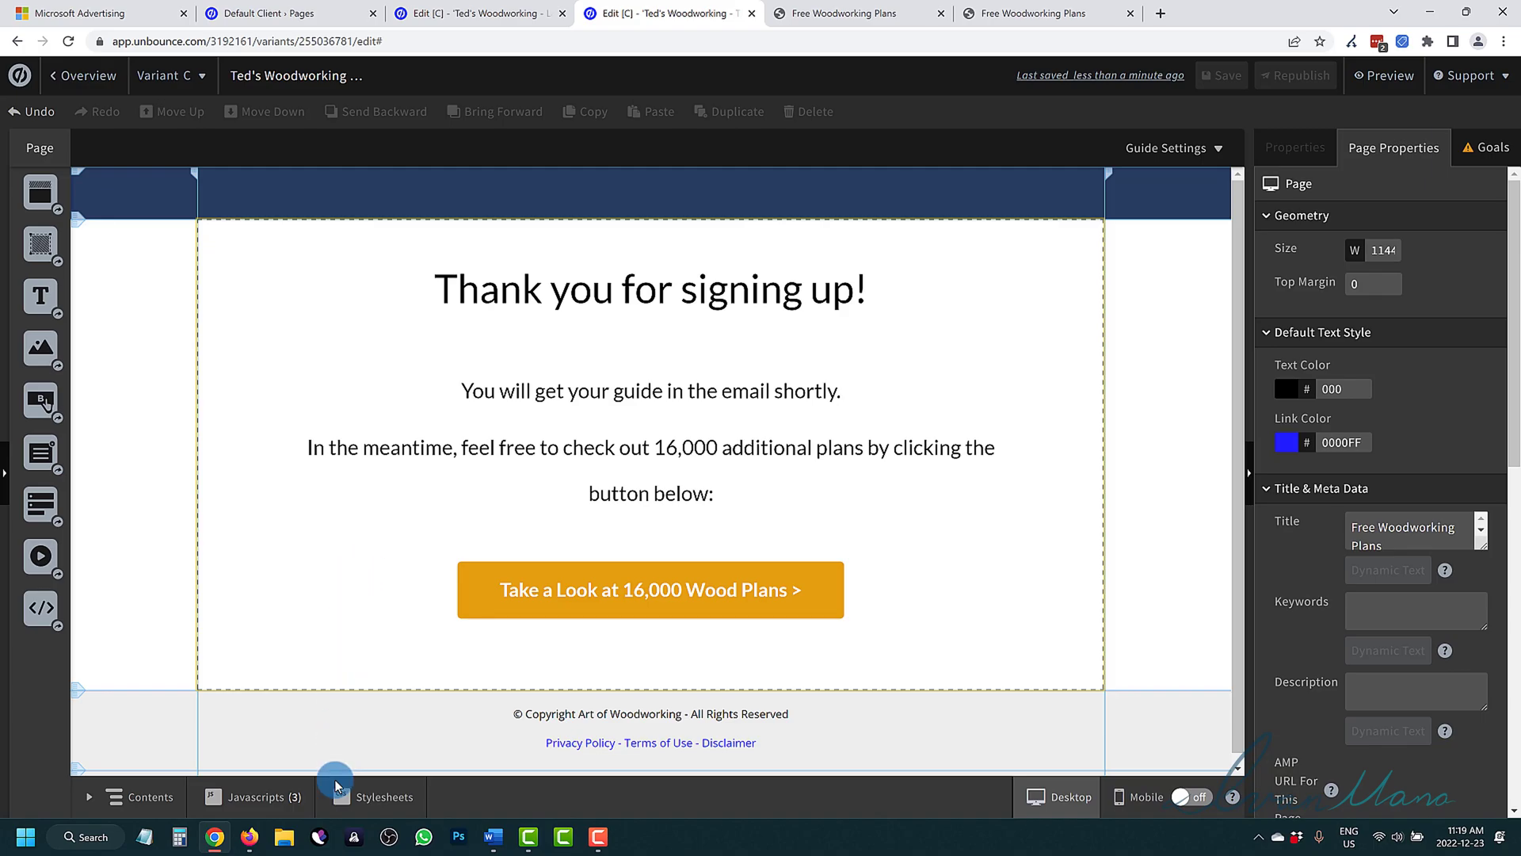
pyautogui.click(252, 799)
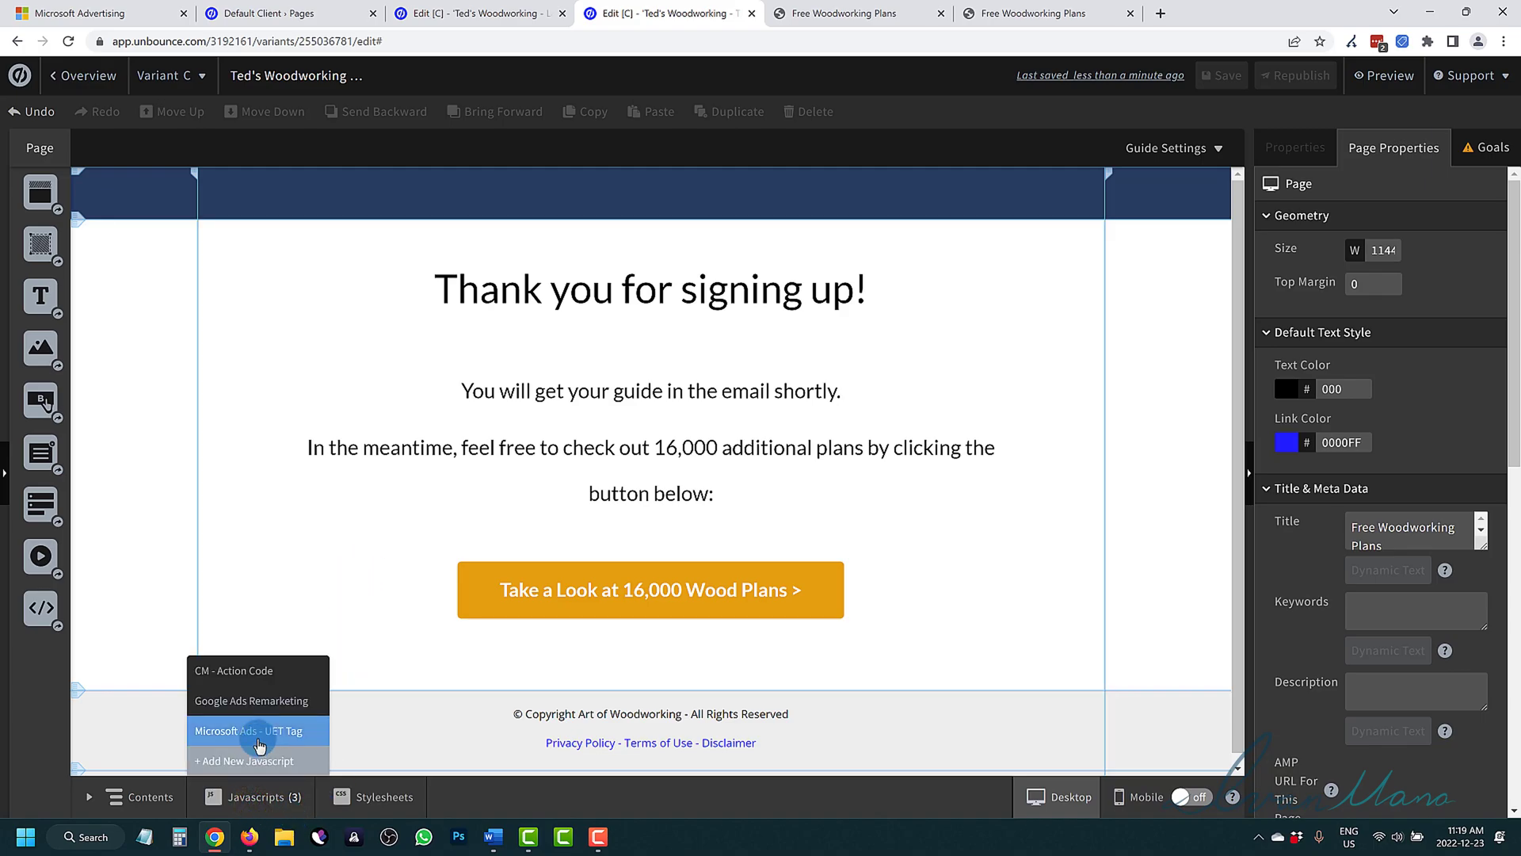
pyautogui.click(309, 571)
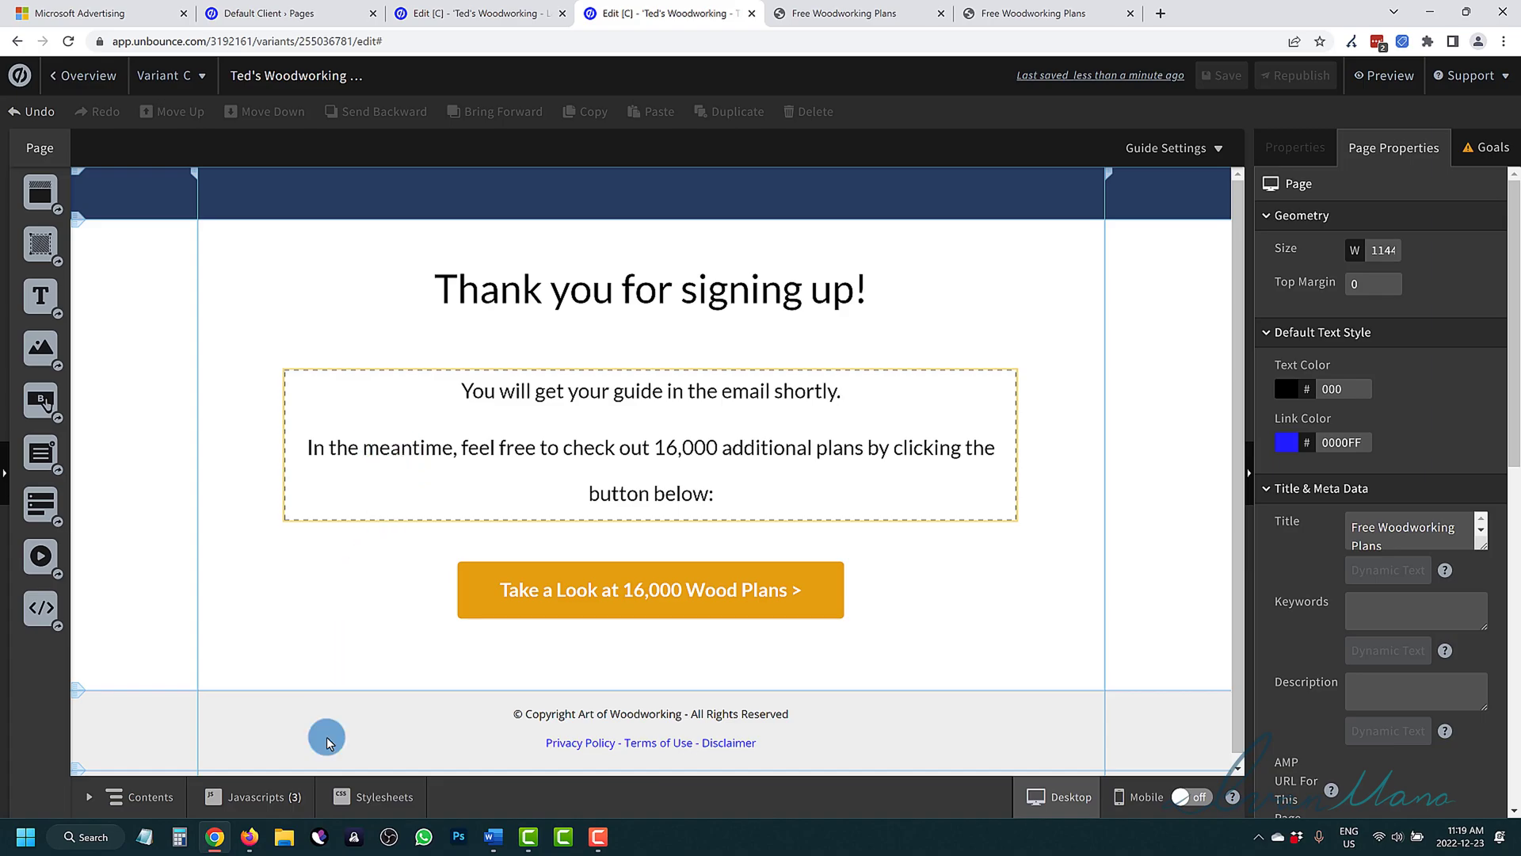
pyautogui.click(253, 797)
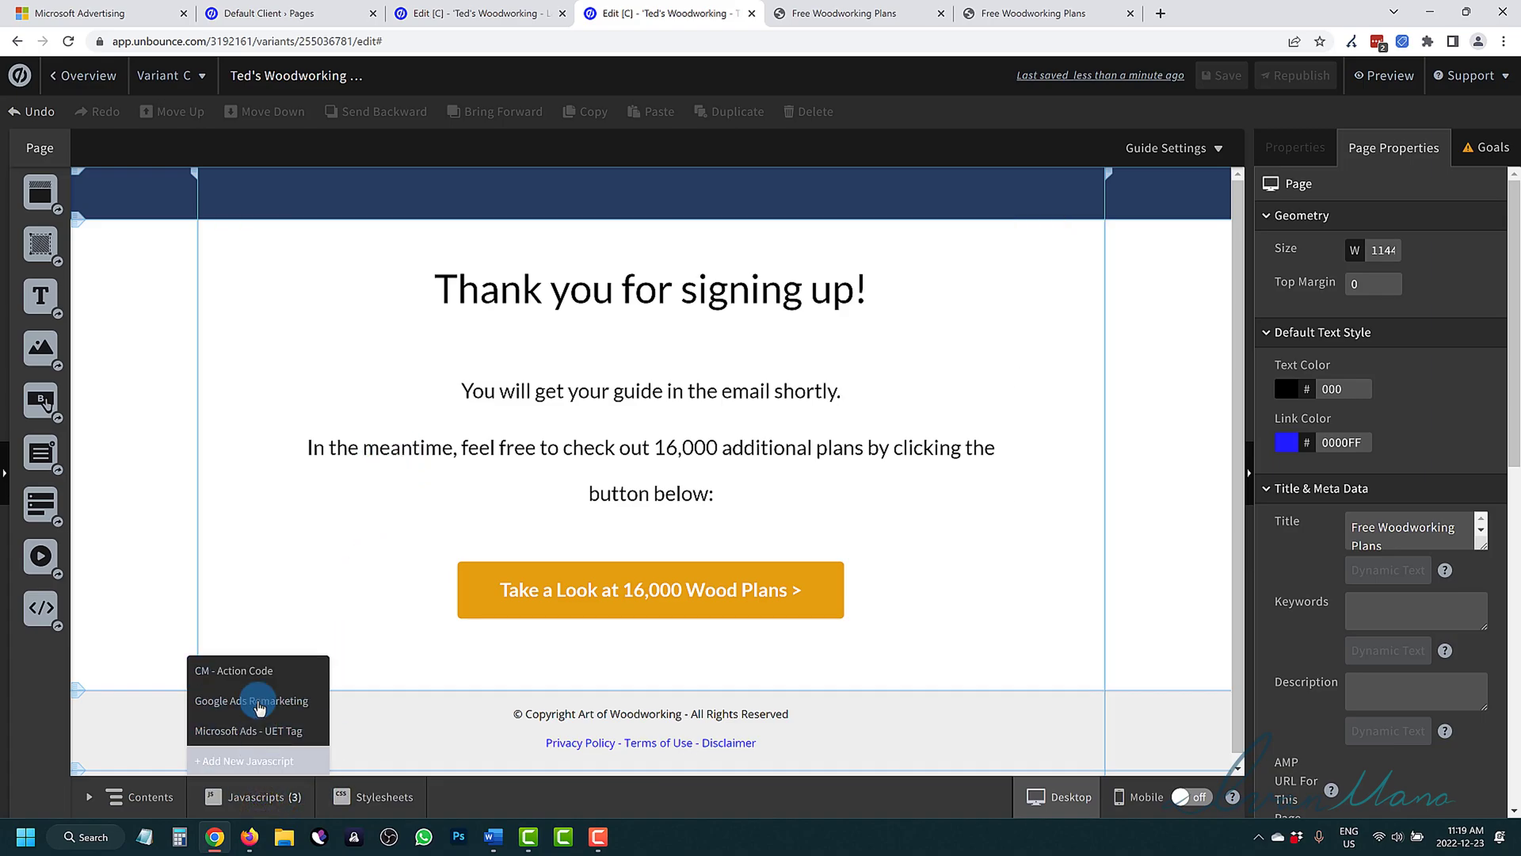
pyautogui.click(238, 729)
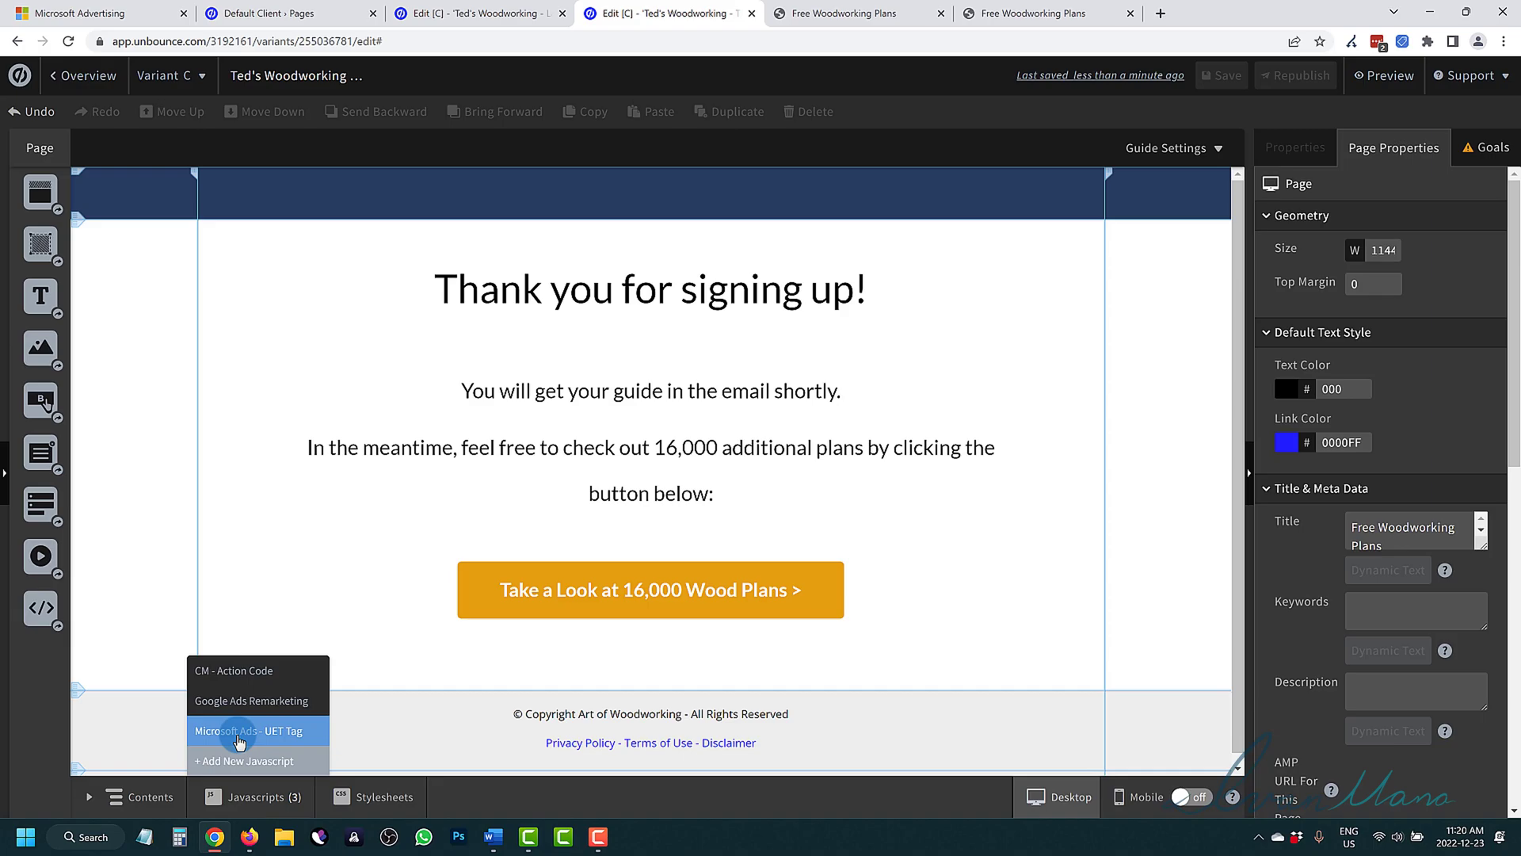
pyautogui.click(241, 511)
pyautogui.click(306, 472)
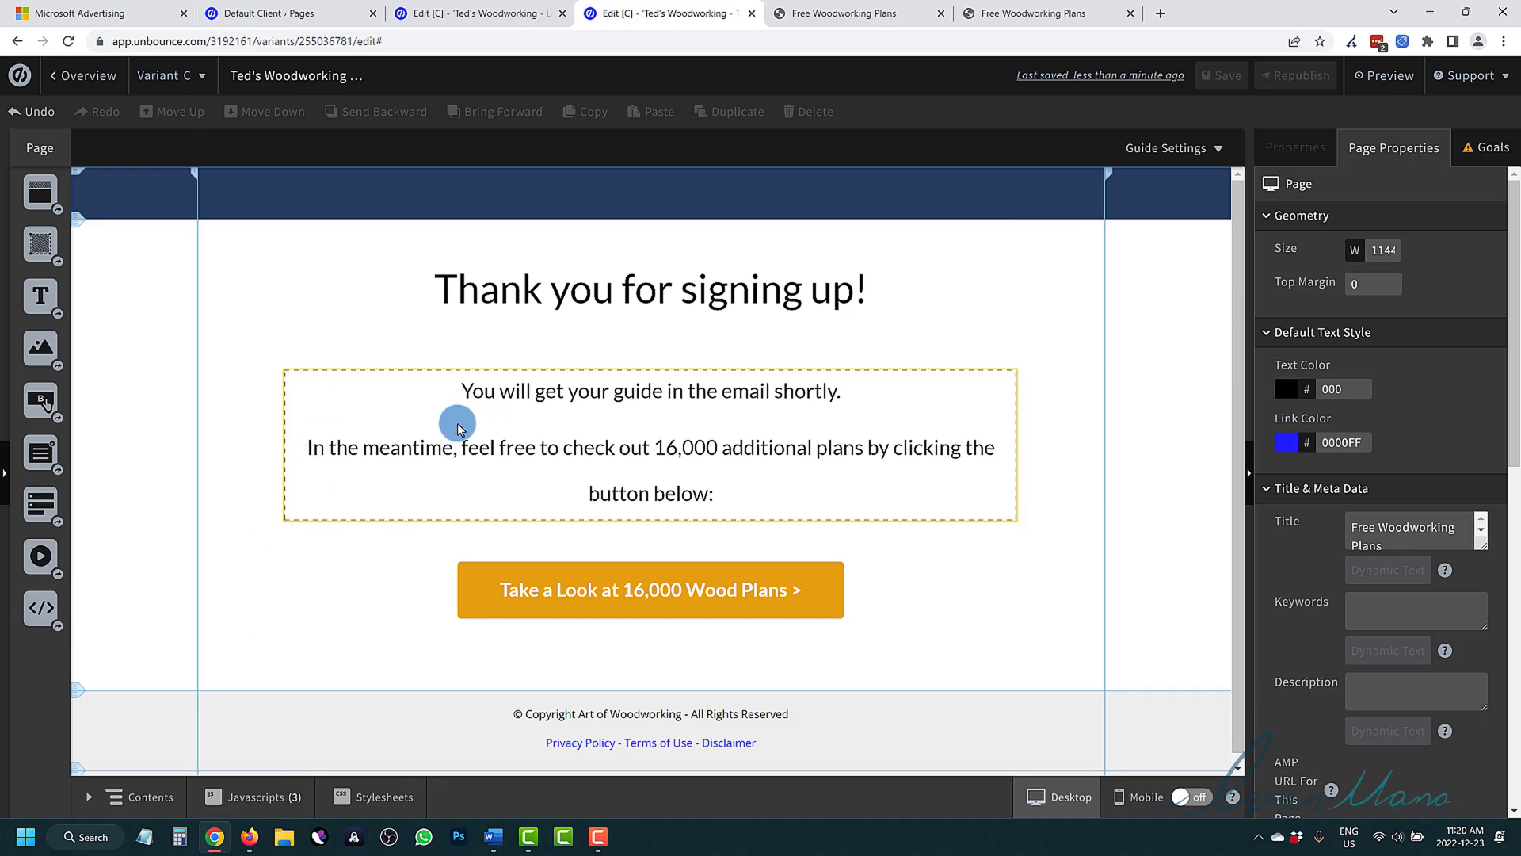
pyautogui.click(757, 312)
pyautogui.click(783, 406)
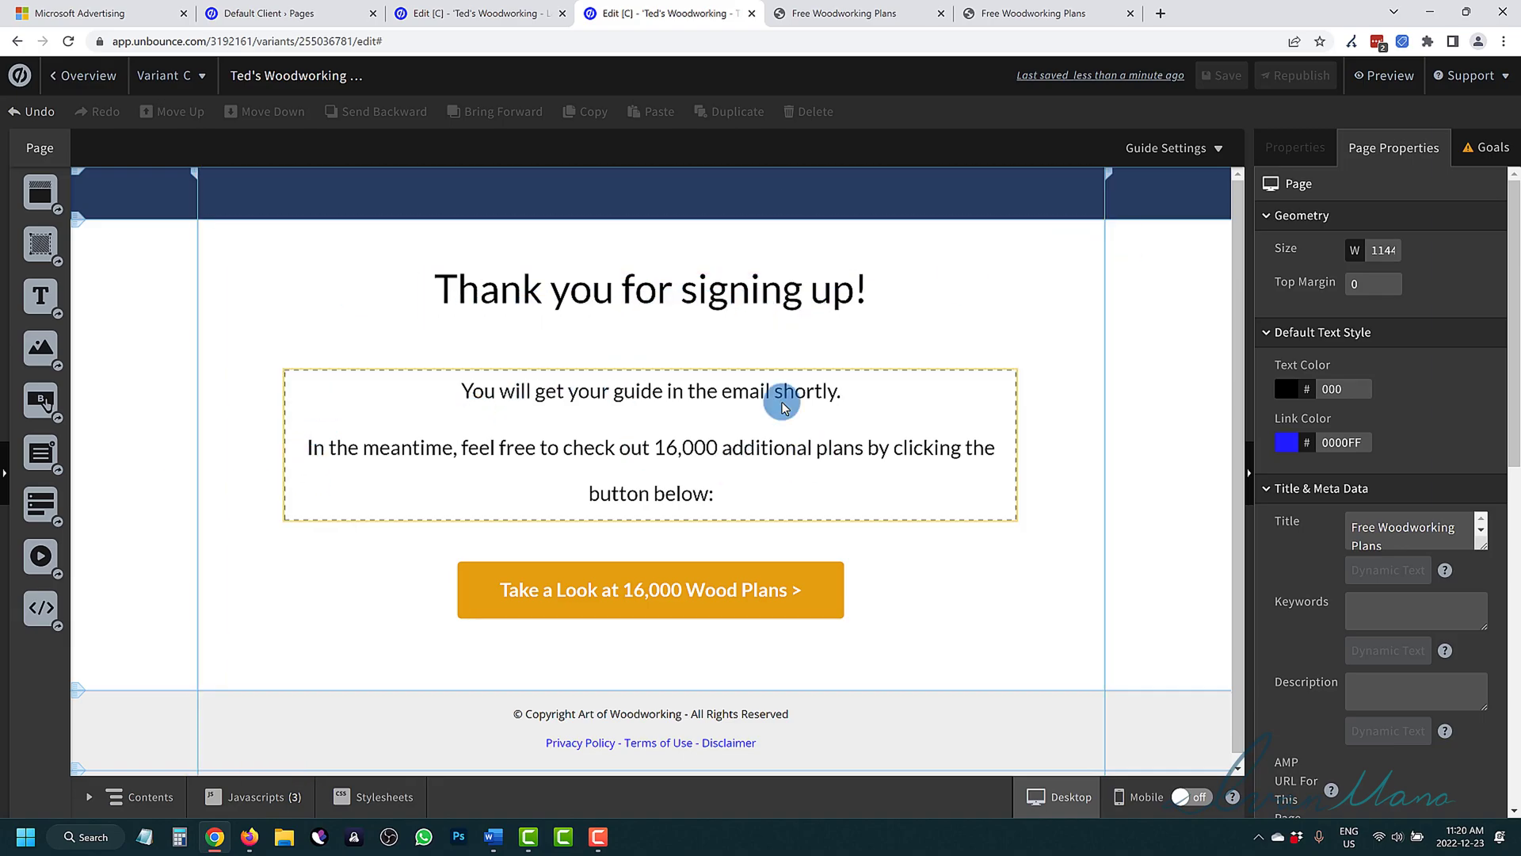
pyautogui.click(343, 708)
pyautogui.click(250, 800)
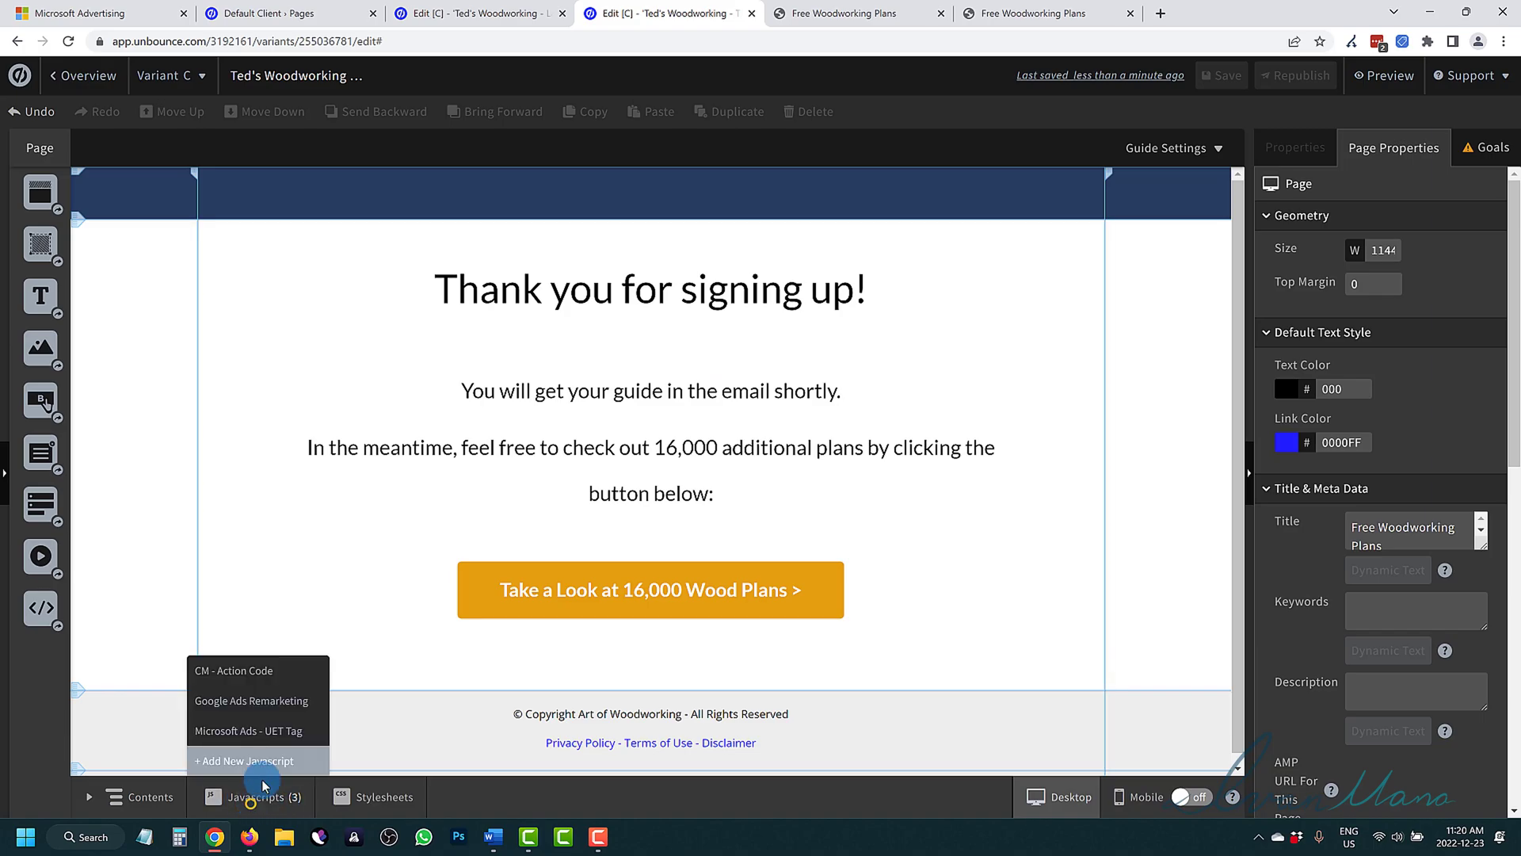
pyautogui.click(264, 507)
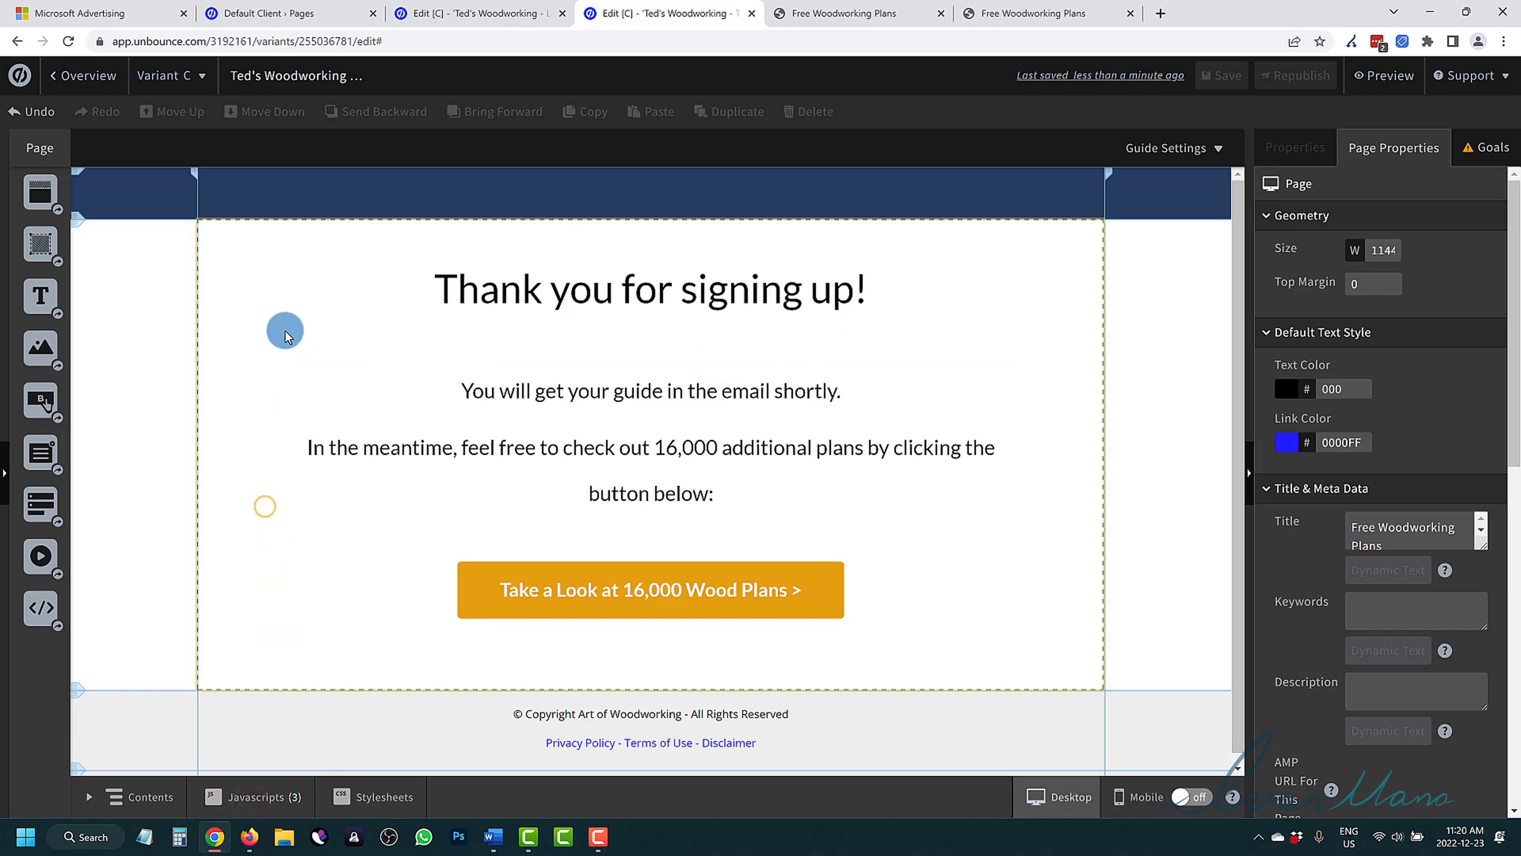
pyautogui.click(499, 499)
pyautogui.click(564, 304)
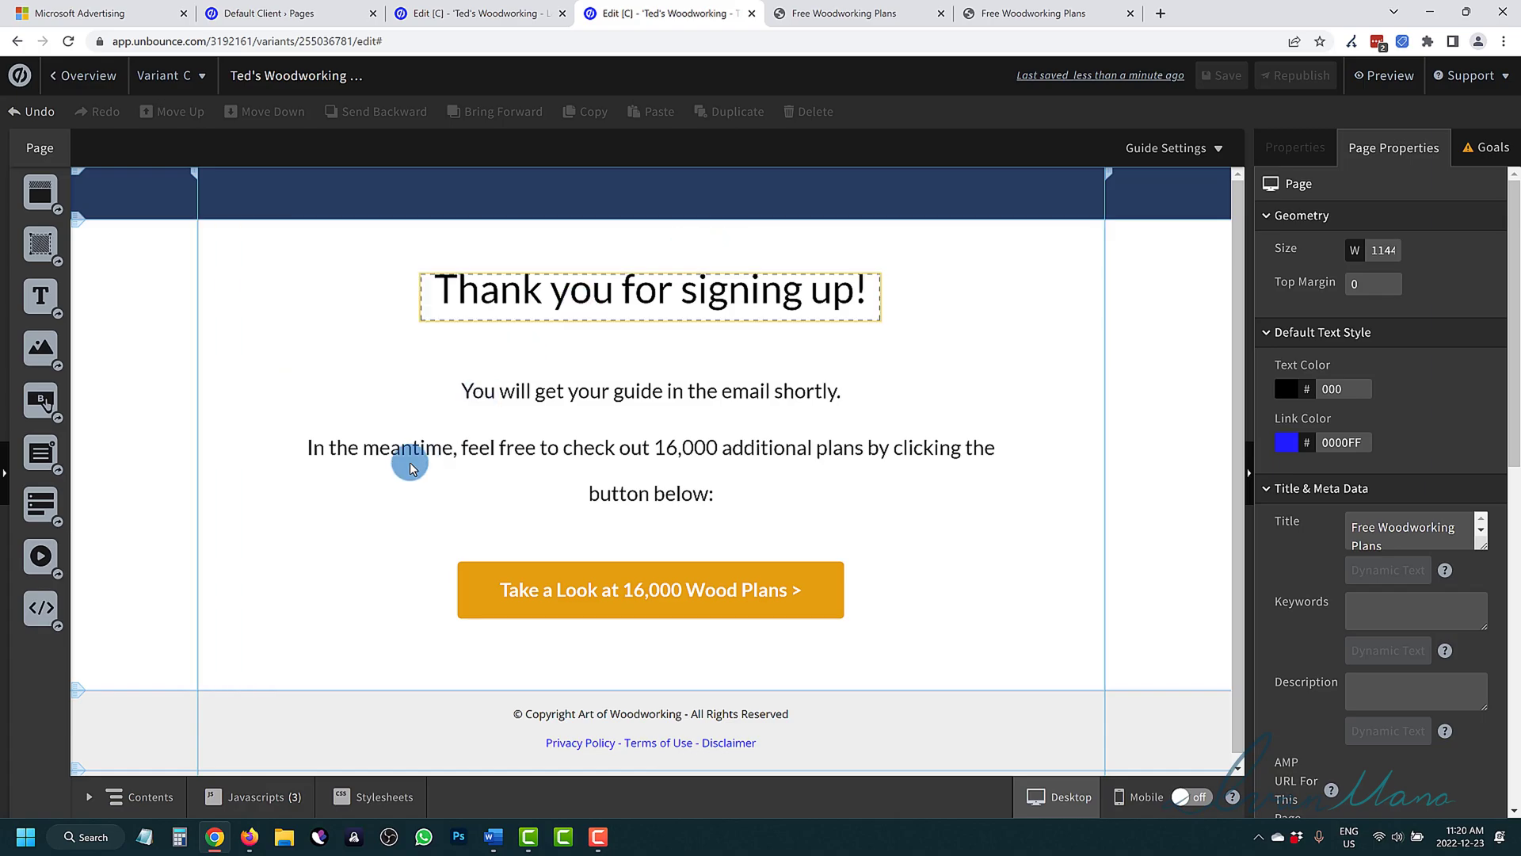
pyautogui.click(426, 462)
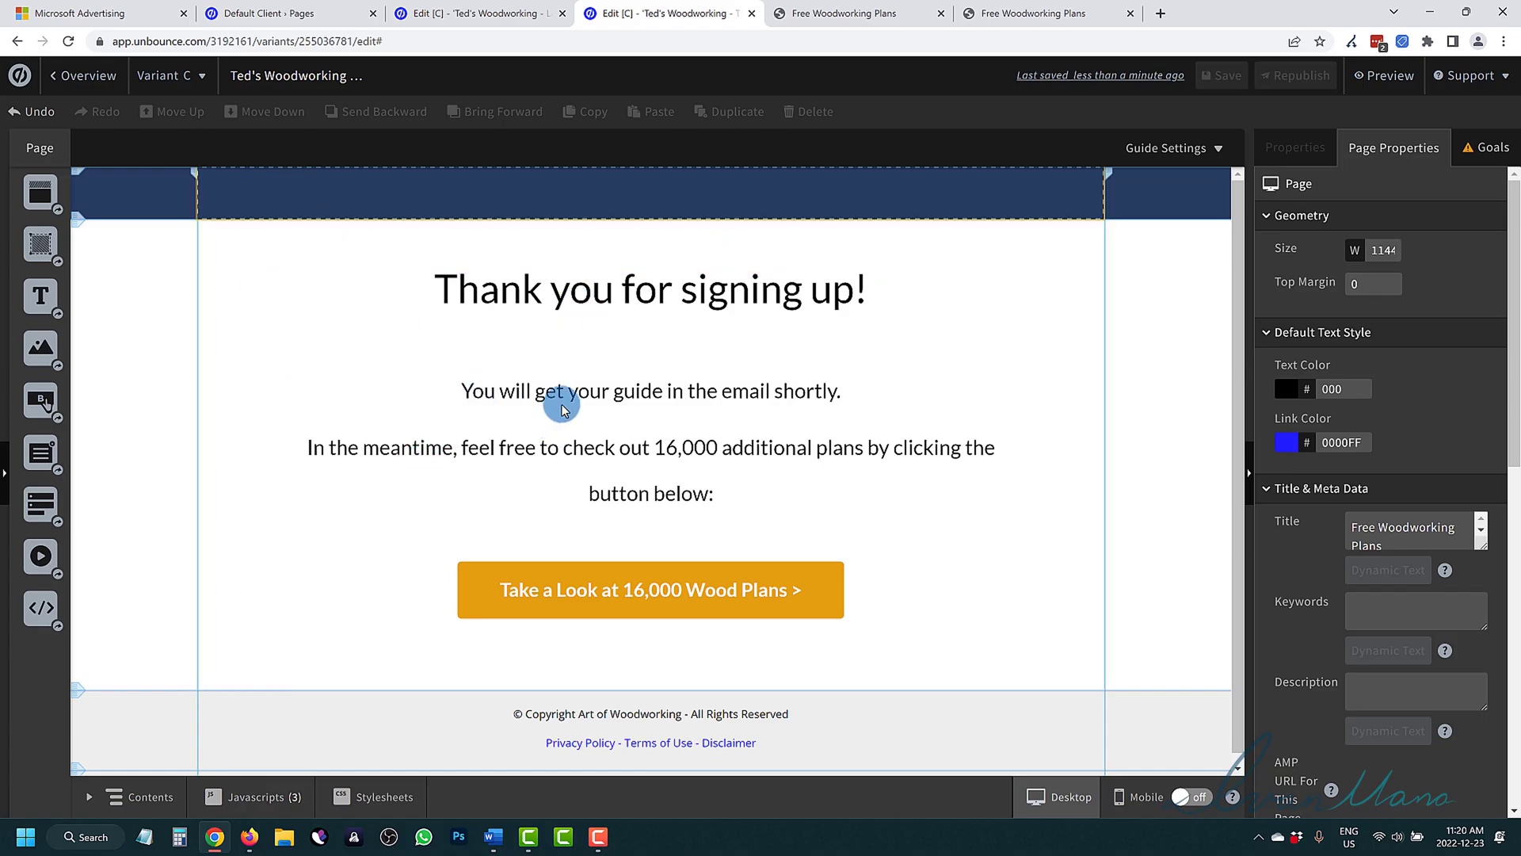
# Leave the thank-you page editor for its overview, switch to Microsoft Advertising, and advance the UET tag setup to Next steps.
pyautogui.click(69, 75)
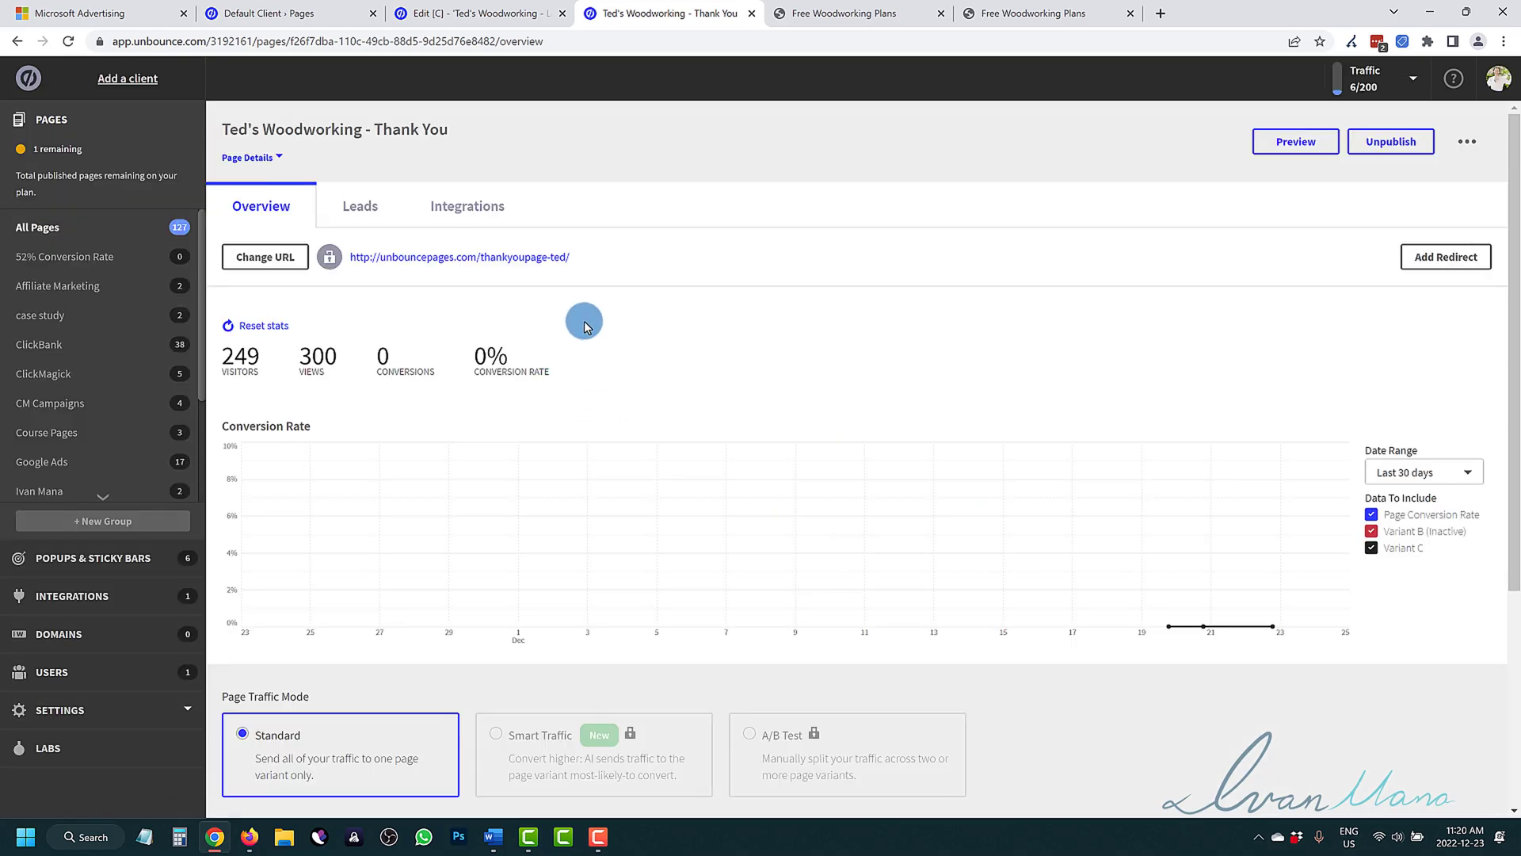
pyautogui.click(93, 13)
pyautogui.click(313, 768)
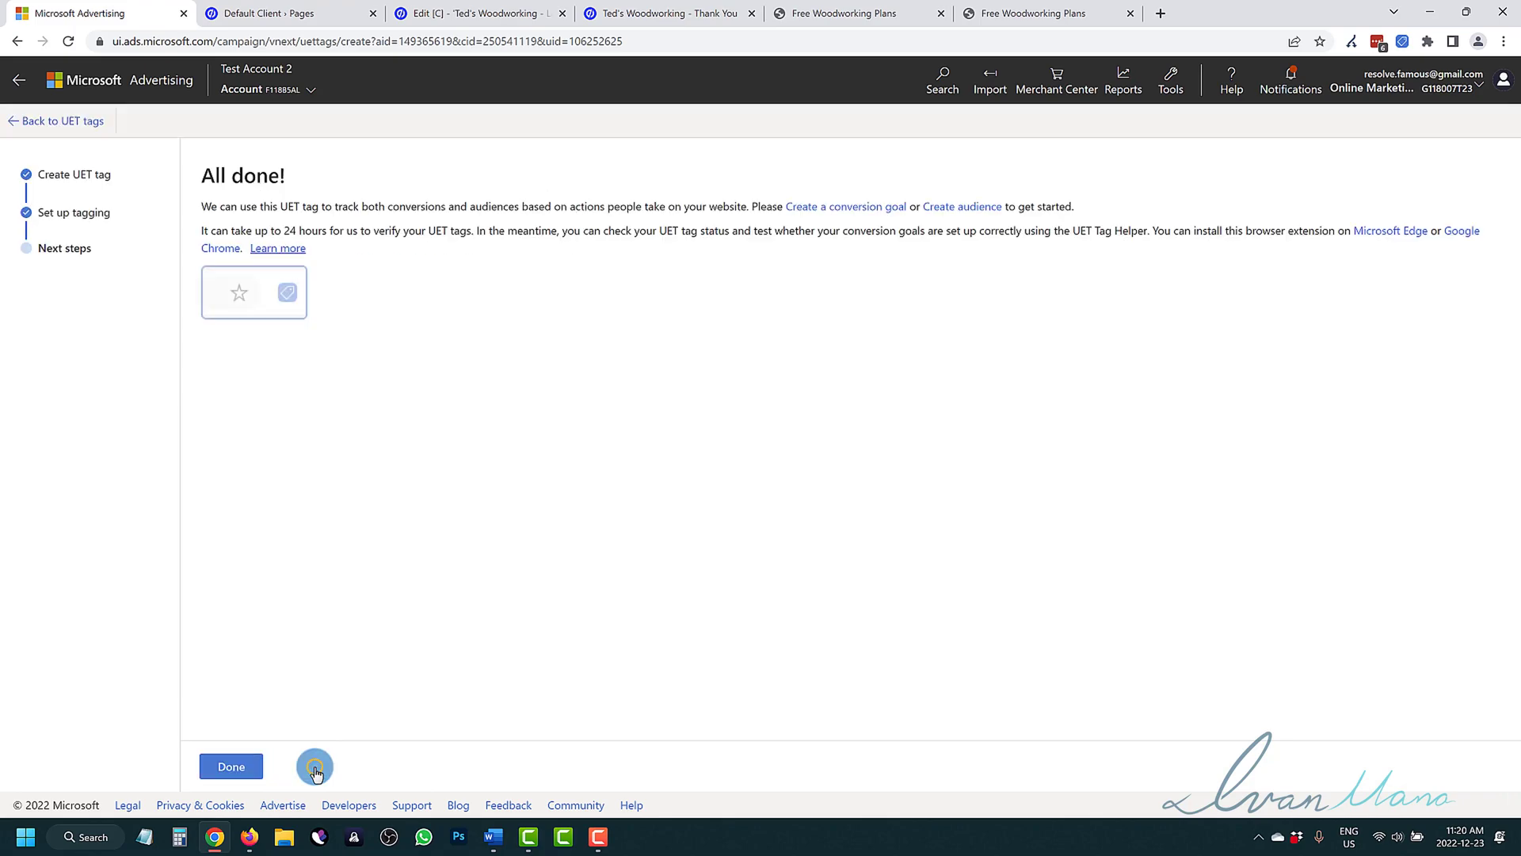
# Read the notes on UET tag verification time and on checking the tag status with the UET Tag Helper.
pyautogui.moveTo(266, 231); pyautogui.dragTo(635, 230)
pyautogui.click(574, 230)
pyautogui.moveTo(760, 227); pyautogui.dragTo(1191, 227)
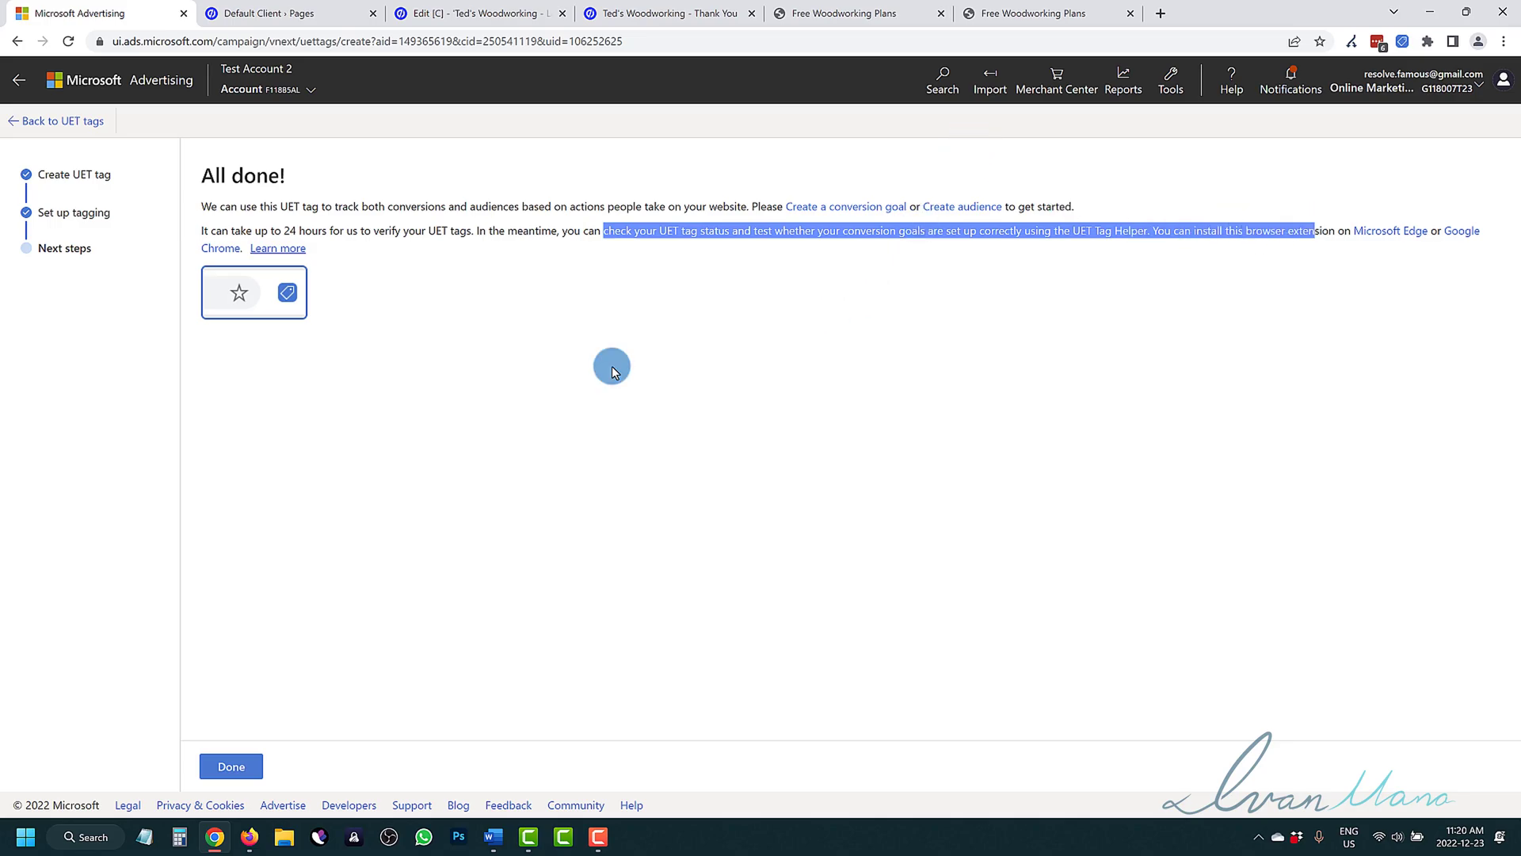
# Finish the UET tag setup, switch to the live landing page, and turn on the UET Tag Helper extension there.
pyautogui.click(245, 776)
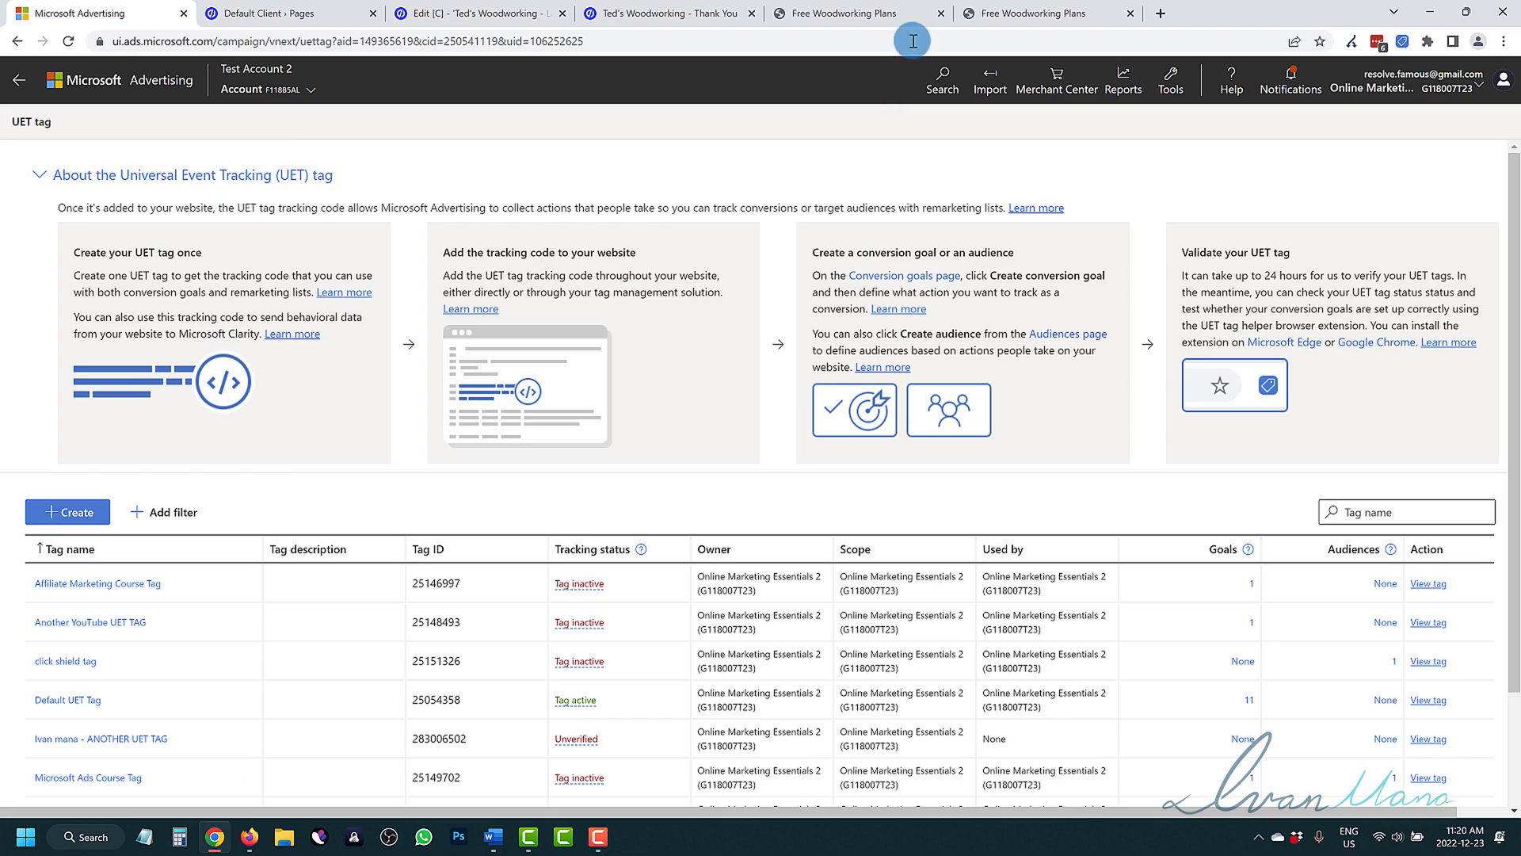
pyautogui.click(889, 9)
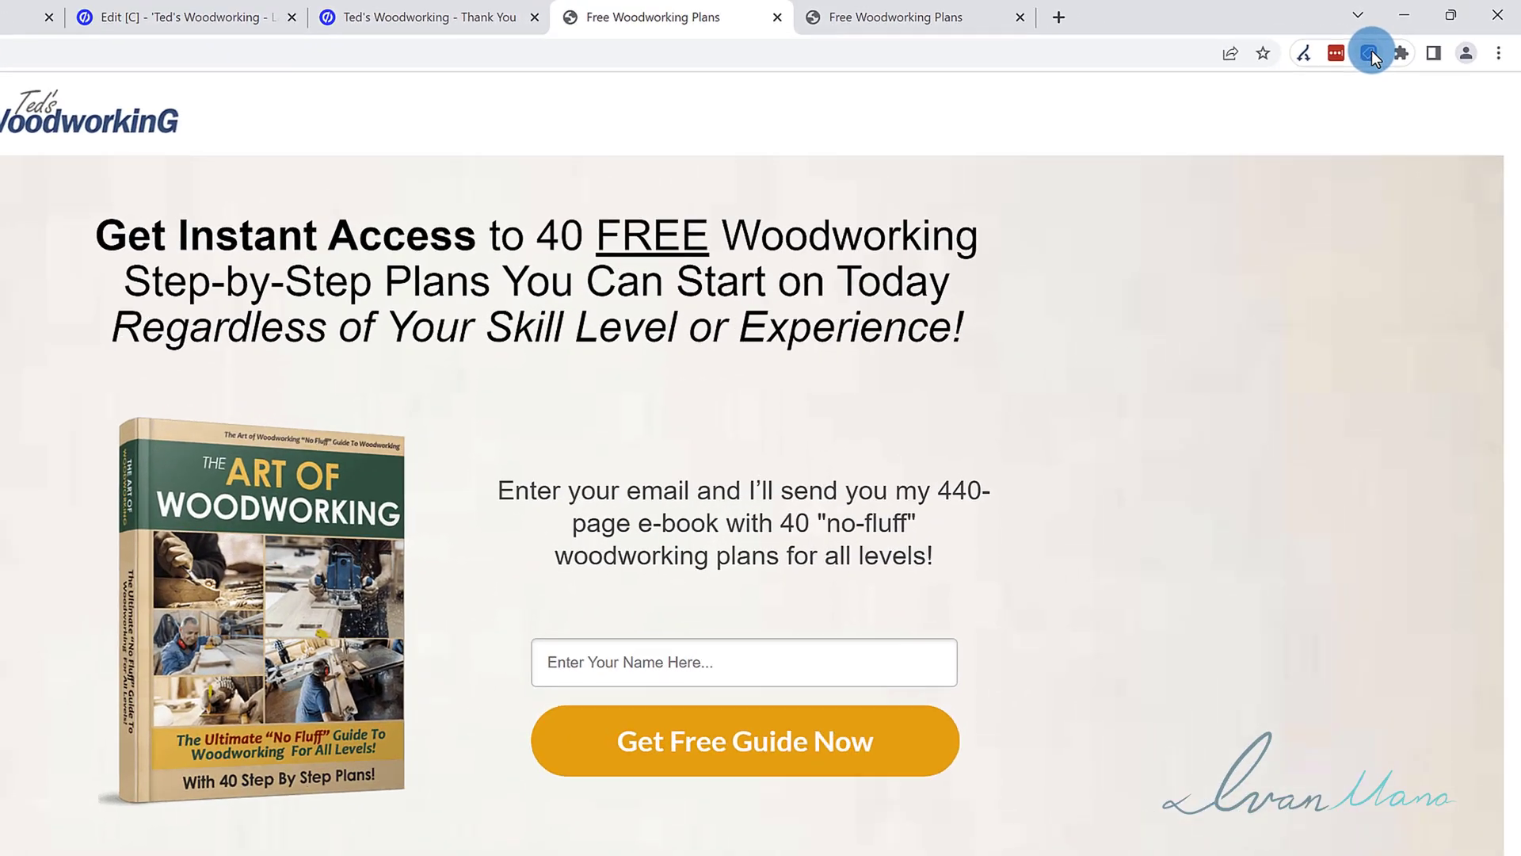
pyautogui.click(1402, 41)
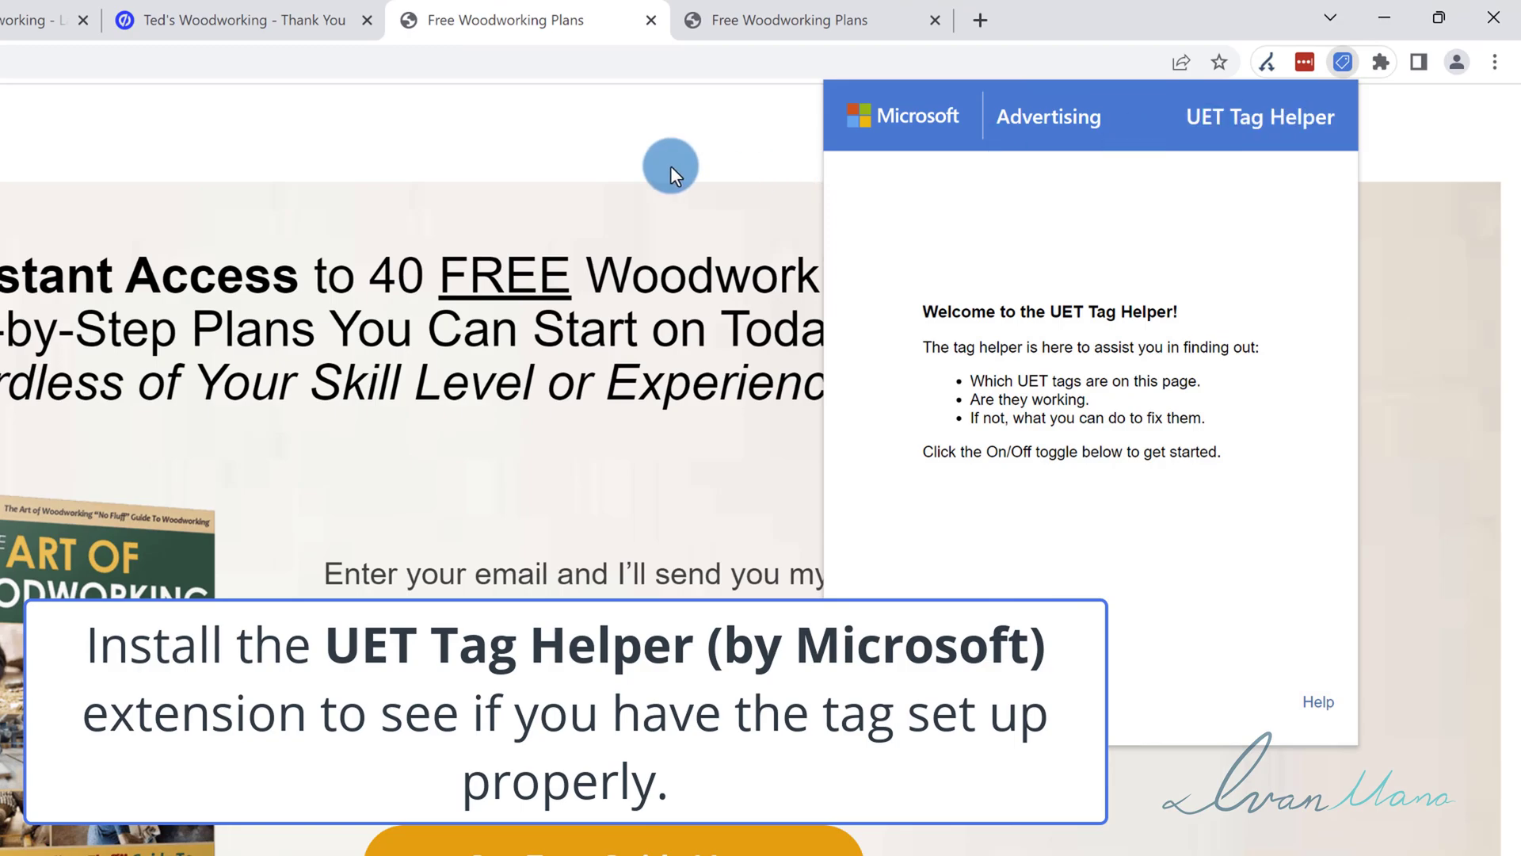
pyautogui.click(670, 164)
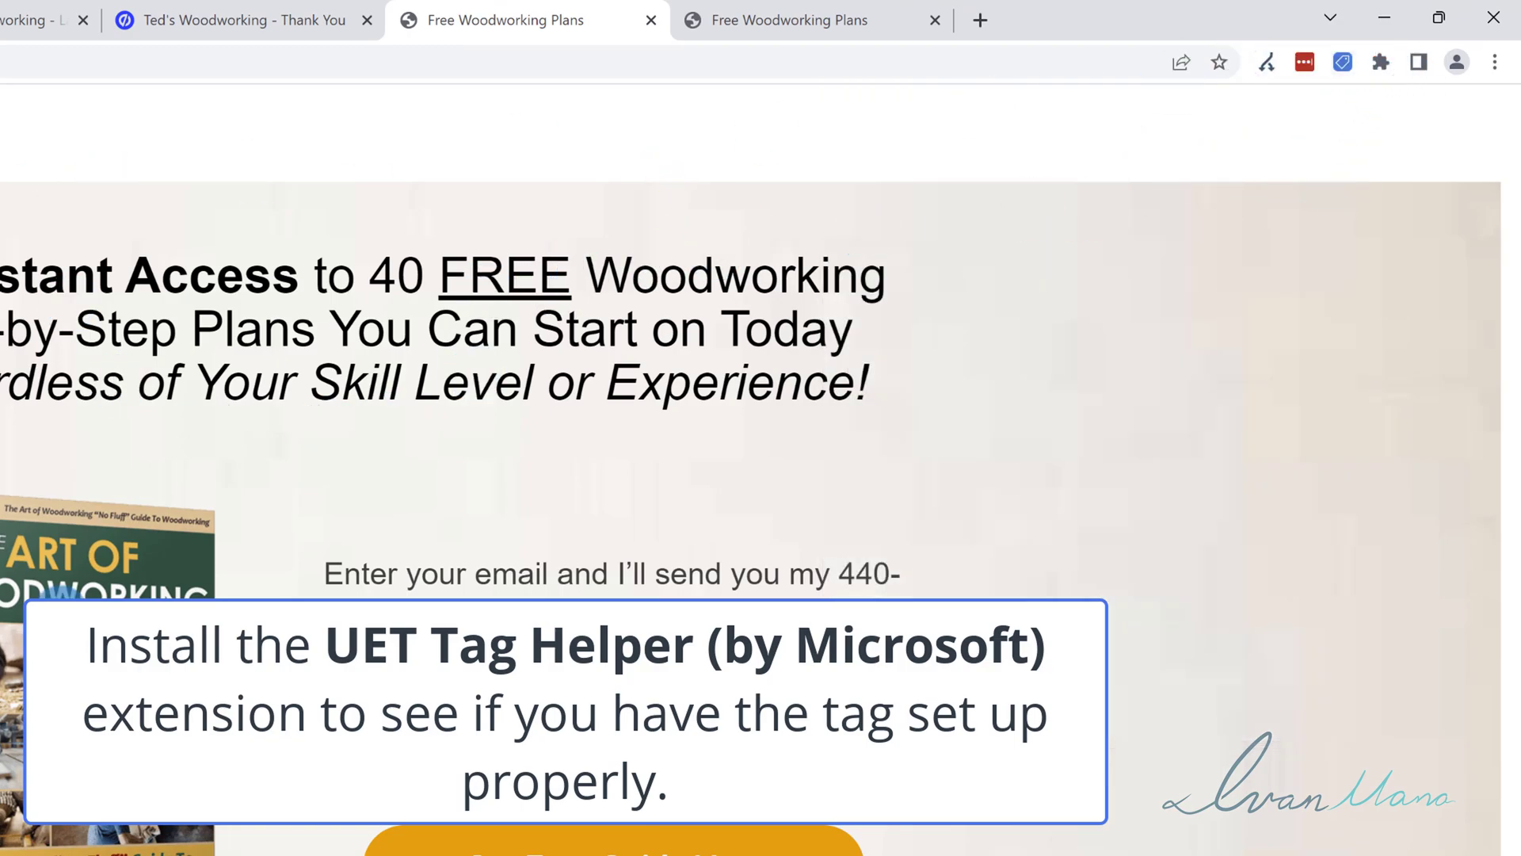
pyautogui.click(1343, 61)
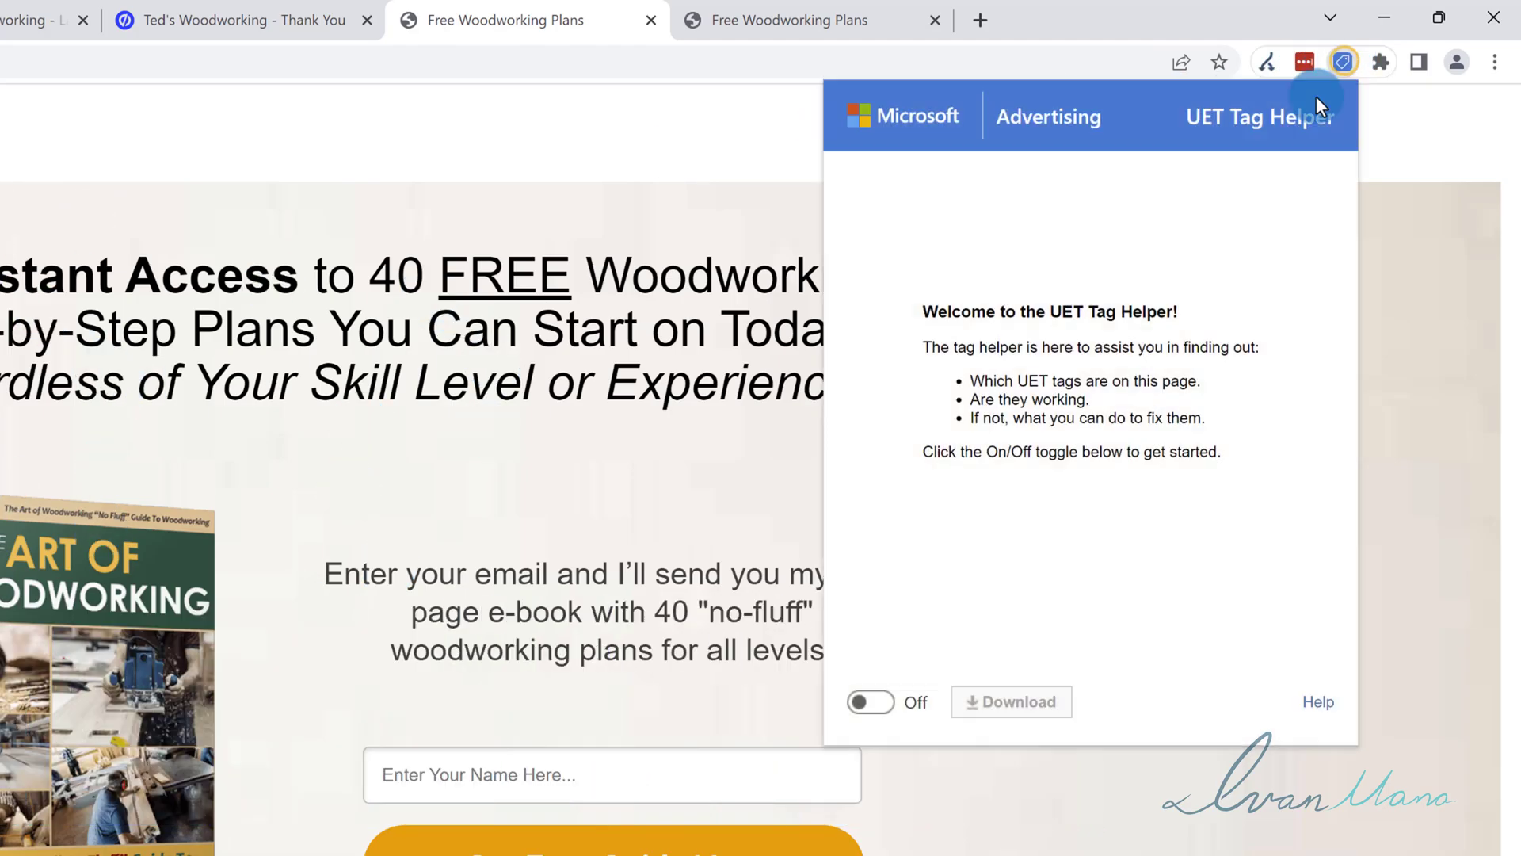
pyautogui.click(872, 717)
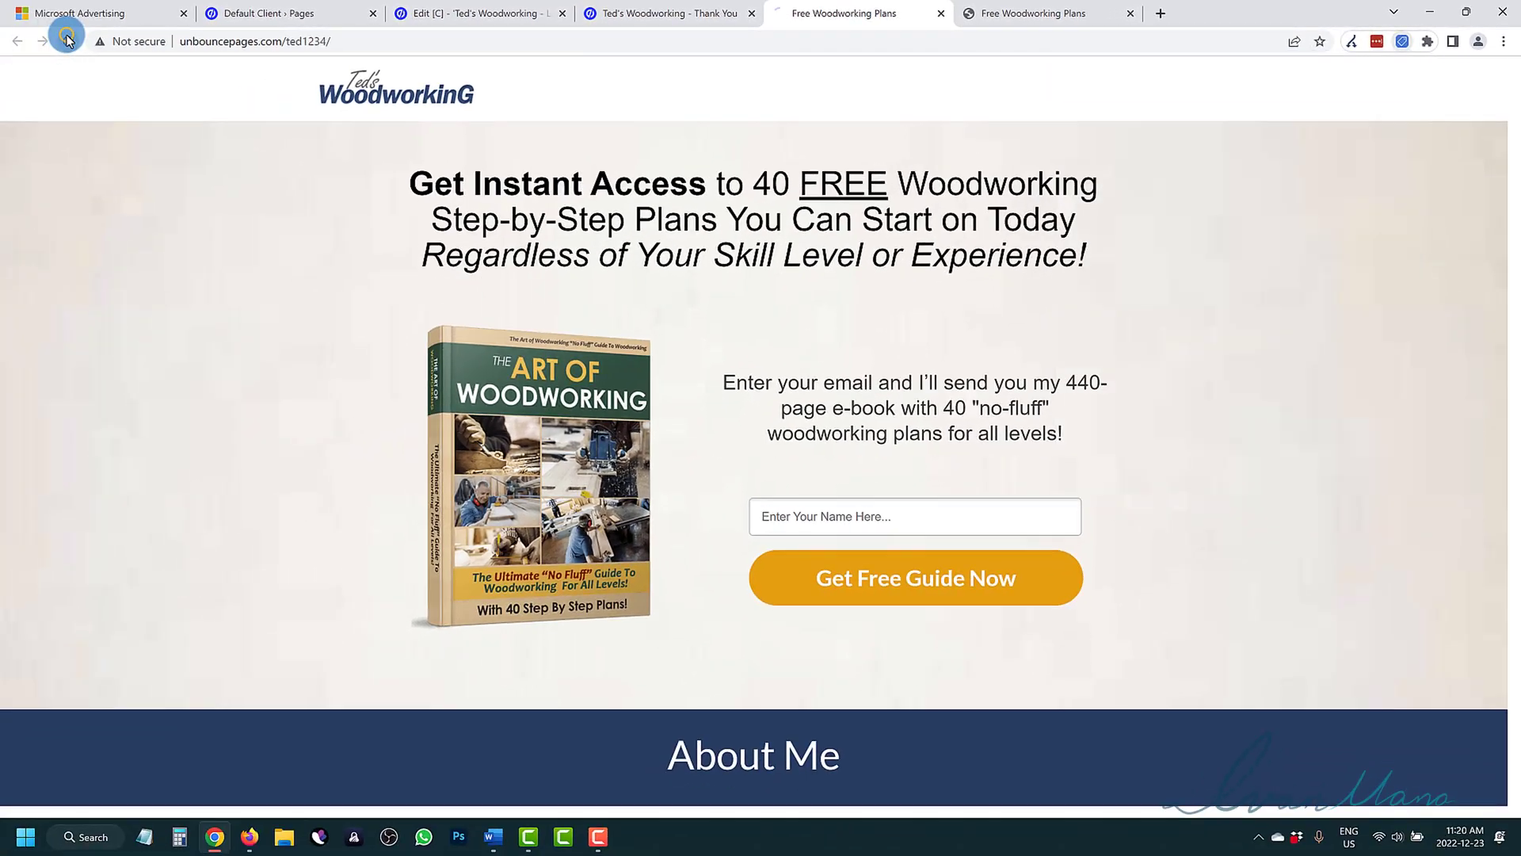
# Reload the landing page and check the UET tag's ID and setup status in the UET Tag Helper.
pyautogui.click(68, 41)
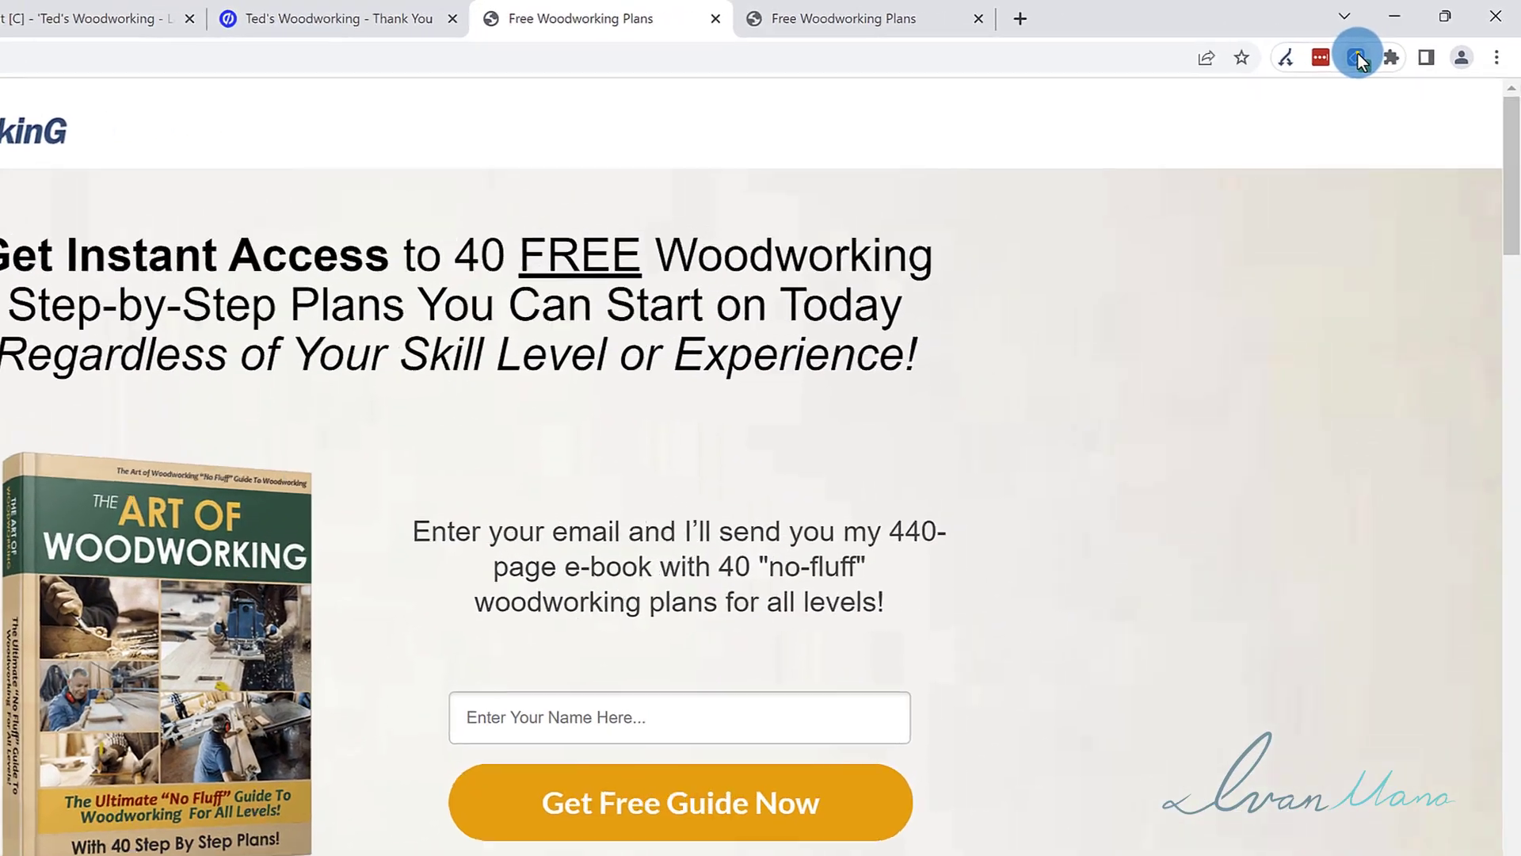
pyautogui.click(1403, 41)
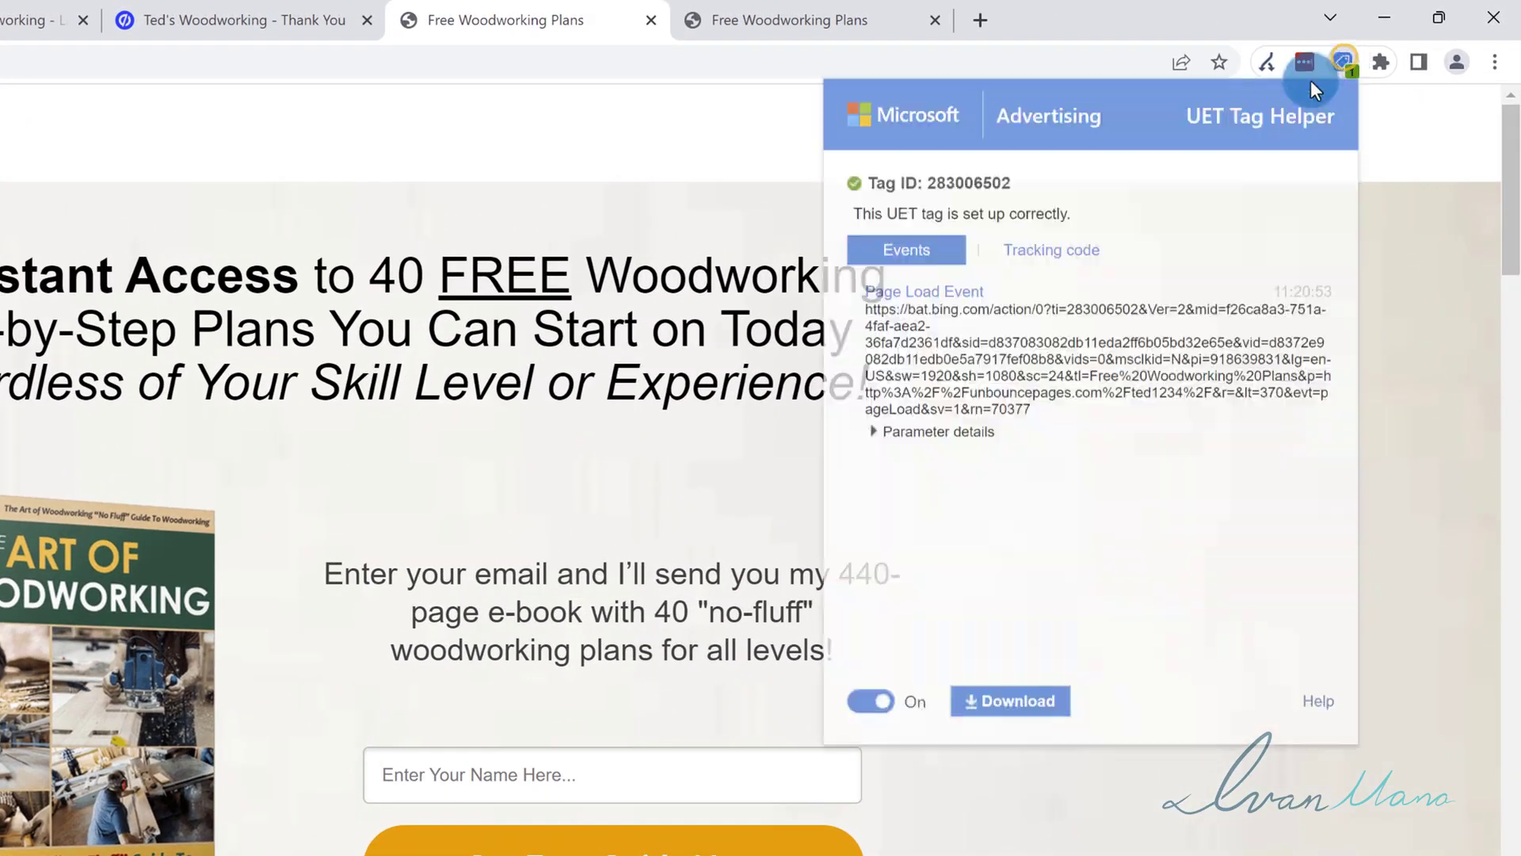
pyautogui.moveTo(1019, 178); pyautogui.dragTo(983, 186)
pyautogui.click(911, 208)
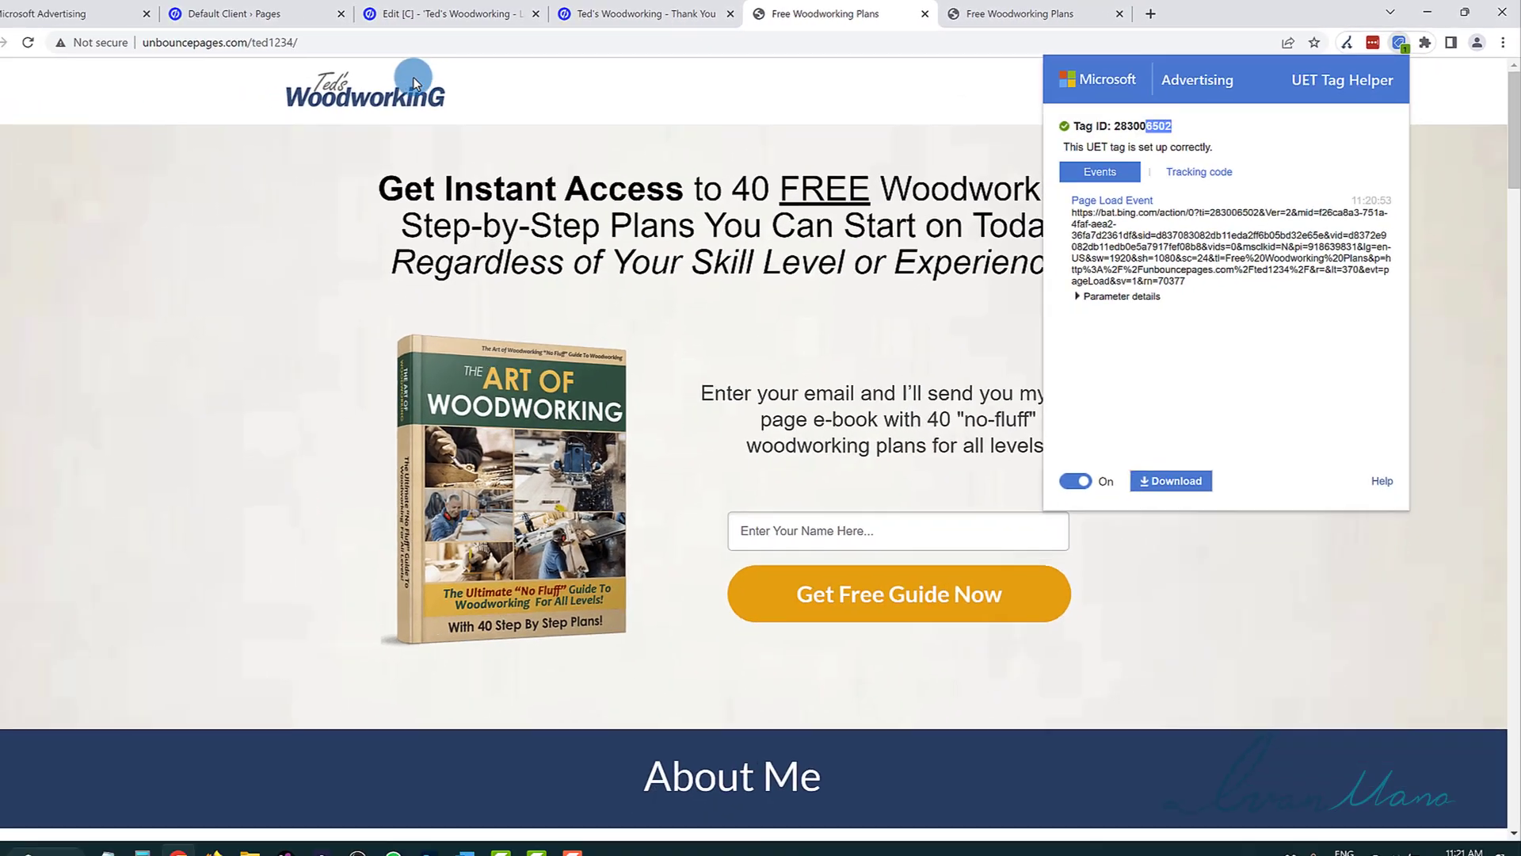
# Compare the new tag's ID in the Microsoft Advertising UET tag list with the ID the UET Tag Helper reports on the landing page.
pyautogui.click(87, 14)
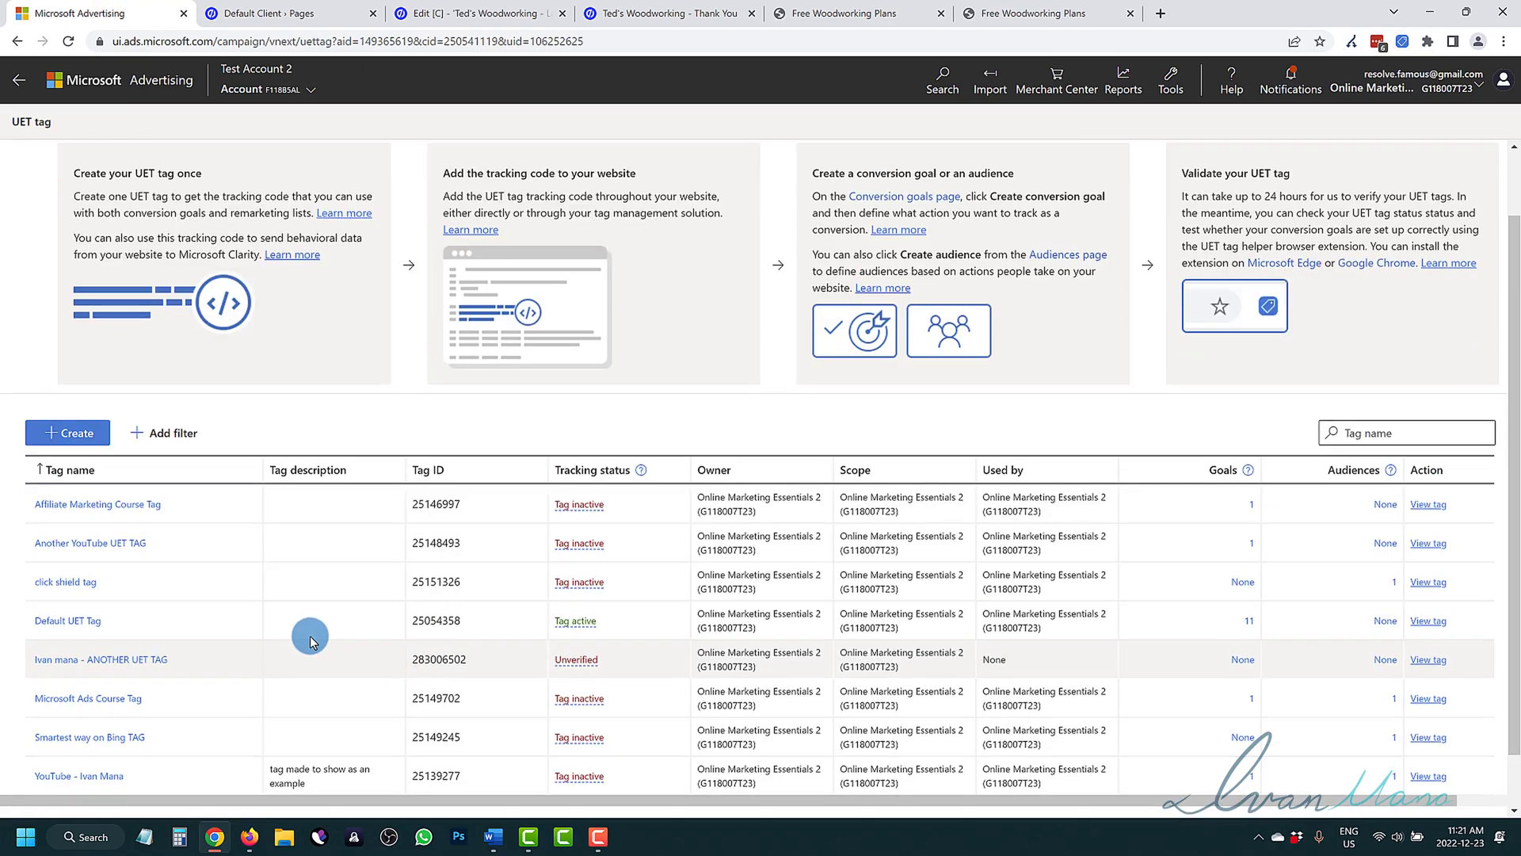
pyautogui.scroll(-2, 155, 607)
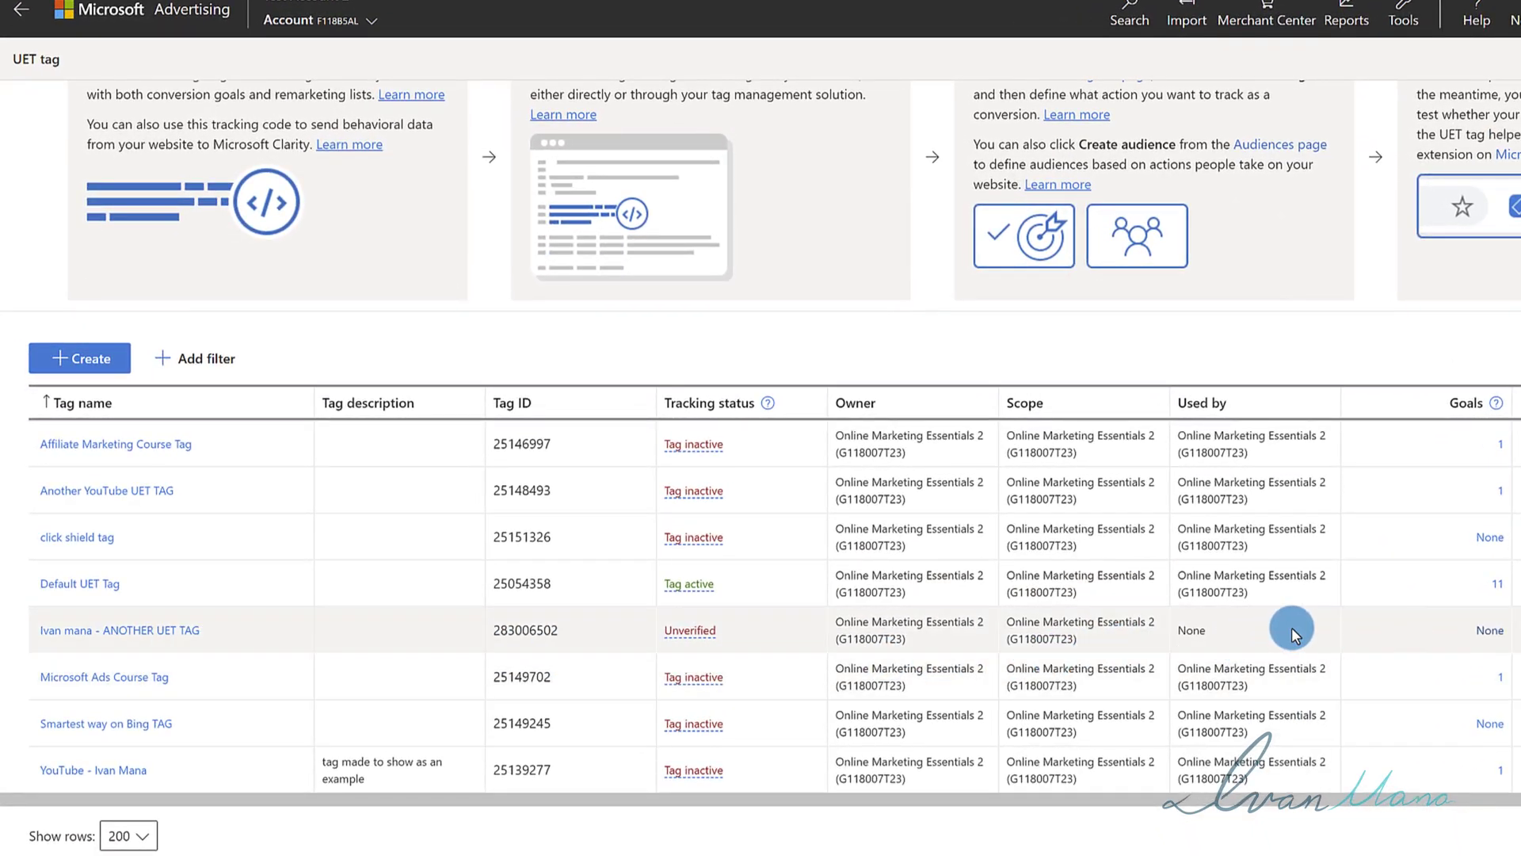
pyautogui.doubleClick(553, 630)
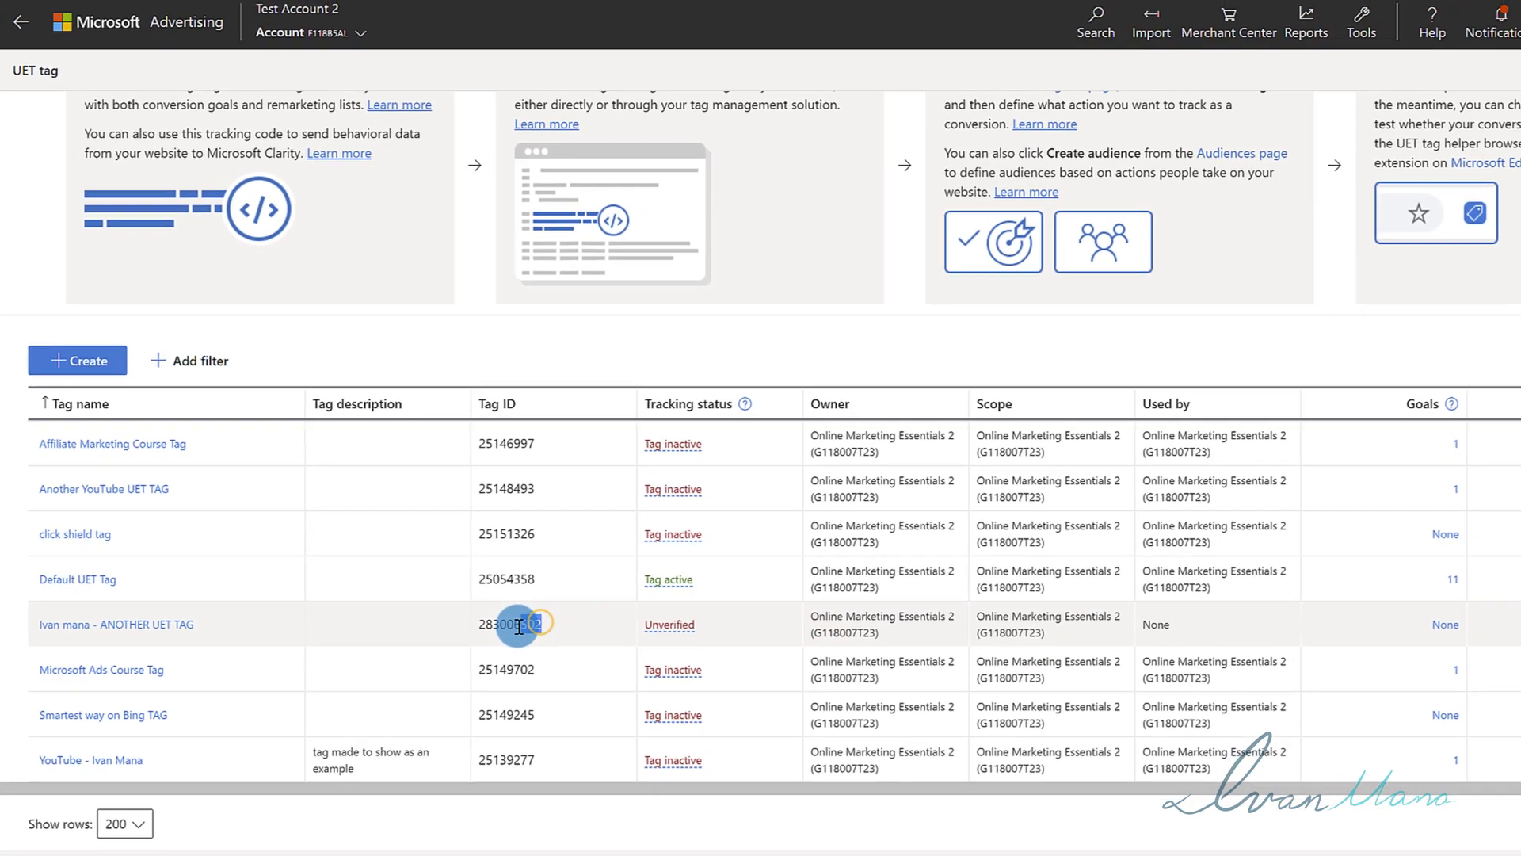
pyautogui.click(838, 13)
pyautogui.click(1400, 44)
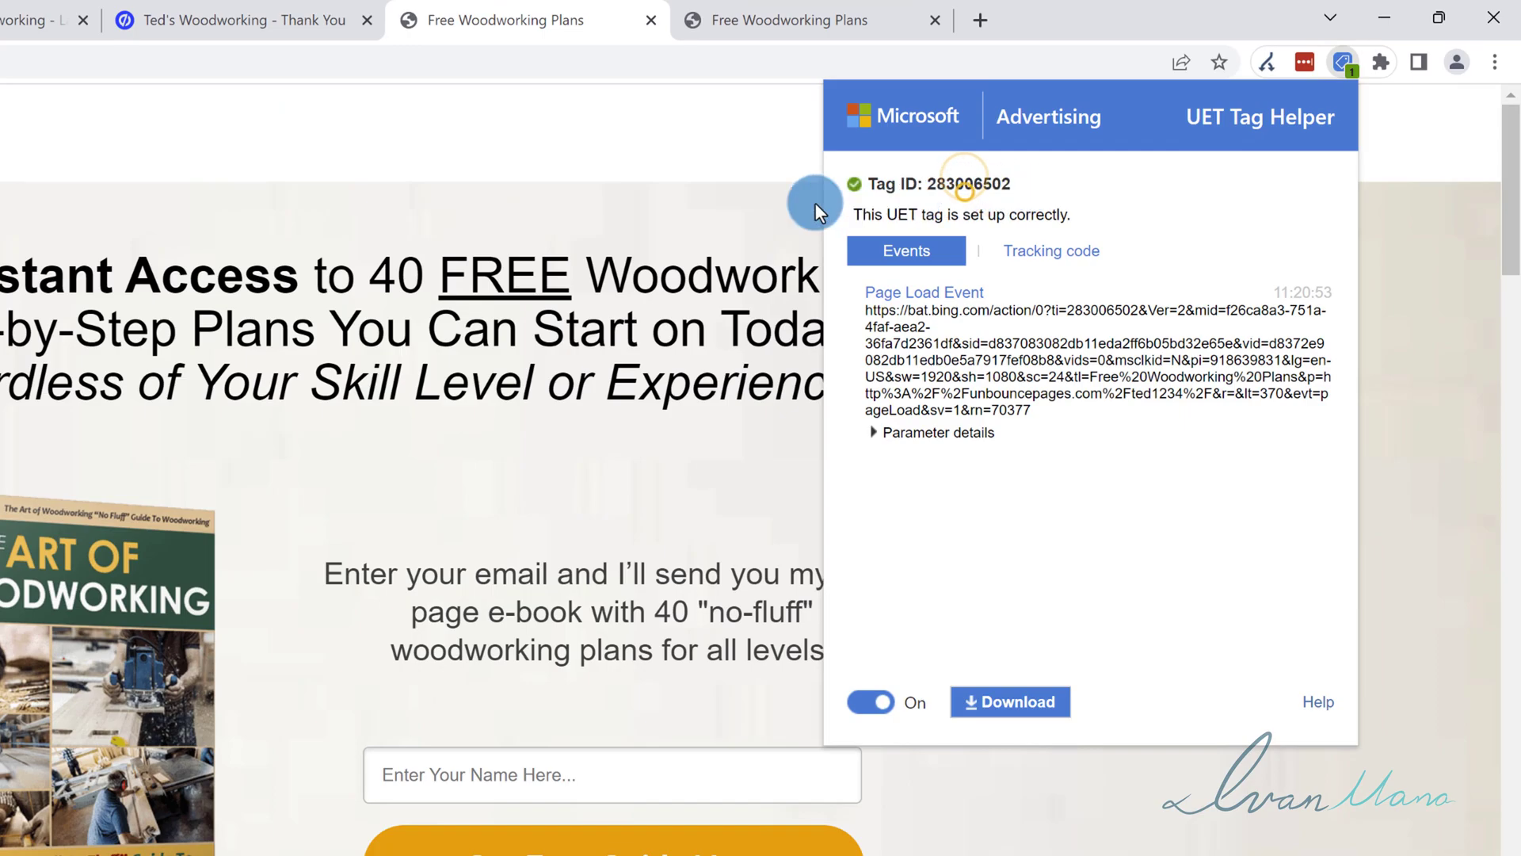
pyautogui.click(596, 161)
# Switch to the live thank-you page, reload it, and check its UET tag in the UET Tag Helper before returning to the landing page.
pyautogui.click(749, 17)
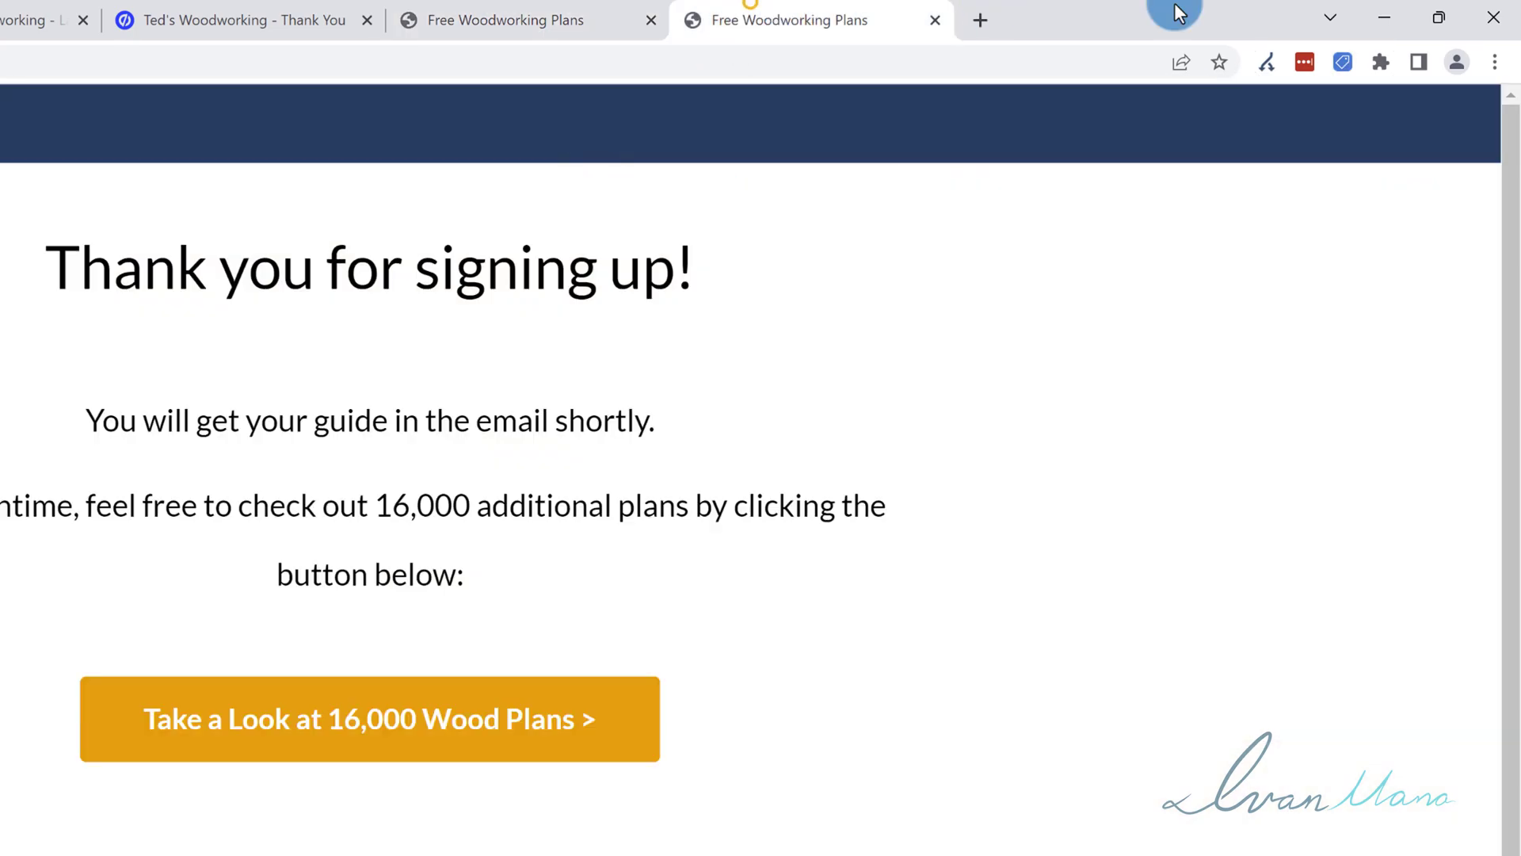
pyautogui.click(1343, 60)
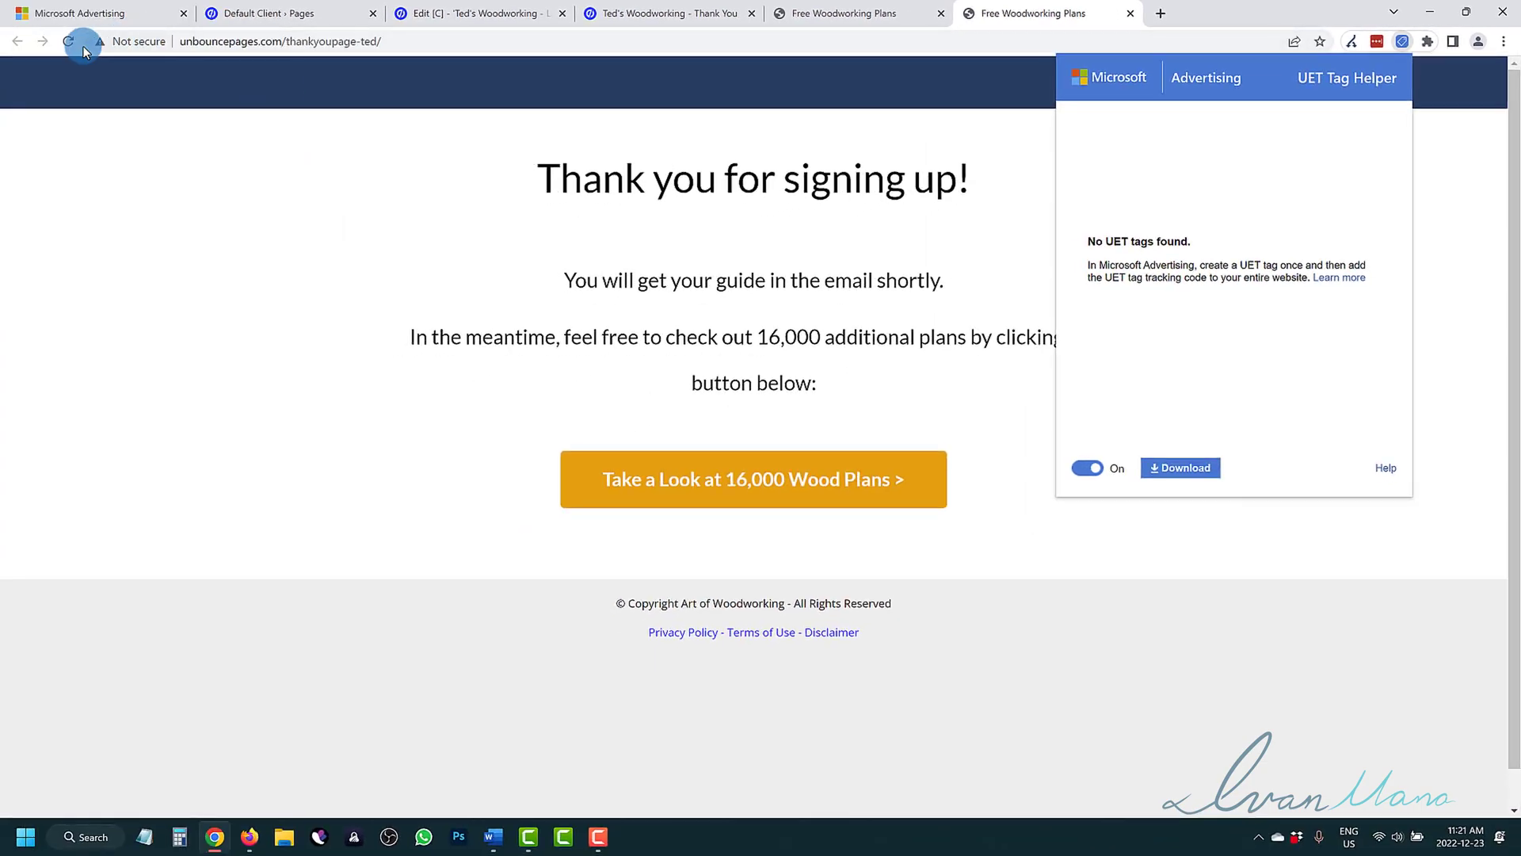
pyautogui.click(69, 41)
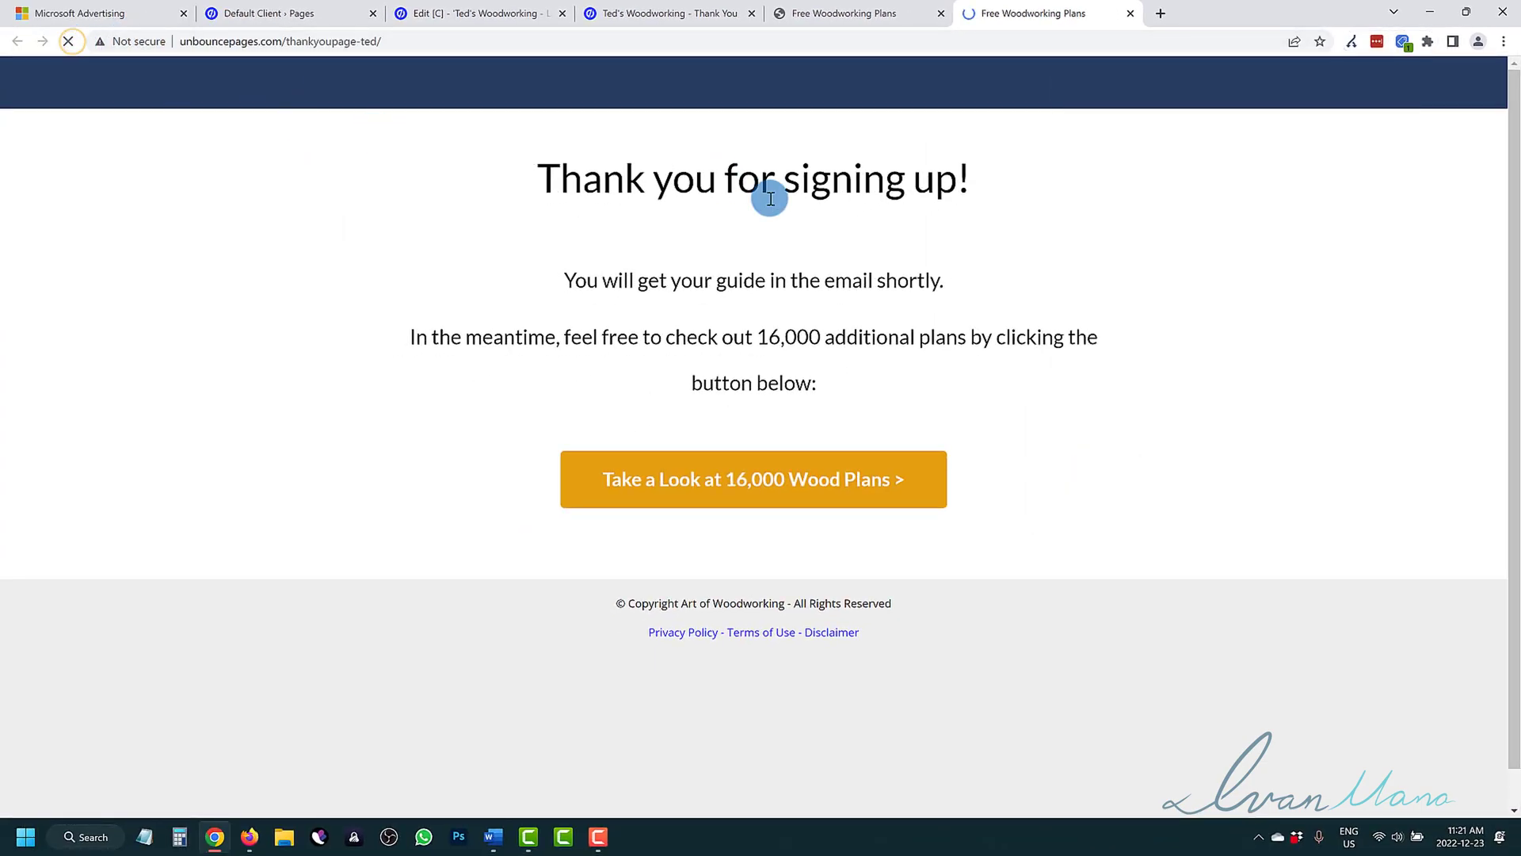
pyautogui.click(1399, 44)
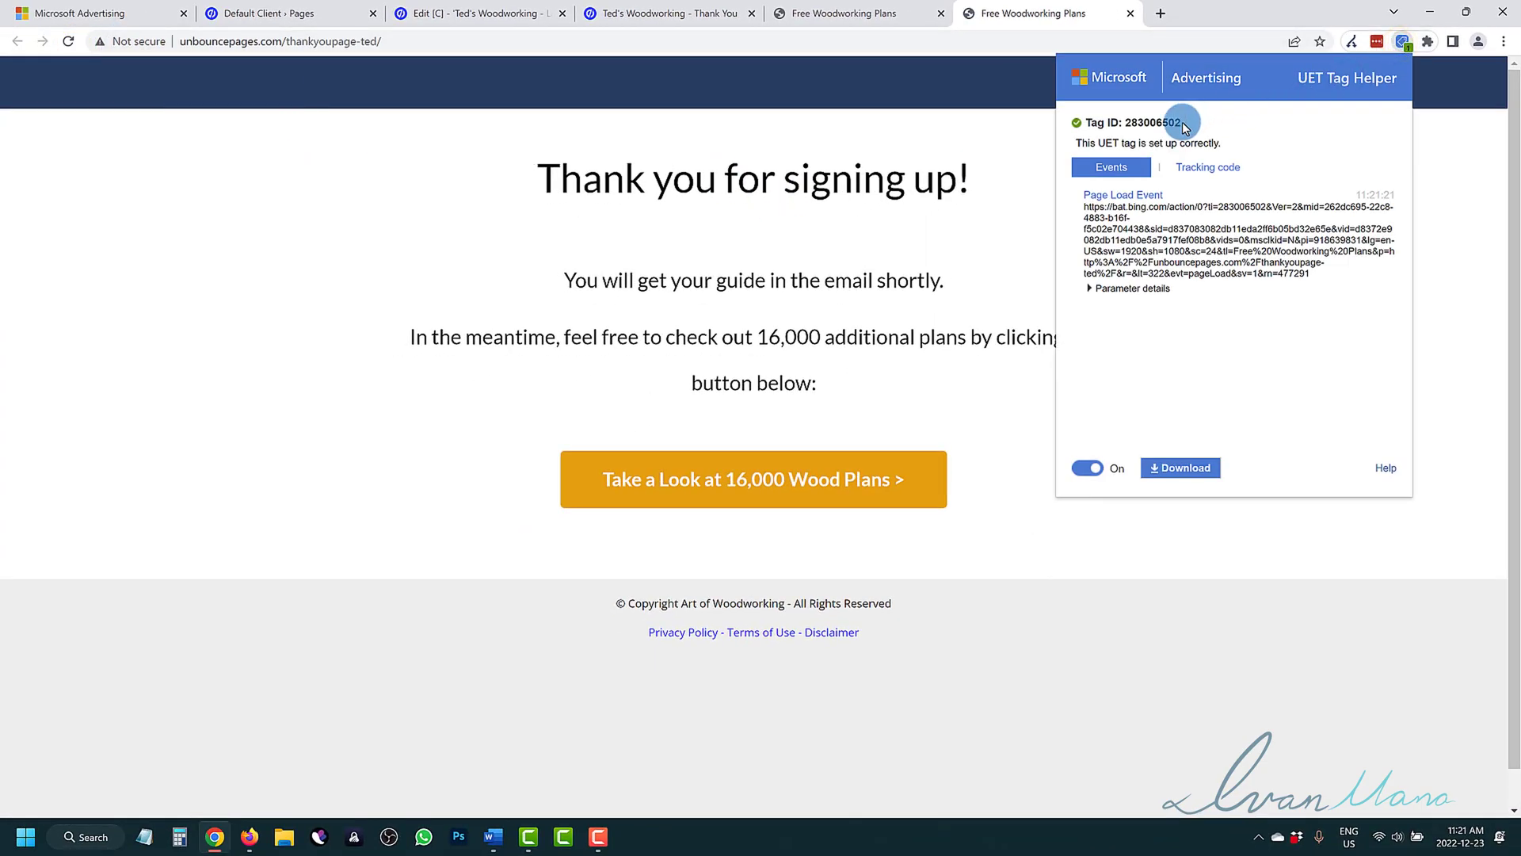
pyautogui.click(721, 210)
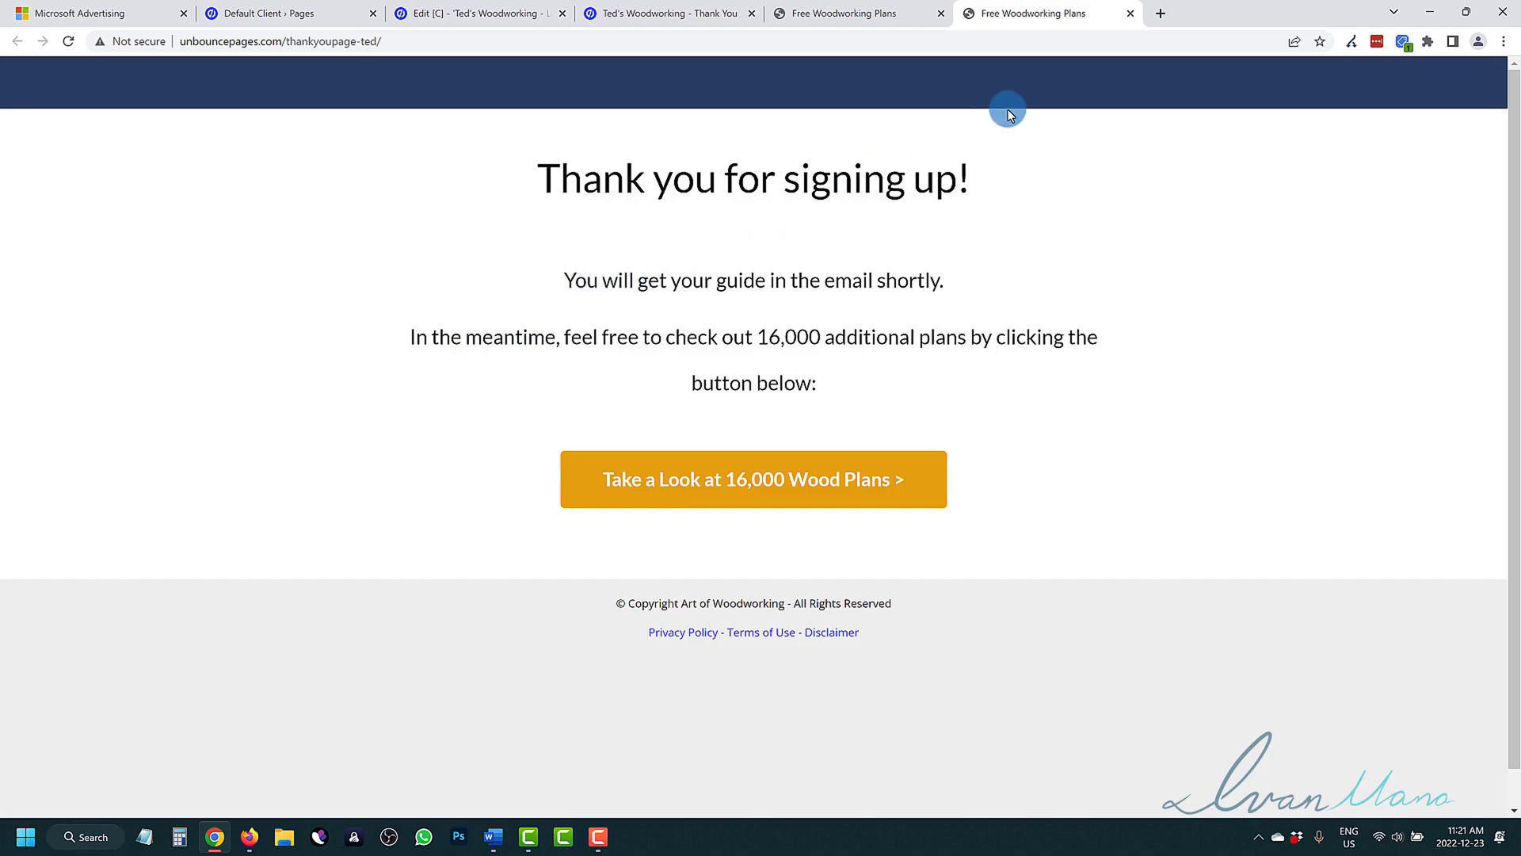
pyautogui.click(892, 9)
pyautogui.click(1022, 8)
pyautogui.click(842, 9)
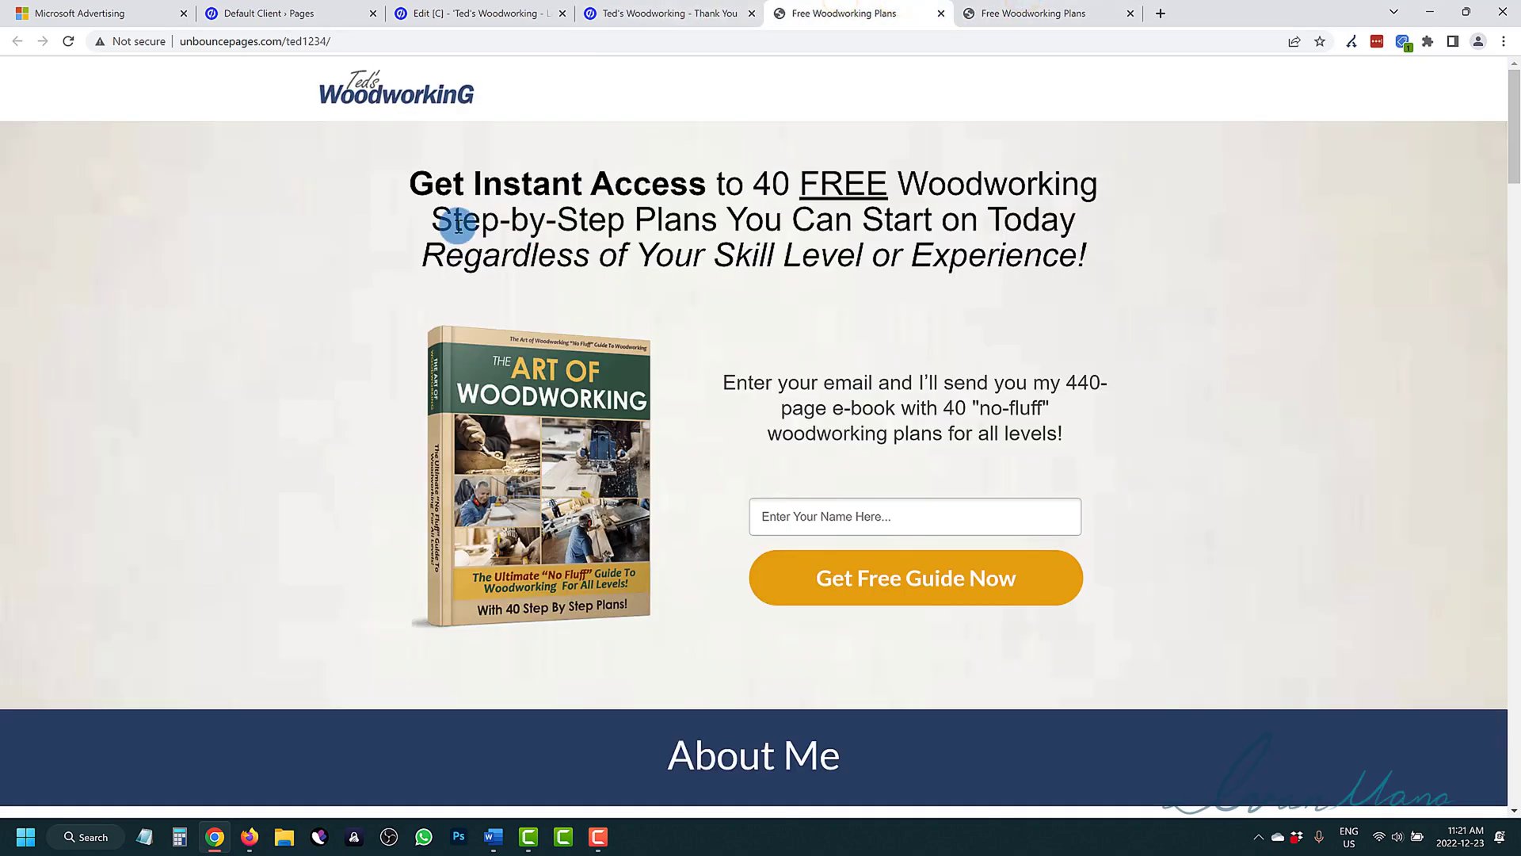
# Open the Audiences page in Microsoft Advertising, dismiss the new remarketing lists notice, and start creating an audience.
pyautogui.click(107, 9)
pyautogui.scroll(3, 341, 509)
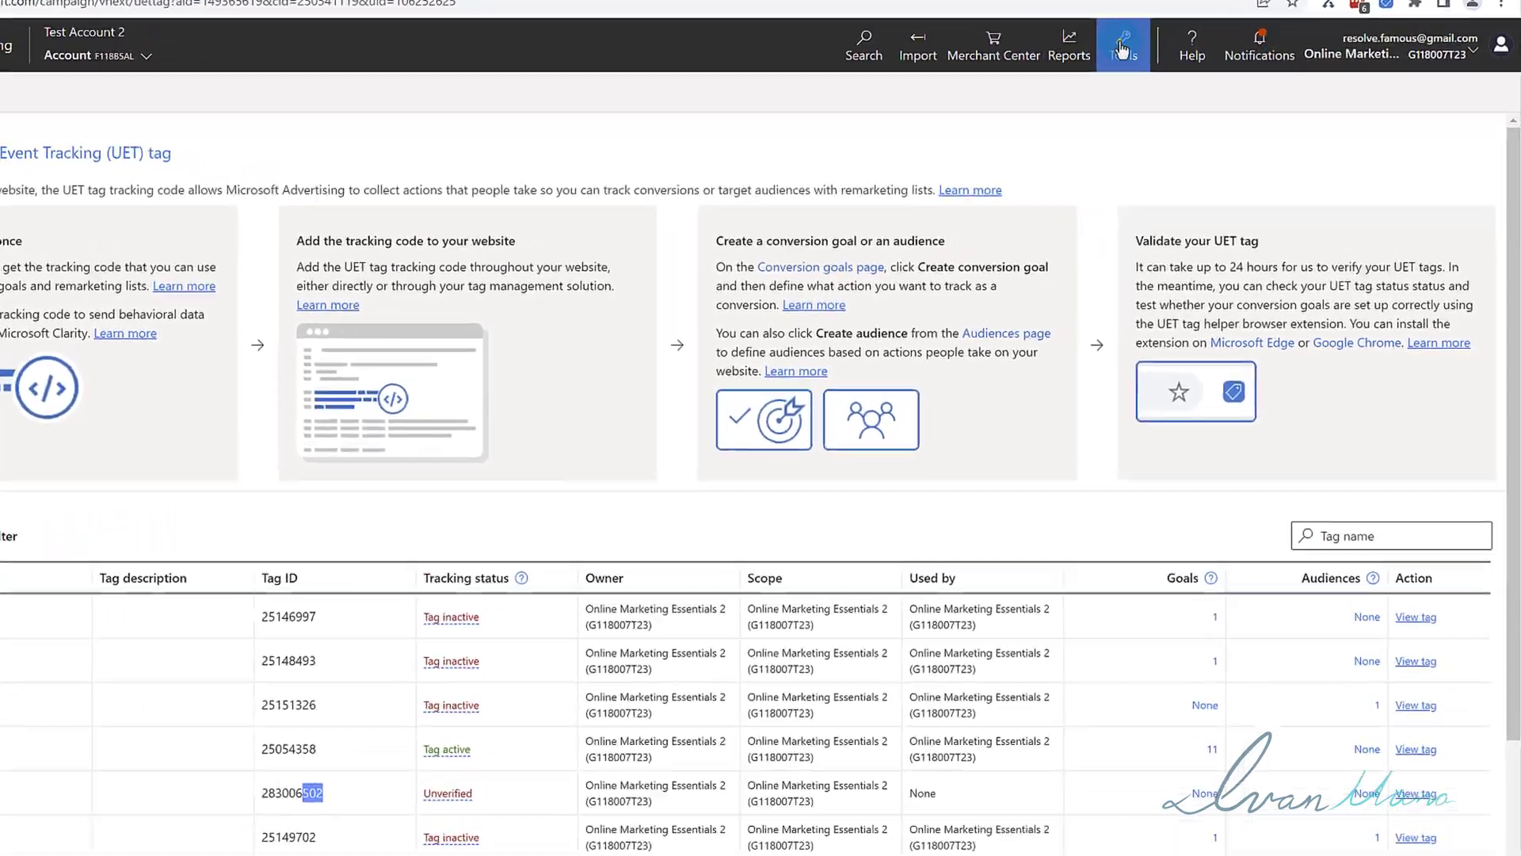
pyautogui.click(1167, 82)
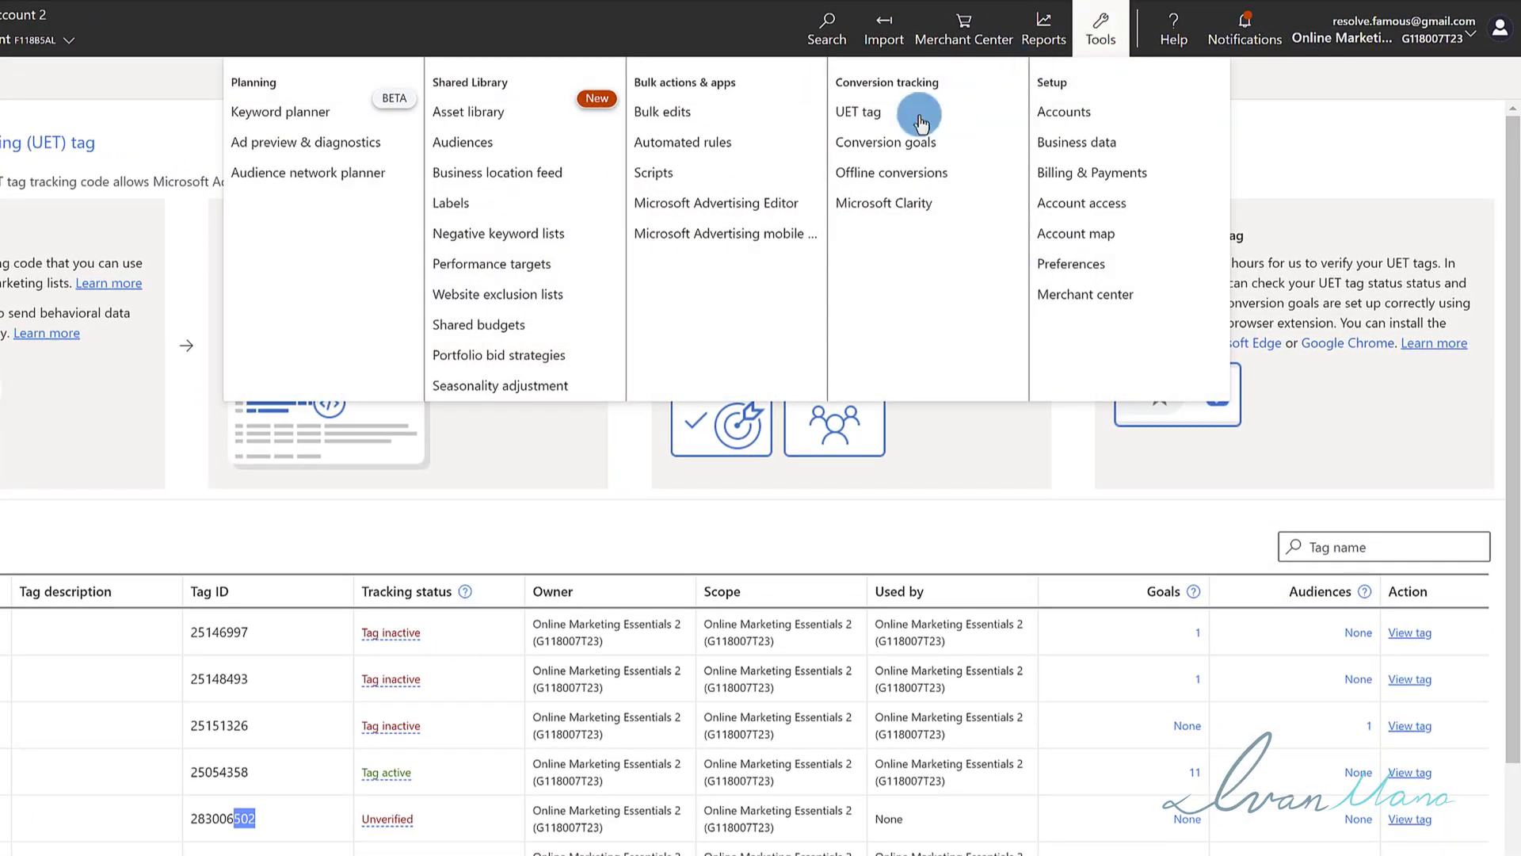
pyautogui.click(533, 141)
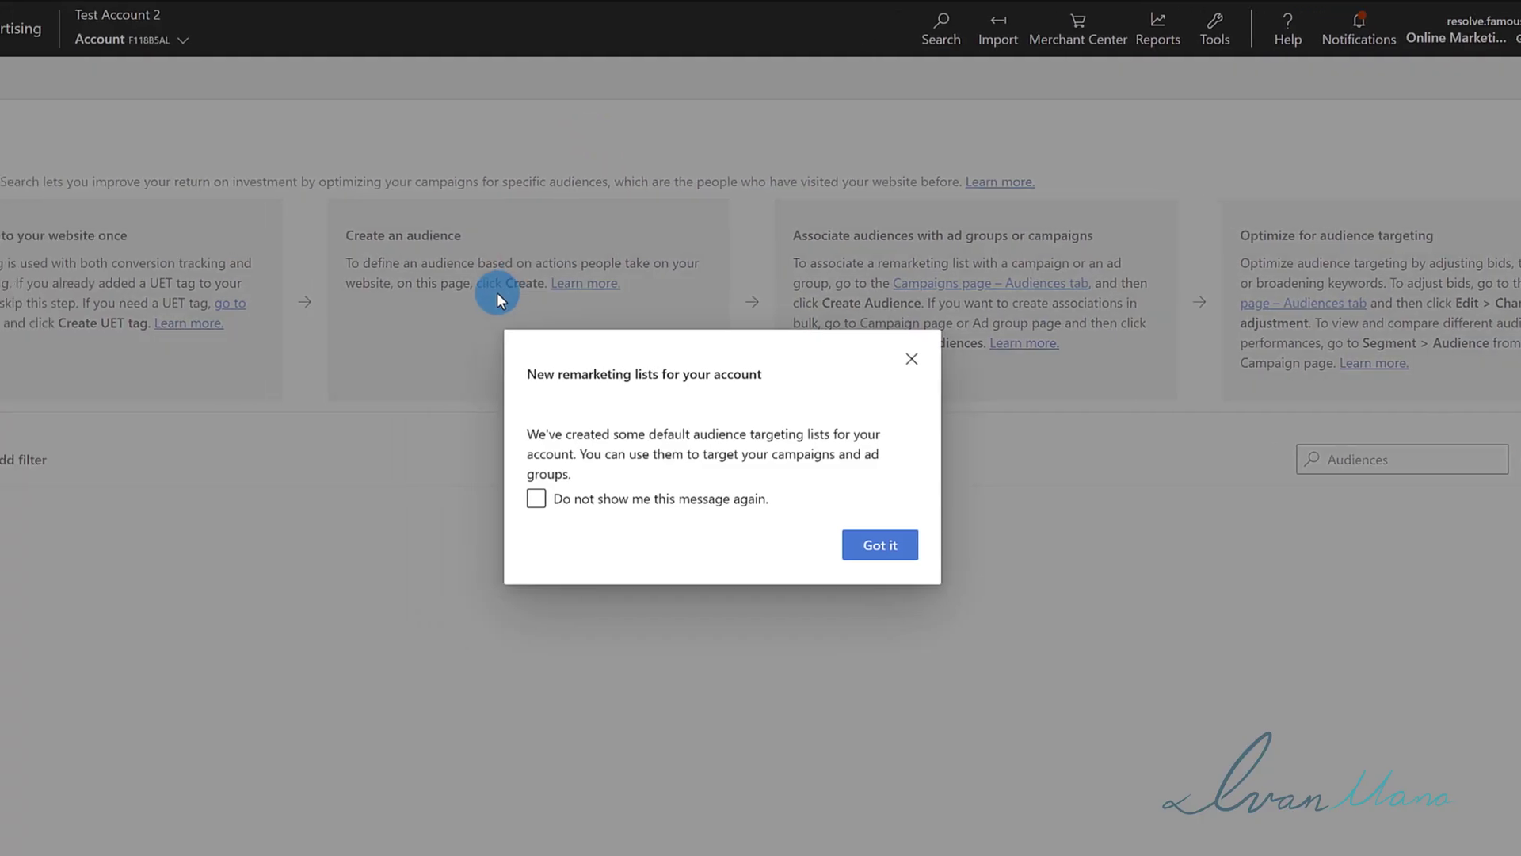
pyautogui.click(1102, 354)
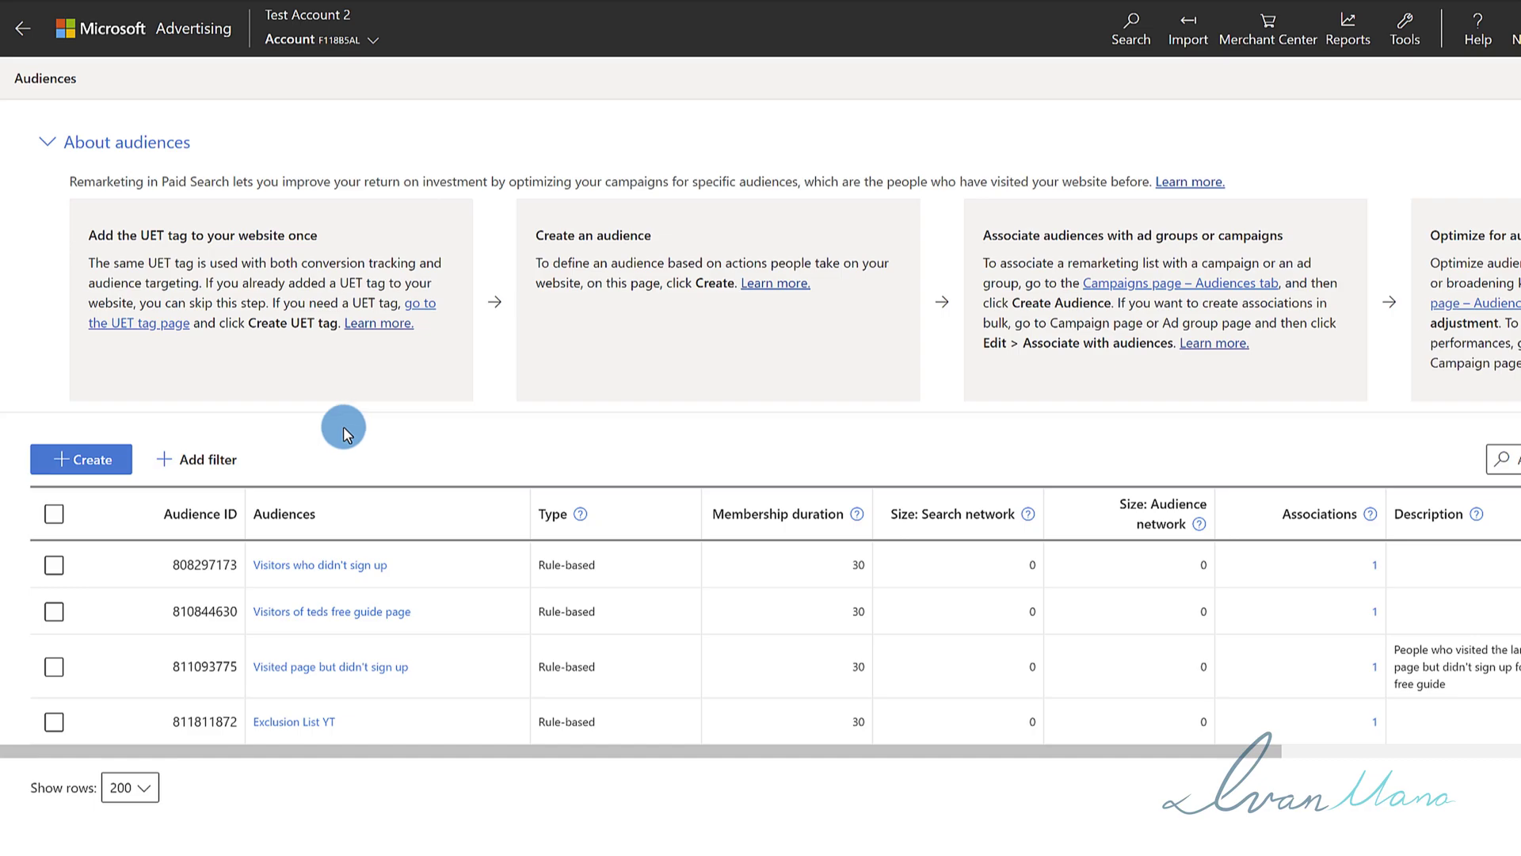
pyautogui.click(92, 461)
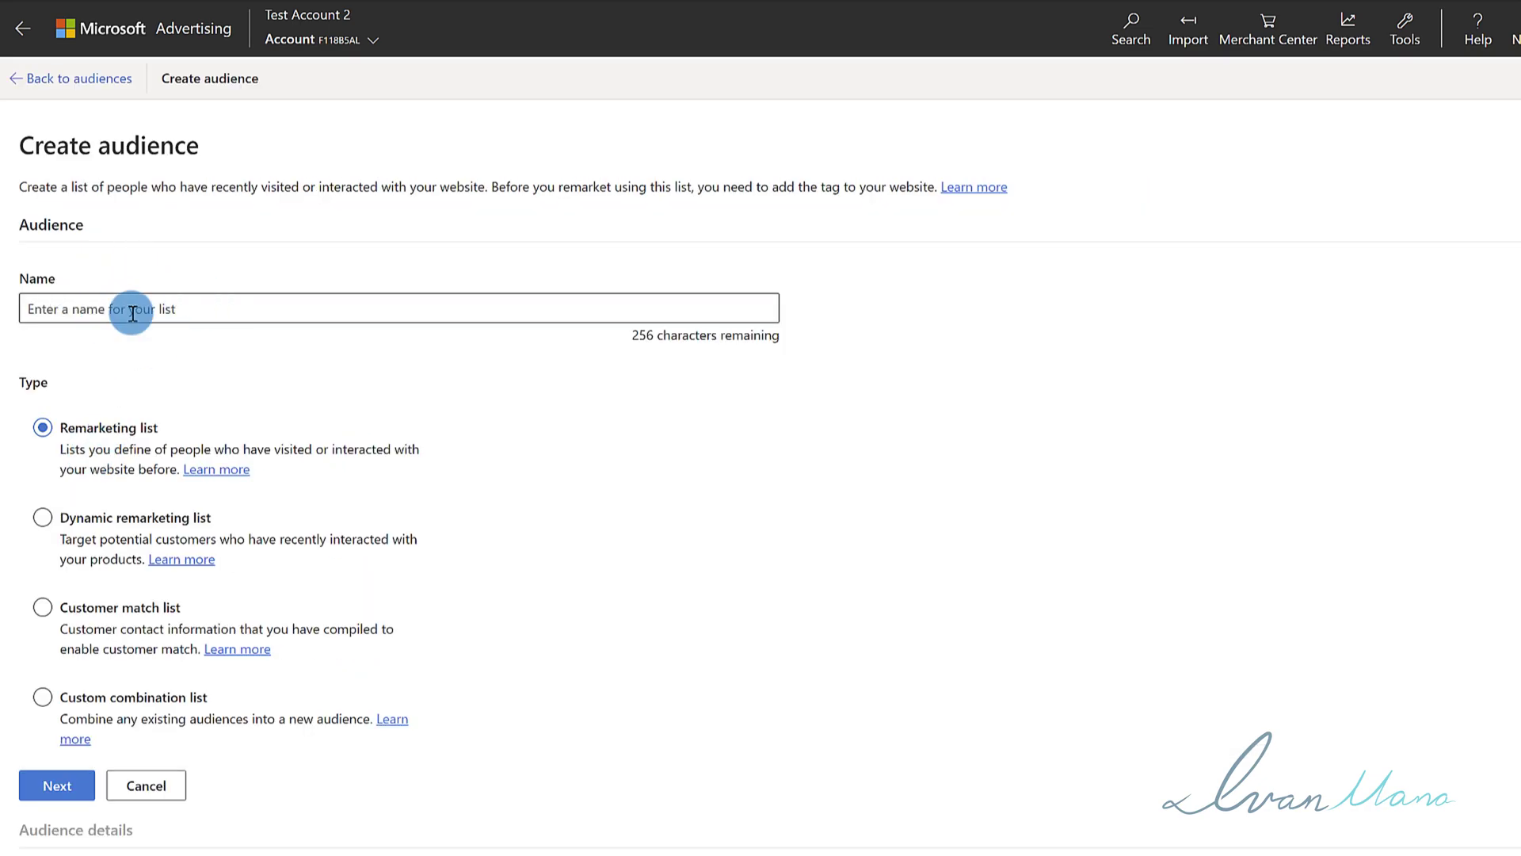
pyautogui.click(87, 316)
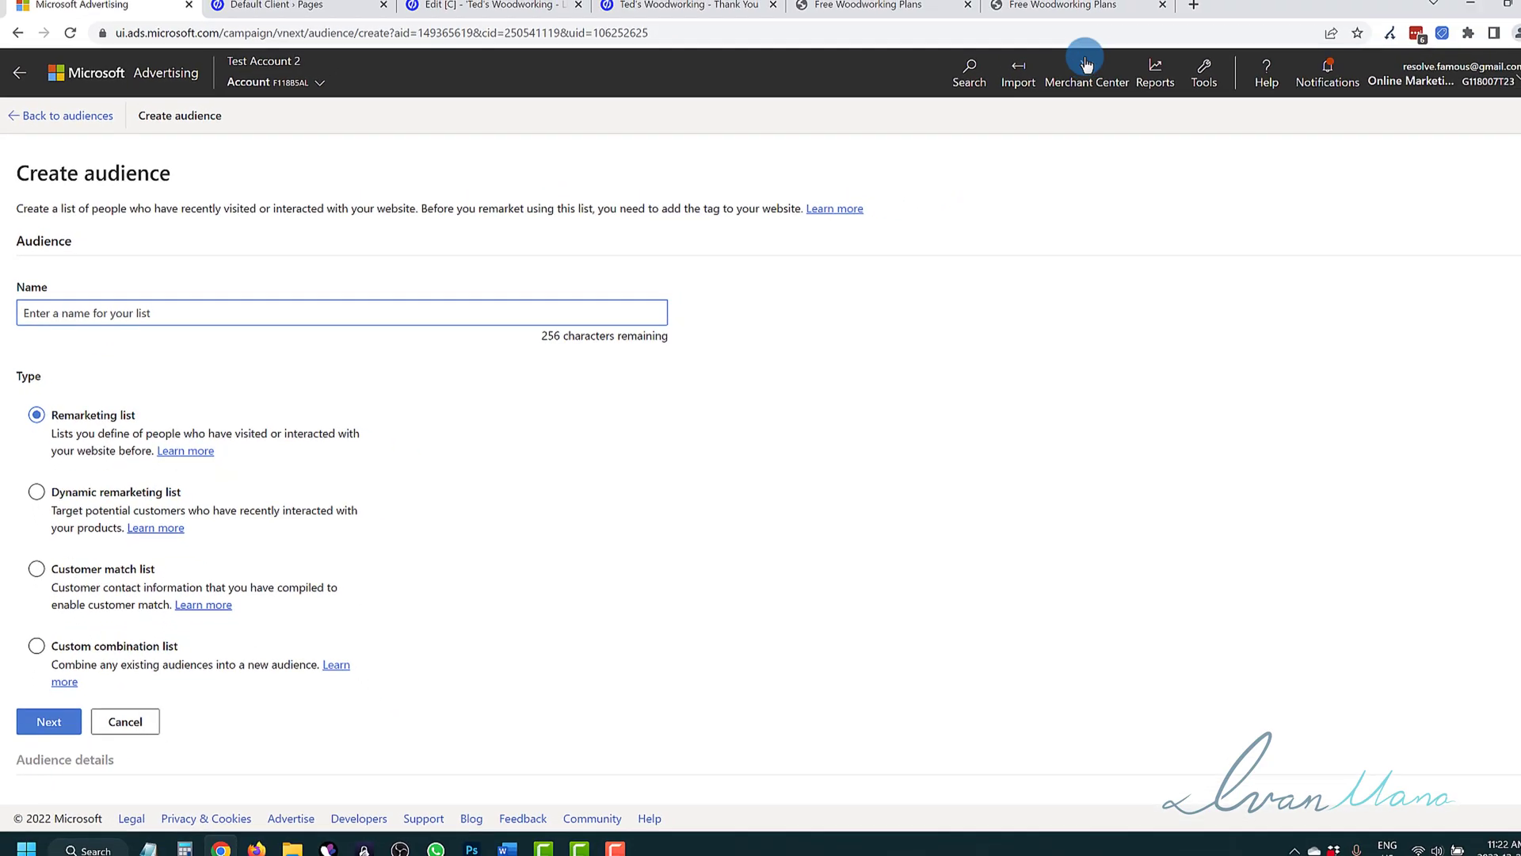
# Review the live thank-you page and landing page to decide which visitors the audience should cover.
pyautogui.click(1022, 16)
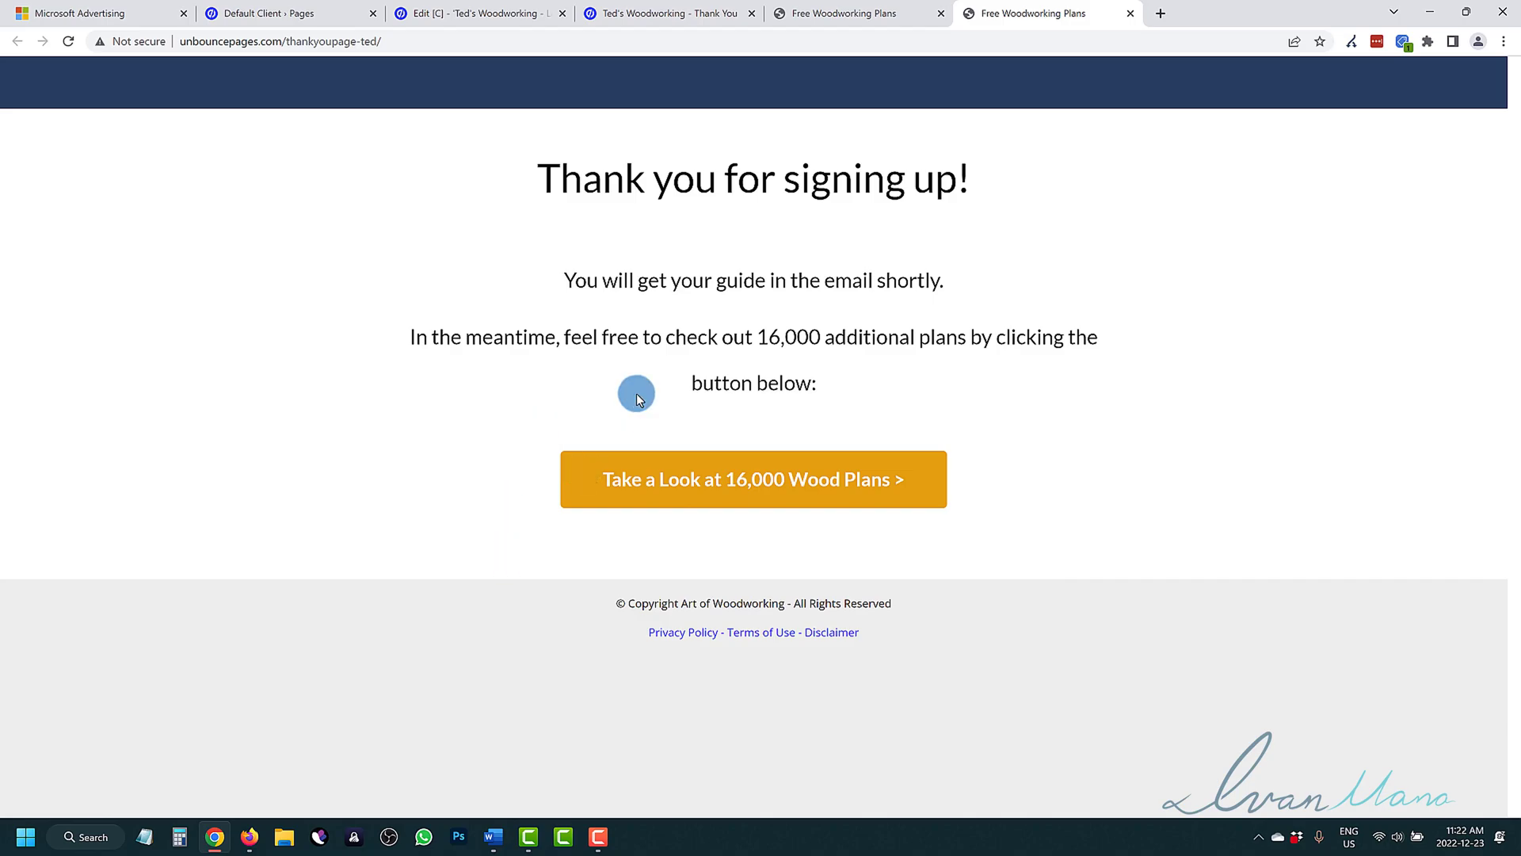
pyautogui.moveTo(624, 284); pyautogui.dragTo(762, 354)
pyautogui.click(762, 354)
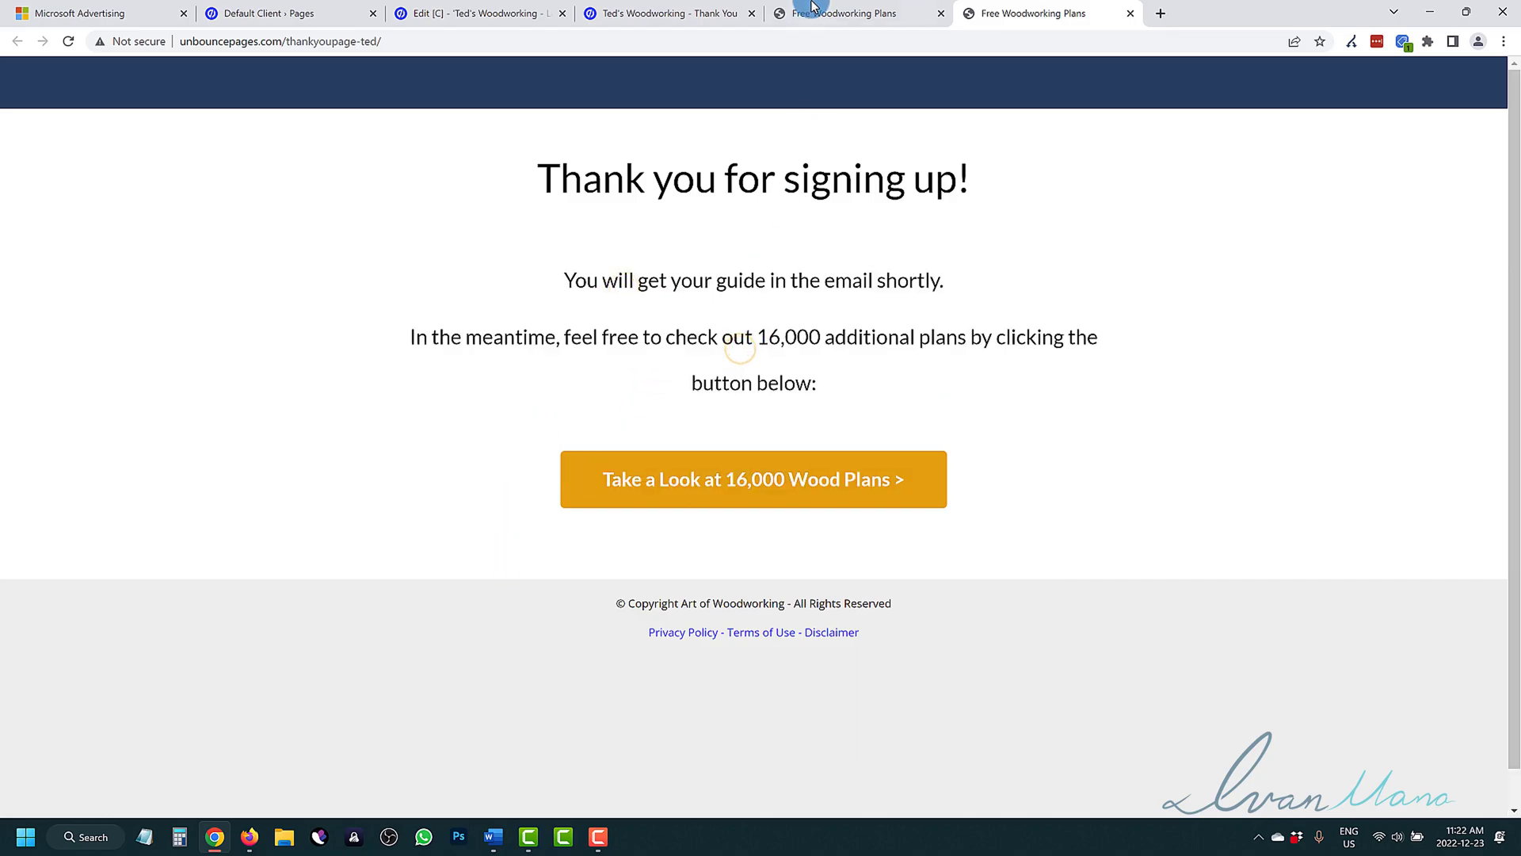
pyautogui.click(844, 13)
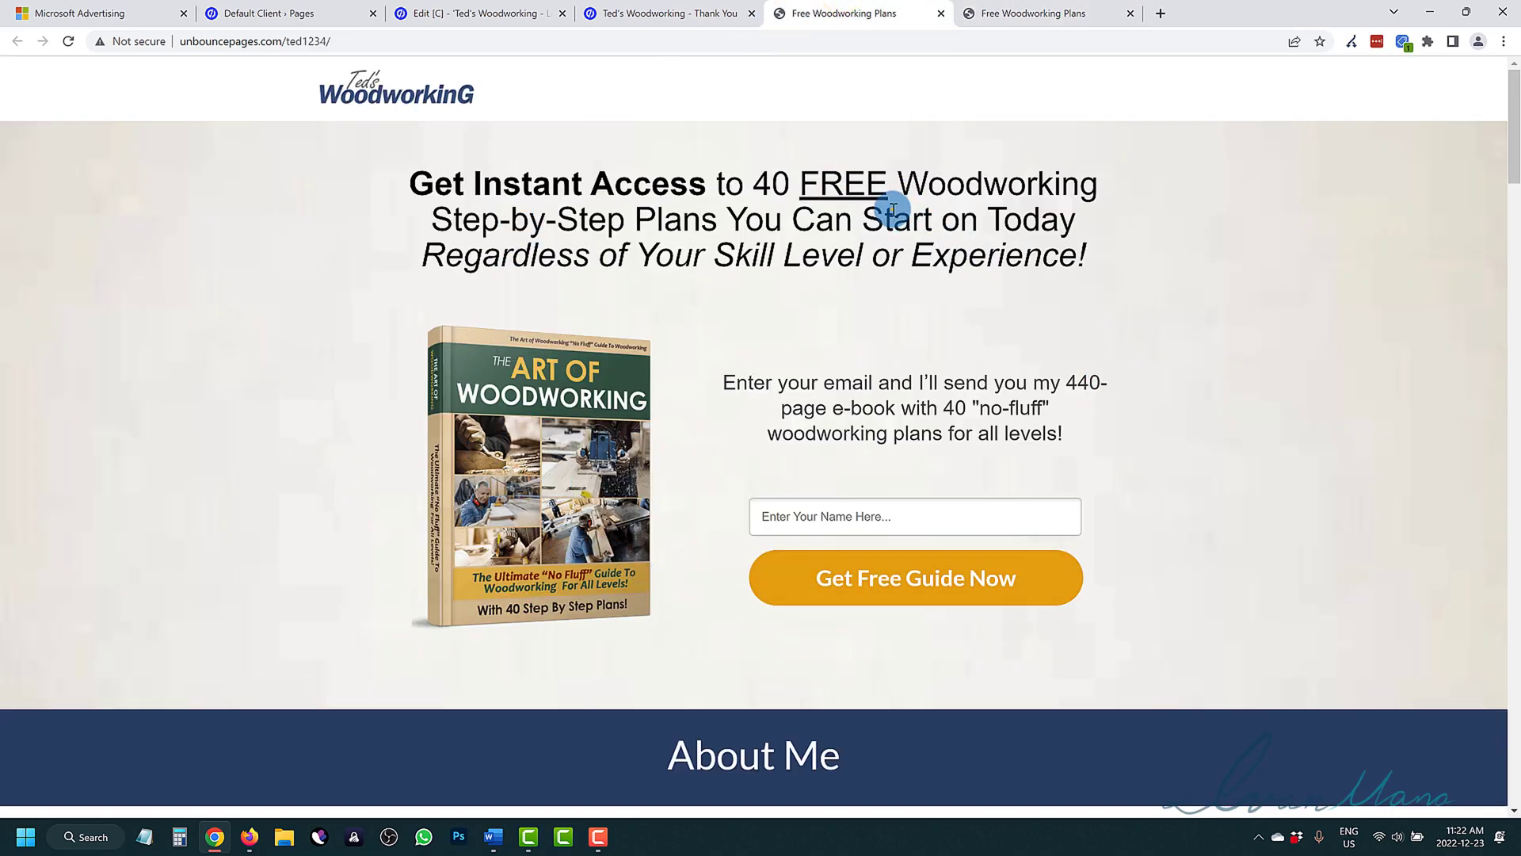
pyautogui.moveTo(592, 181); pyautogui.dragTo(783, 369)
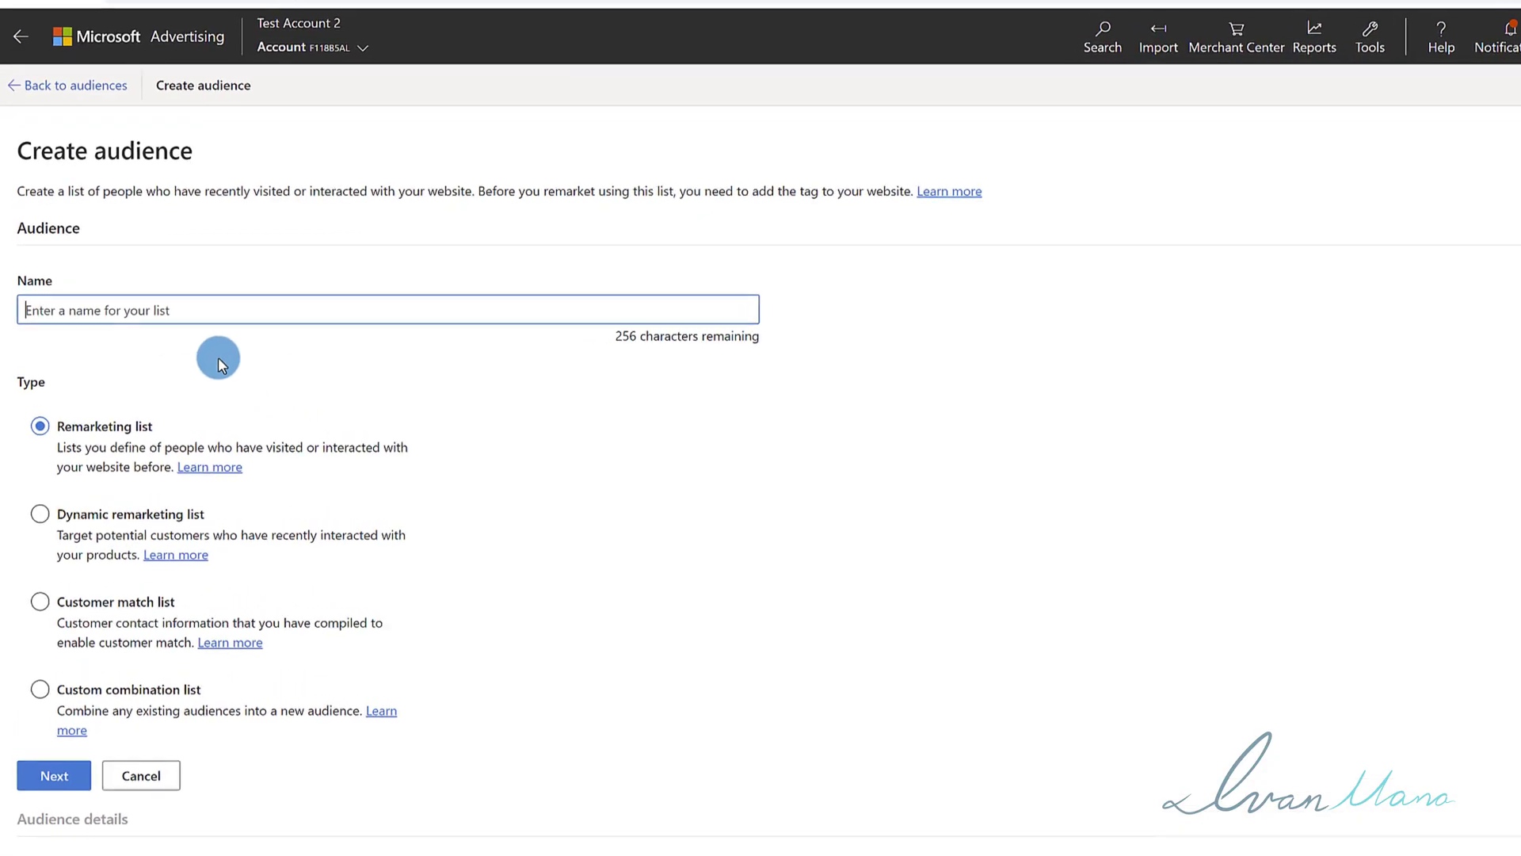
# Name the remarketing list "Leads - Woodworking Guide" and set whom to add to "Visitor of a page who did not visit another page".
pyautogui.click(122, 300)
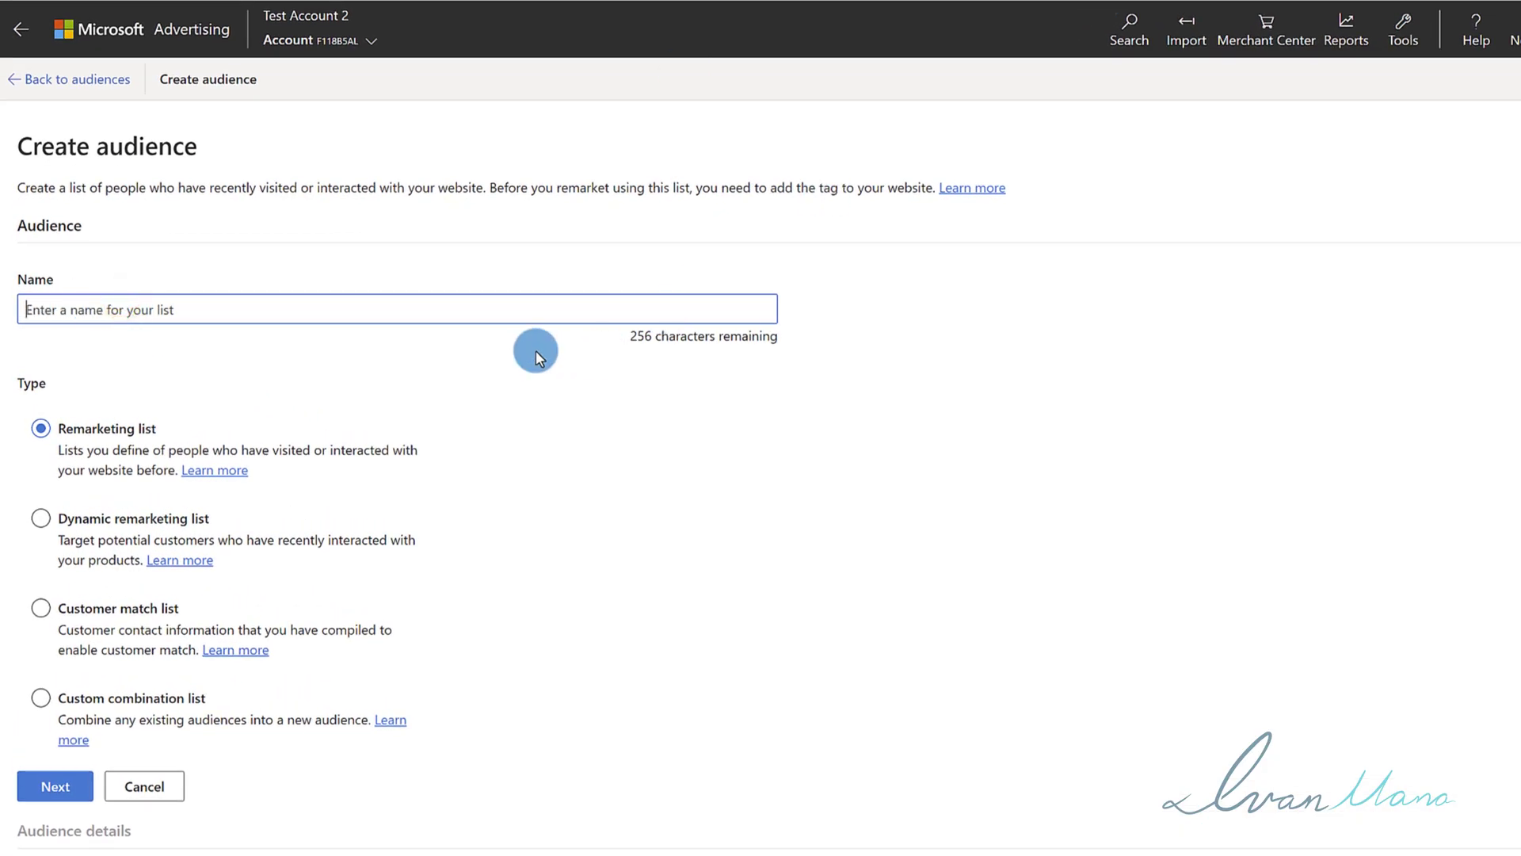
pyautogui.write('Leads -')
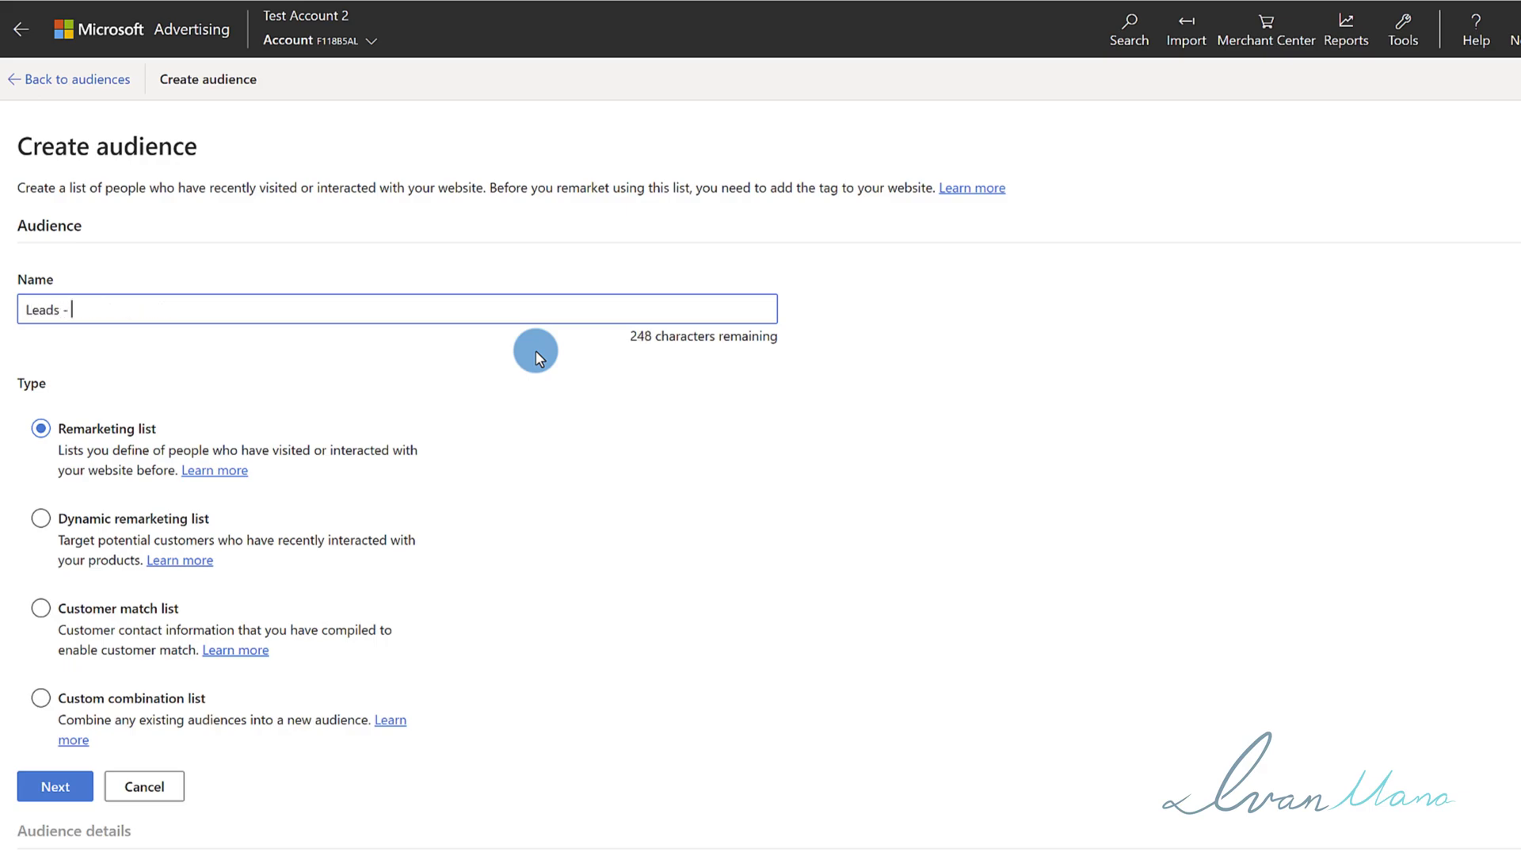
pyautogui.write(' Woodworking')
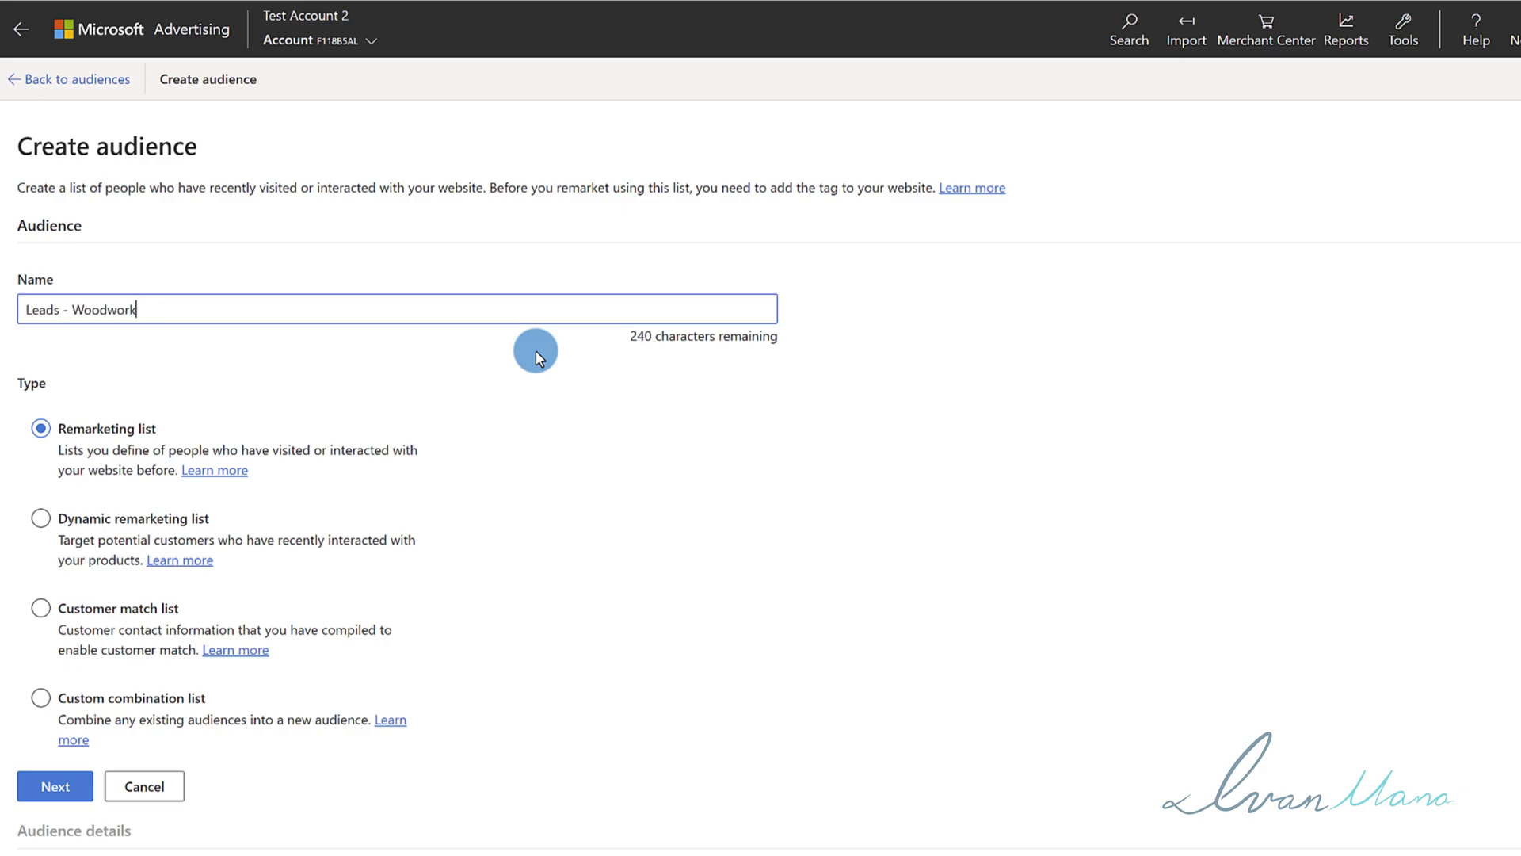
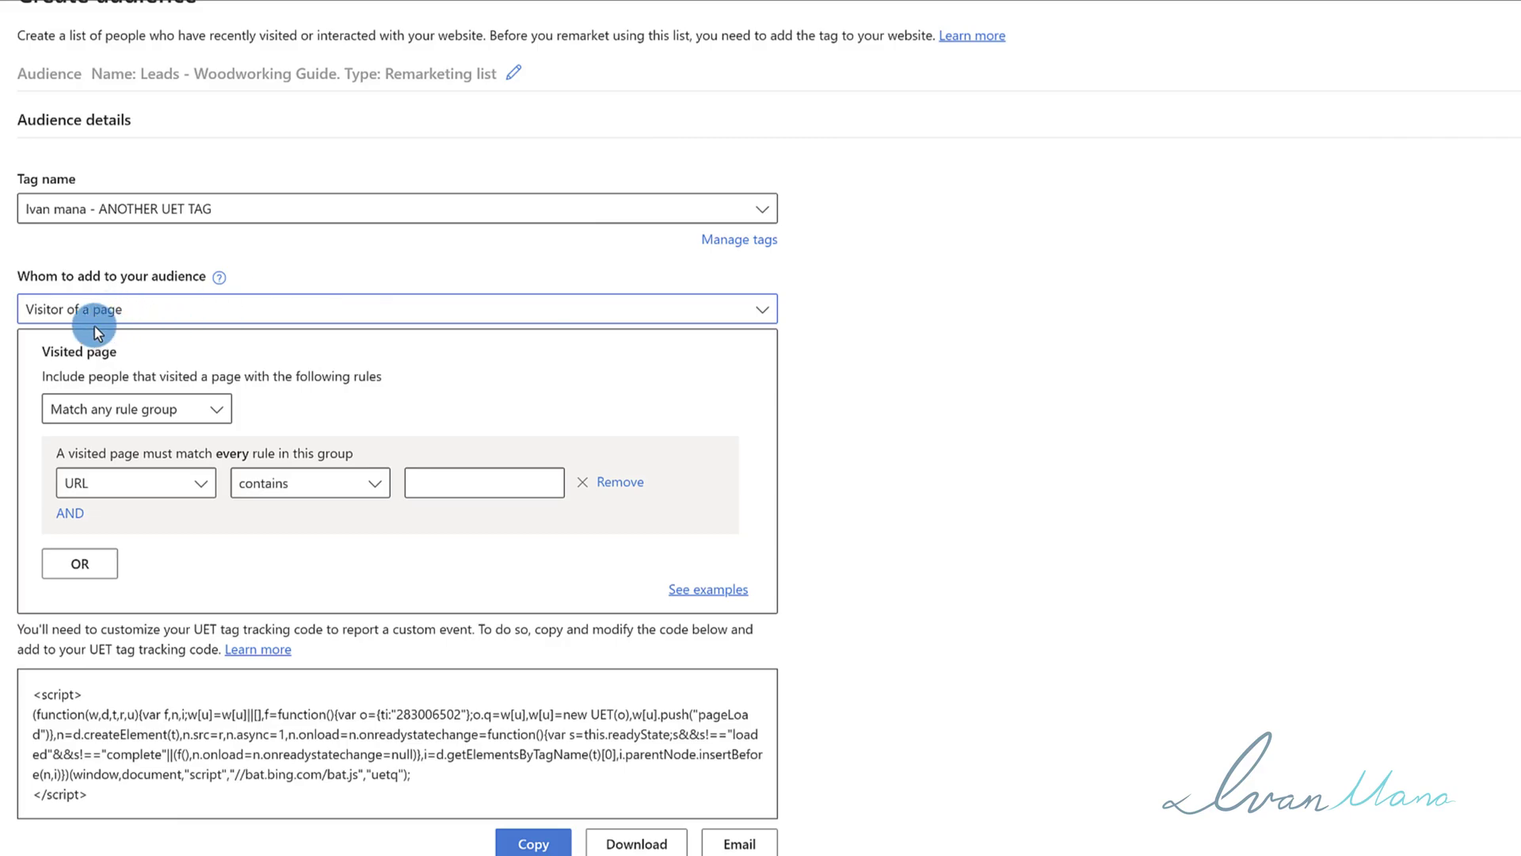
pyautogui.click(91, 310)
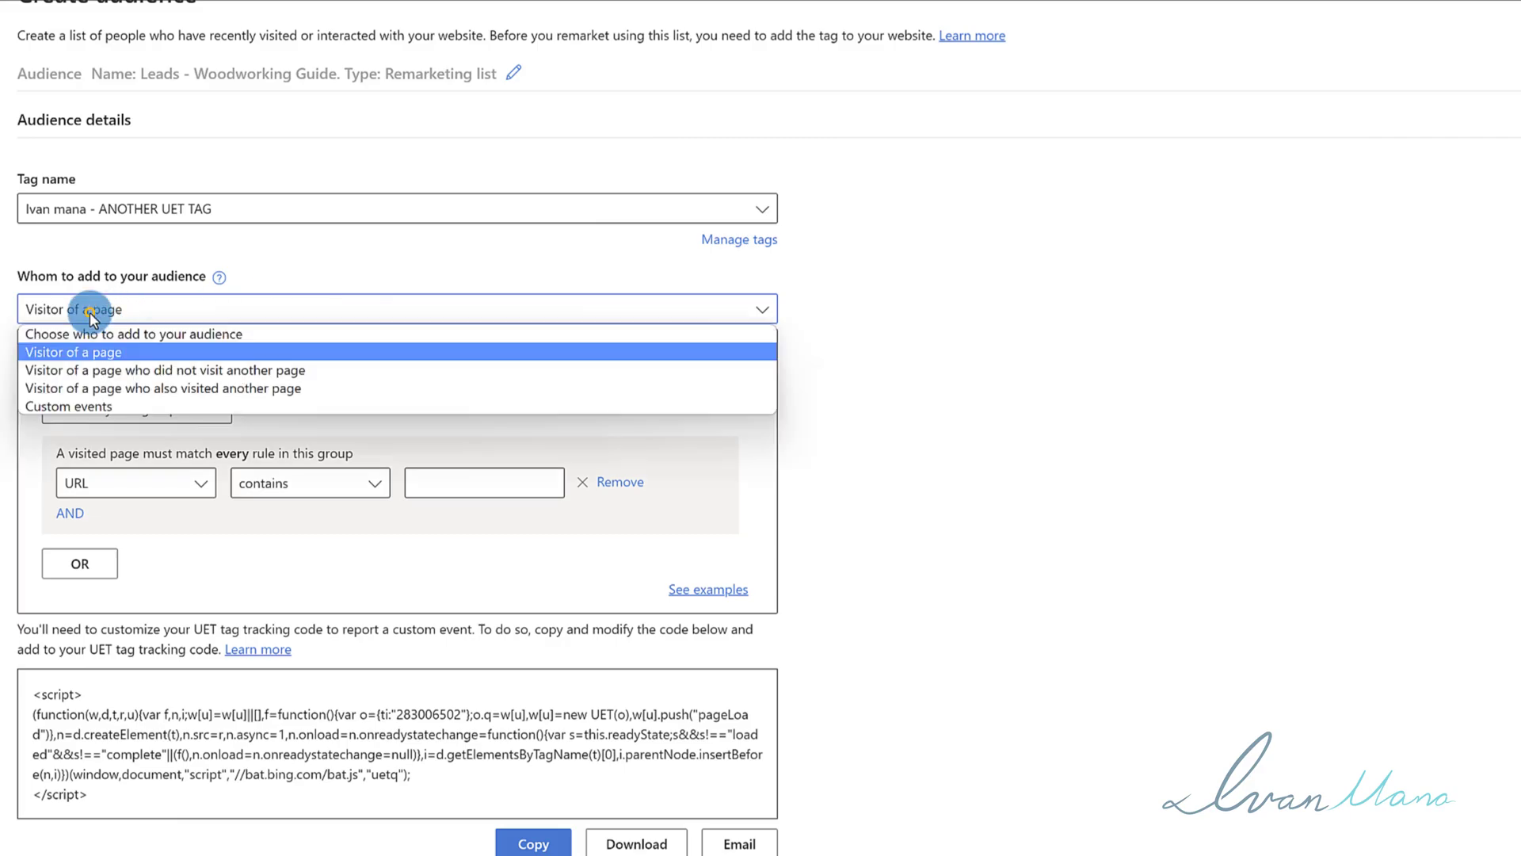
pyautogui.click(88, 374)
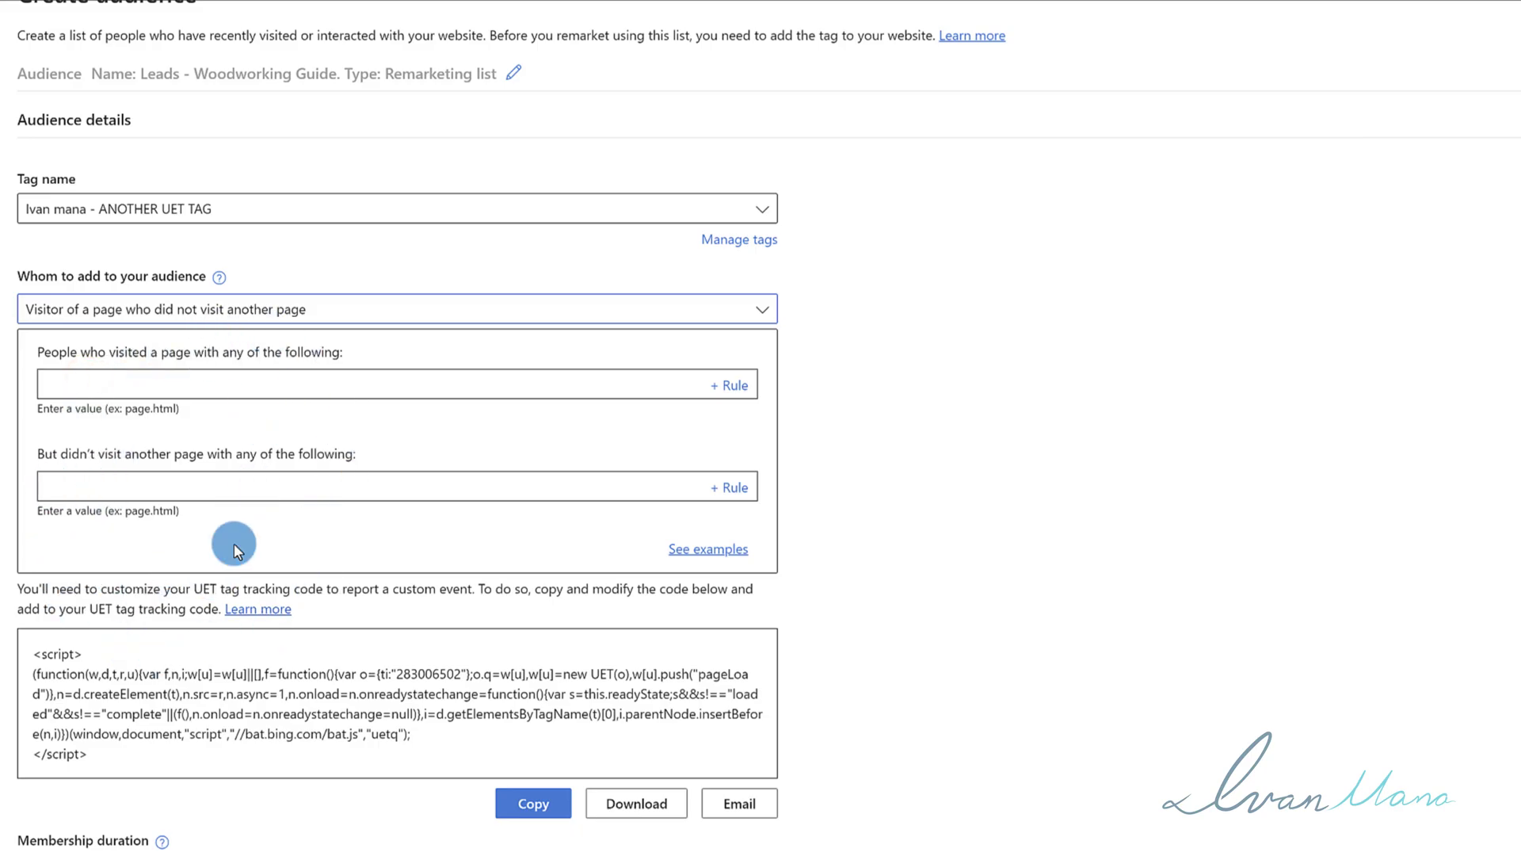
# Set whom to add to the audience to "Visitor of a page".
pyautogui.click(182, 312)
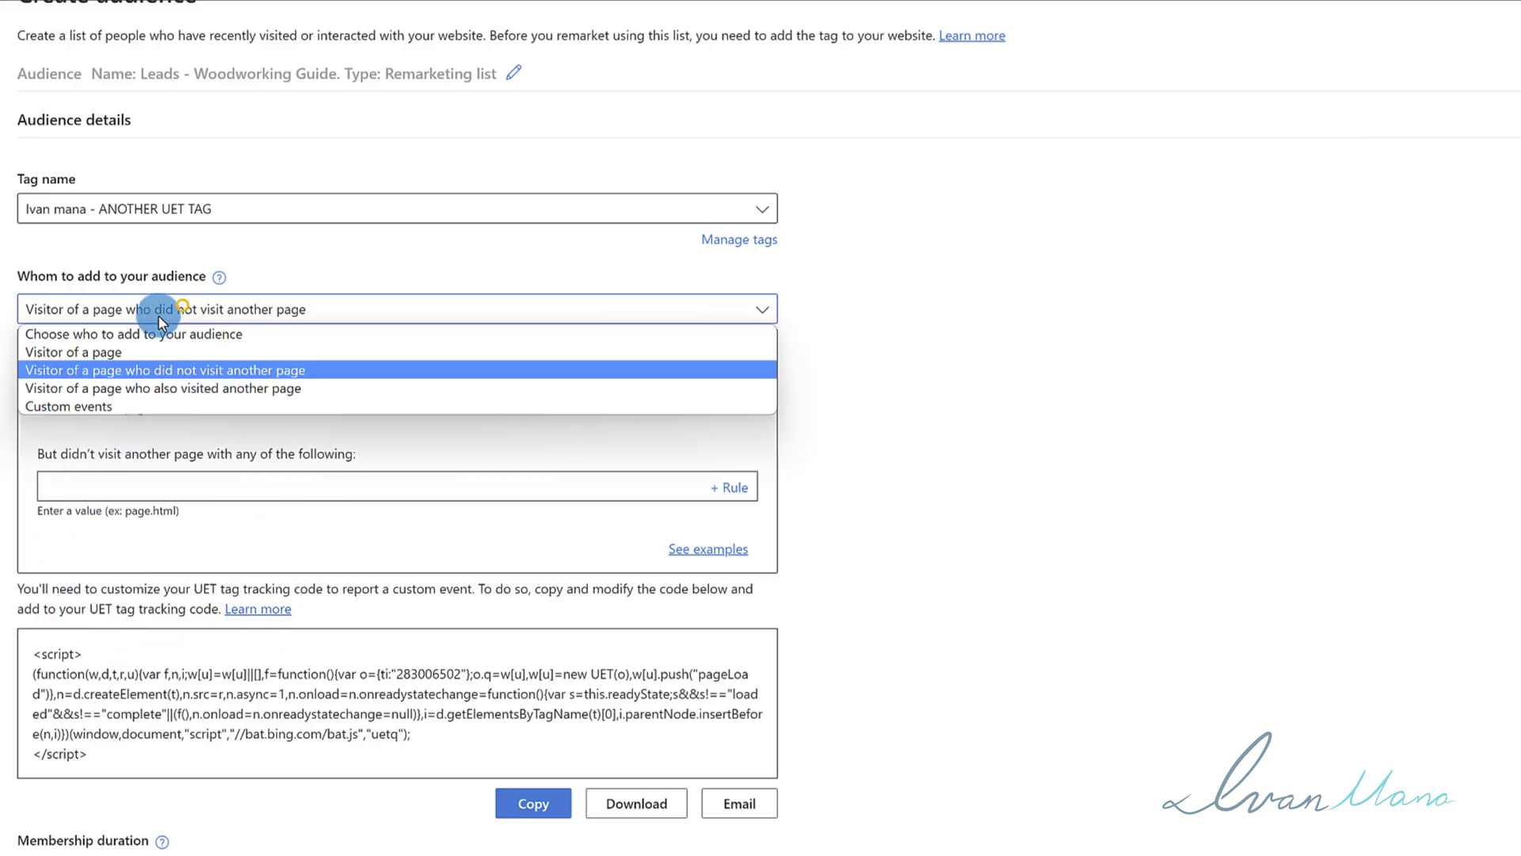
pyautogui.click(81, 349)
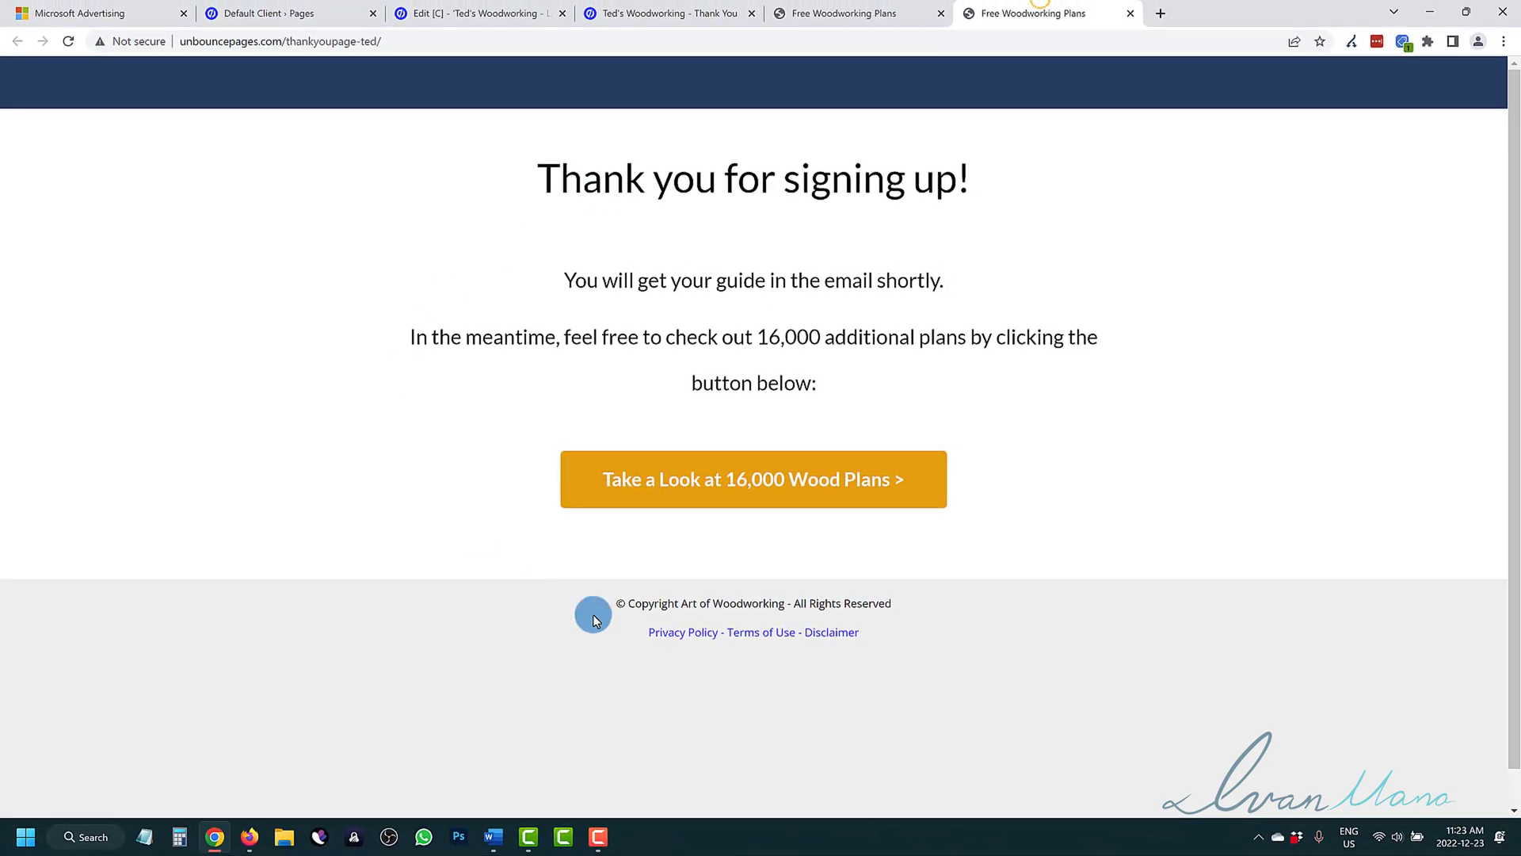
pyautogui.click(89, 12)
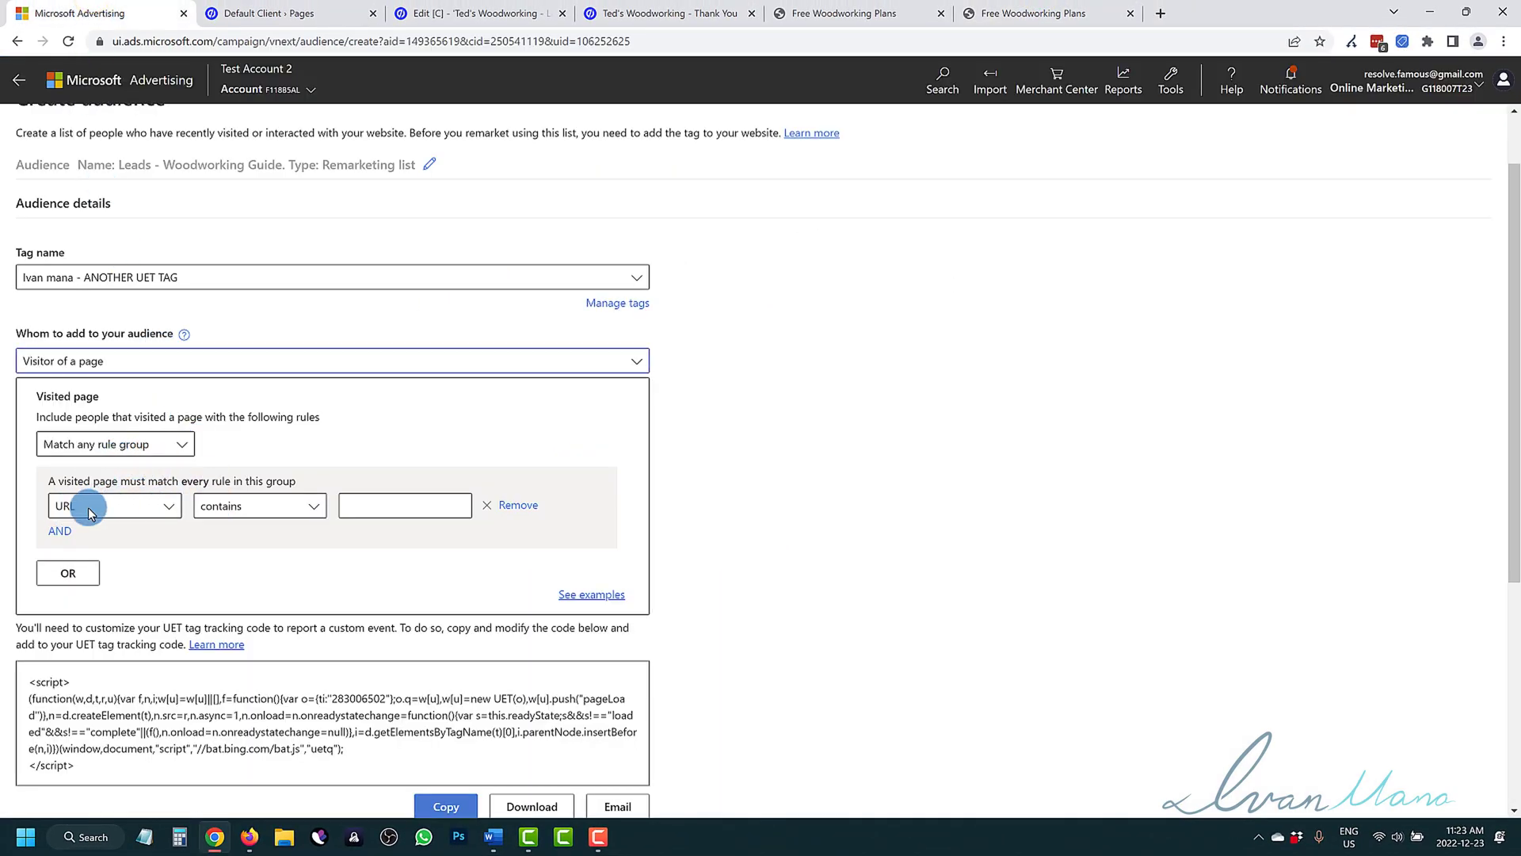
# Copy the live thank-you page's URL and paste it as the value of the "URL contains" rule.
pyautogui.click(1034, 12)
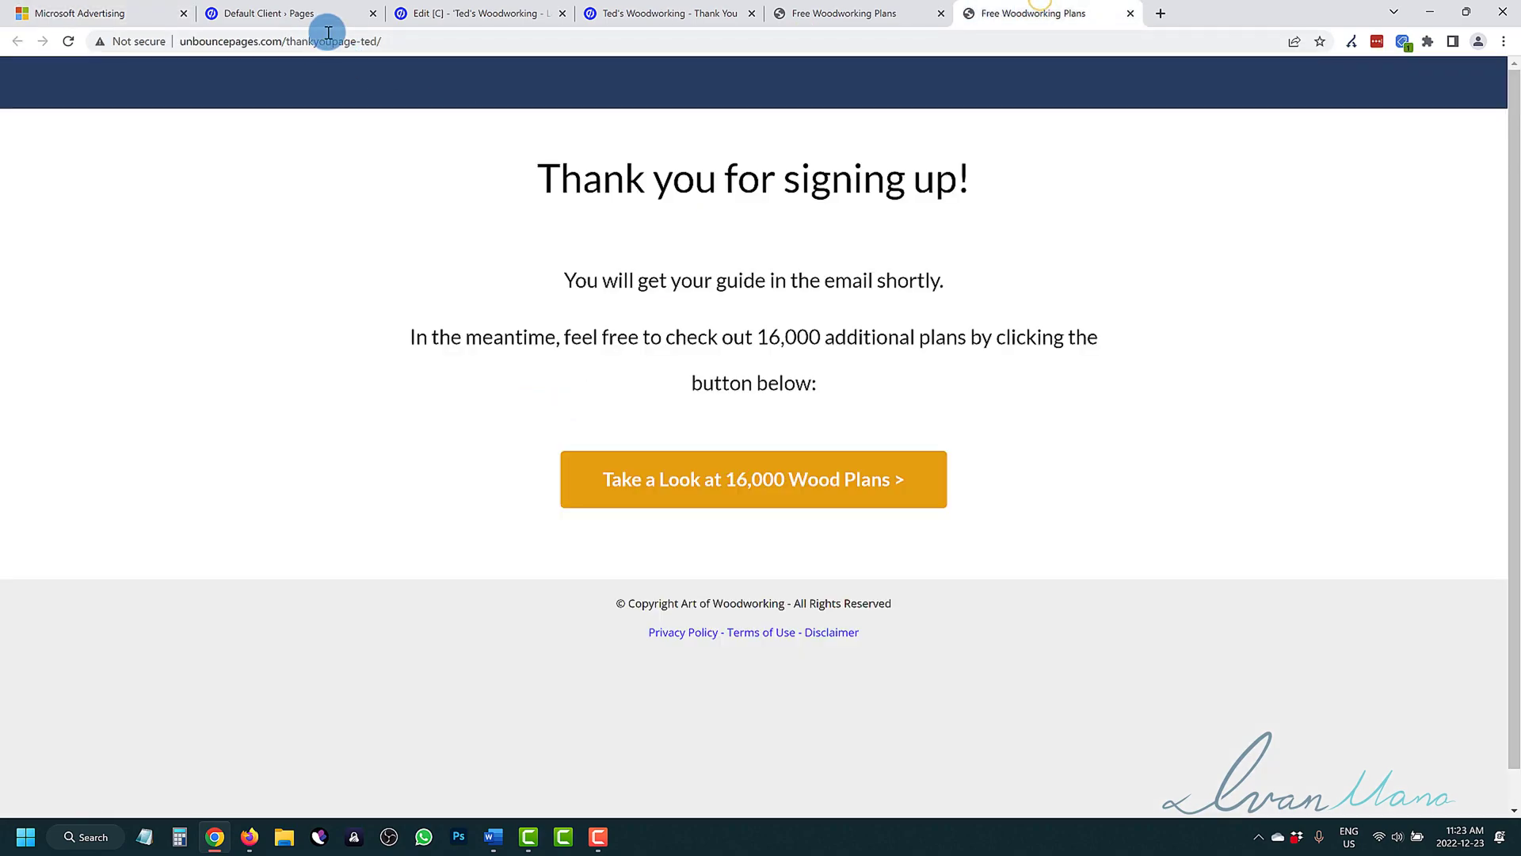
pyautogui.click(359, 33)
pyautogui.rightClick(359, 33)
pyautogui.click(401, 115)
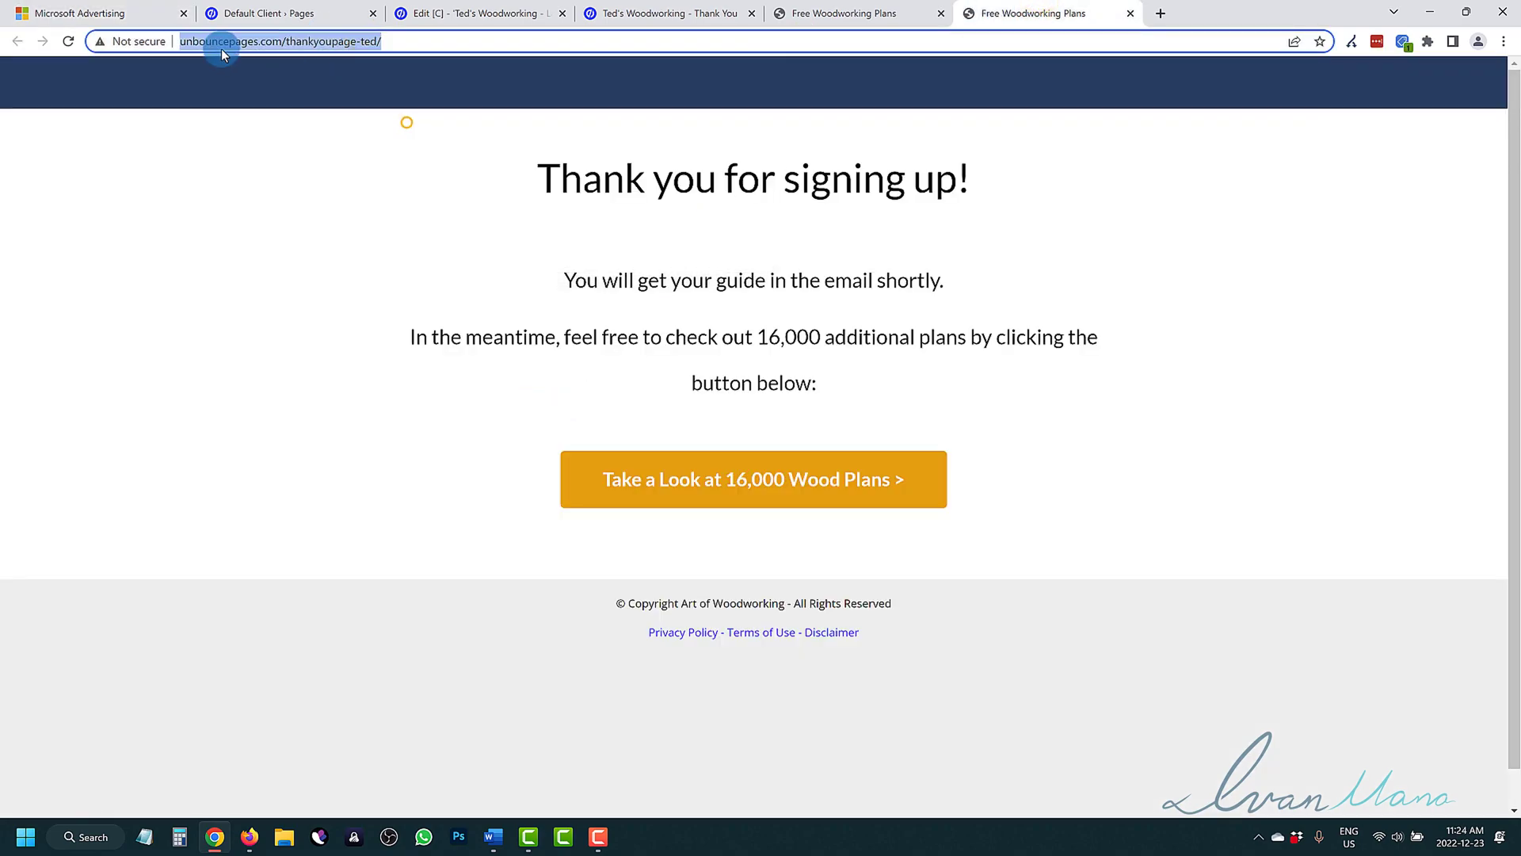
pyautogui.click(79, 13)
pyautogui.rightClick(370, 507)
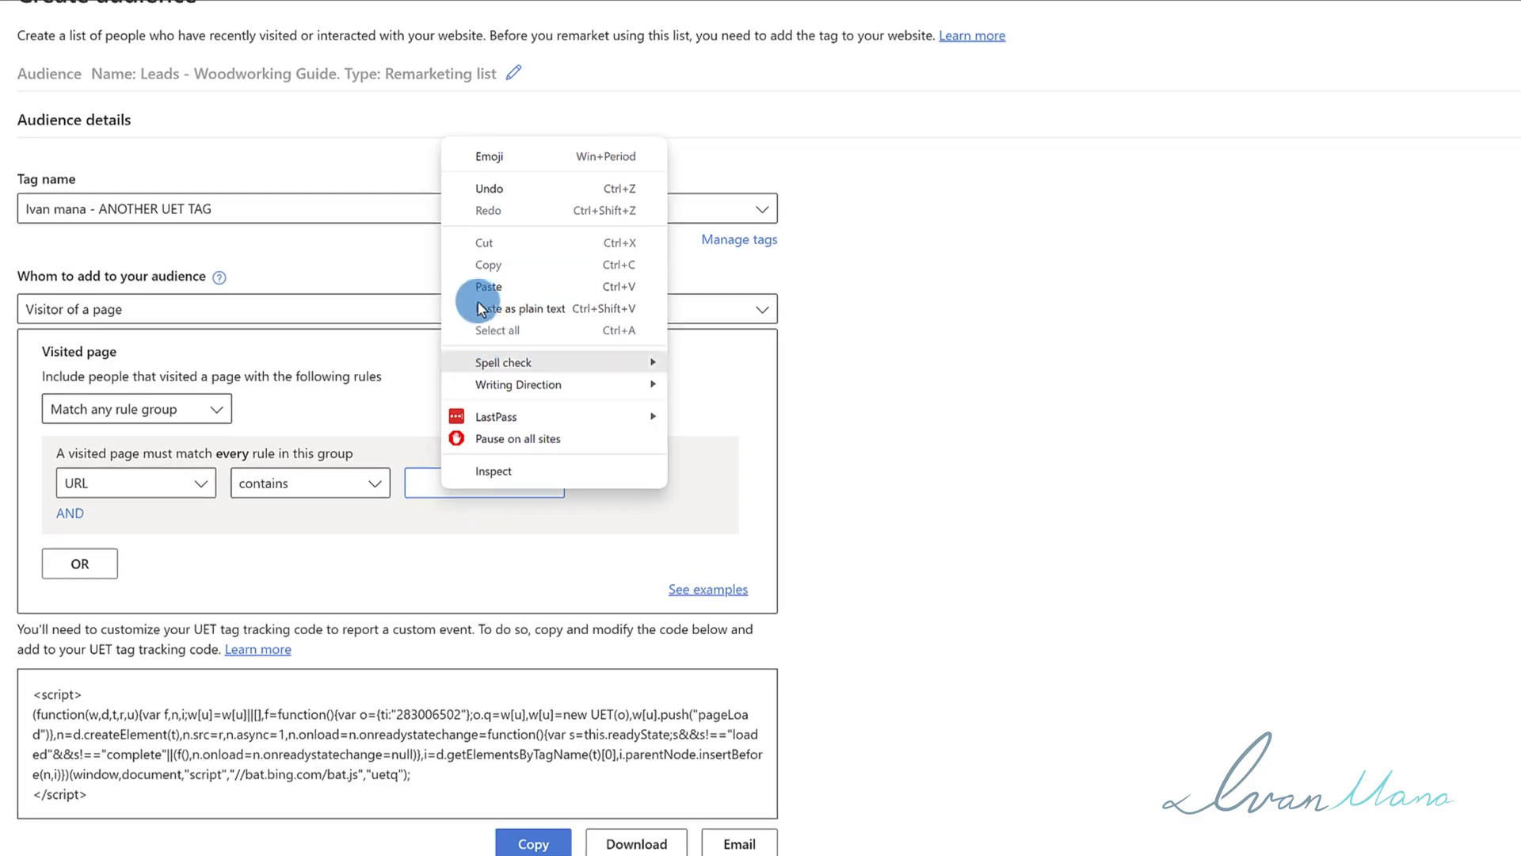
pyautogui.click(486, 283)
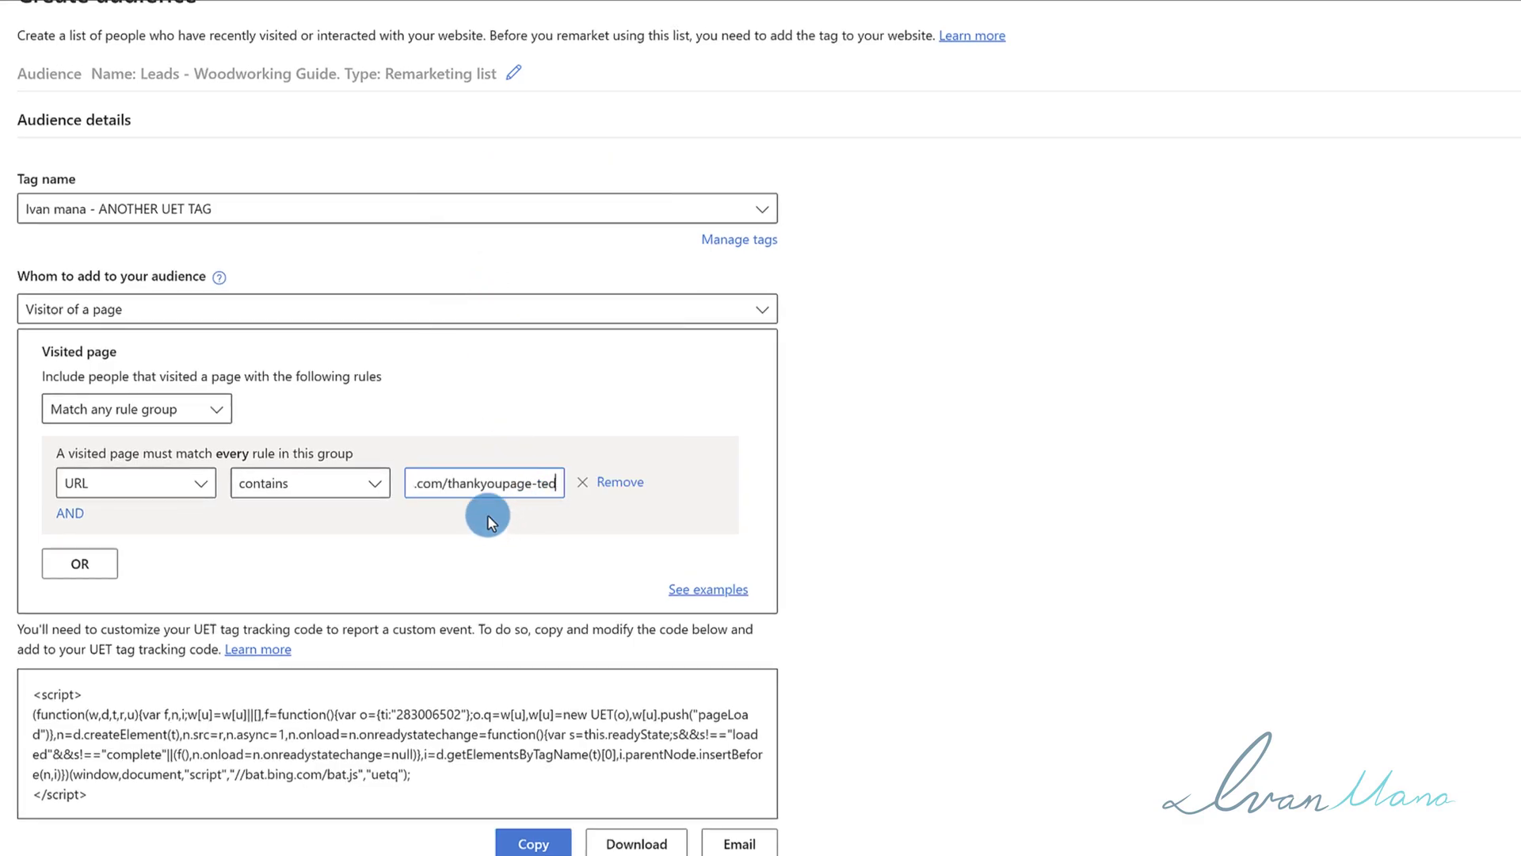
pyautogui.click(480, 485)
pyautogui.moveTo(405, 485); pyautogui.dragTo(398, 488)
pyautogui.click(452, 482)
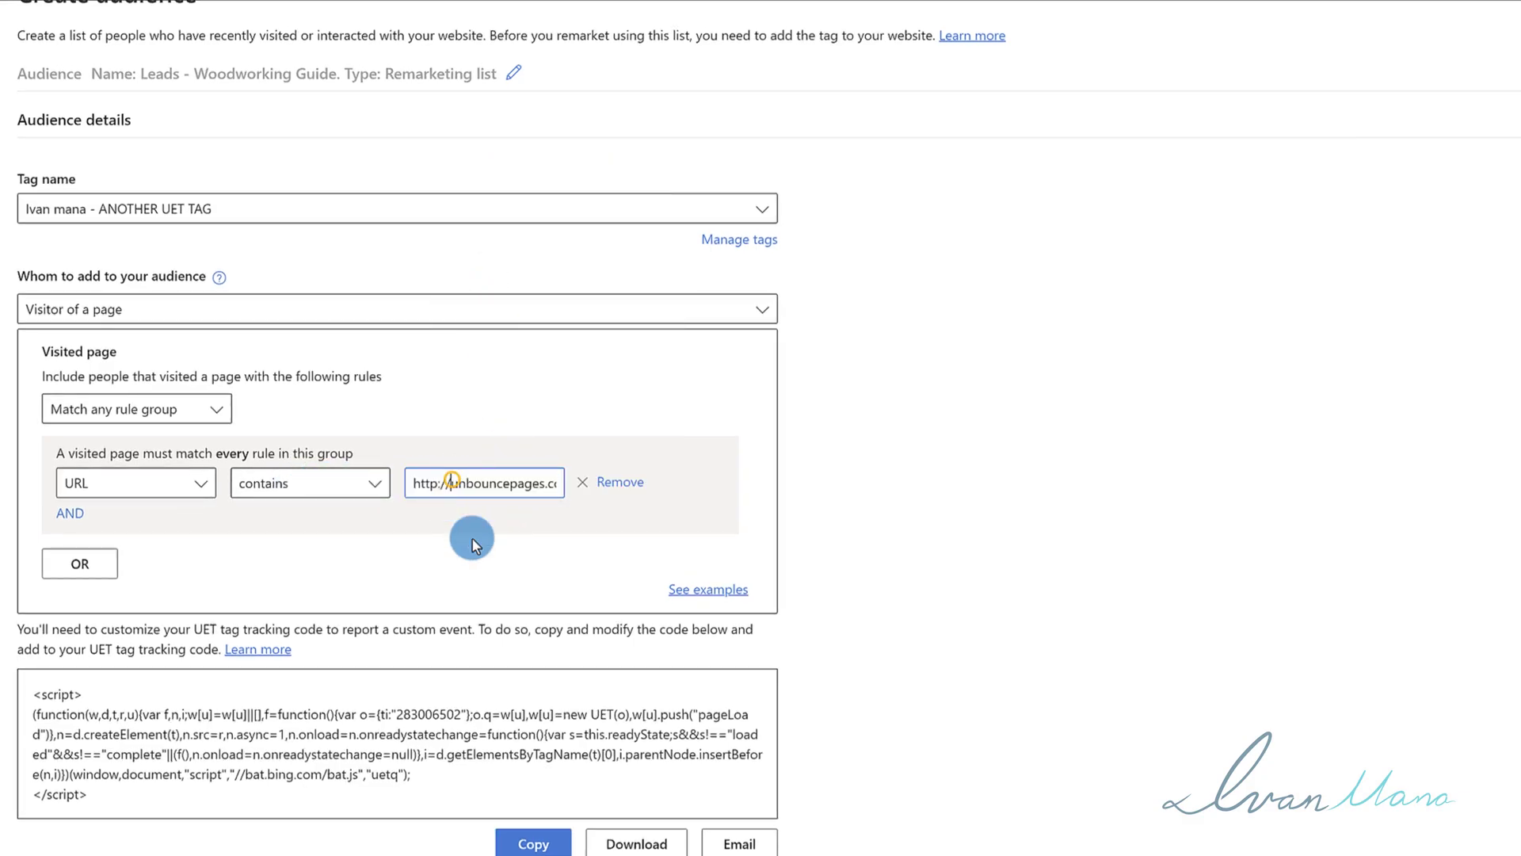
pyautogui.press('BackSpace')
pyautogui.press('BackSpace')
pyautogui.press('BackSpace')
pyautogui.press('BackSpace')
pyautogui.press('BackSpace')
pyautogui.press('BackSpace')
pyautogui.click(428, 484)
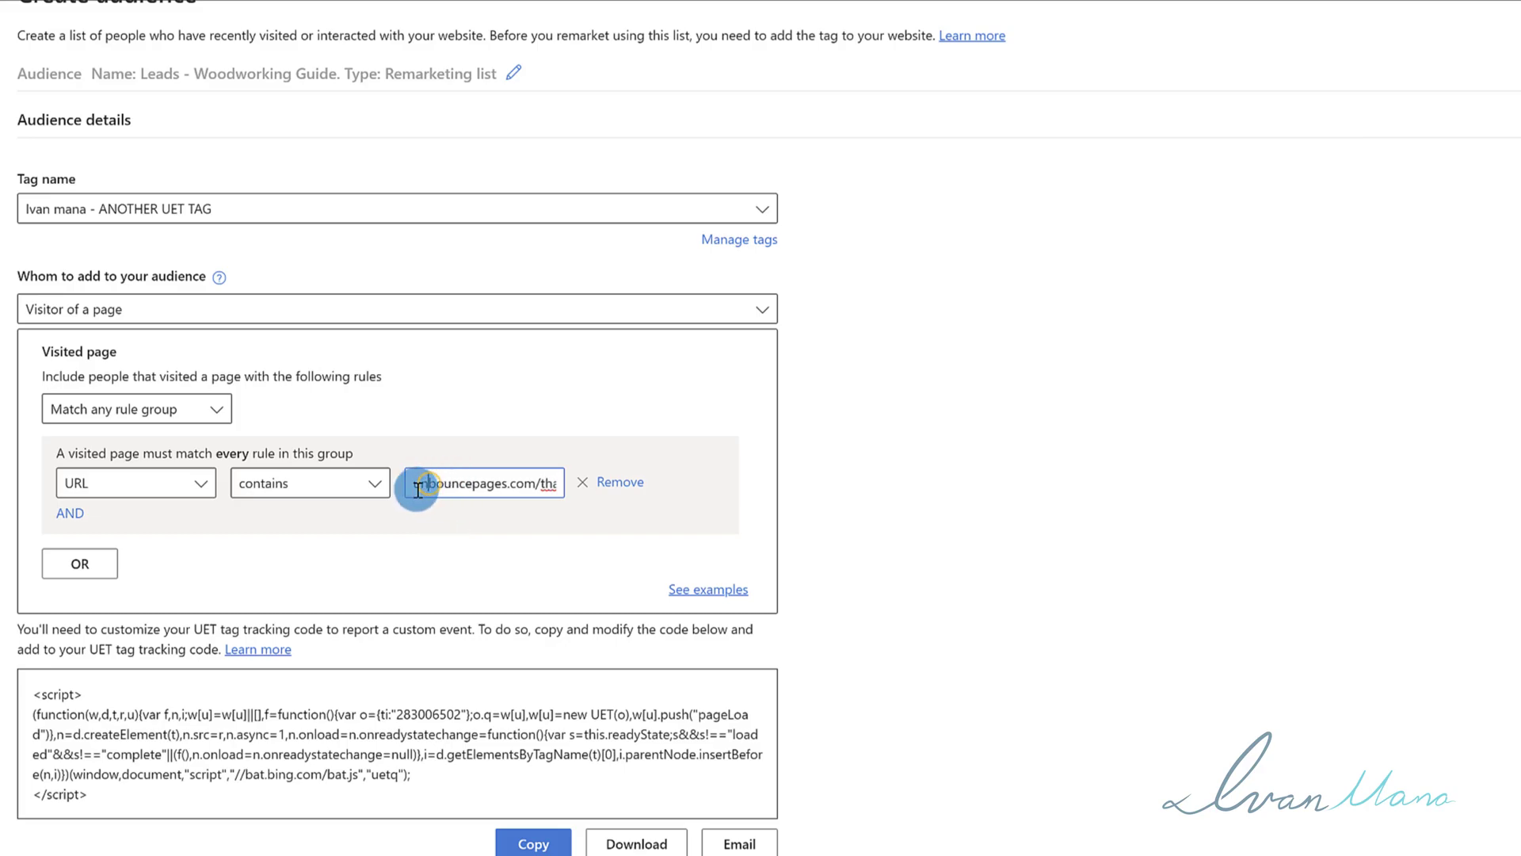
pyautogui.click(473, 493)
pyautogui.click(421, 481)
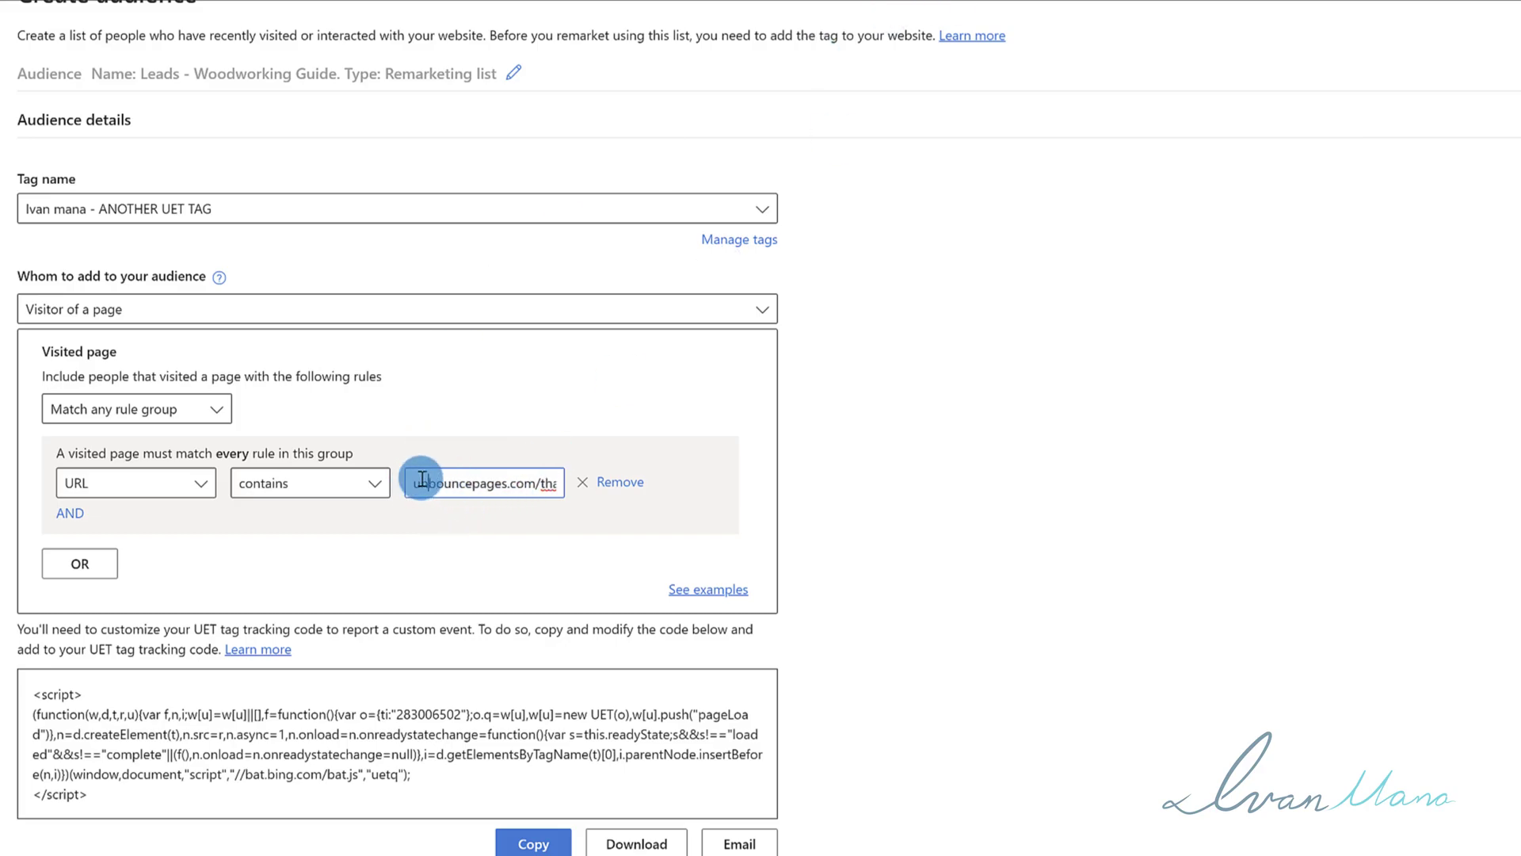
# Compare the rule's URL value with the address of the live thank-you page.
pyautogui.moveTo(420, 480); pyautogui.dragTo(635, 485)
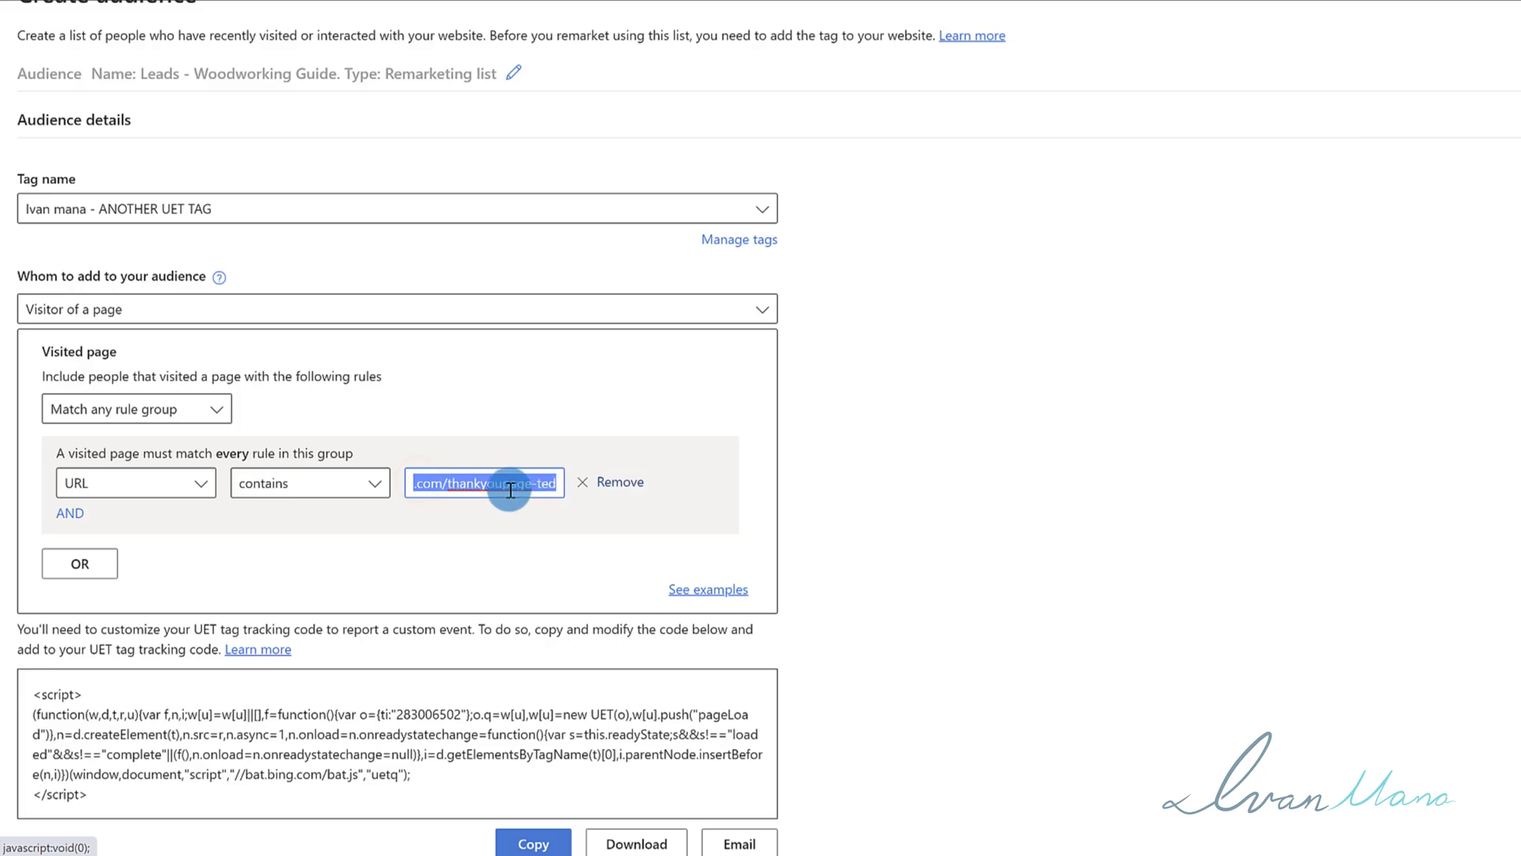
pyautogui.click(1030, 12)
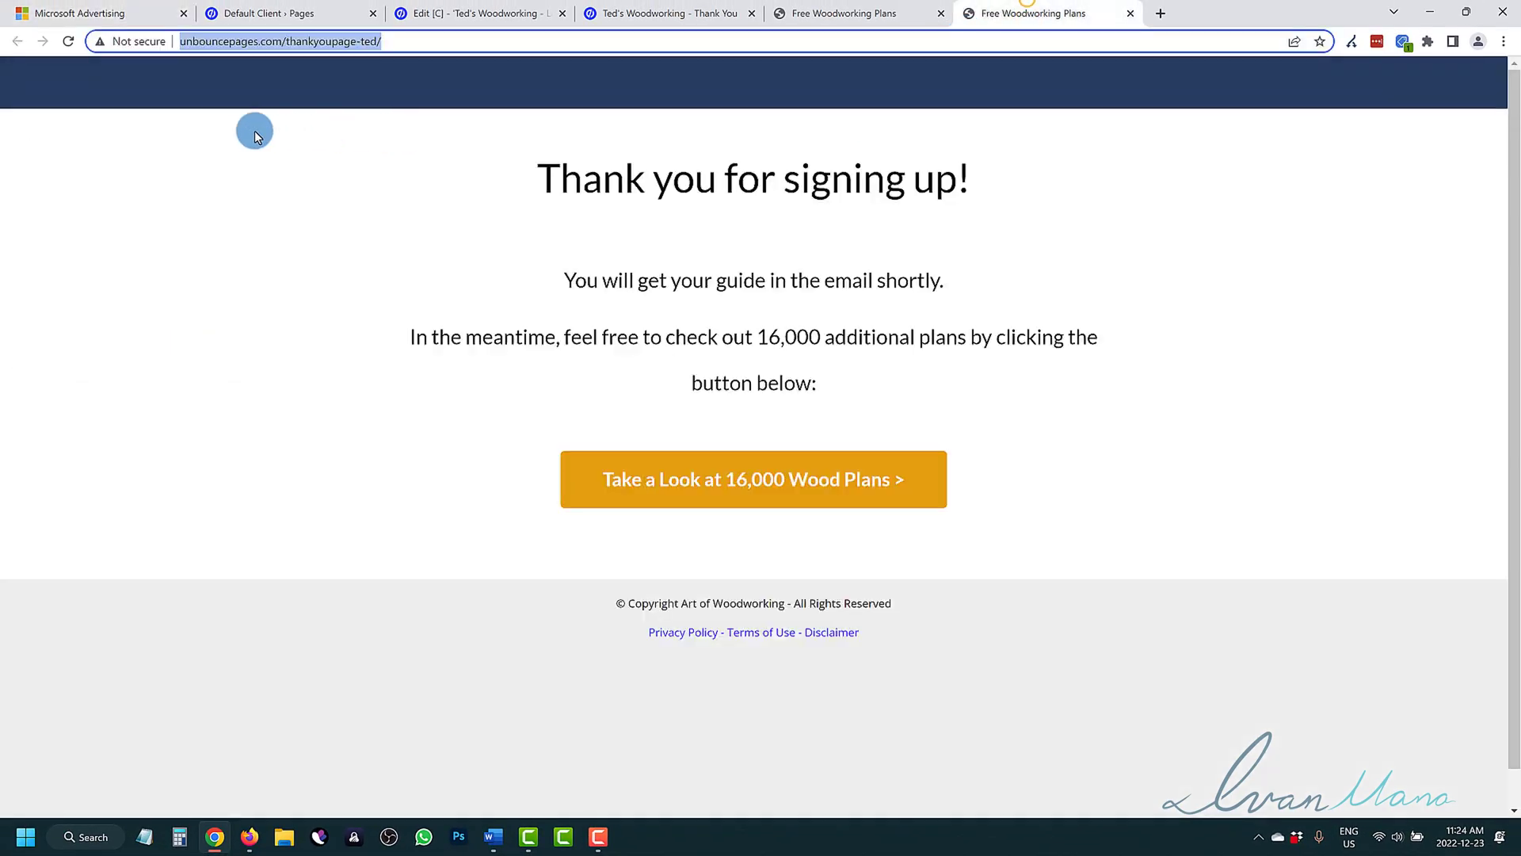
pyautogui.click(229, 268)
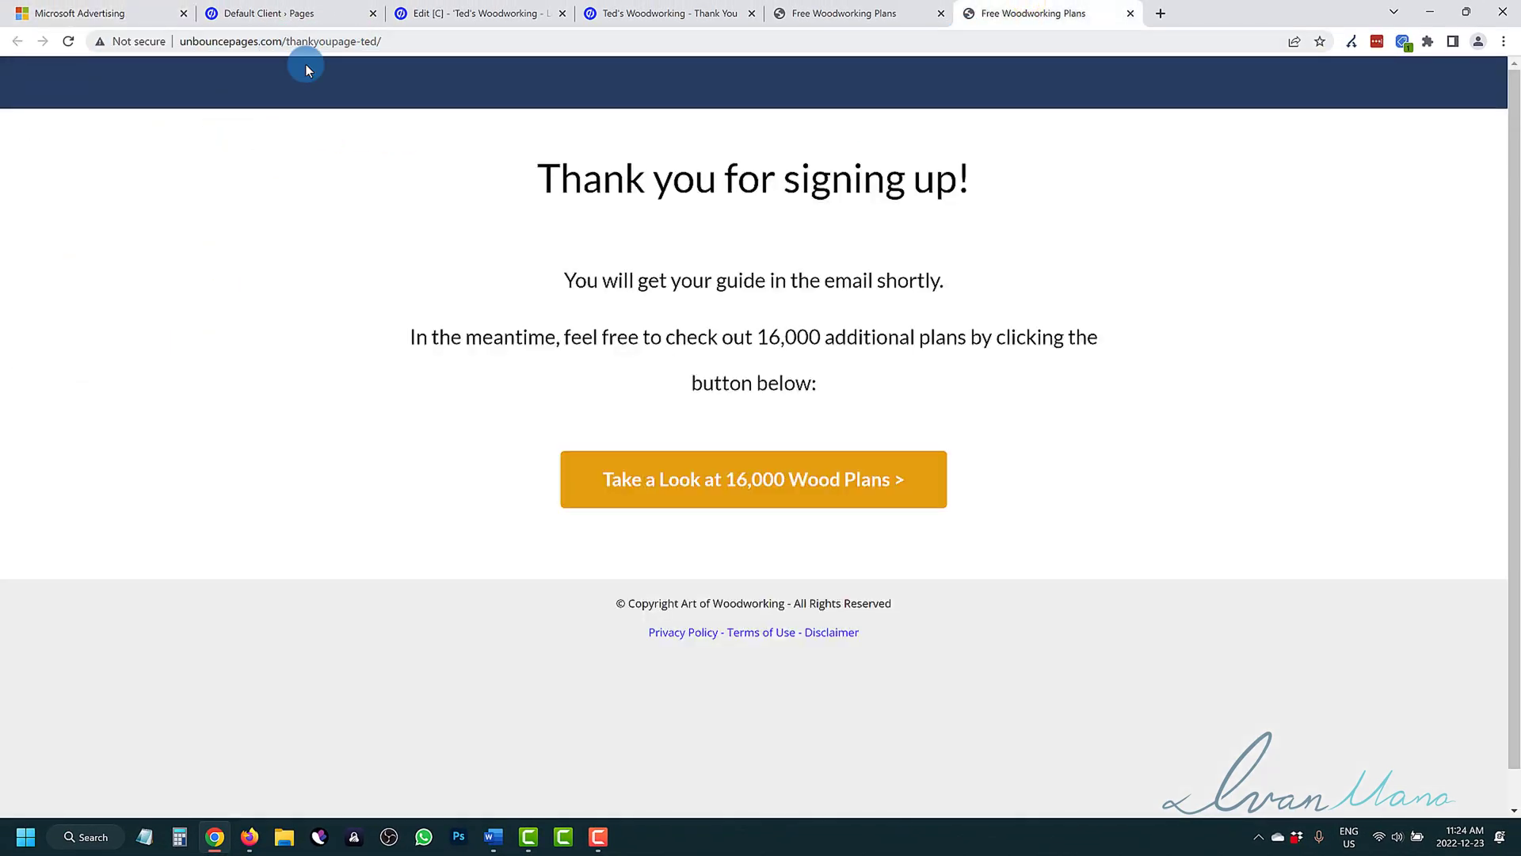
pyautogui.hotkey('ctrl', '1')
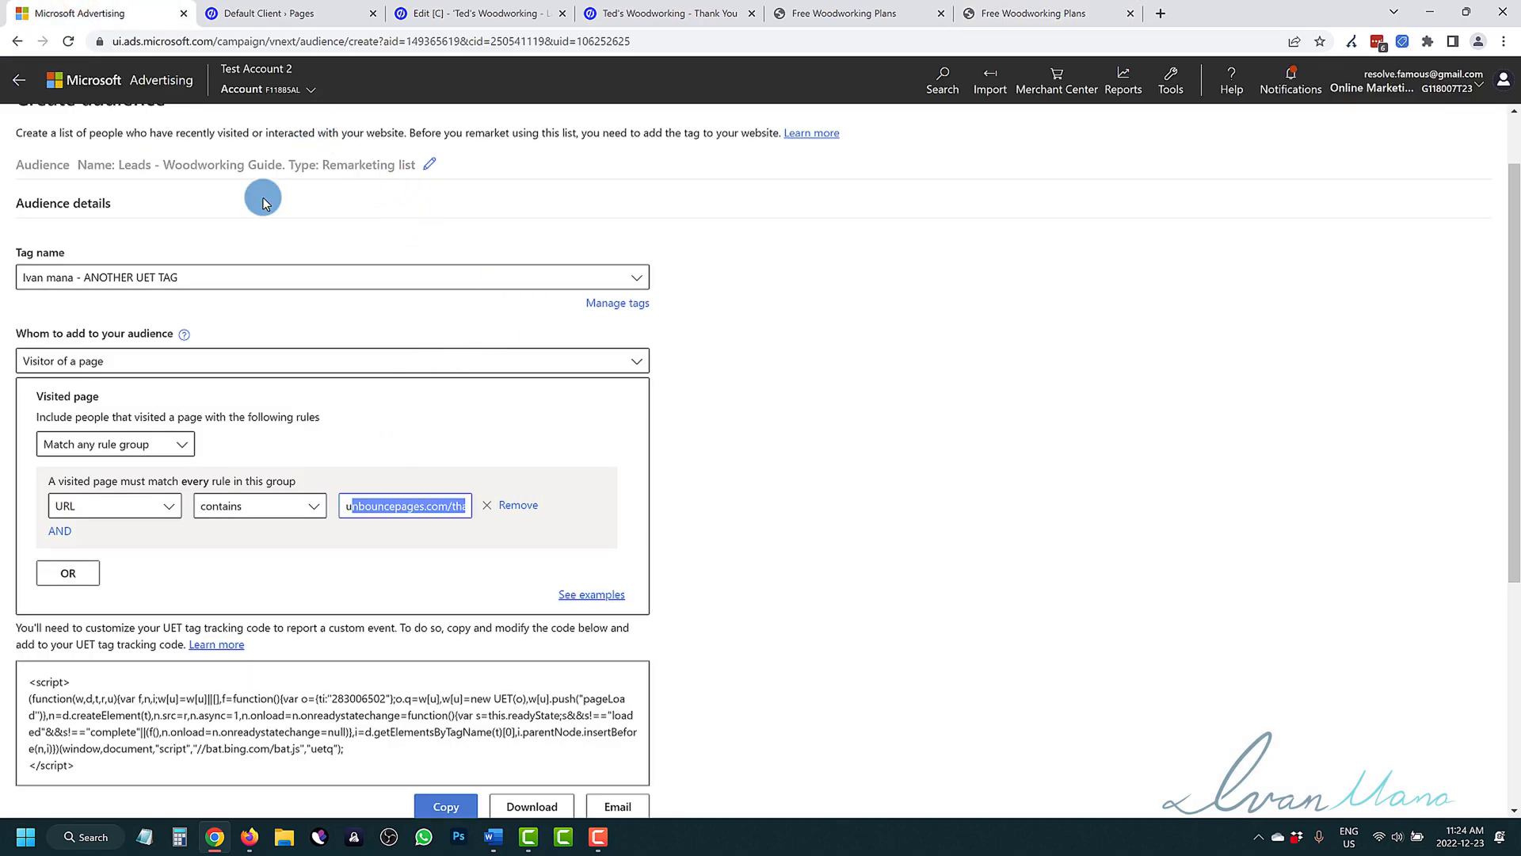
pyautogui.click(372, 507)
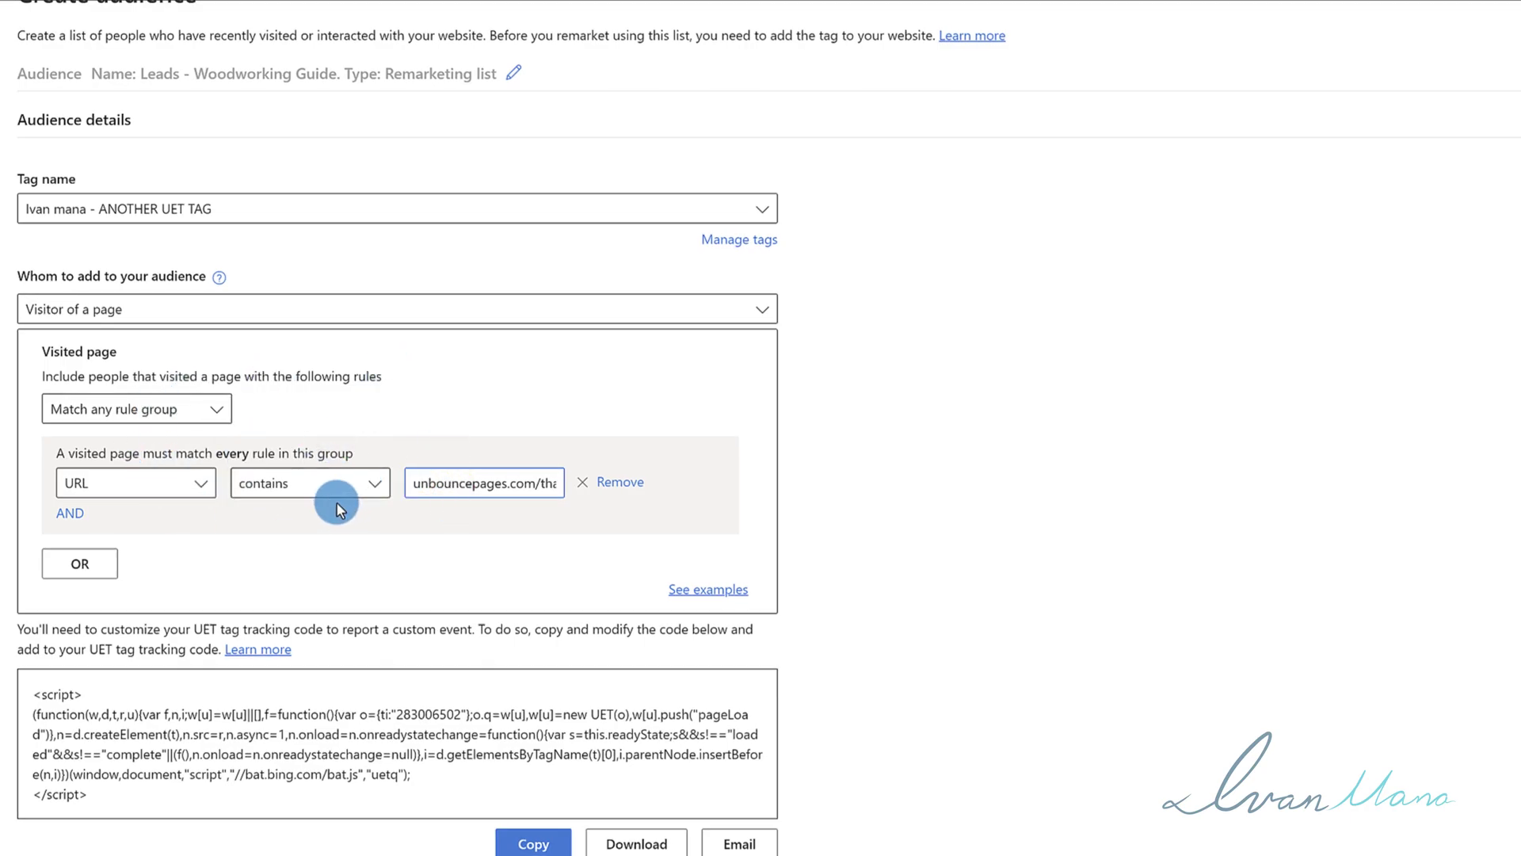
pyautogui.moveTo(418, 478); pyautogui.dragTo(642, 480)
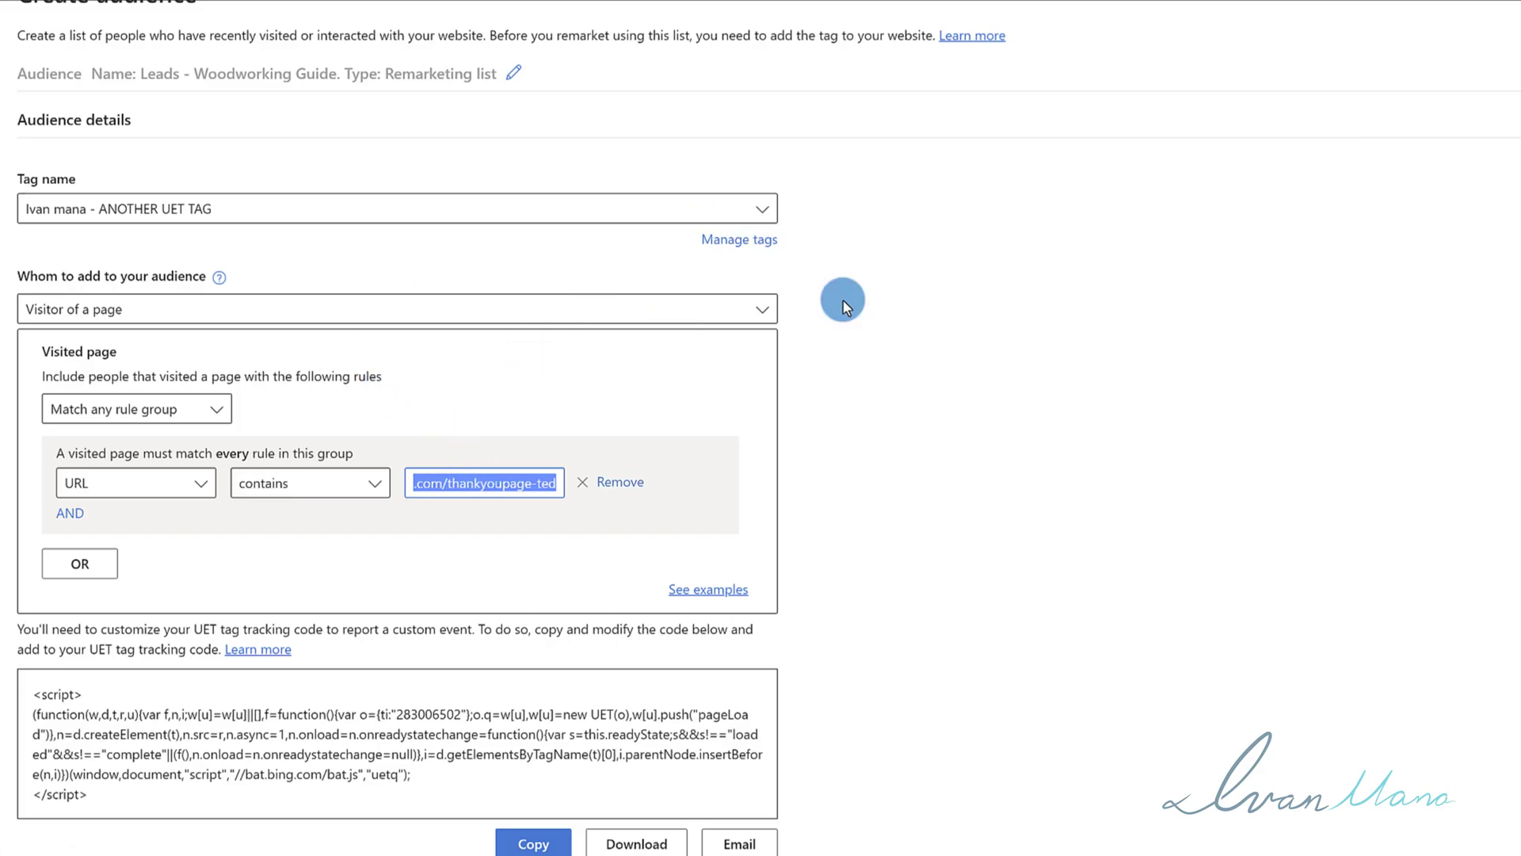
# Review the remaining audience details, especially the membership duration and how it relates to the visited-page rule.
pyautogui.scroll(-3, 557, 464)
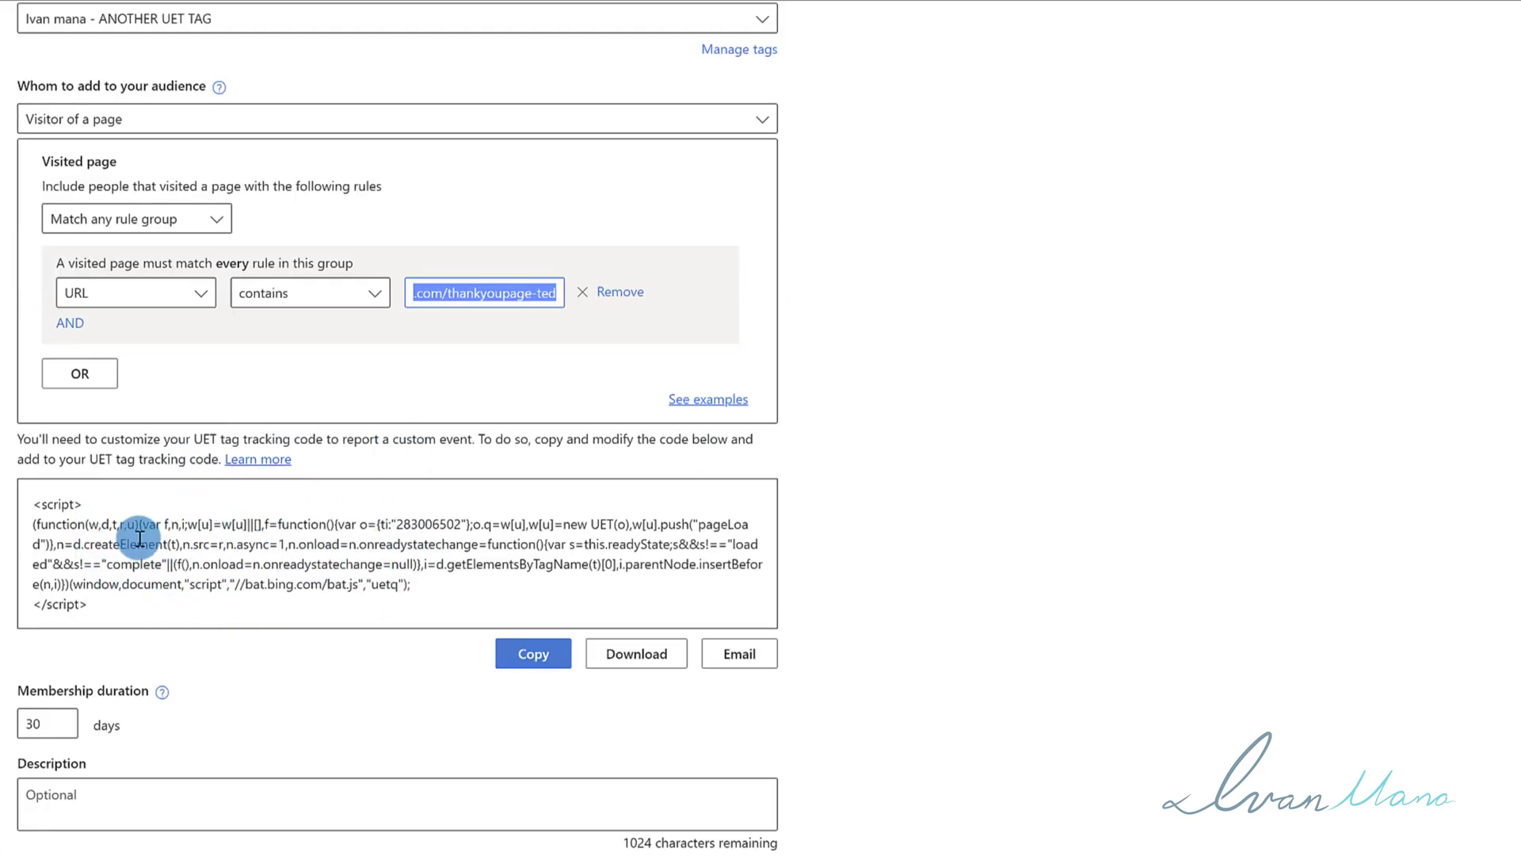
pyautogui.scroll(-3, 226, 531)
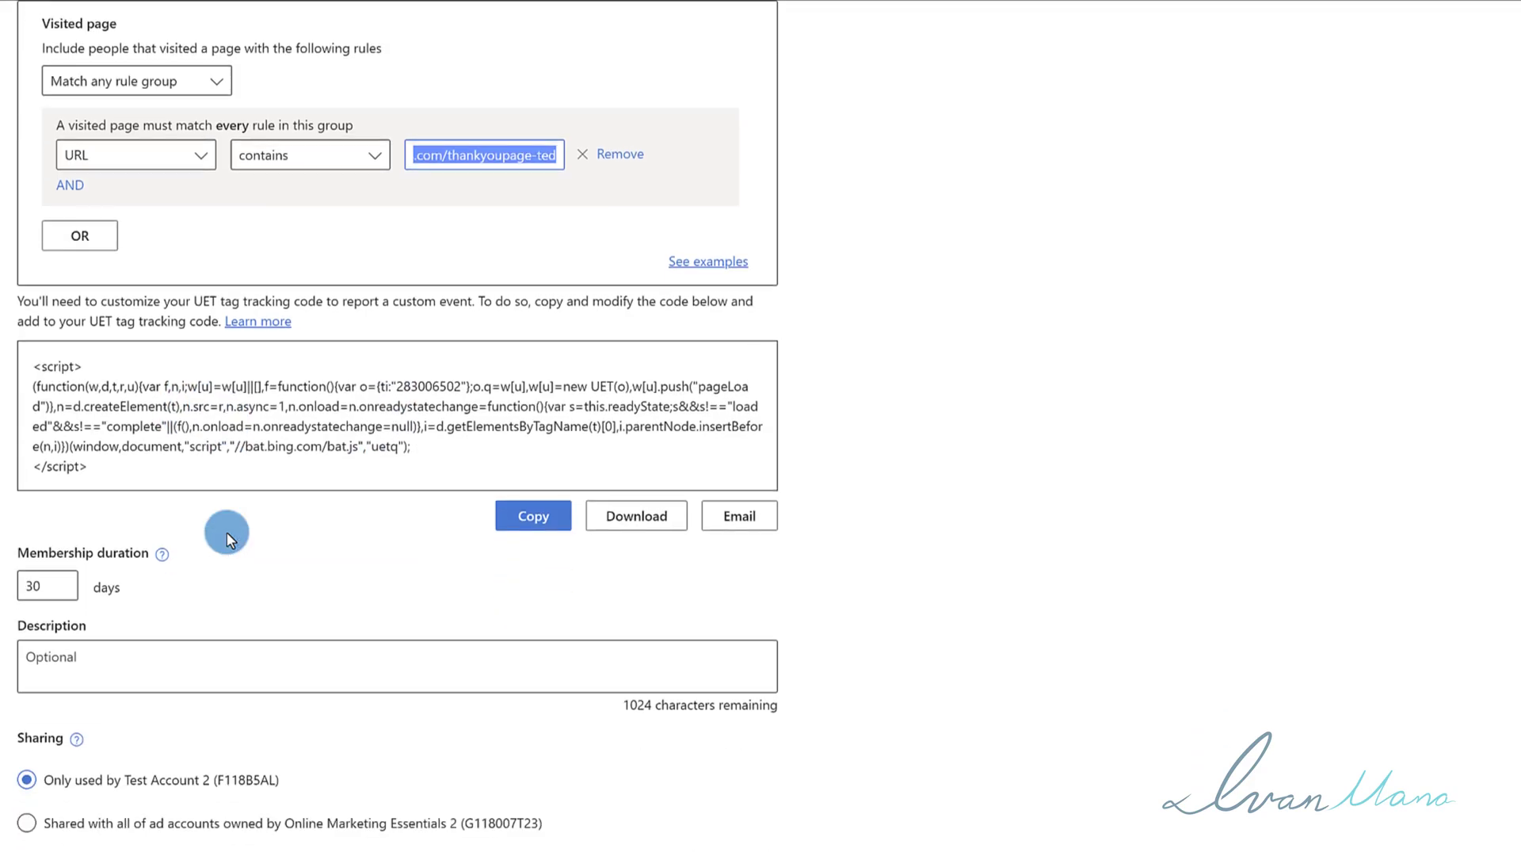
pyautogui.click(28, 528)
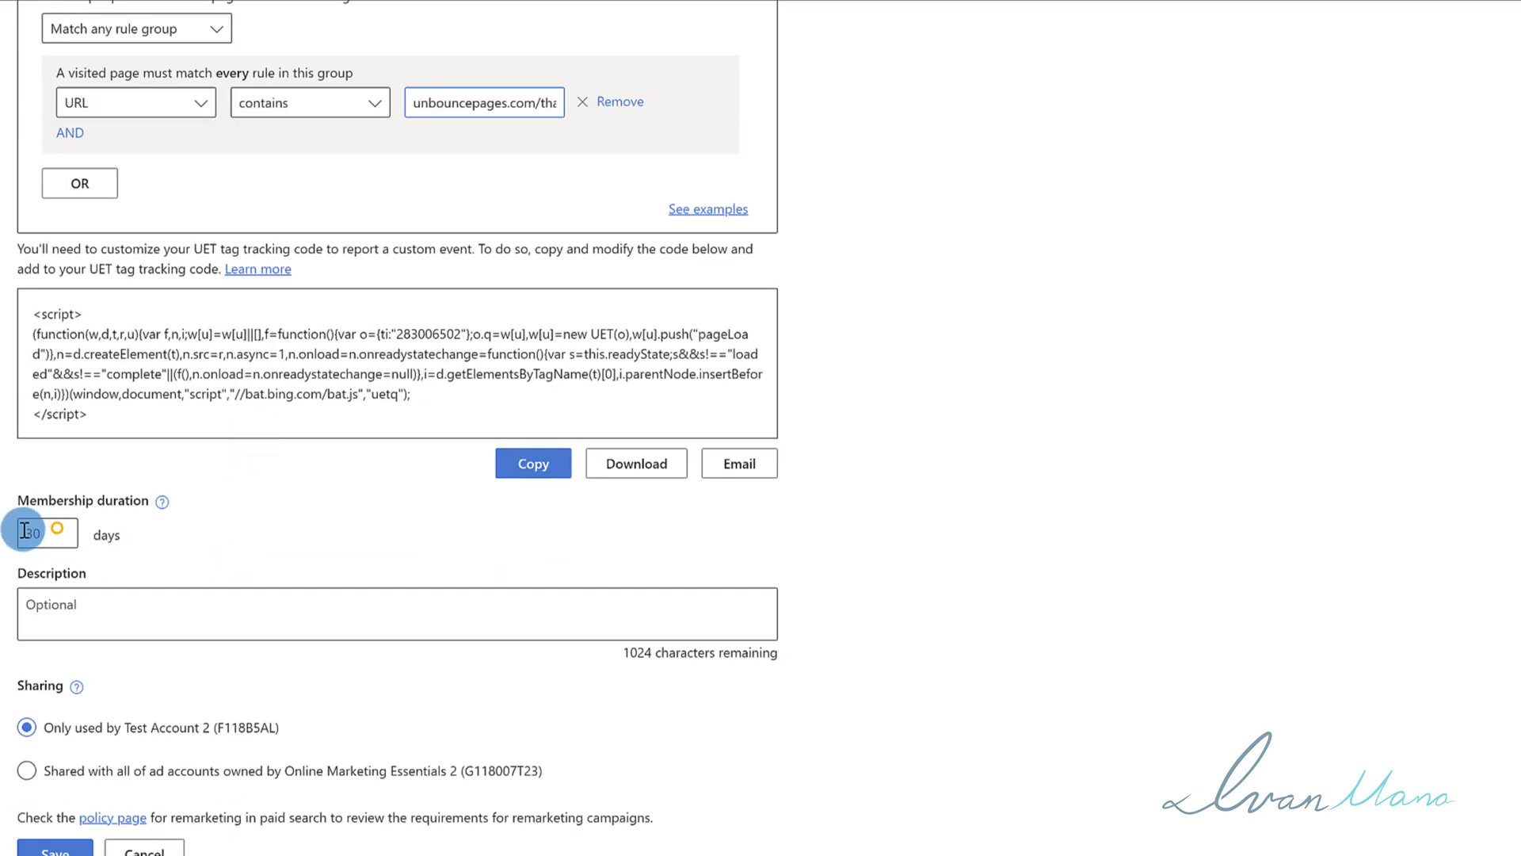
pyautogui.click(38, 532)
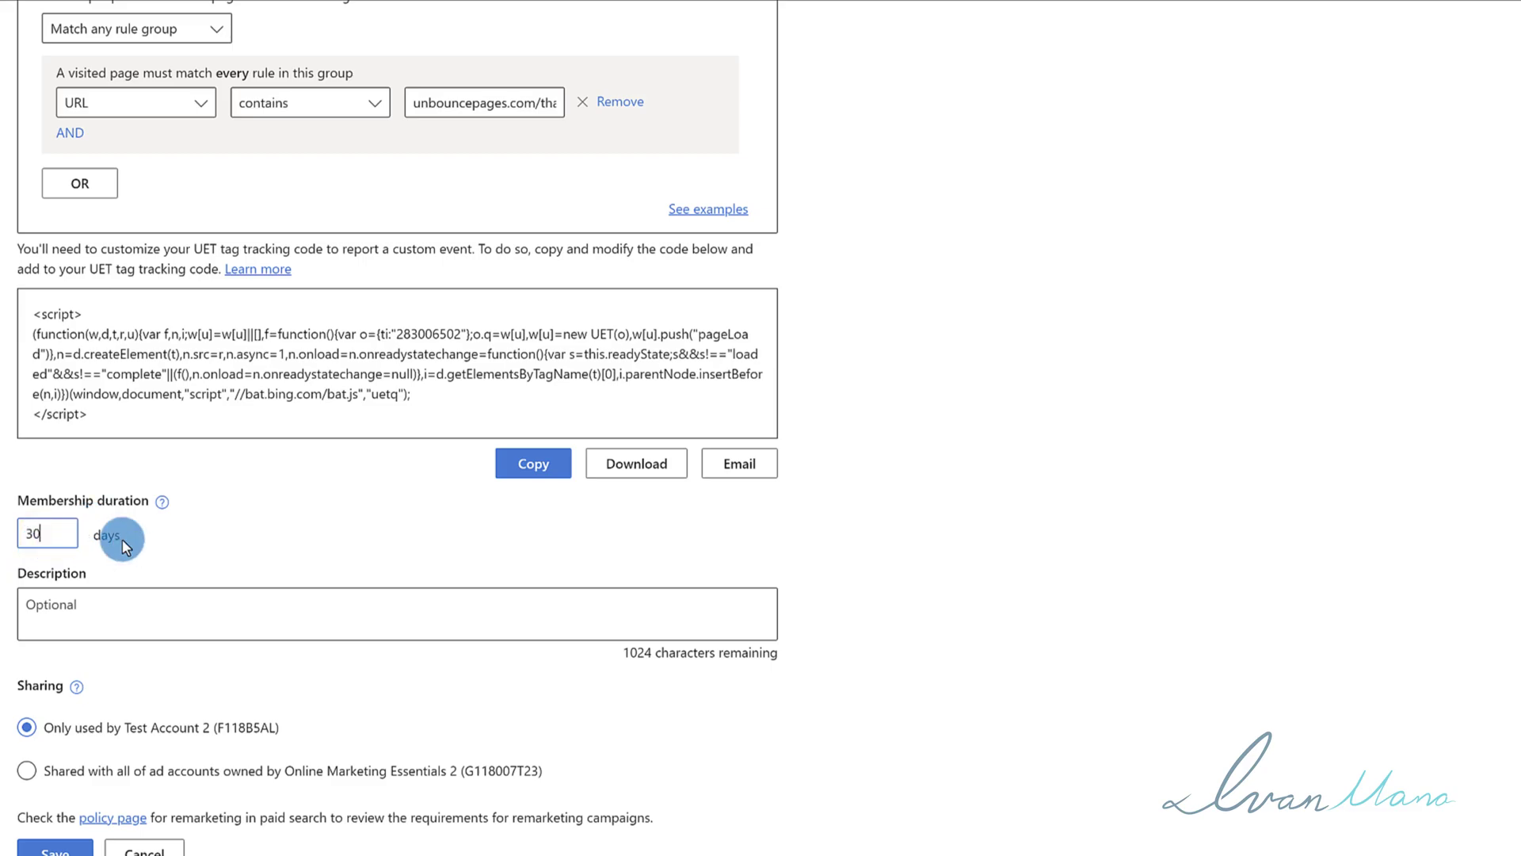
pyautogui.scroll(3, 122, 539)
pyautogui.scroll(-1, 159, 619)
pyautogui.scroll(2, 177, 583)
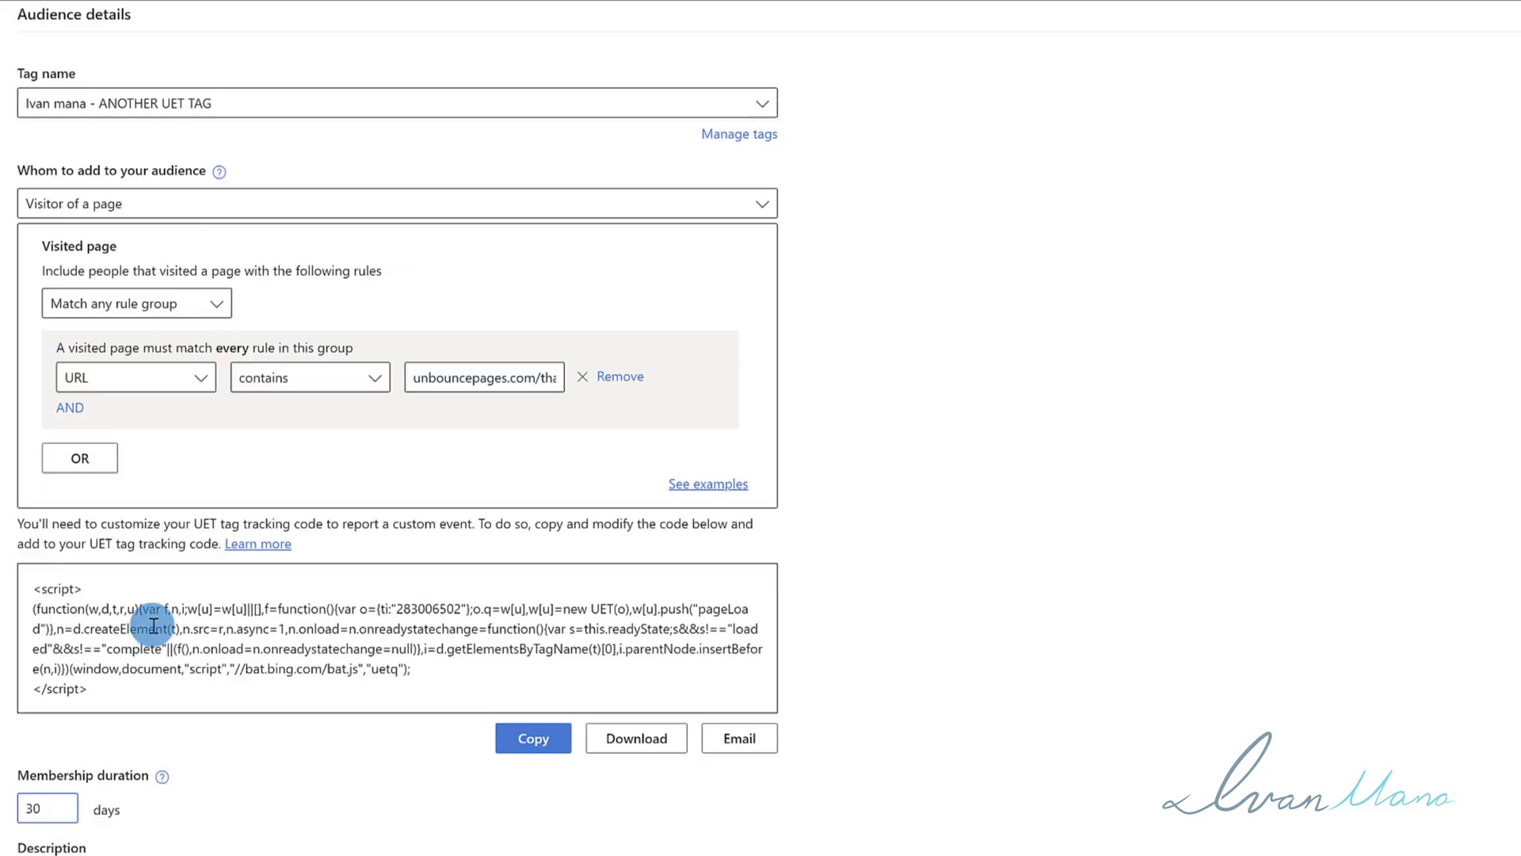
pyautogui.scroll(-3, 221, 617)
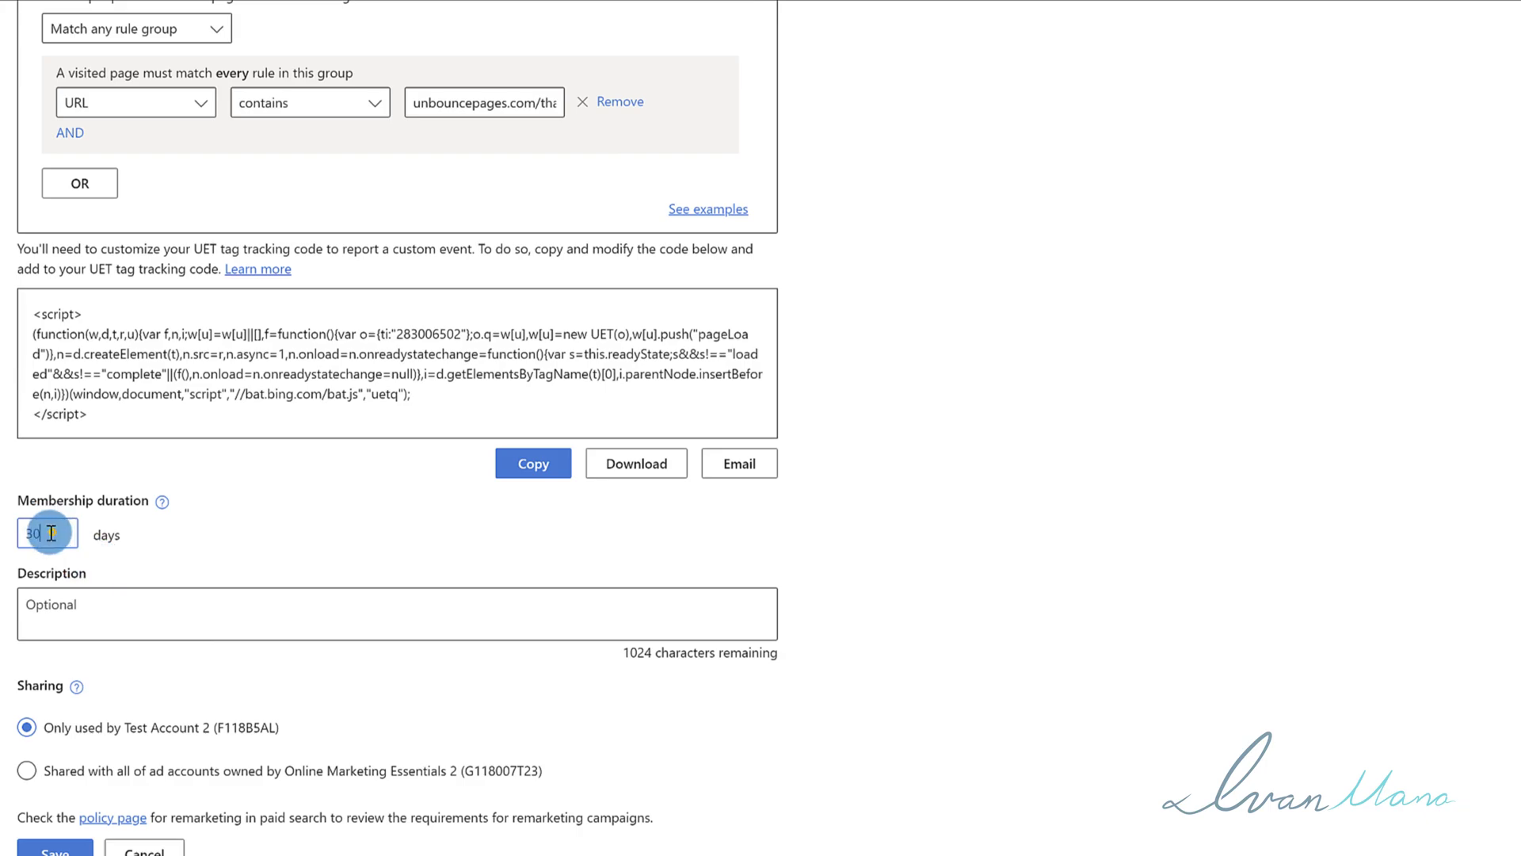
pyautogui.moveTo(49, 532); pyautogui.dragTo(17, 533)
pyautogui.scroll(-1, 225, 507)
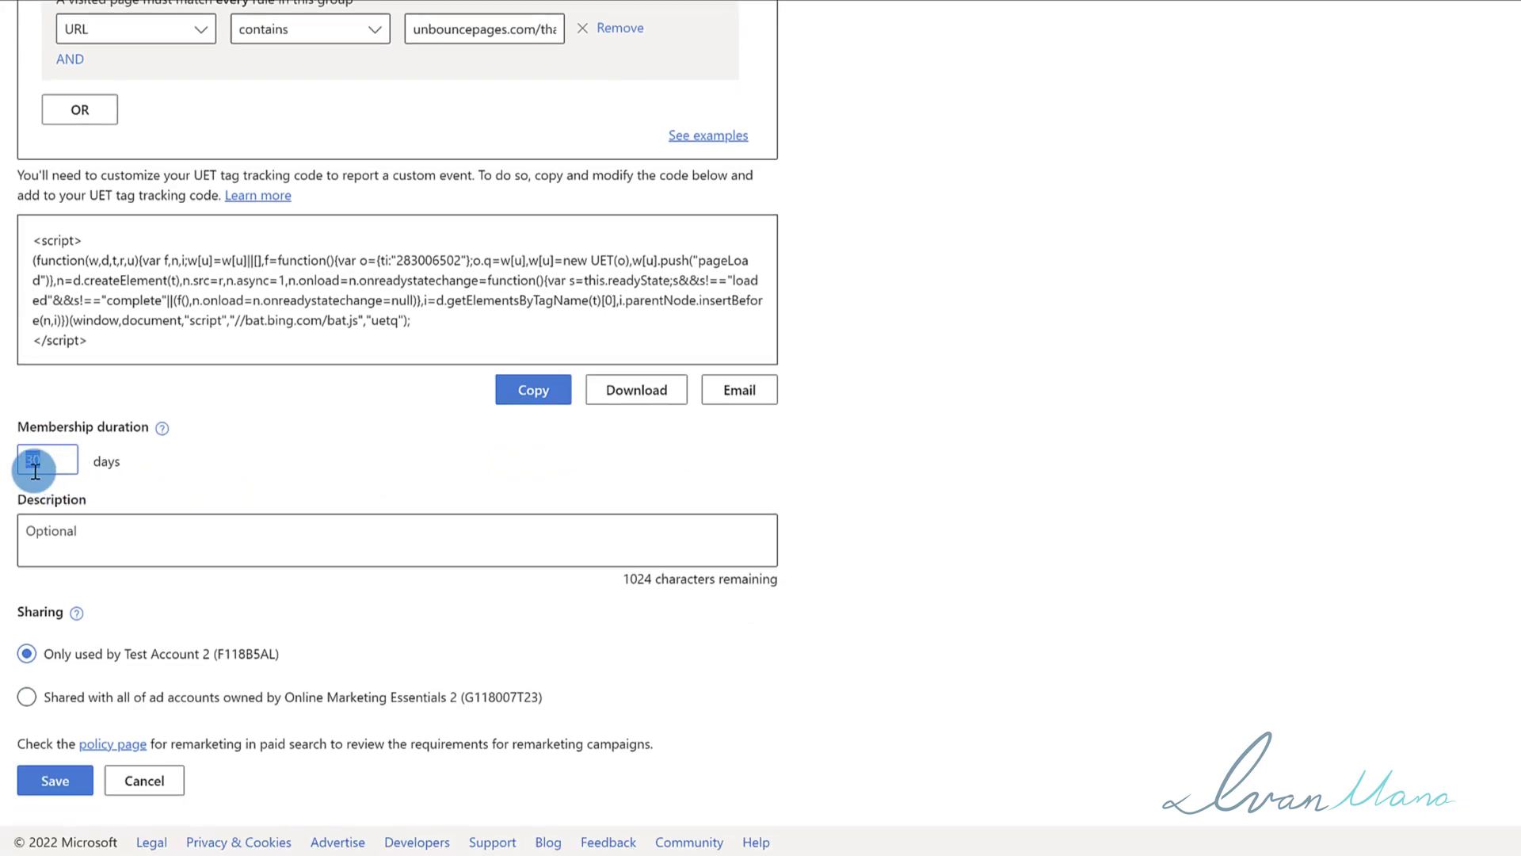
pyautogui.doubleClick(38, 458)
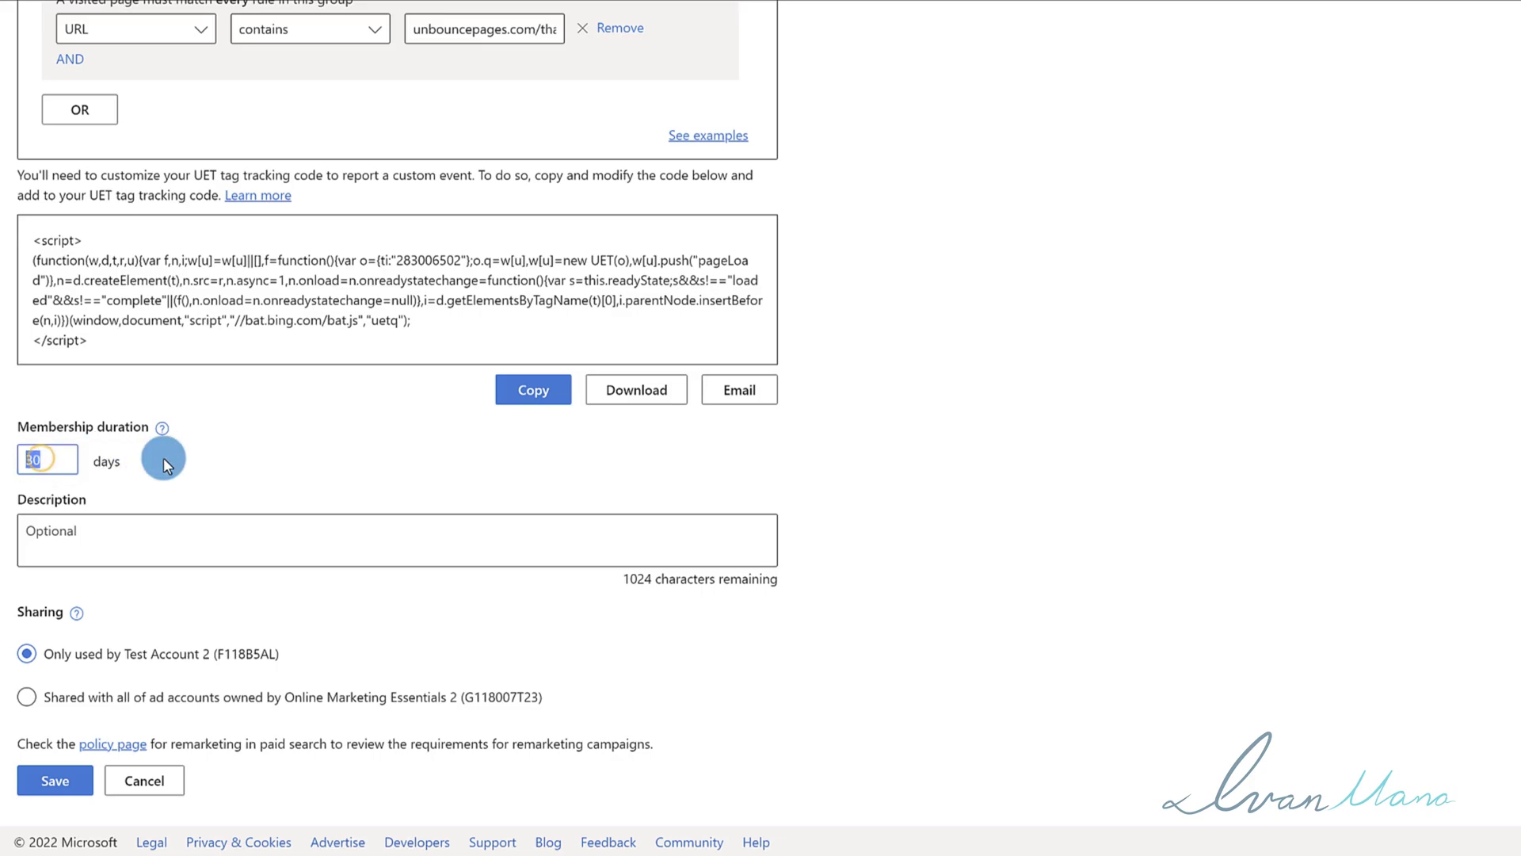
pyautogui.click(111, 473)
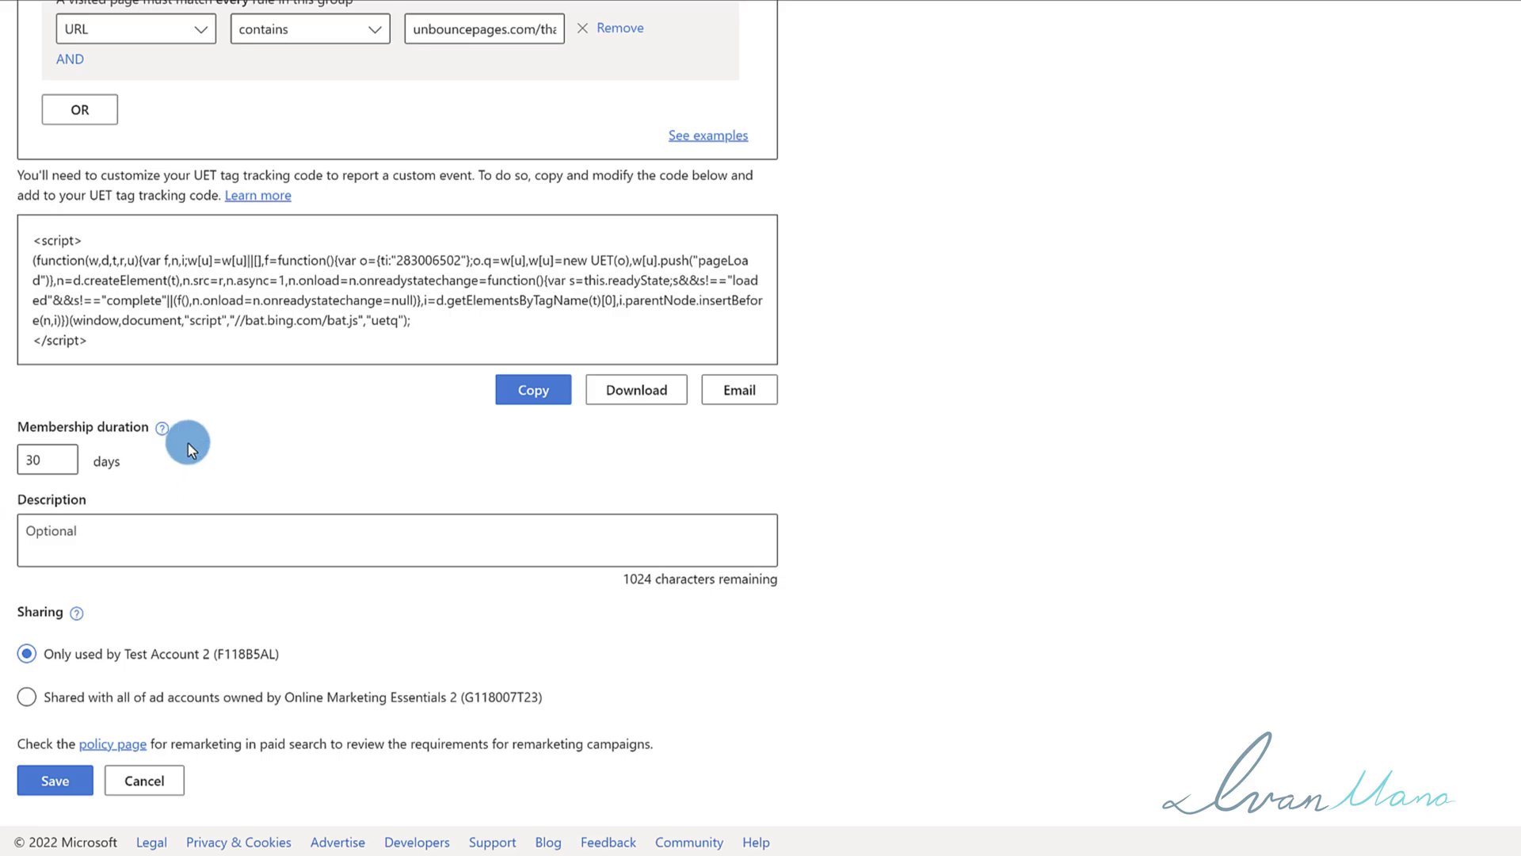
pyautogui.scroll(1, 206, 539)
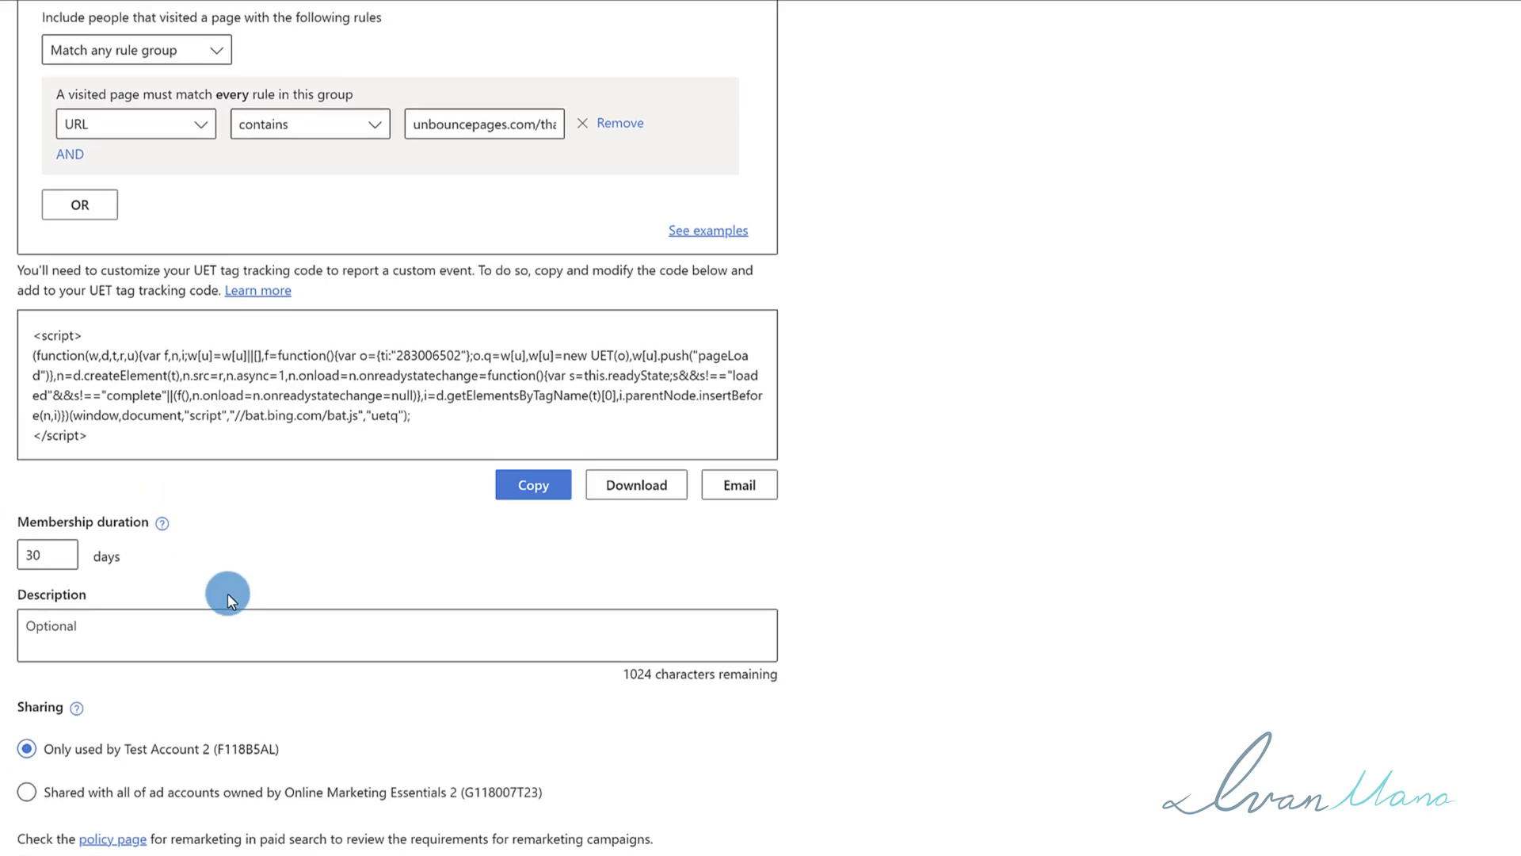
pyautogui.scroll(-1, 79, 523)
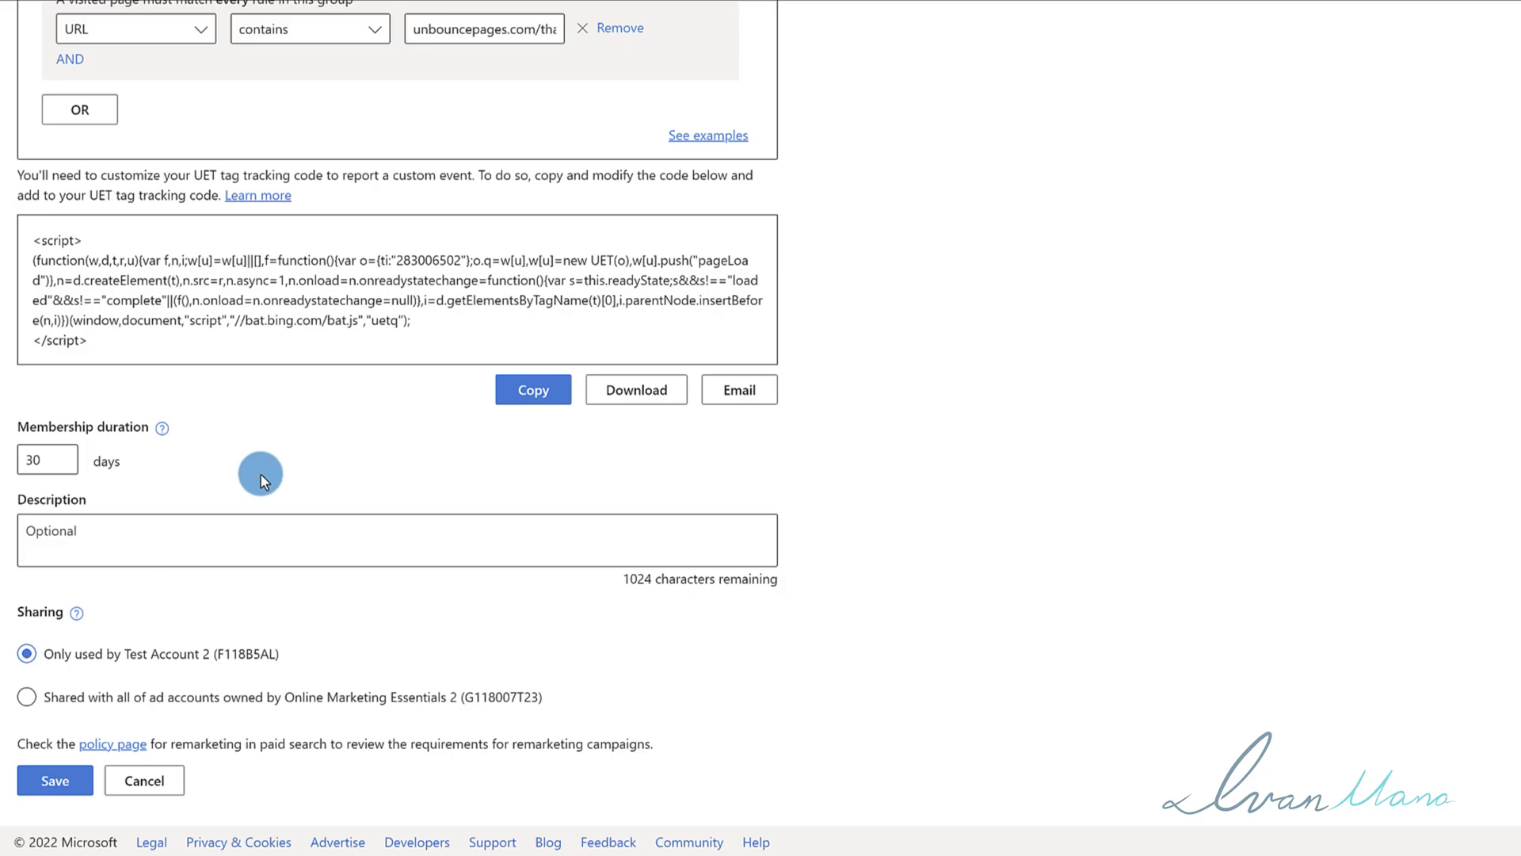
# Try a membership duration of 390 days and set it back to 30 days.
pyautogui.click(30, 458)
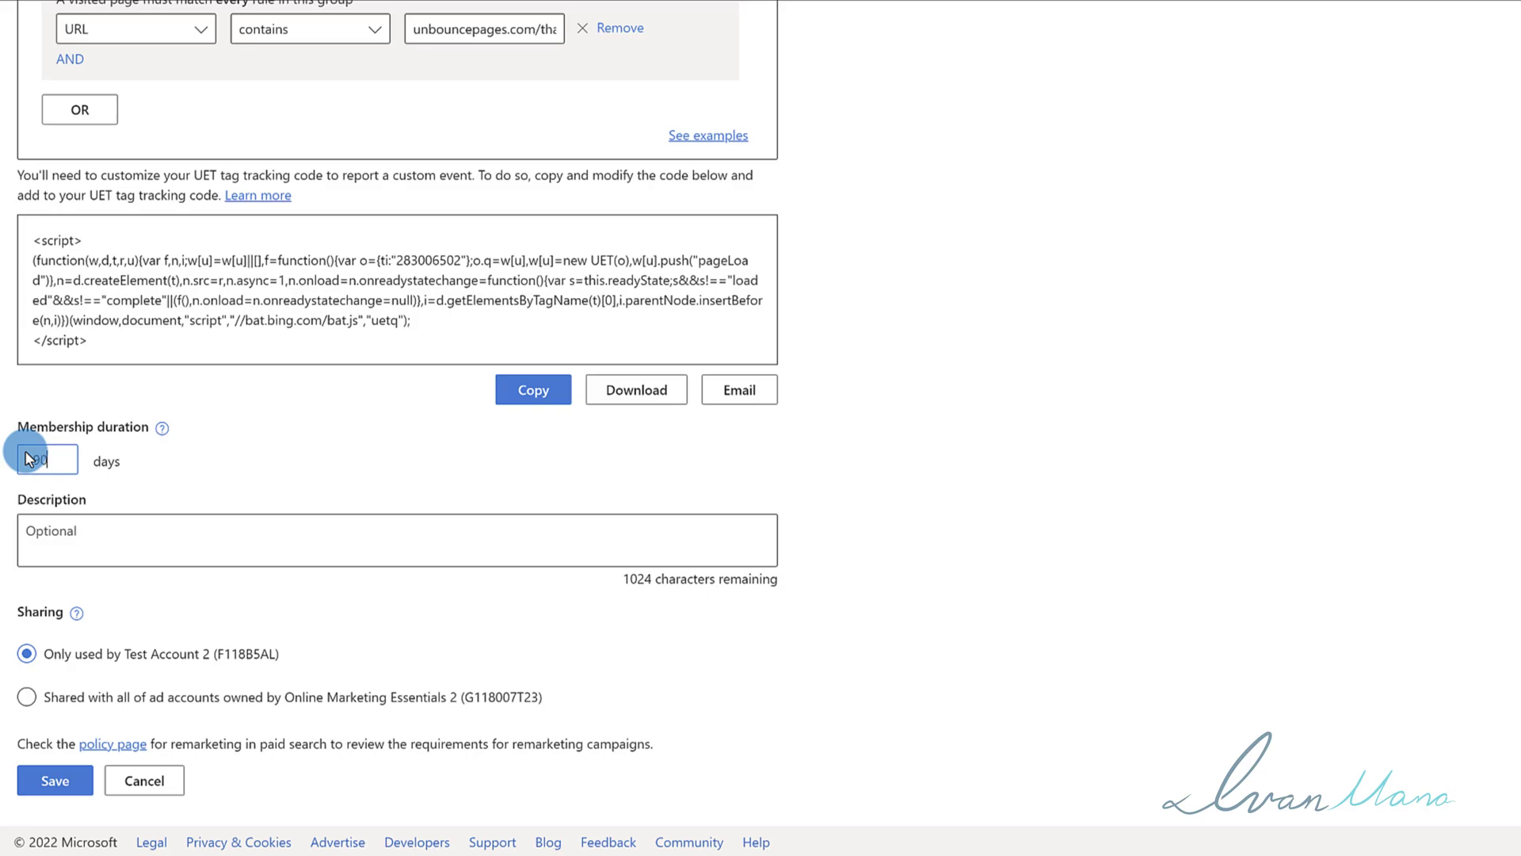
pyautogui.write('9')
pyautogui.click(119, 451)
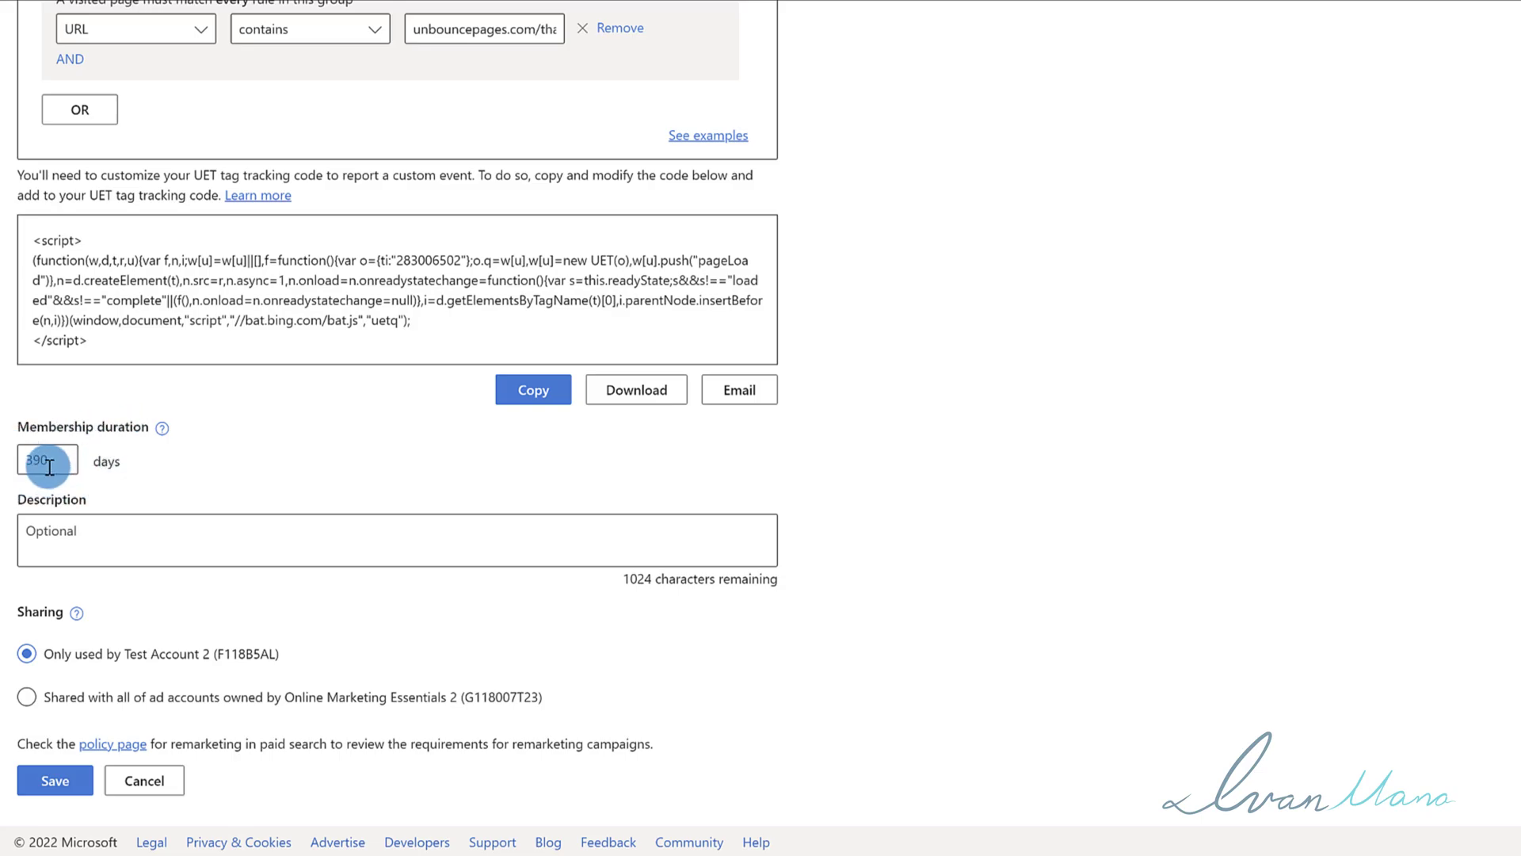
pyautogui.moveTo(45, 463); pyautogui.dragTo(14, 465)
pyautogui.write('3')
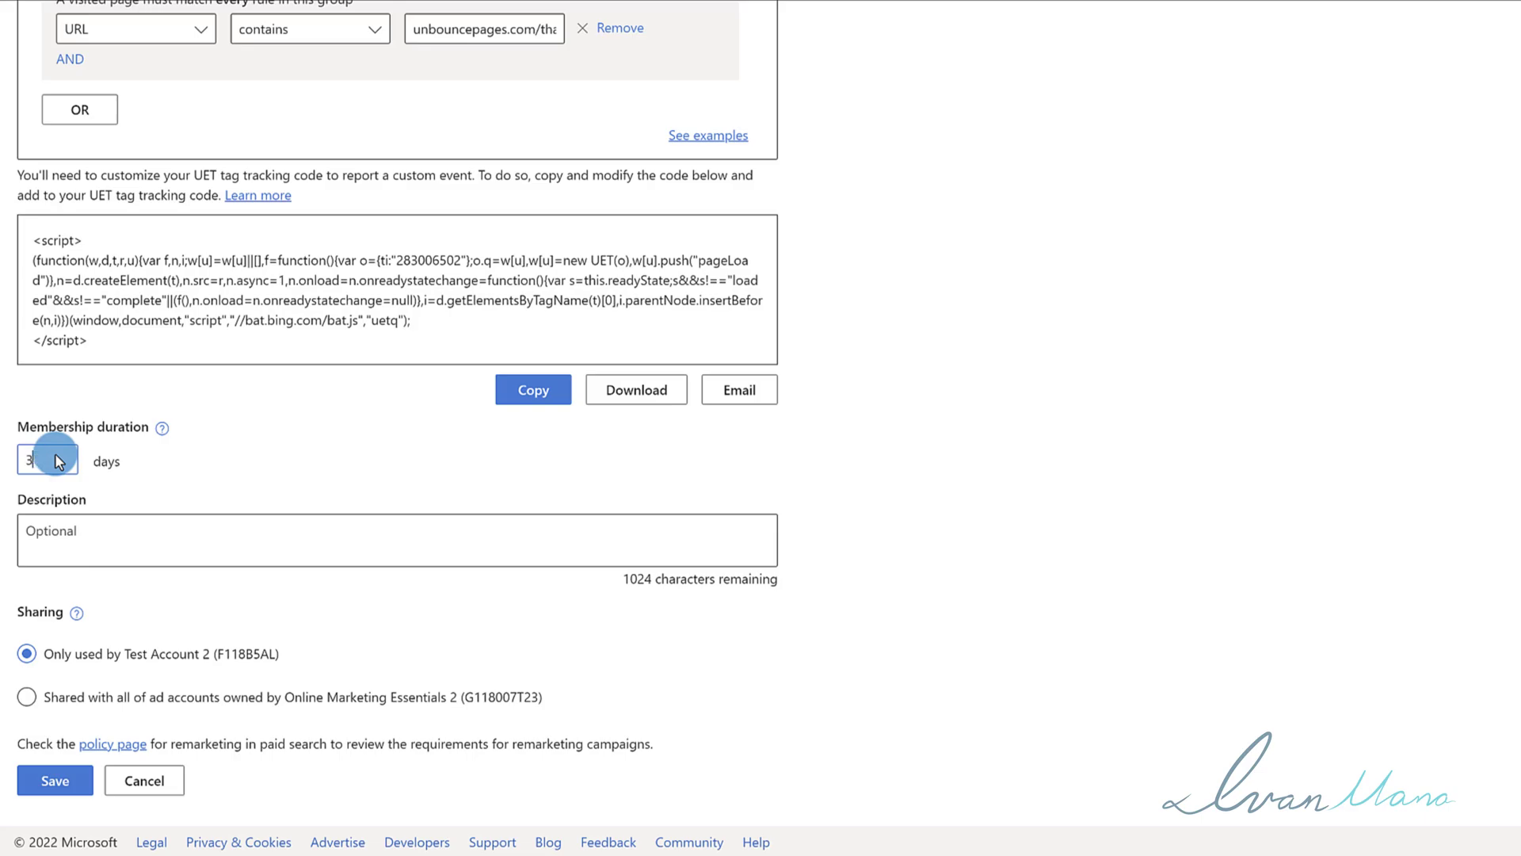
pyautogui.write('0')
pyautogui.click(267, 445)
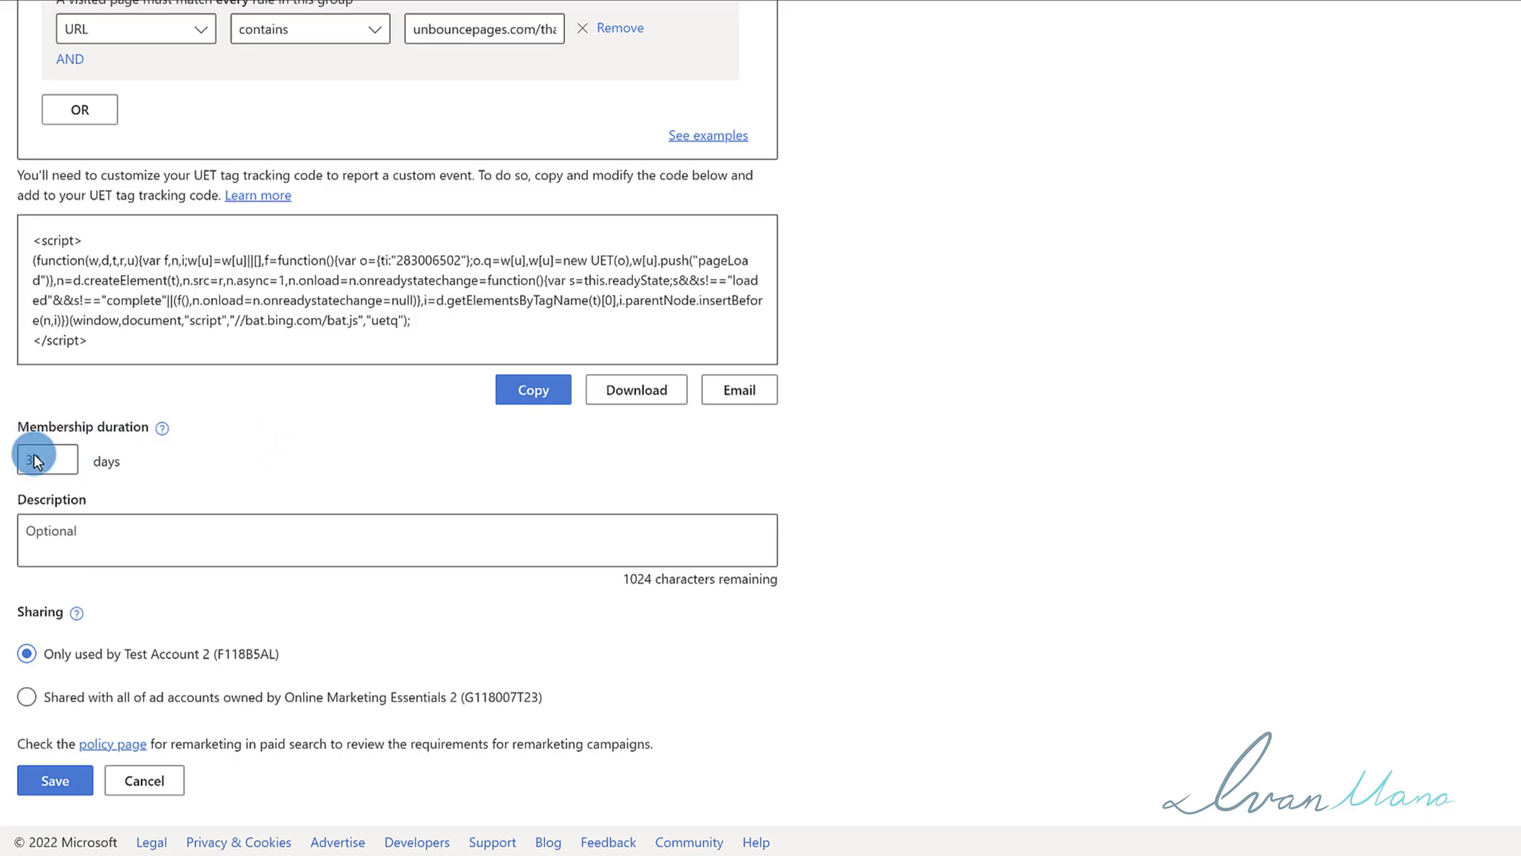
# Reopen the audience name for editing and rename the remarketing list "Leads - Woodworking Guide - 30 Days".
pyautogui.scroll(1, 357, 463)
pyautogui.scroll(-1, 238, 460)
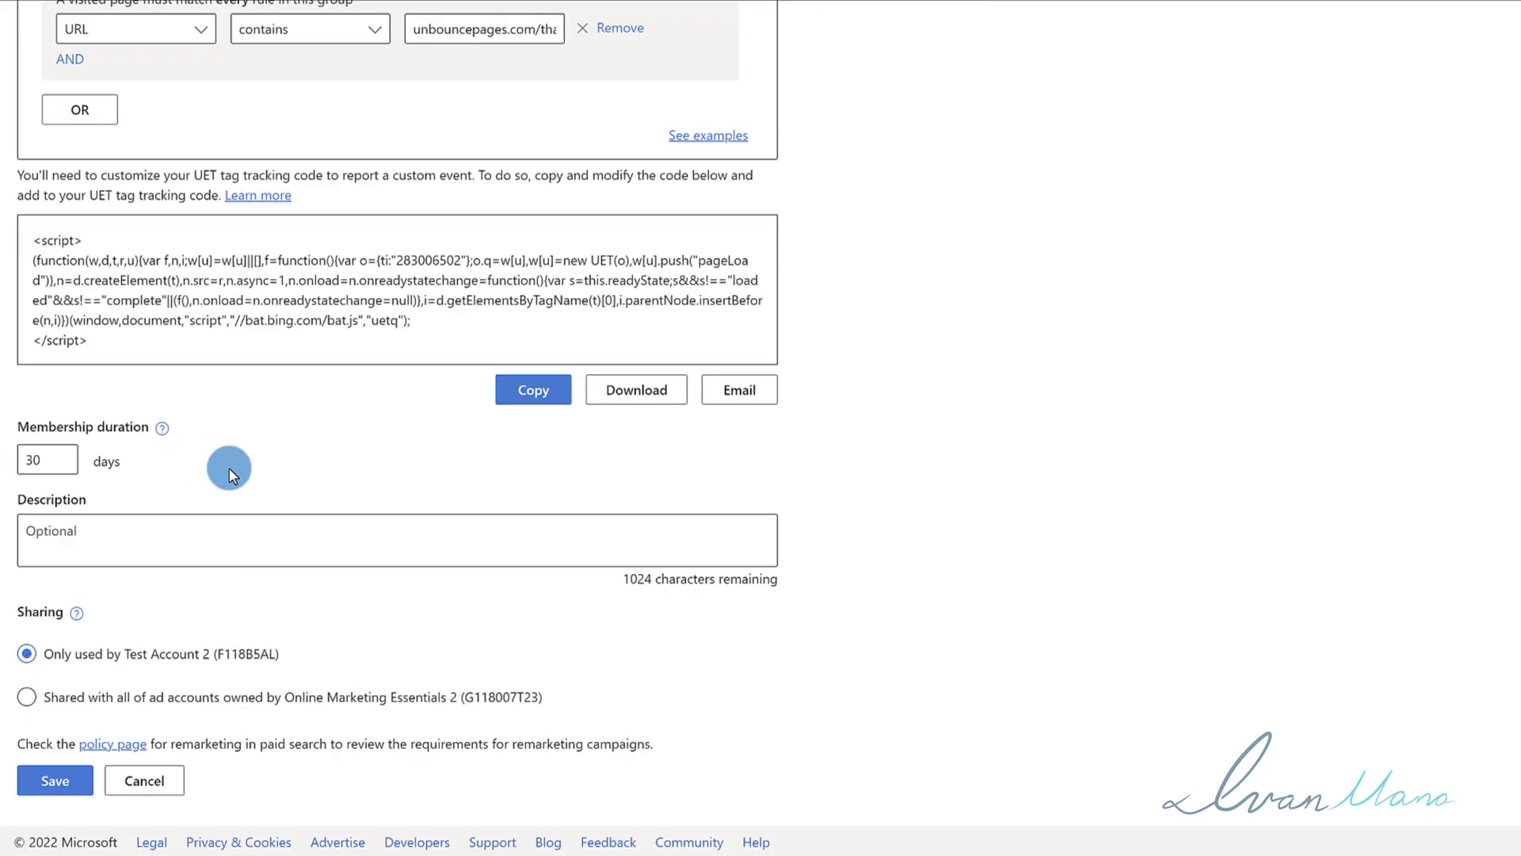
pyautogui.scroll(5, 230, 467)
pyautogui.click(510, 165)
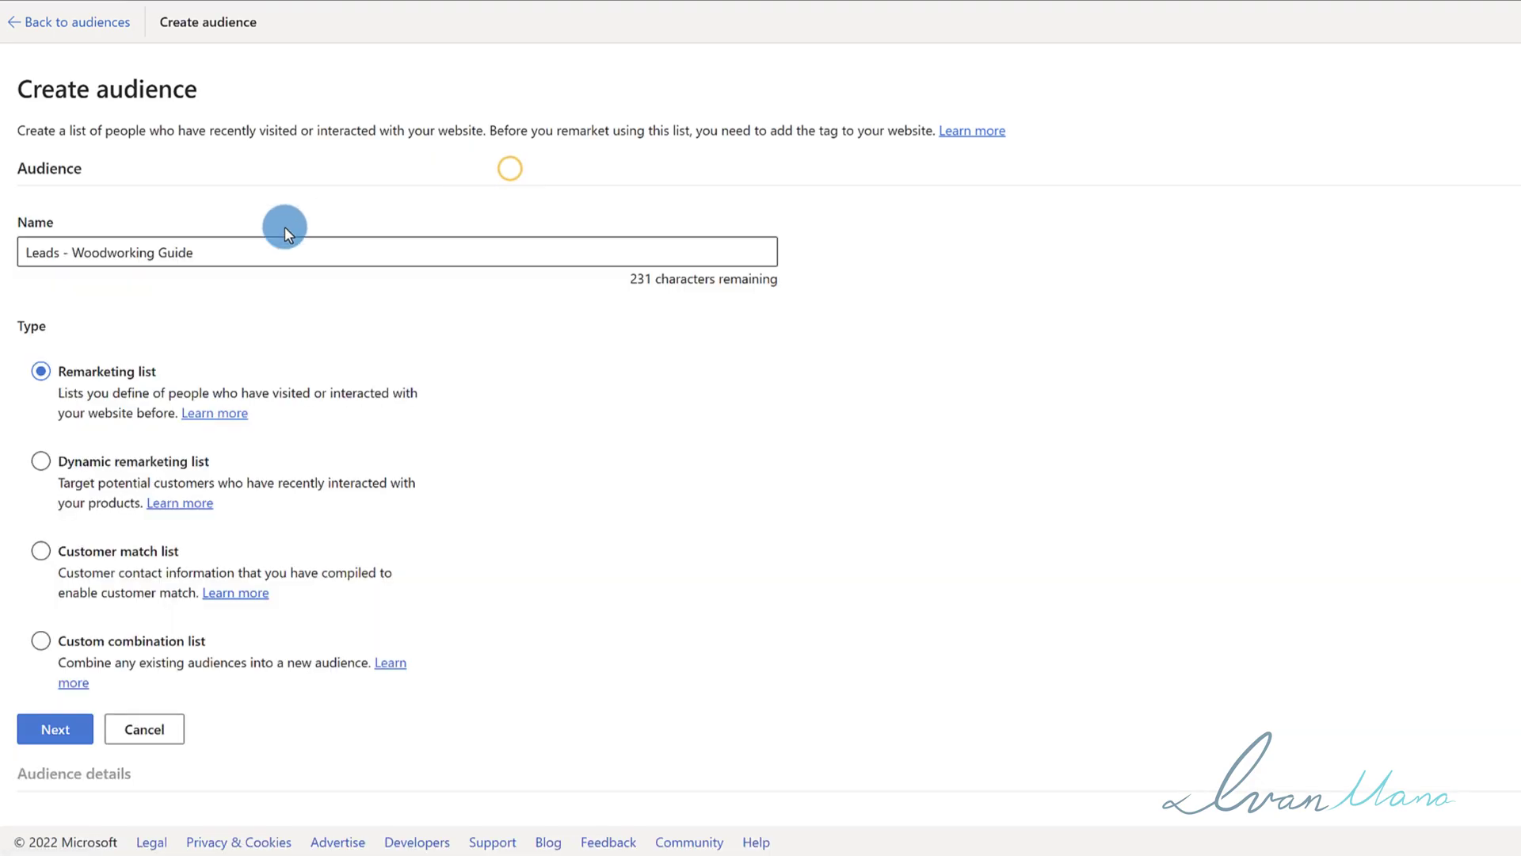
pyautogui.click(265, 241)
pyautogui.write('- 3')
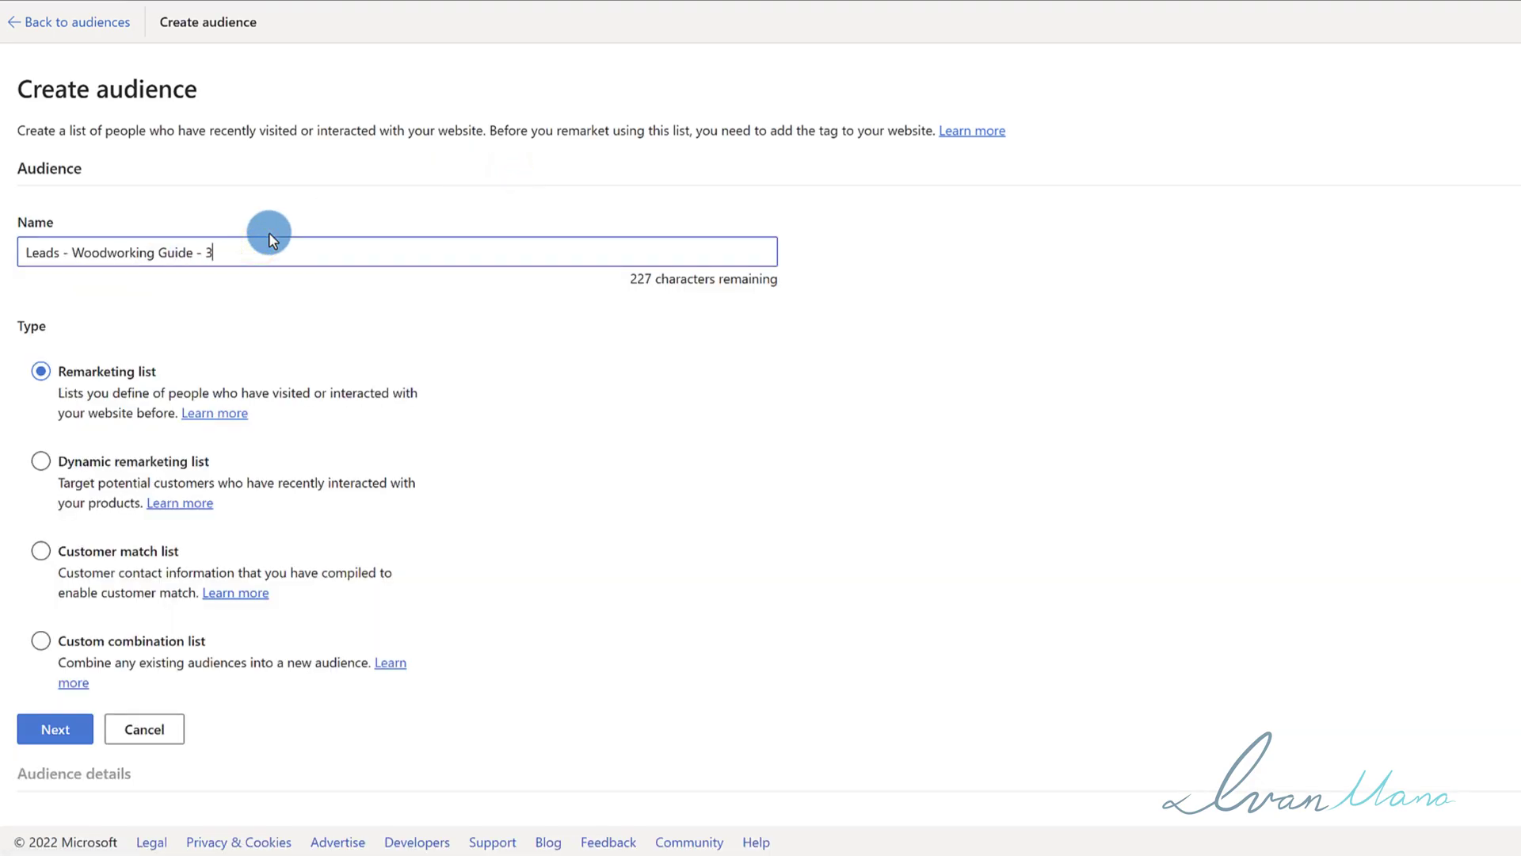
pyautogui.write('0 Days')
pyautogui.click(377, 169)
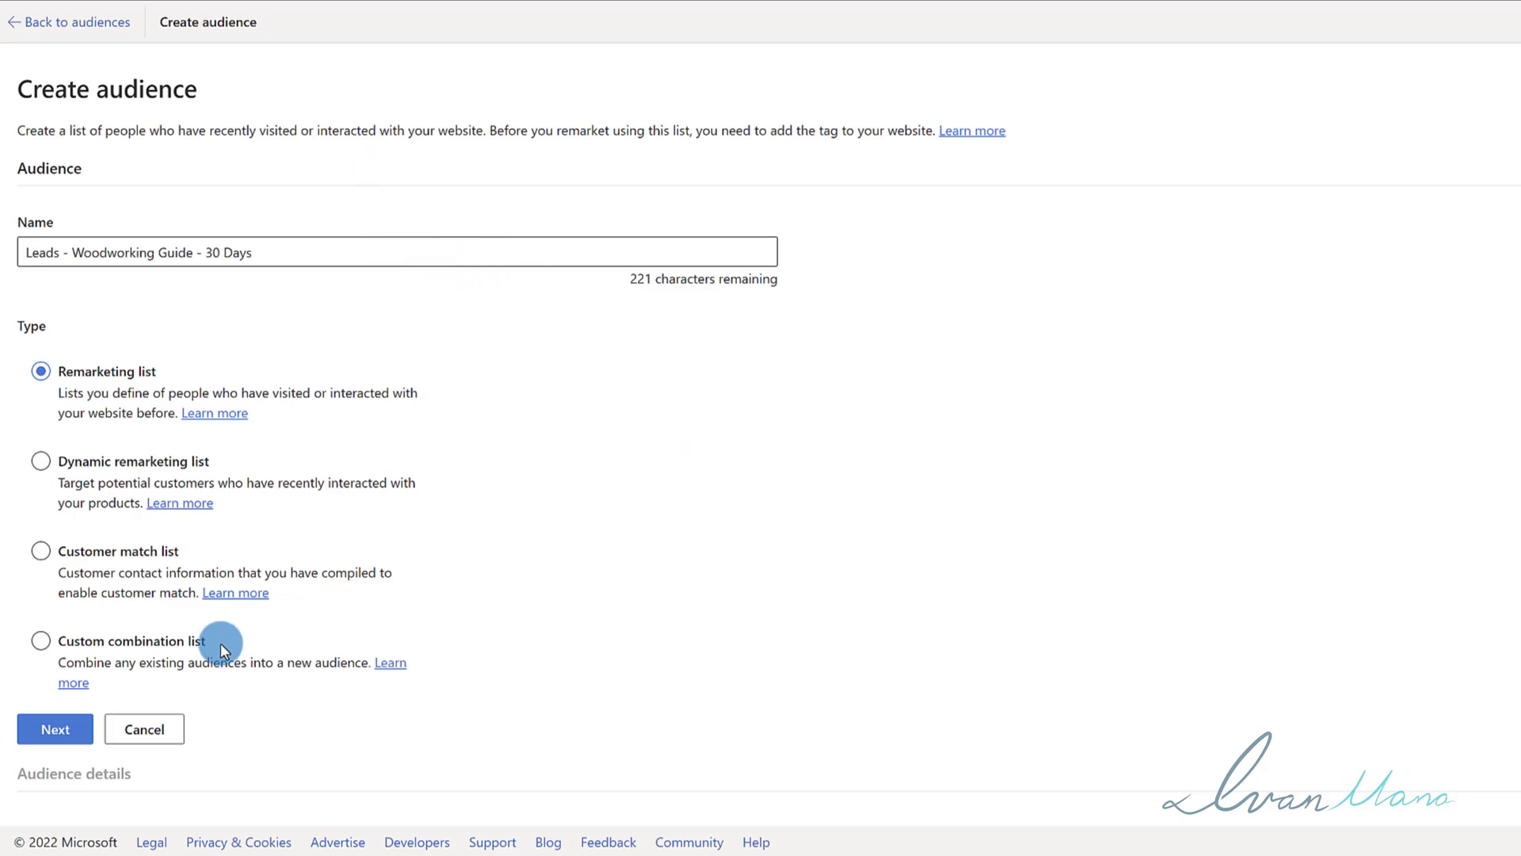
# Confirm the list name and review the audience details, including the visited-page rule, membership duration and sharing option.
pyautogui.click(56, 730)
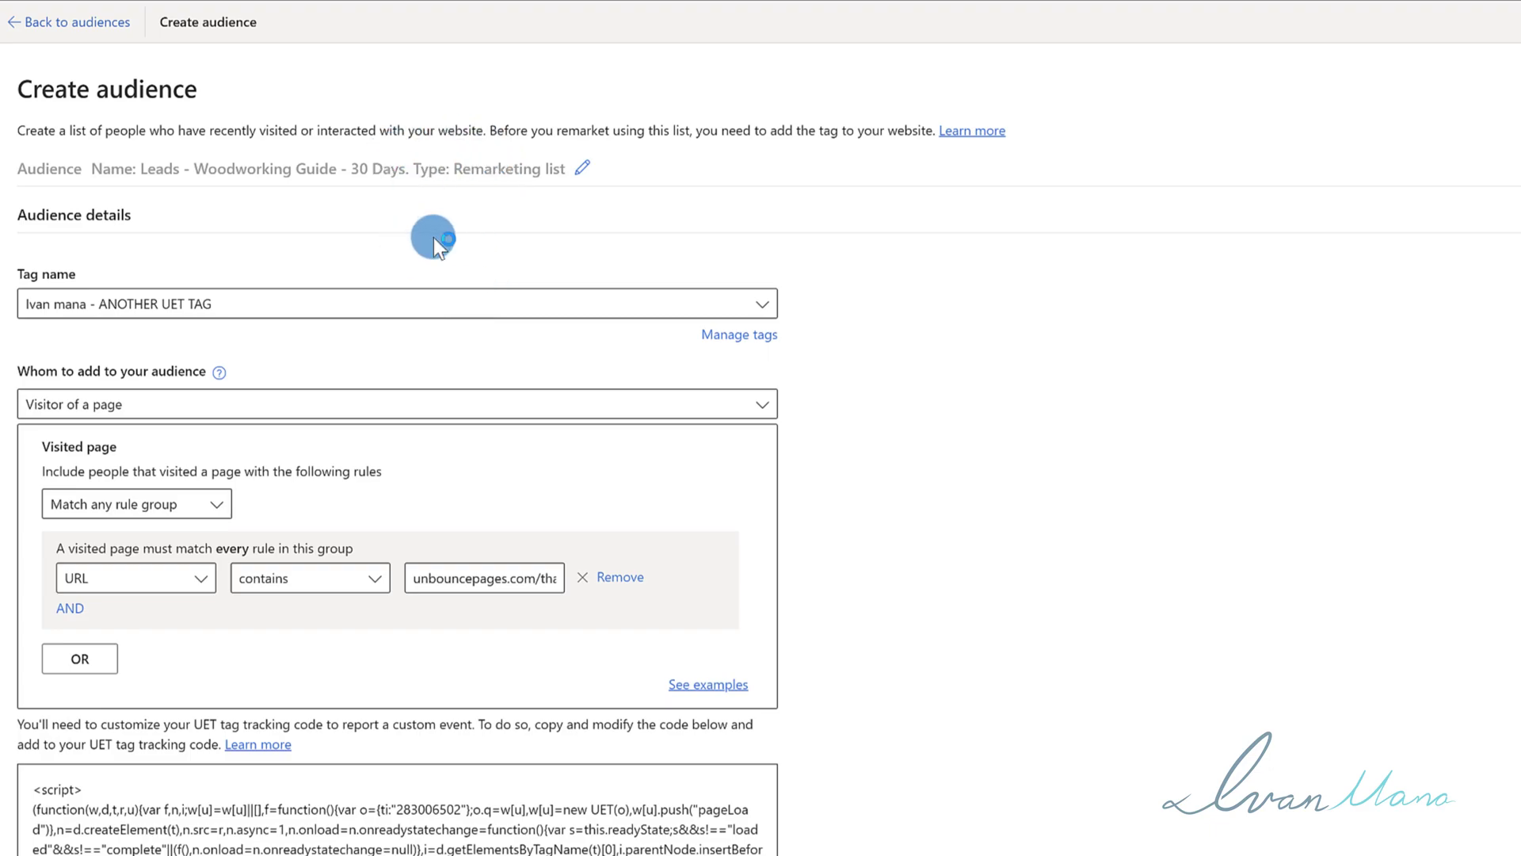
pyautogui.scroll(-6, 417, 230)
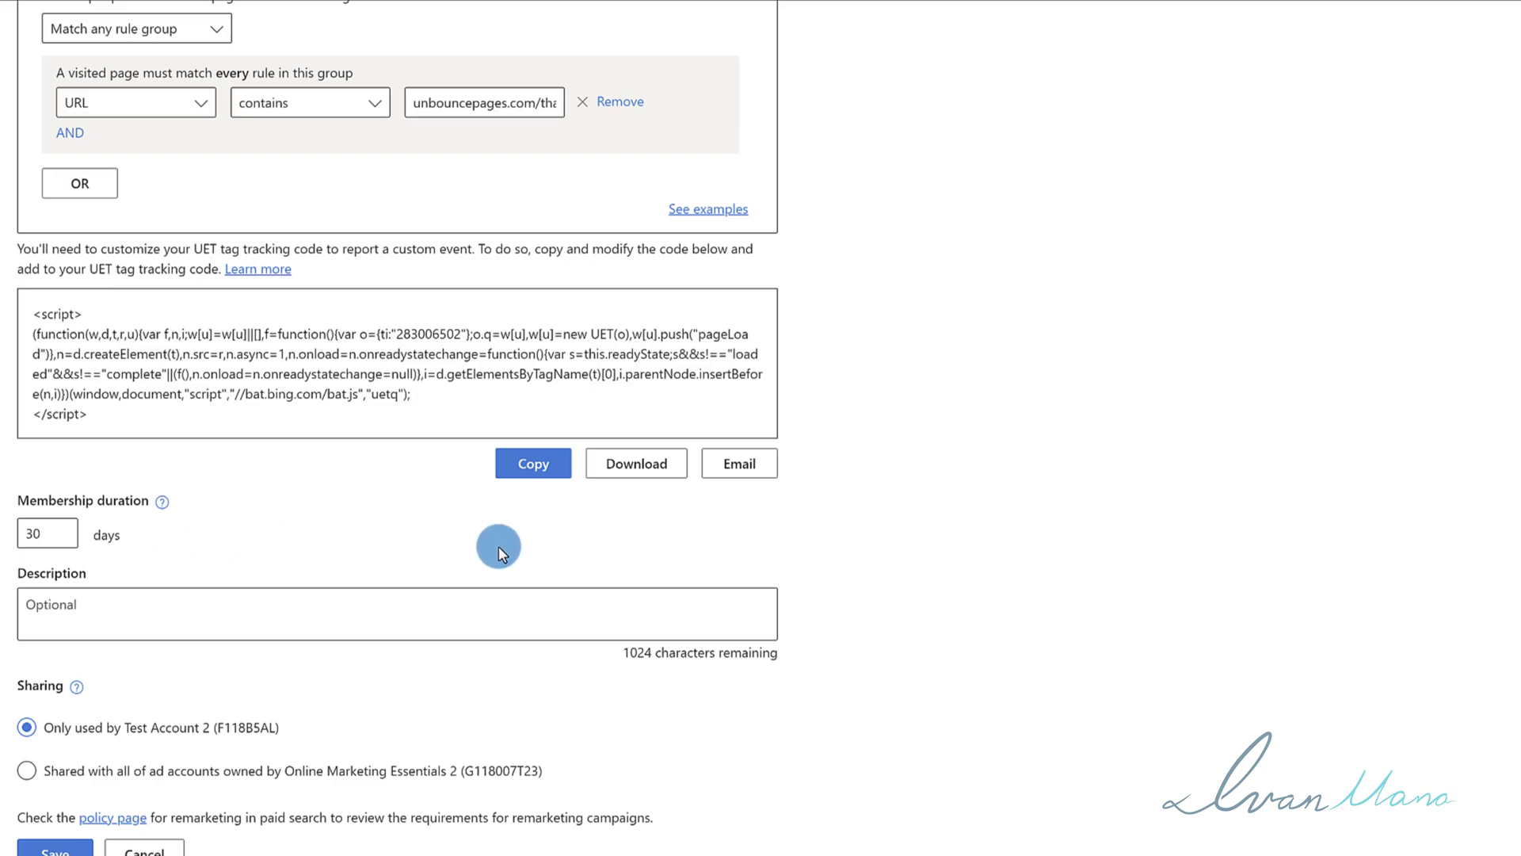
pyautogui.scroll(3, 192, 559)
pyautogui.scroll(3, 196, 562)
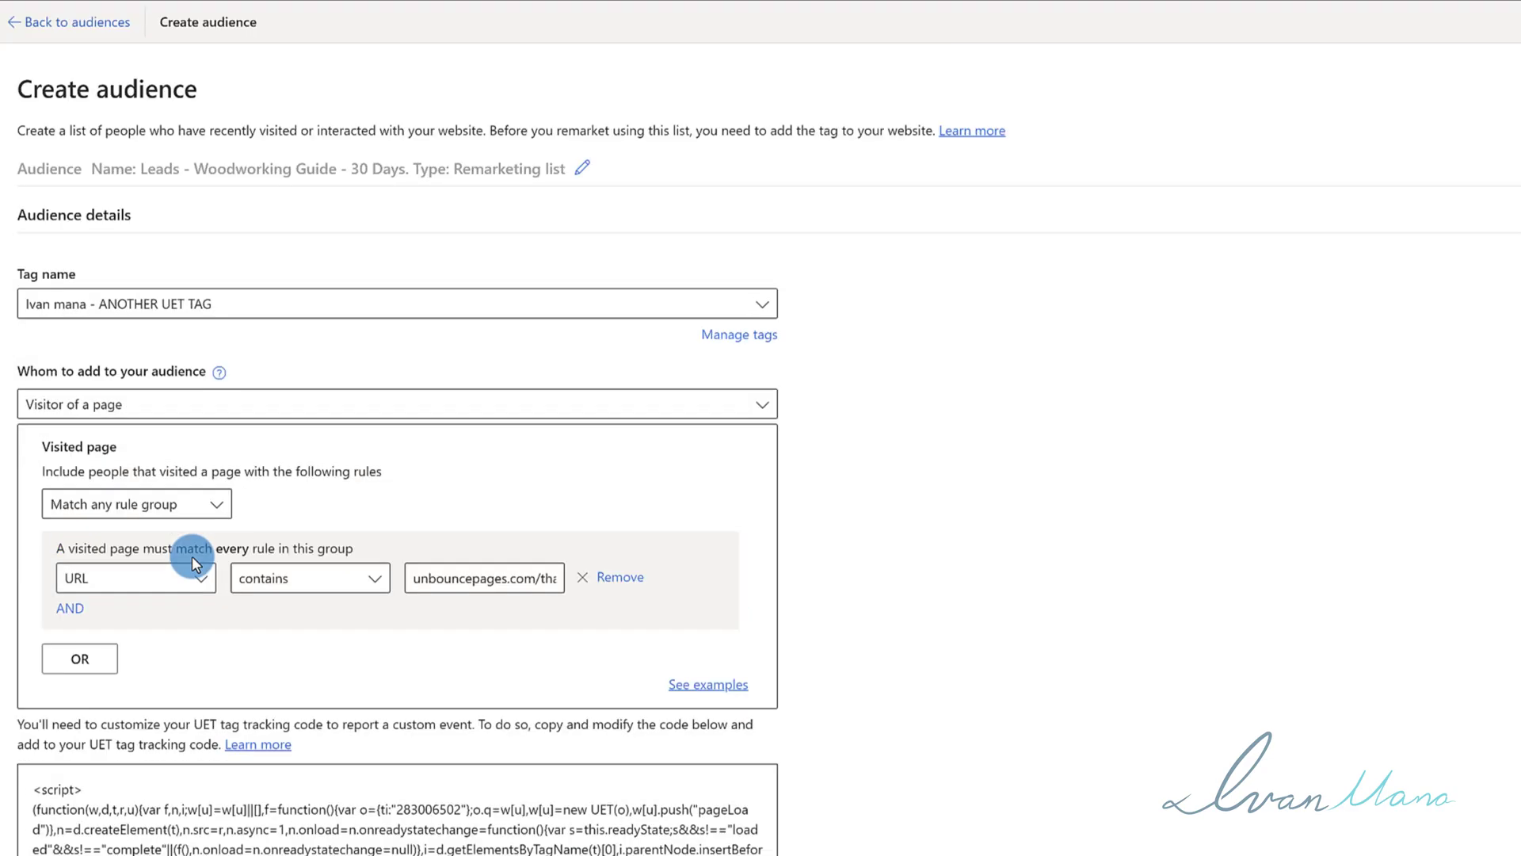
pyautogui.scroll(-7, 205, 537)
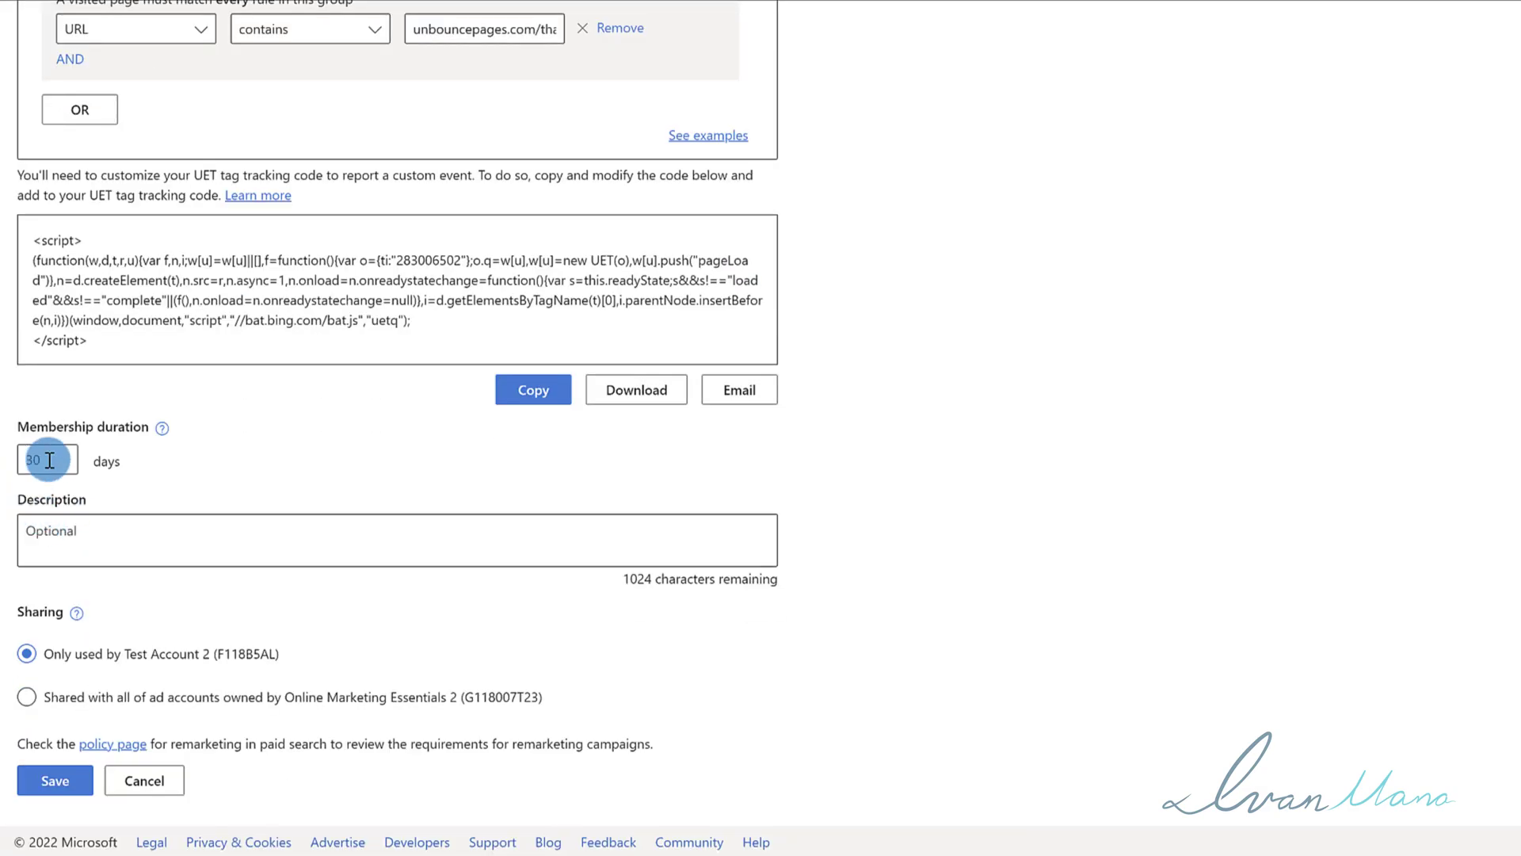
pyautogui.doubleClick(49, 459)
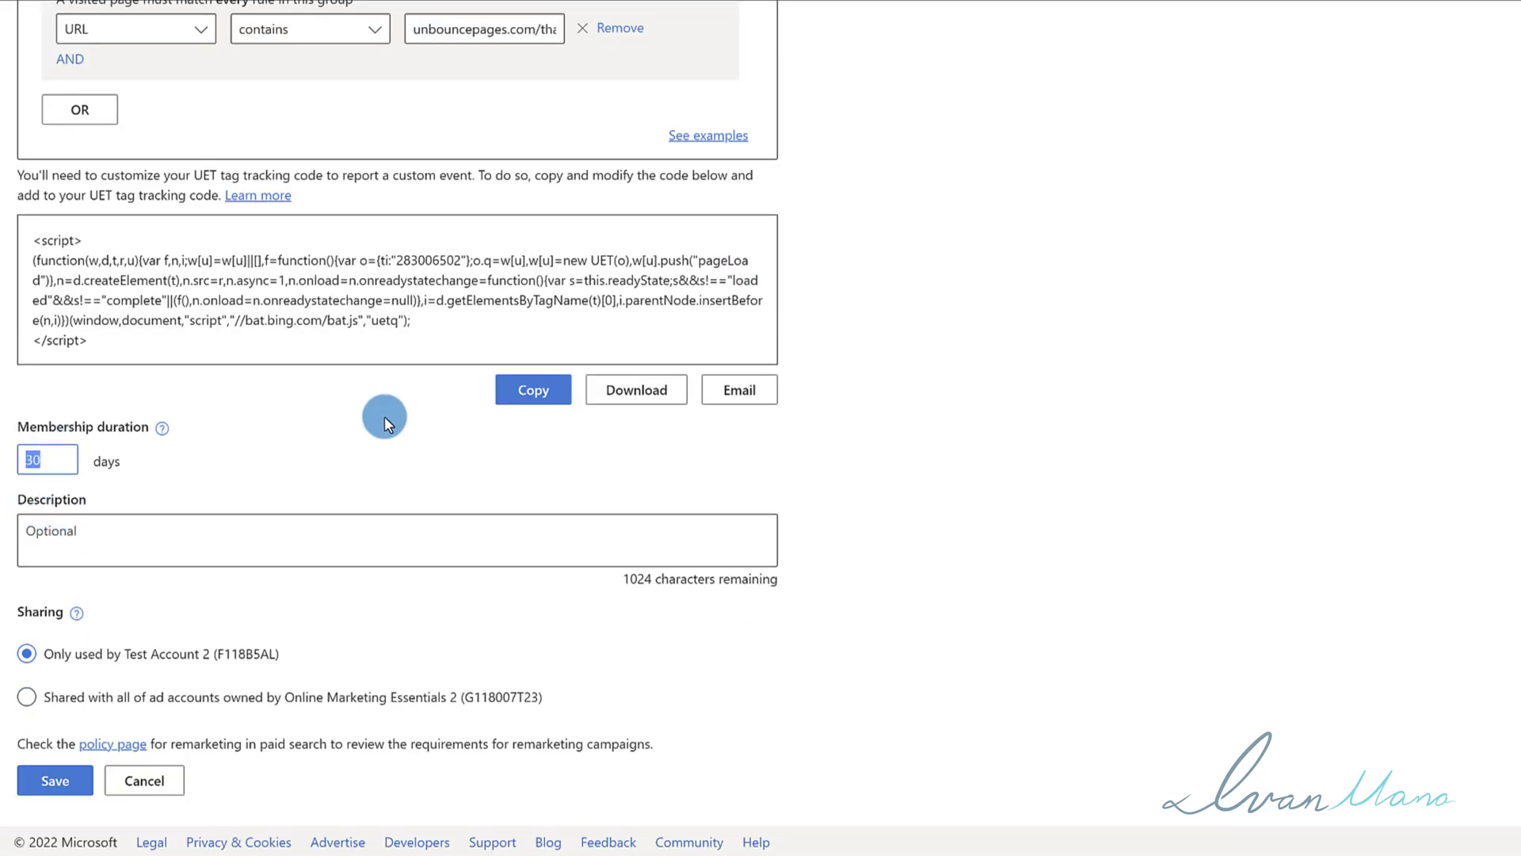
pyautogui.click(296, 432)
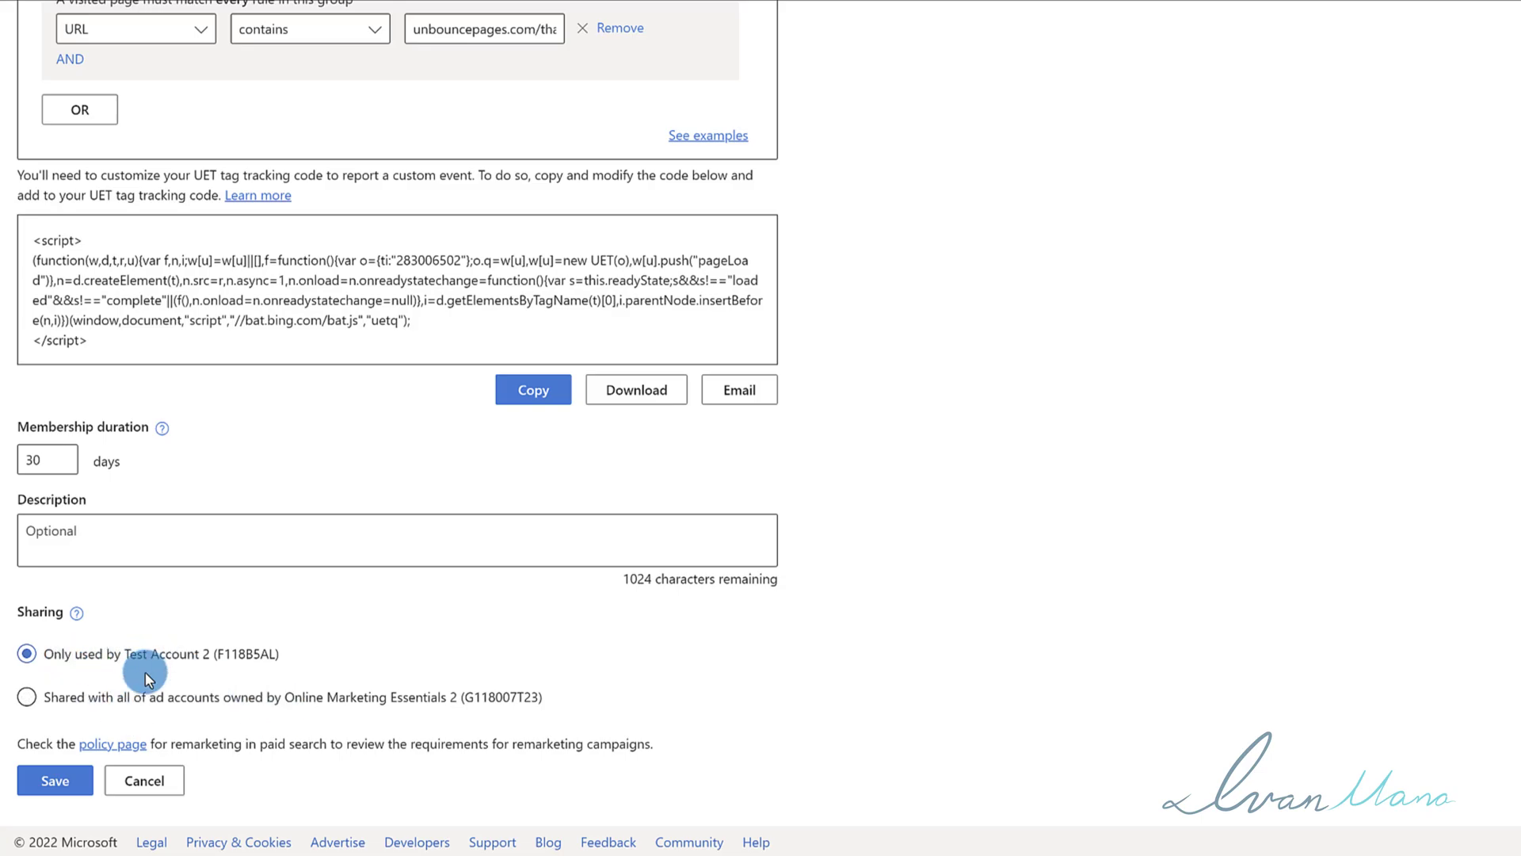
pyautogui.moveTo(46, 655); pyautogui.dragTo(262, 658)
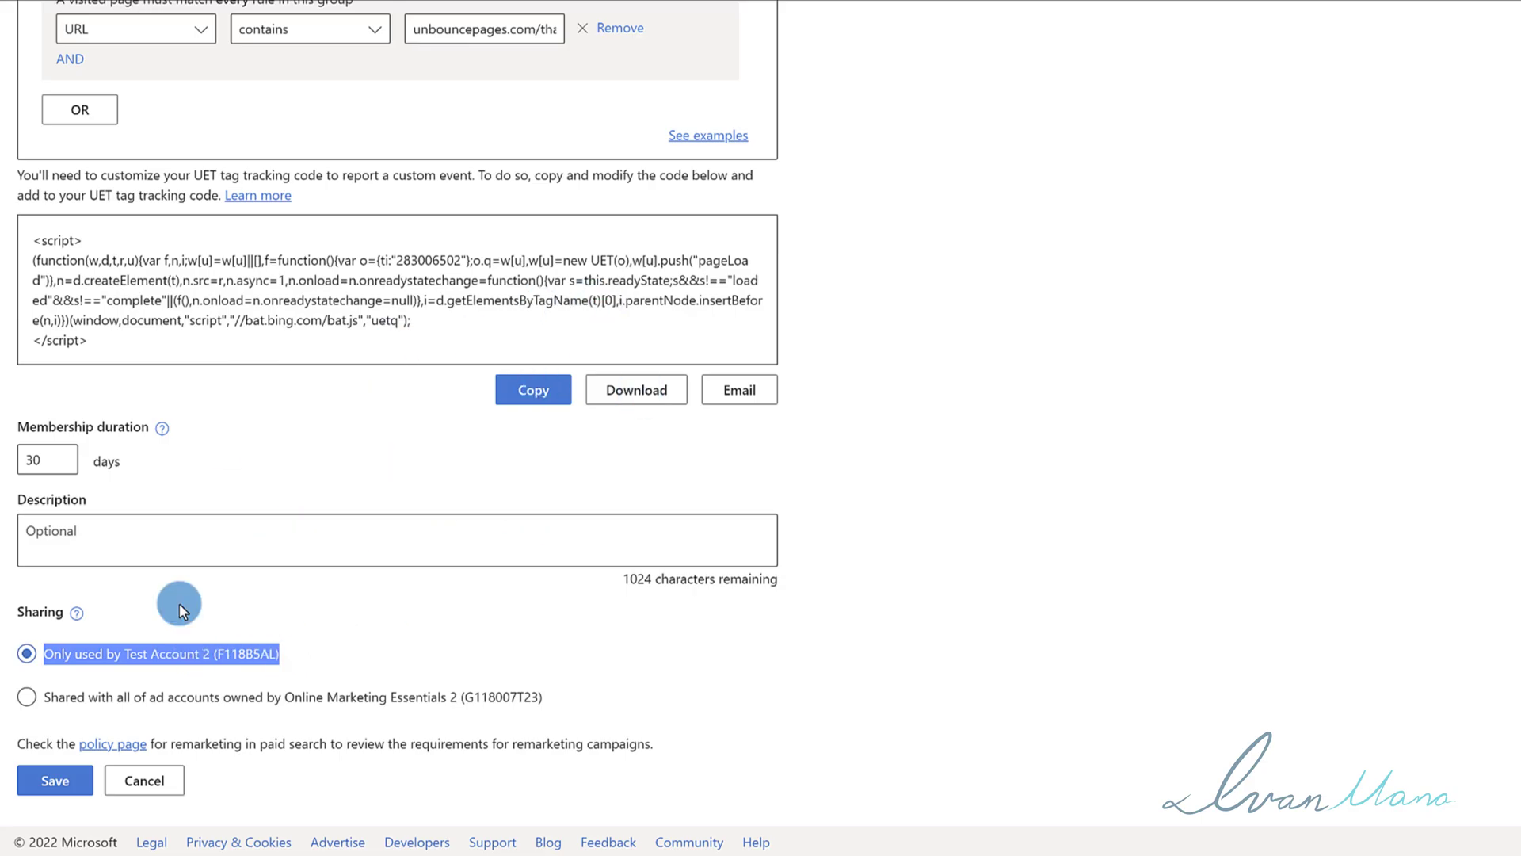
pyautogui.scroll(5, 255, 486)
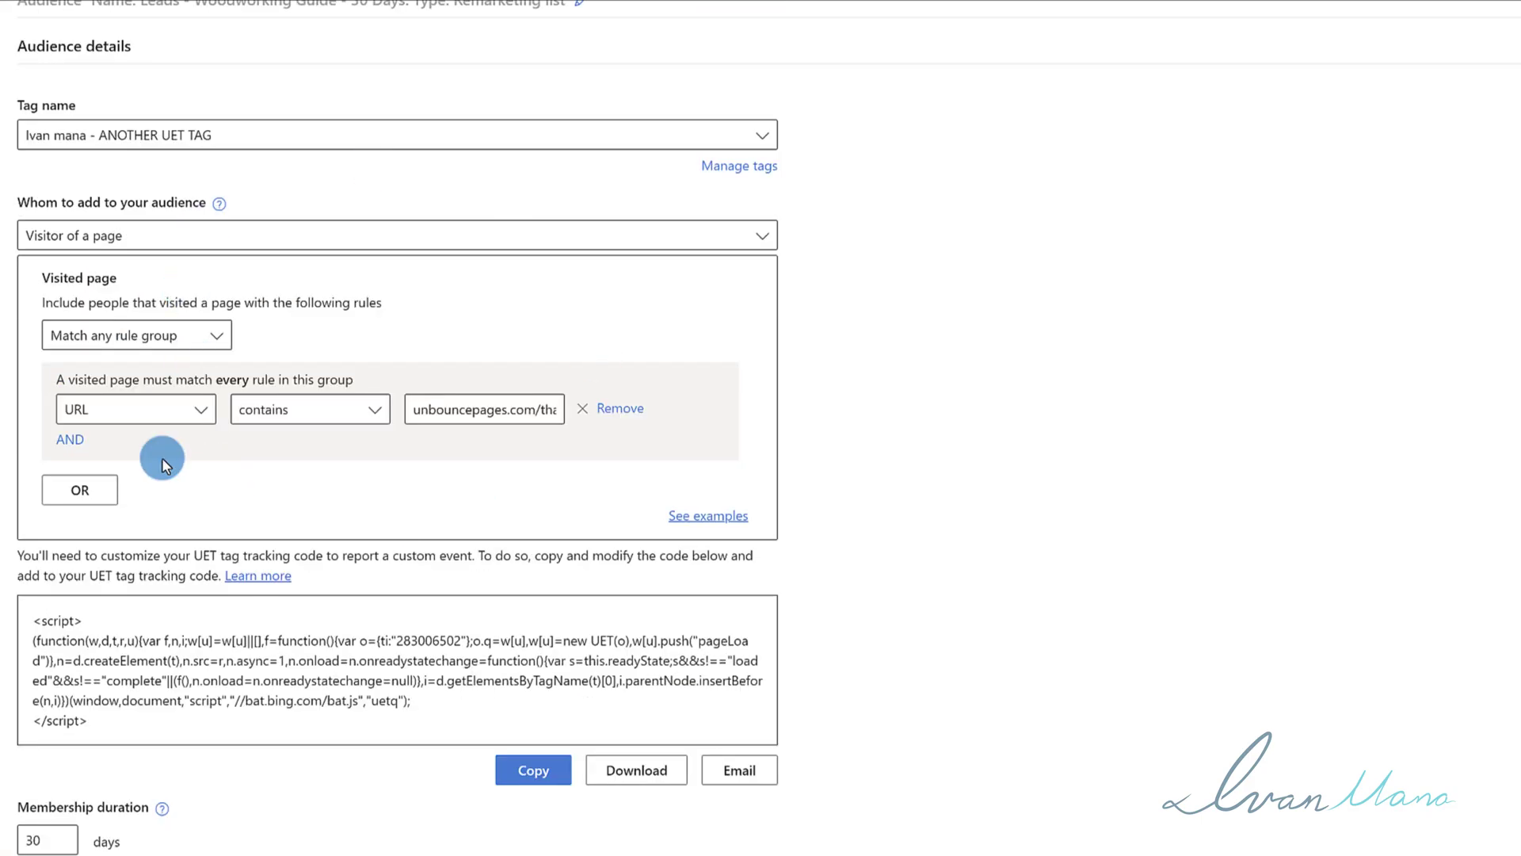
pyautogui.scroll(2, 209, 119)
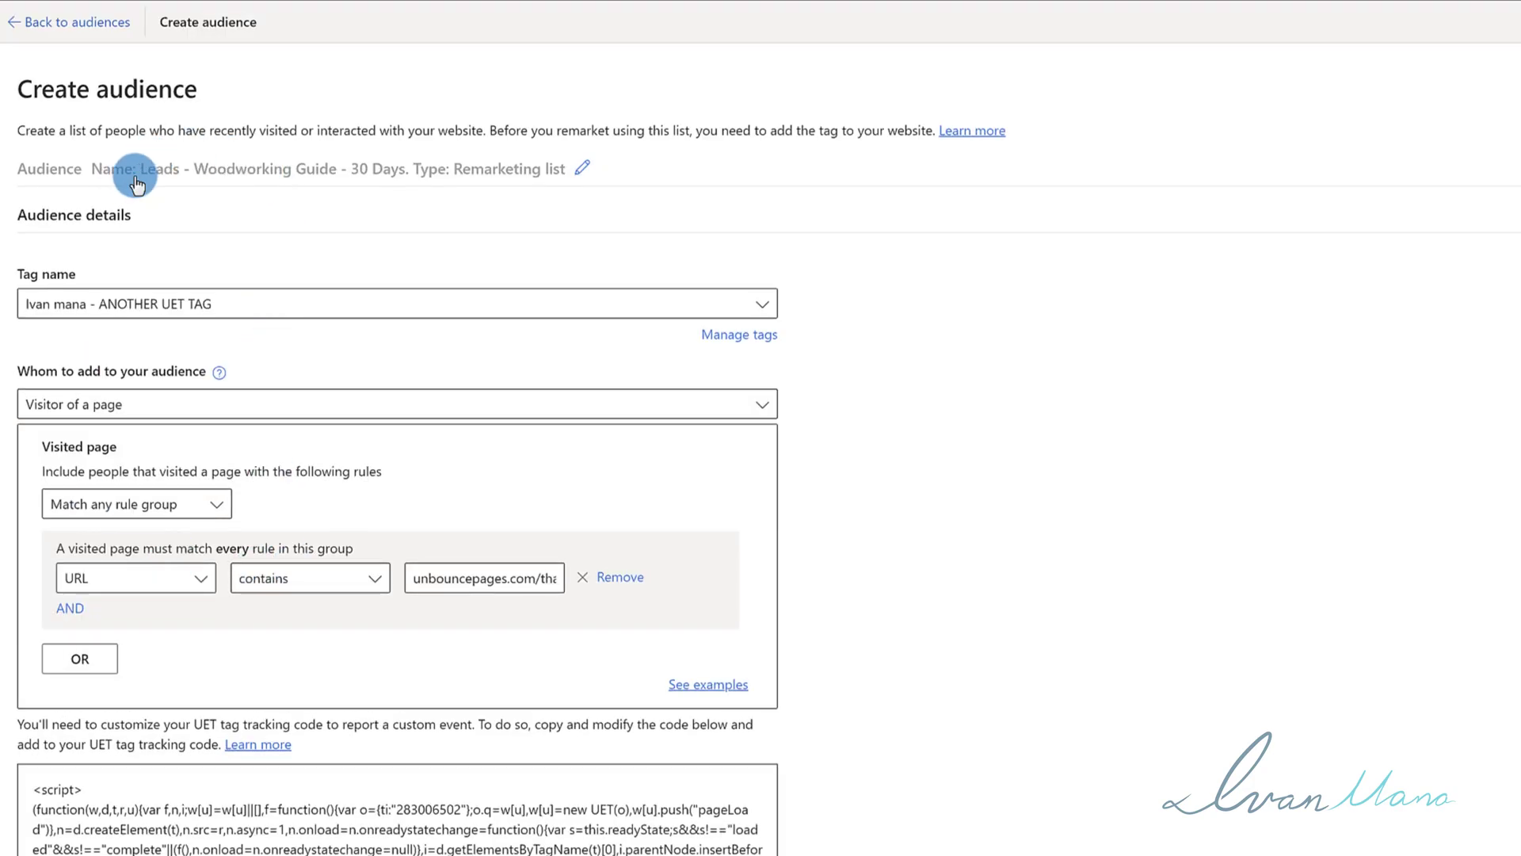
pyautogui.scroll(-7, 238, 533)
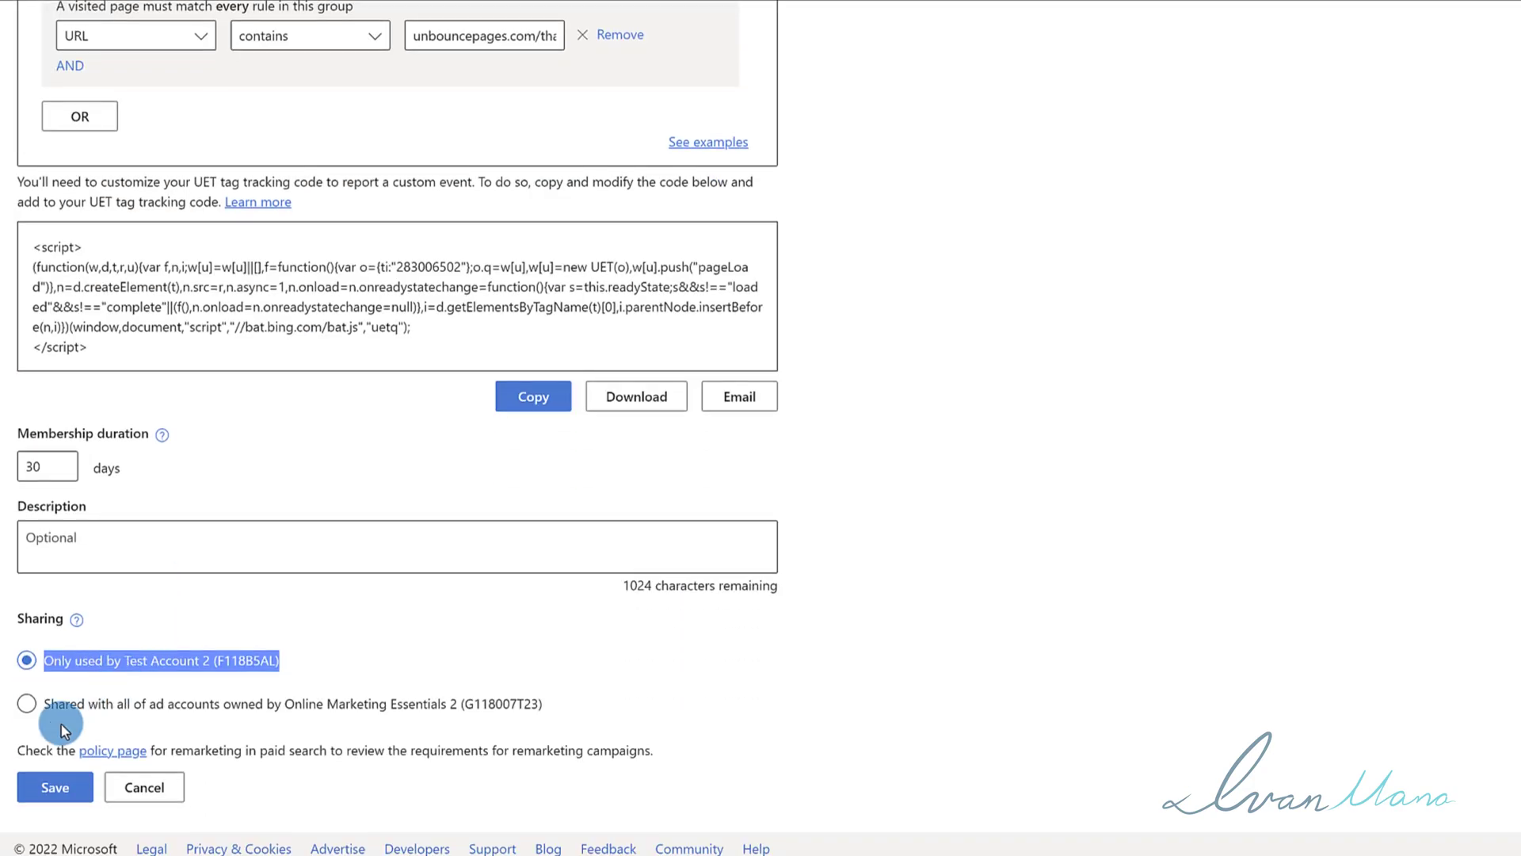
# Save the "Leads - Woodworking Guide - 30 Days" audience, dismiss the notices and locate it in the audience list.
pyautogui.click(52, 785)
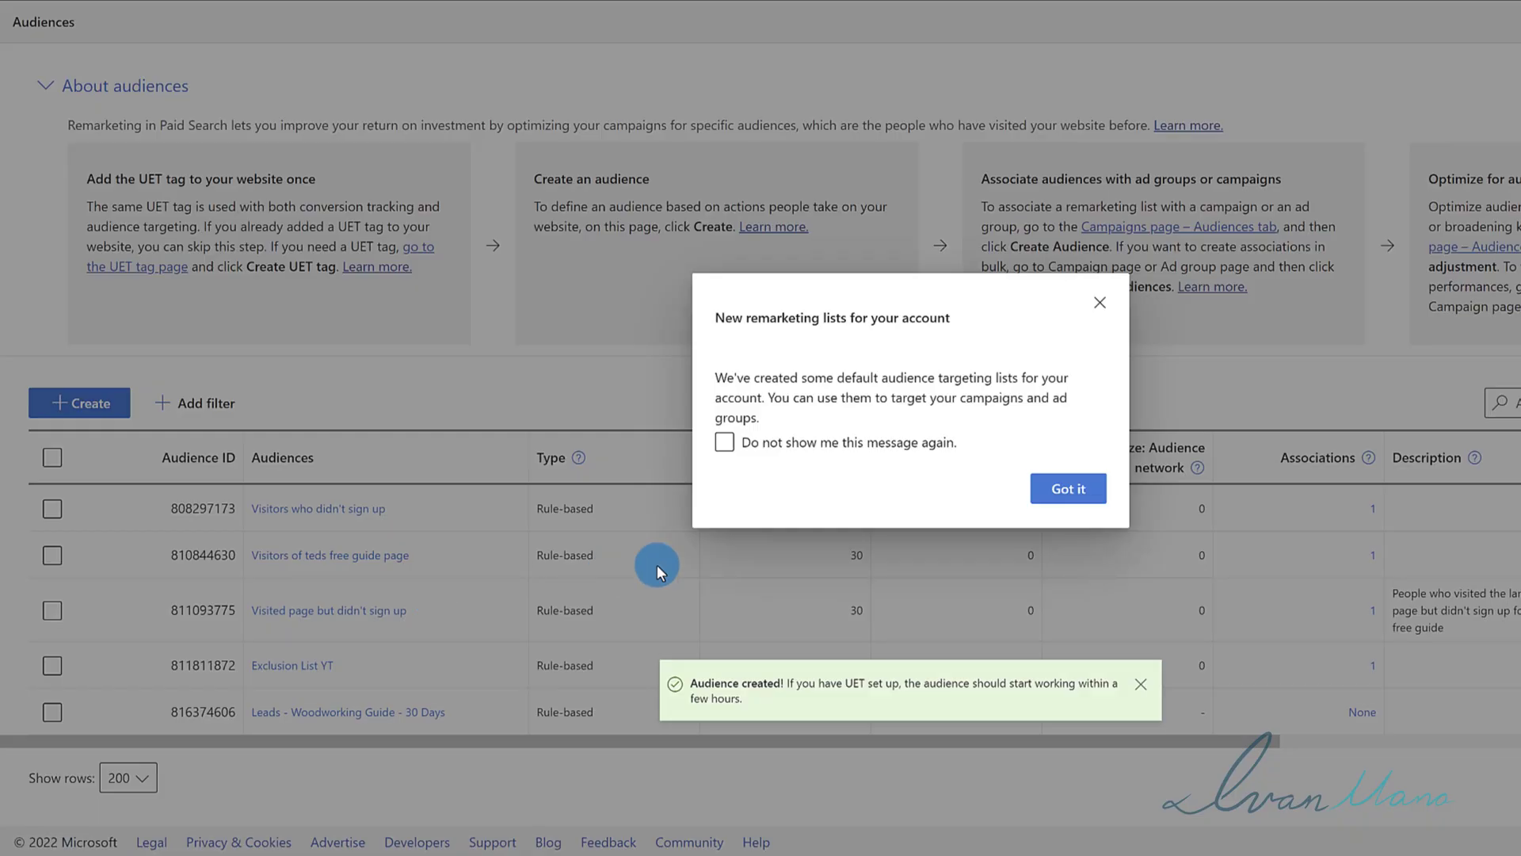
pyautogui.click(1063, 491)
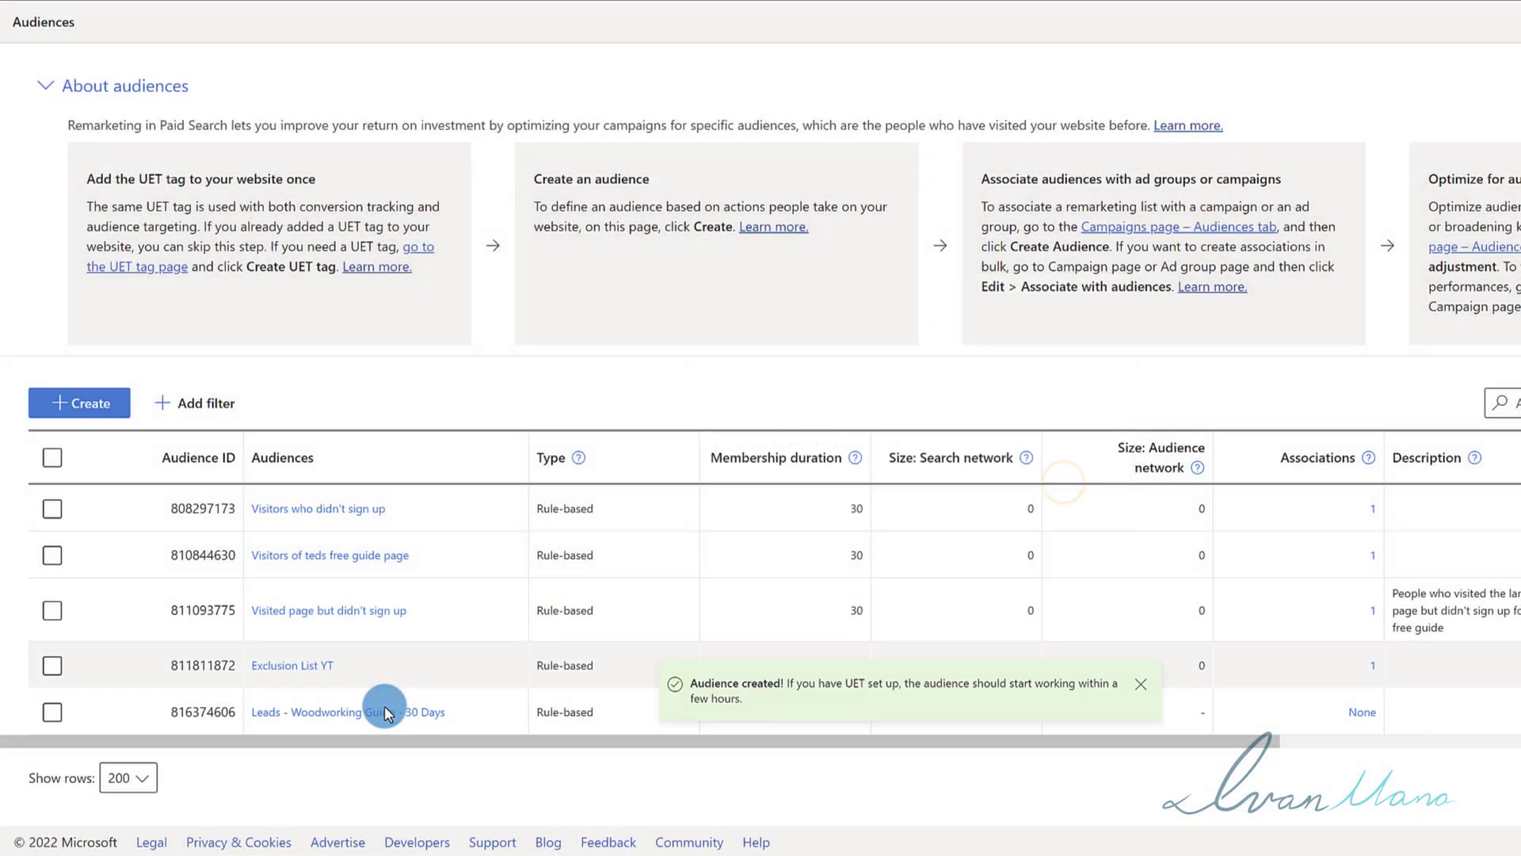
pyautogui.moveTo(466, 712); pyautogui.dragTo(252, 711)
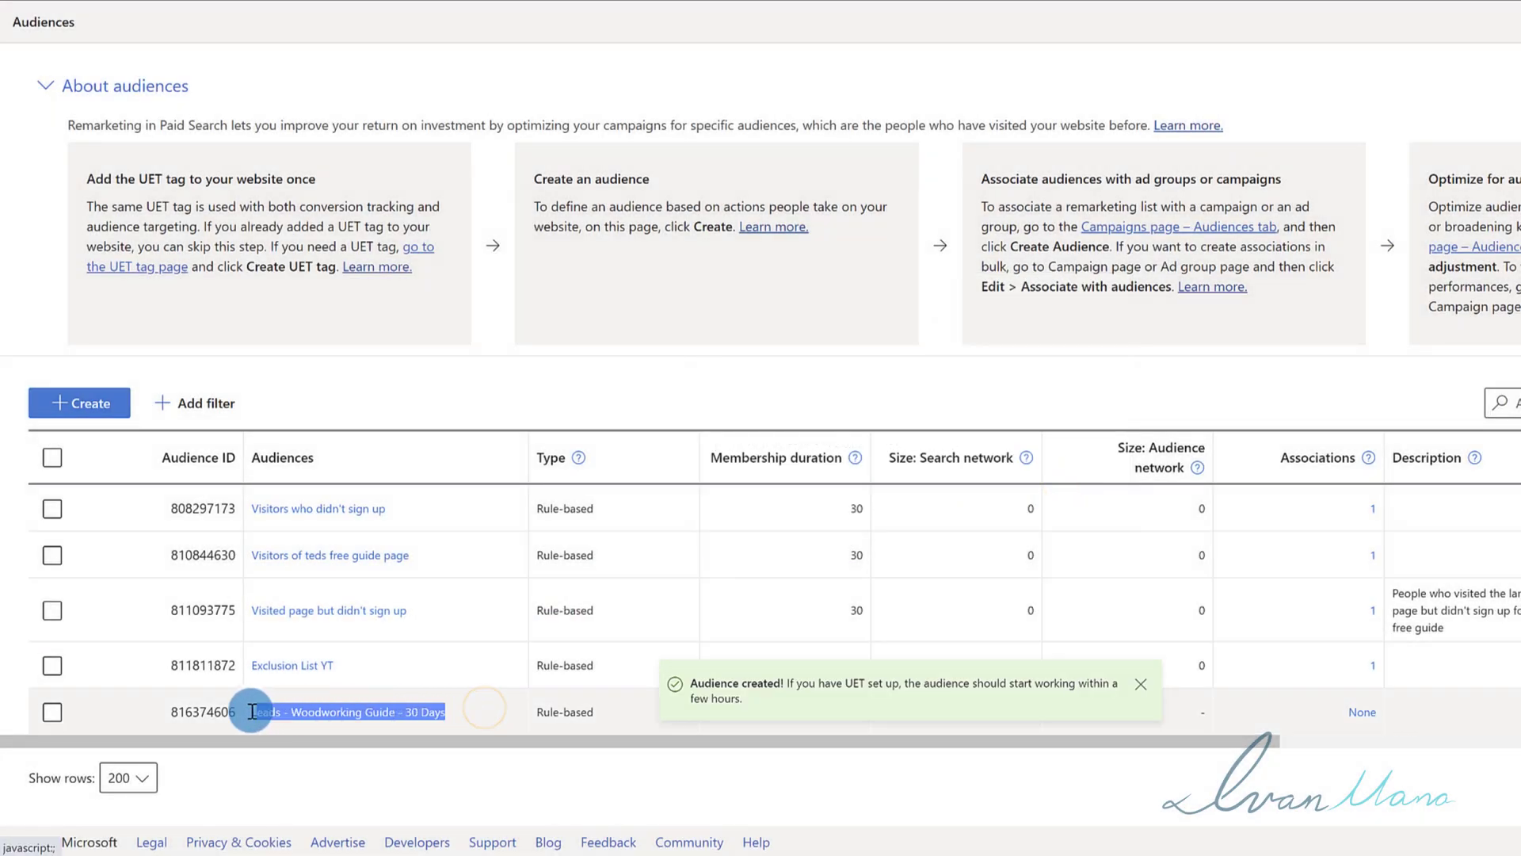
pyautogui.click(1141, 684)
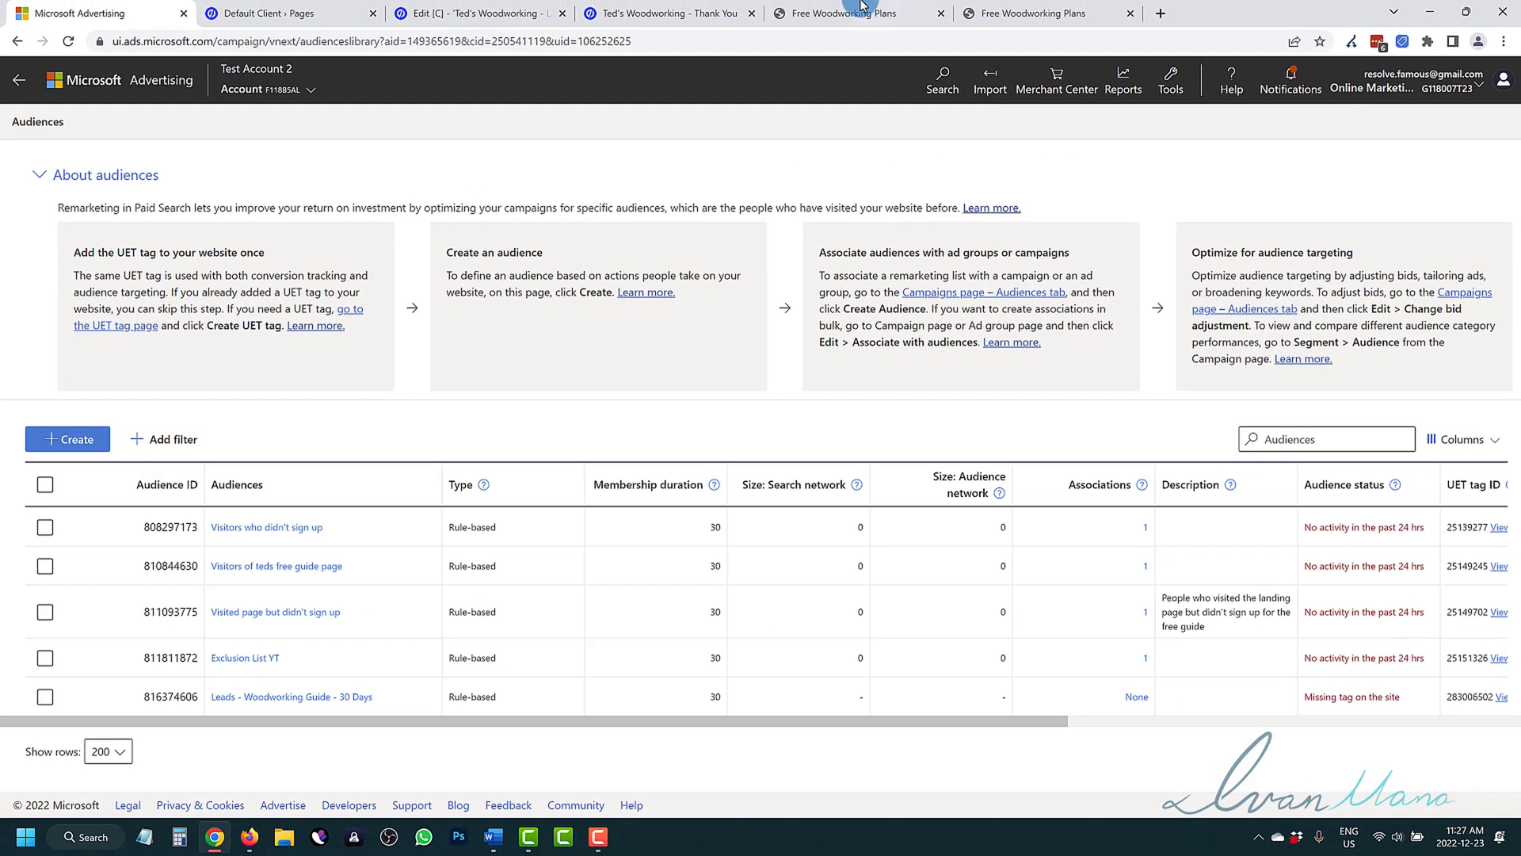
# Check the live landing page, and start a new remarketing list named "Visitors and NOT Leads - Ted's Woodworking - 30 Days".
pyautogui.click(862, 11)
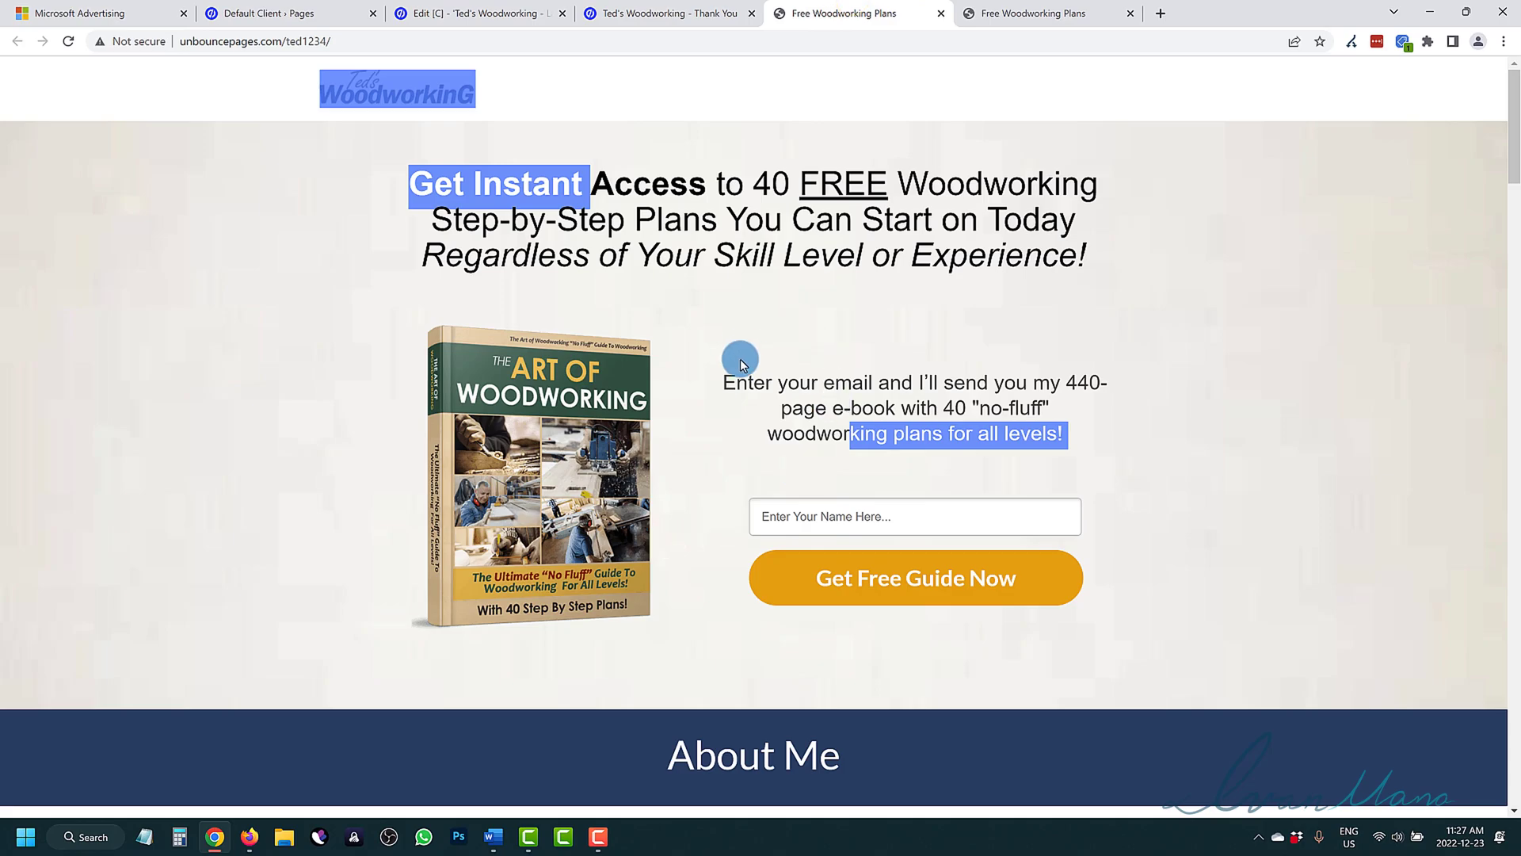
pyautogui.click(84, 12)
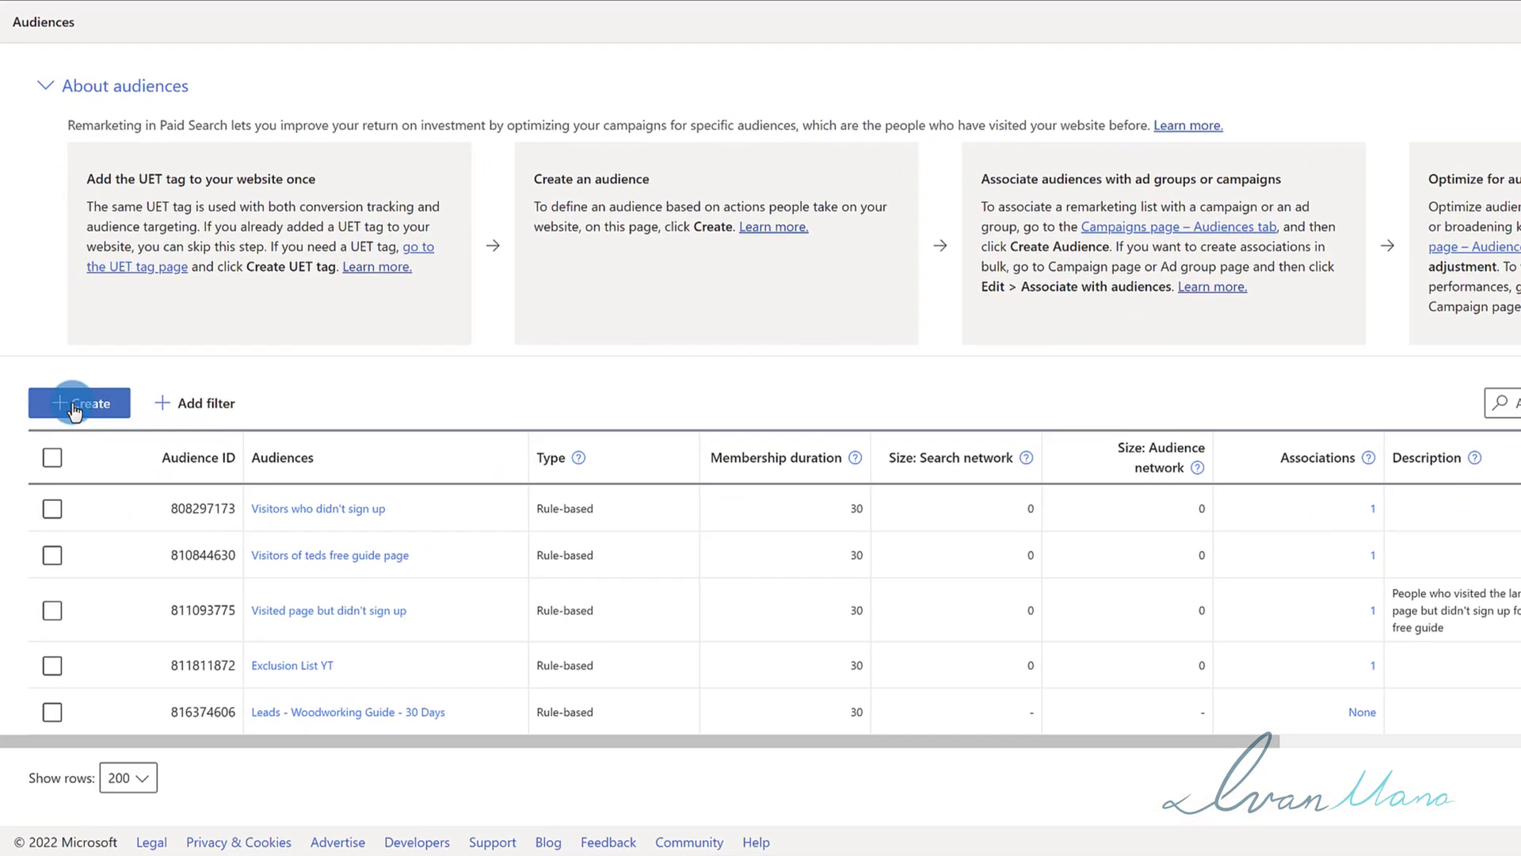
pyautogui.click(62, 440)
pyautogui.click(193, 251)
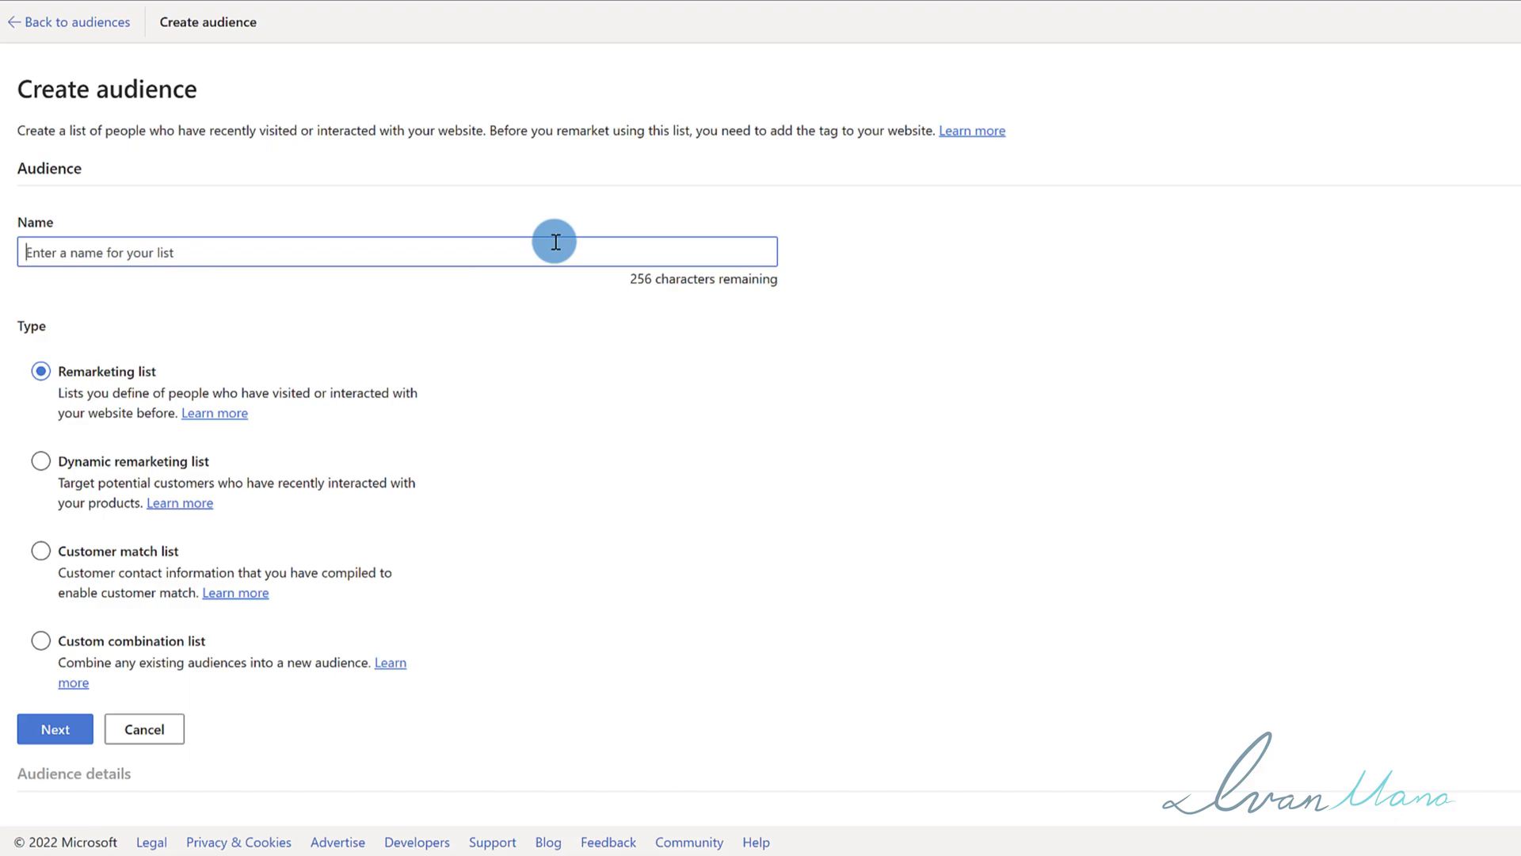
pyautogui.write("Visitors and NOT Leads - Ted's Woodworking - 3")
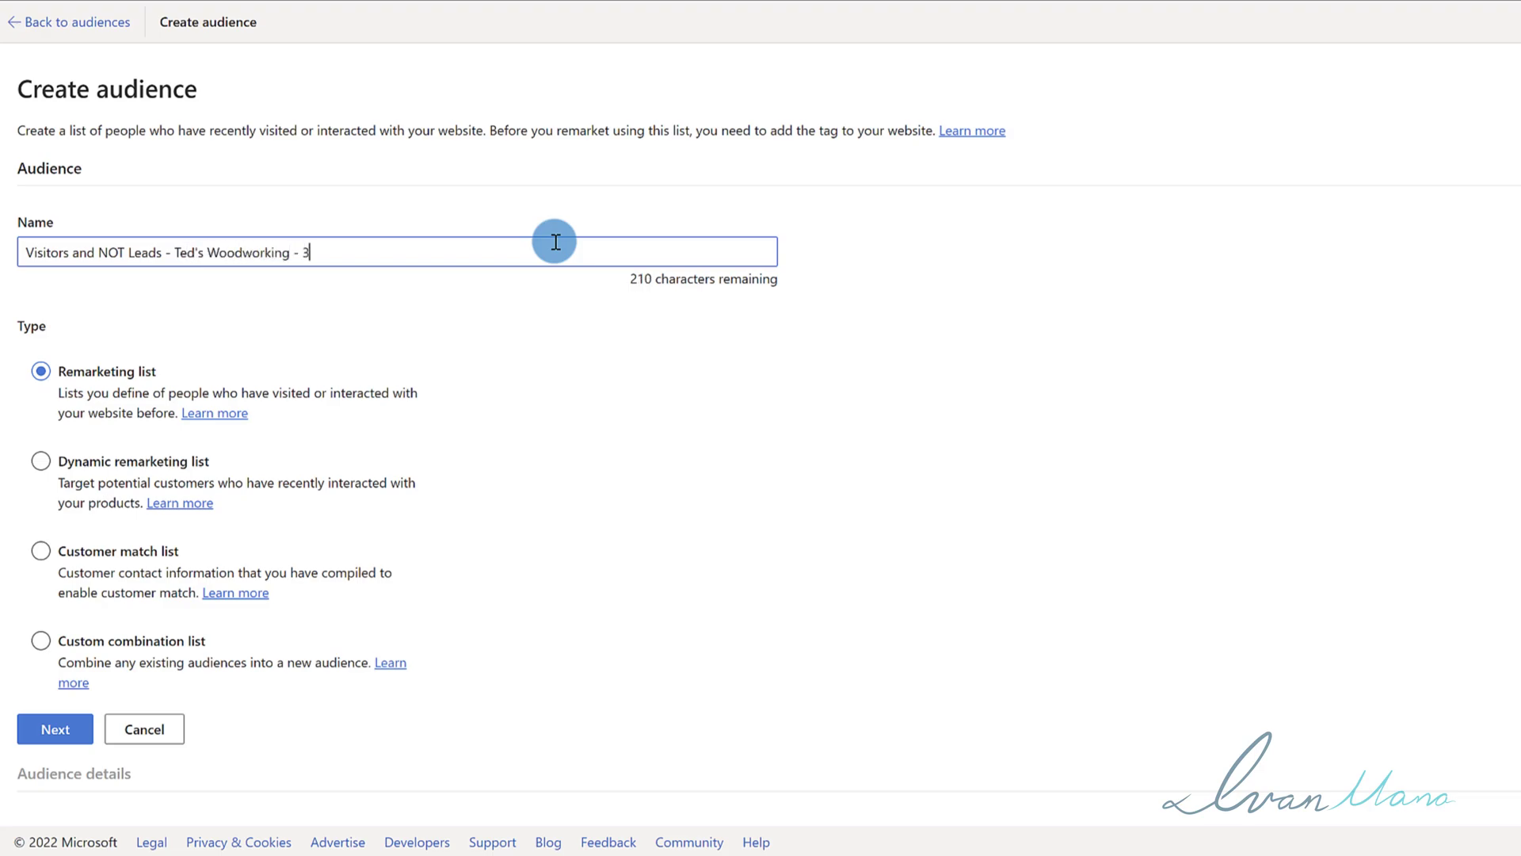
pyautogui.write('0 Days')
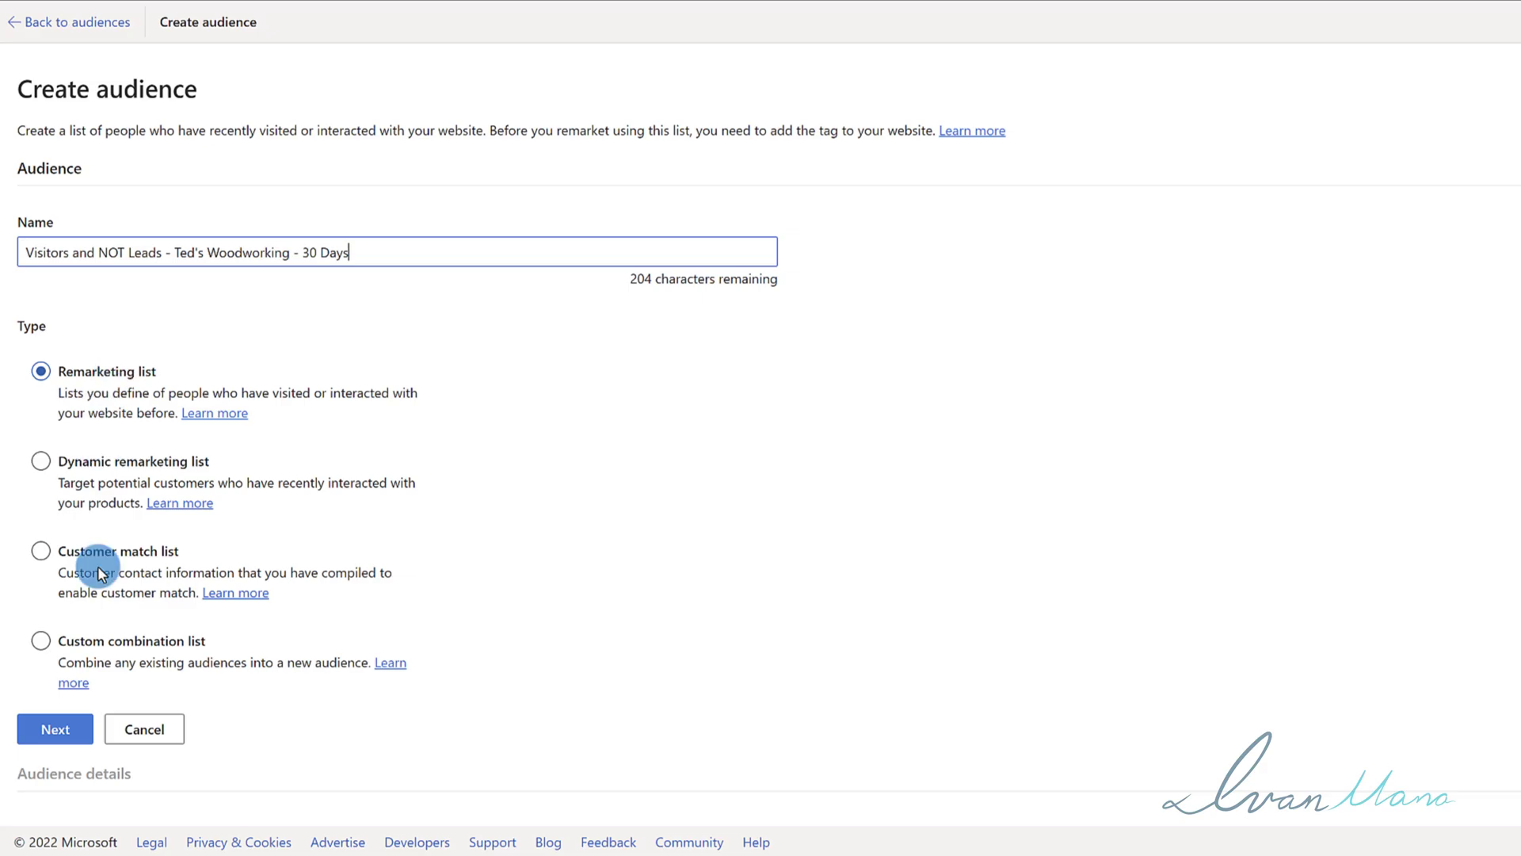
pyautogui.click(53, 730)
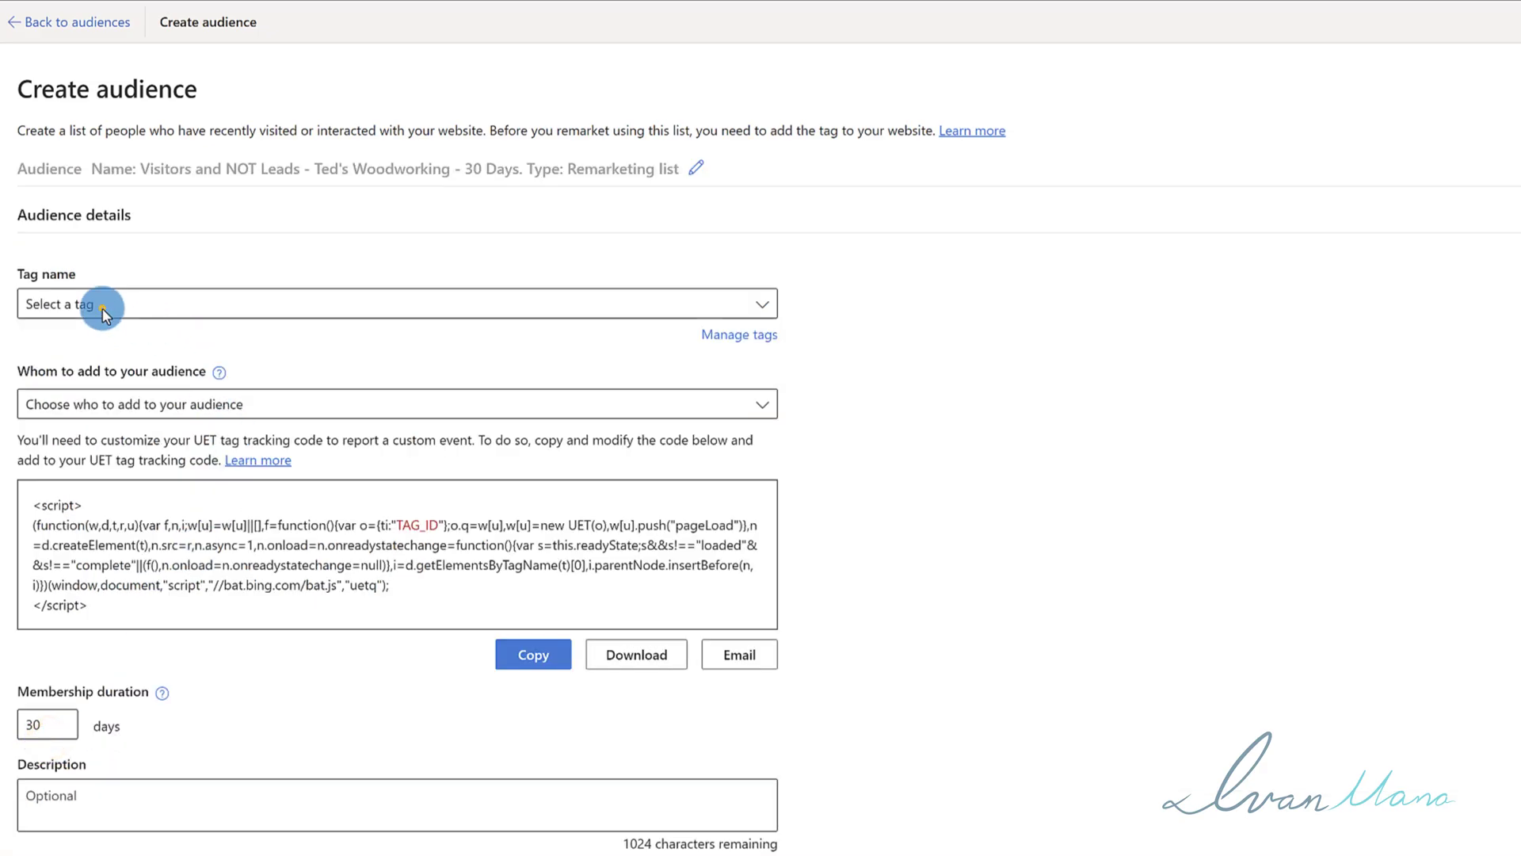
# Assign the "ANOTHER UET TAG" tag to the audience and target "Visitor of a page who did not visit another page".
pyautogui.click(102, 306)
pyautogui.click(107, 346)
pyautogui.scroll(-1, 127, 316)
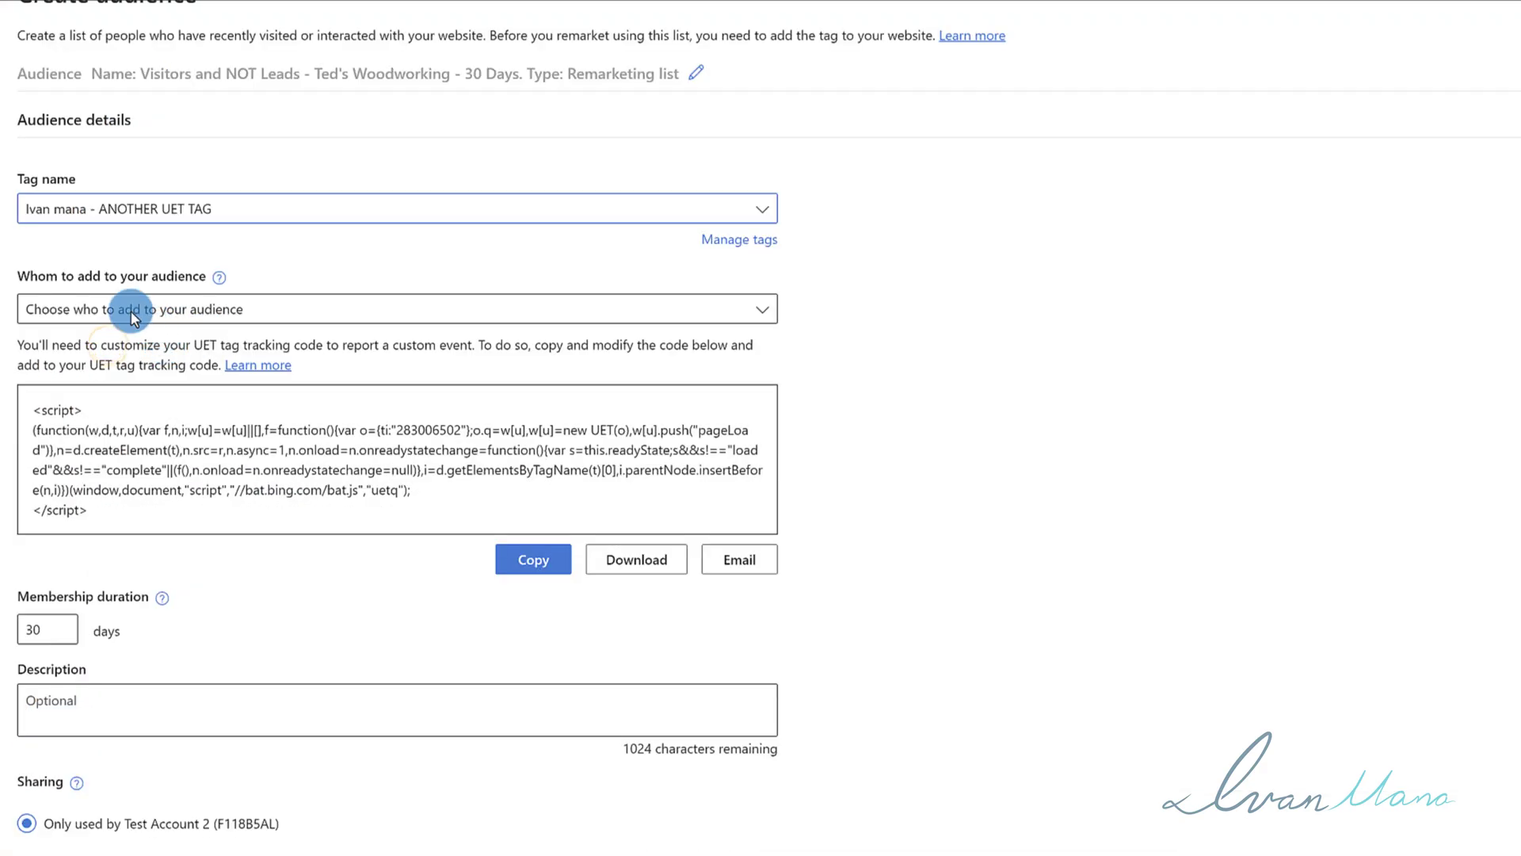
pyautogui.click(130, 309)
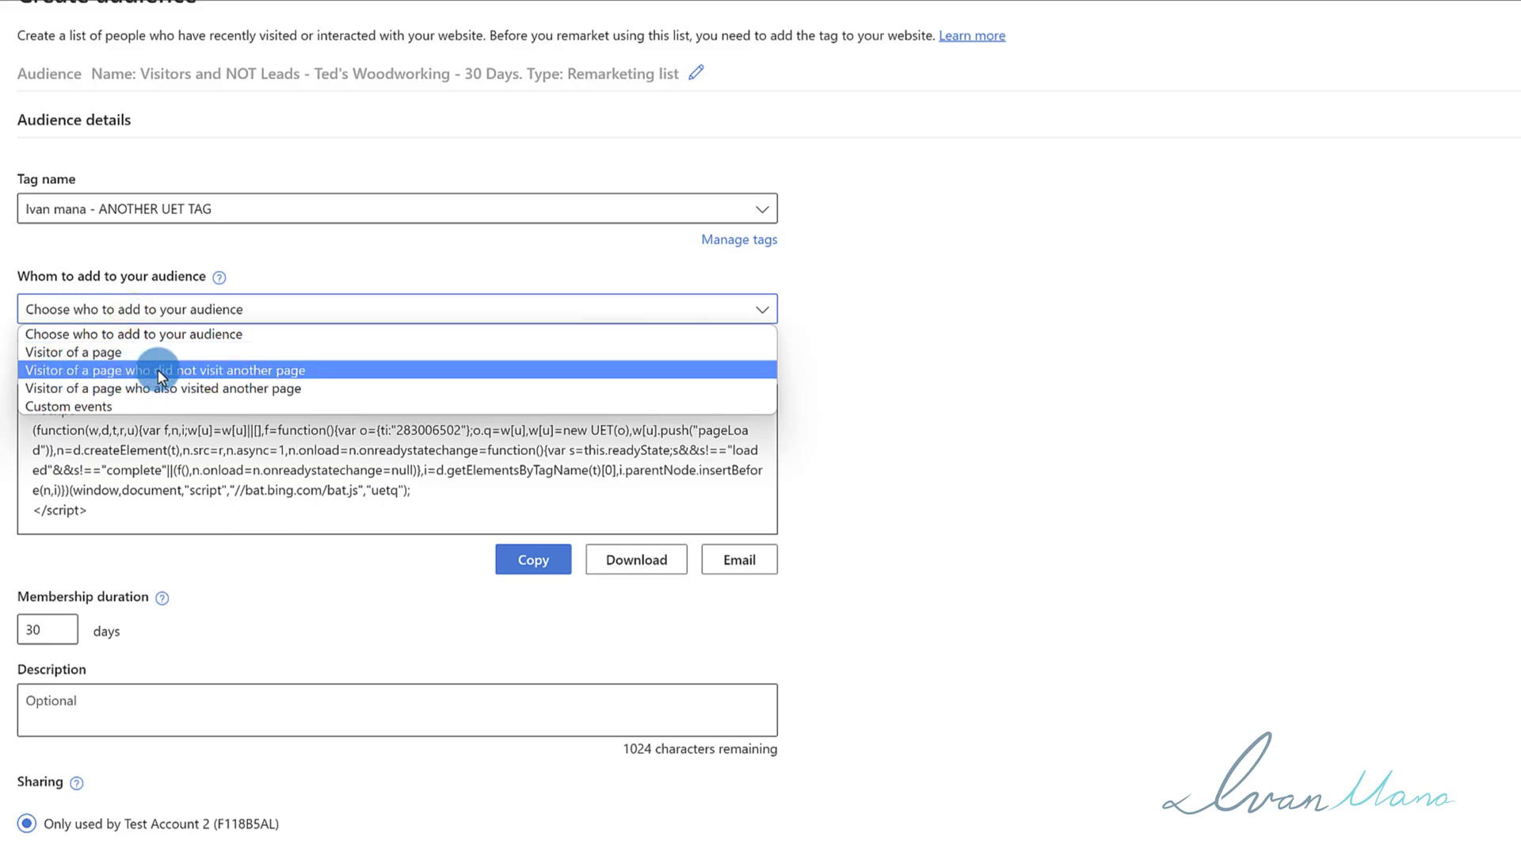
pyautogui.click(287, 371)
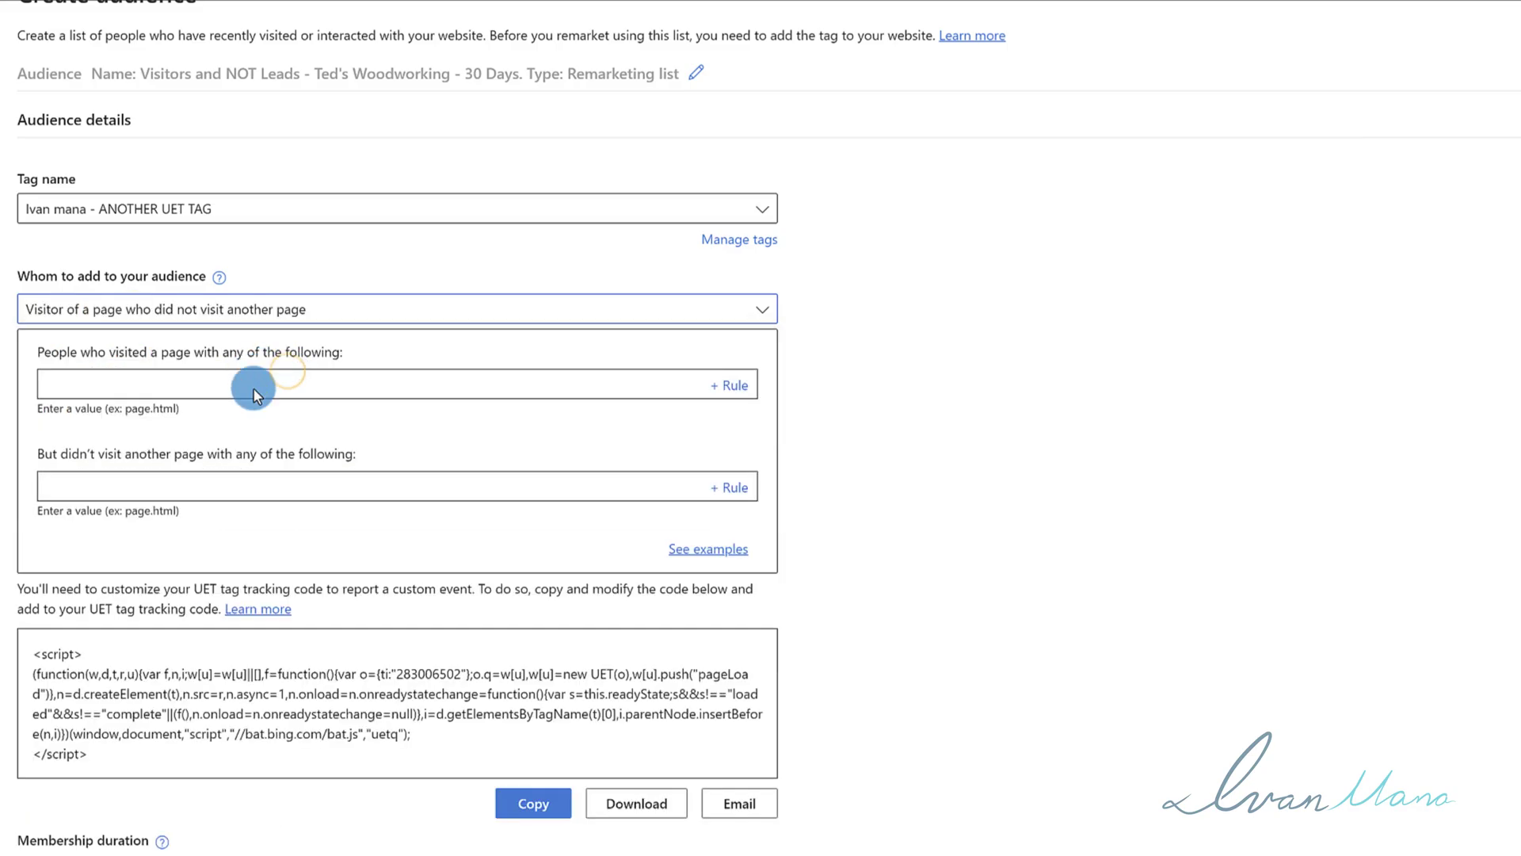
# Copy the live landing page's address (unbouncepages.com/ted1234/) and paste it into a "URL contains" rule for the visited page.
pyautogui.click(102, 386)
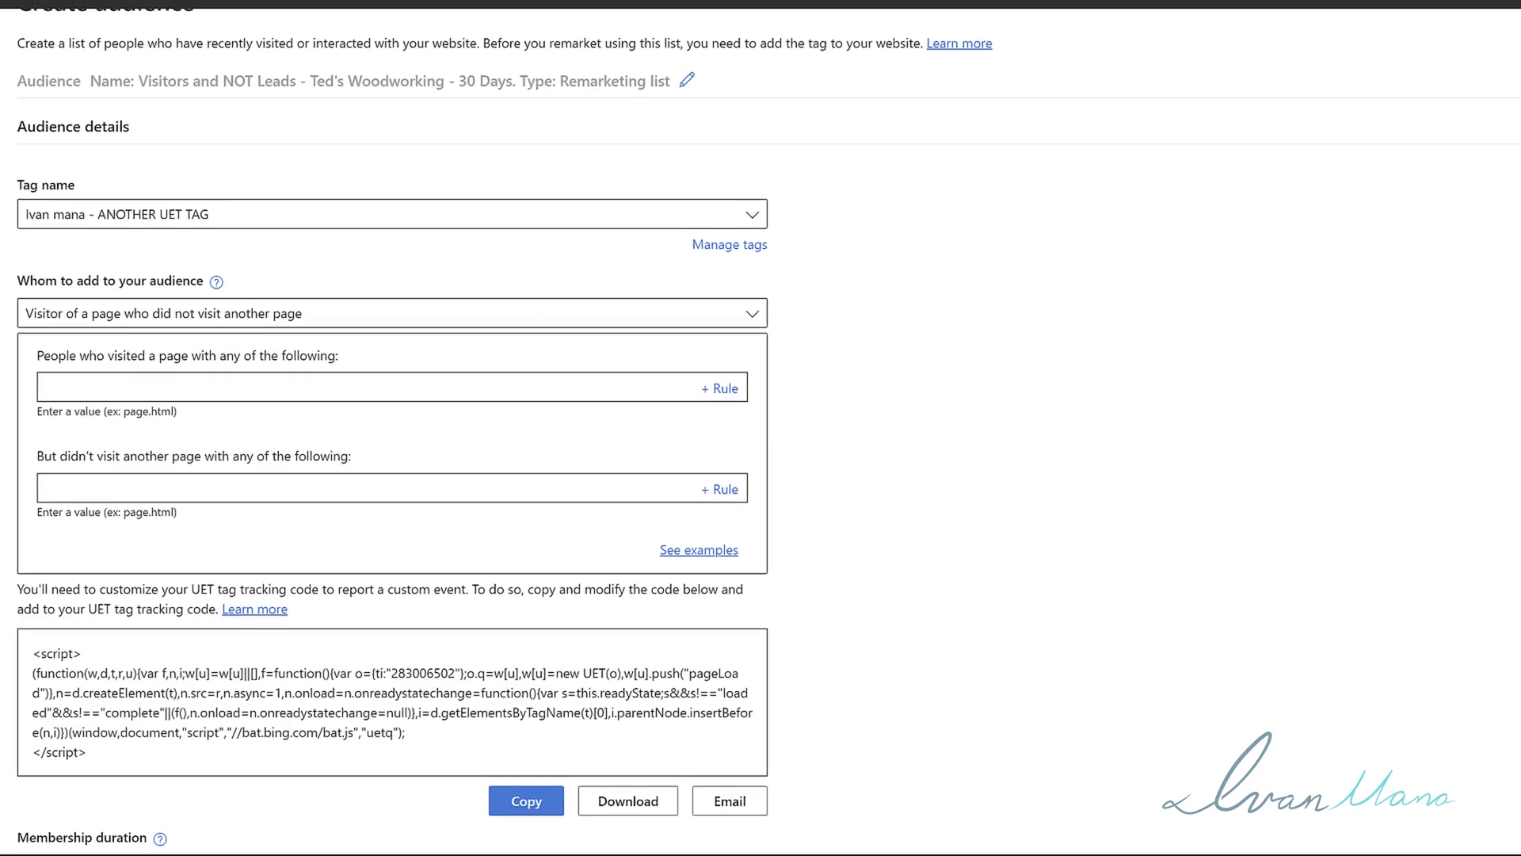
pyautogui.click(844, 12)
pyautogui.click(288, 41)
pyautogui.rightClick(287, 41)
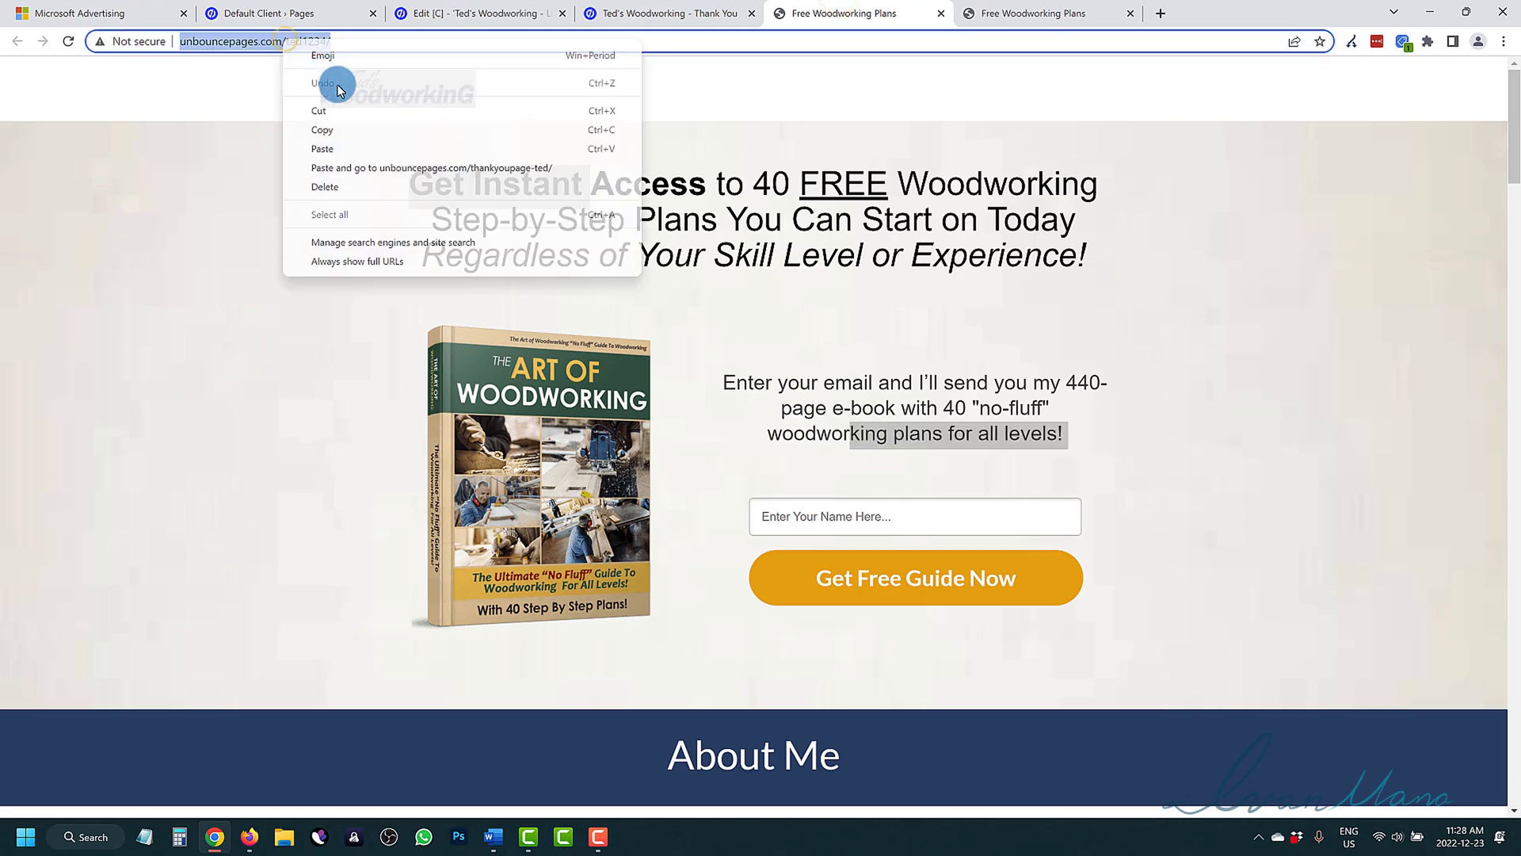
pyautogui.click(334, 130)
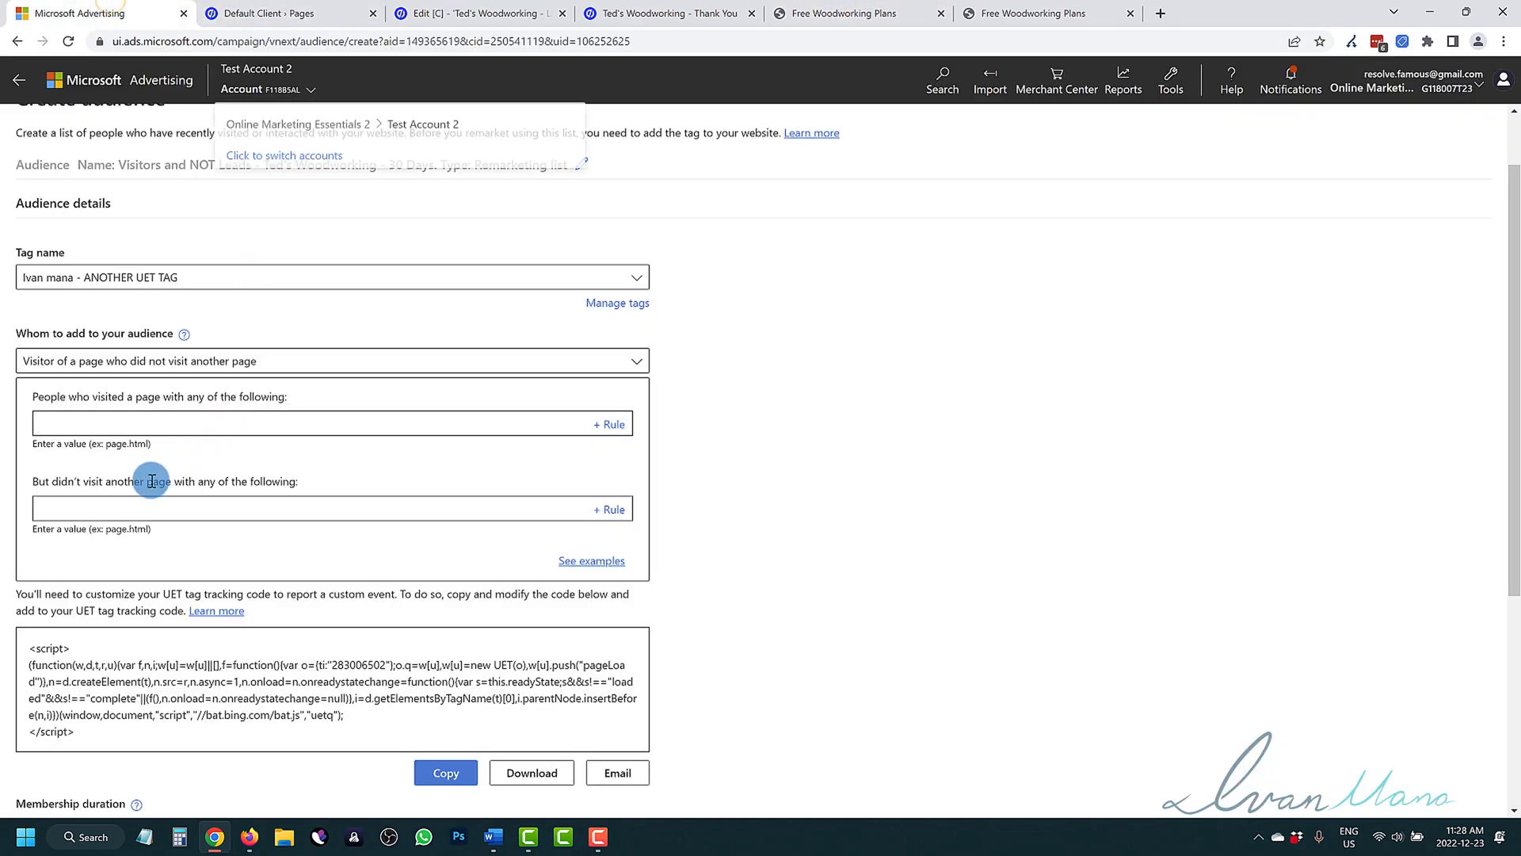
pyautogui.click(87, 426)
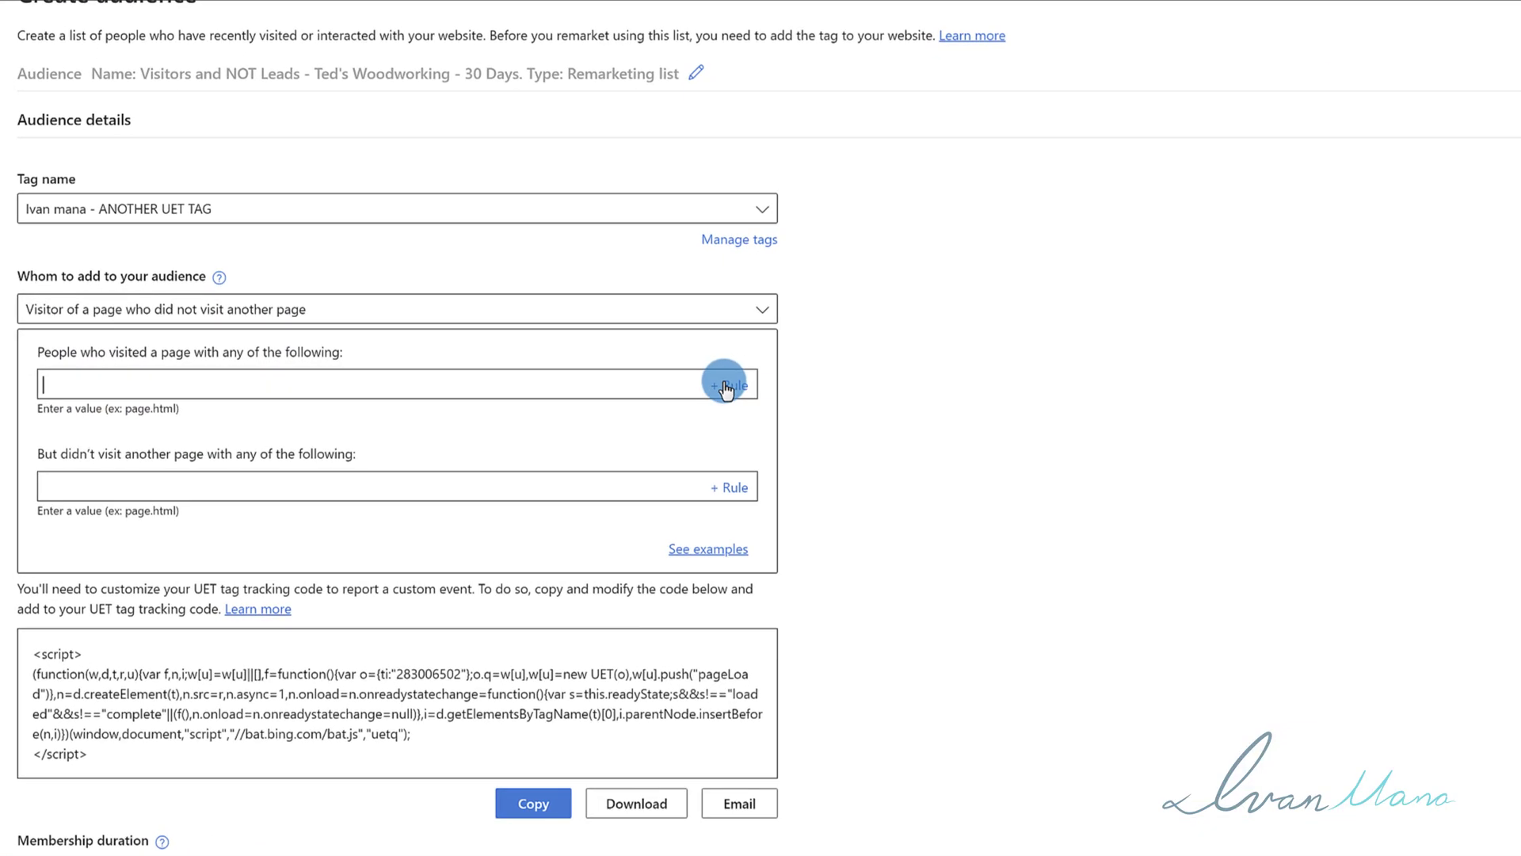
pyautogui.click(683, 396)
pyautogui.rightClick(431, 380)
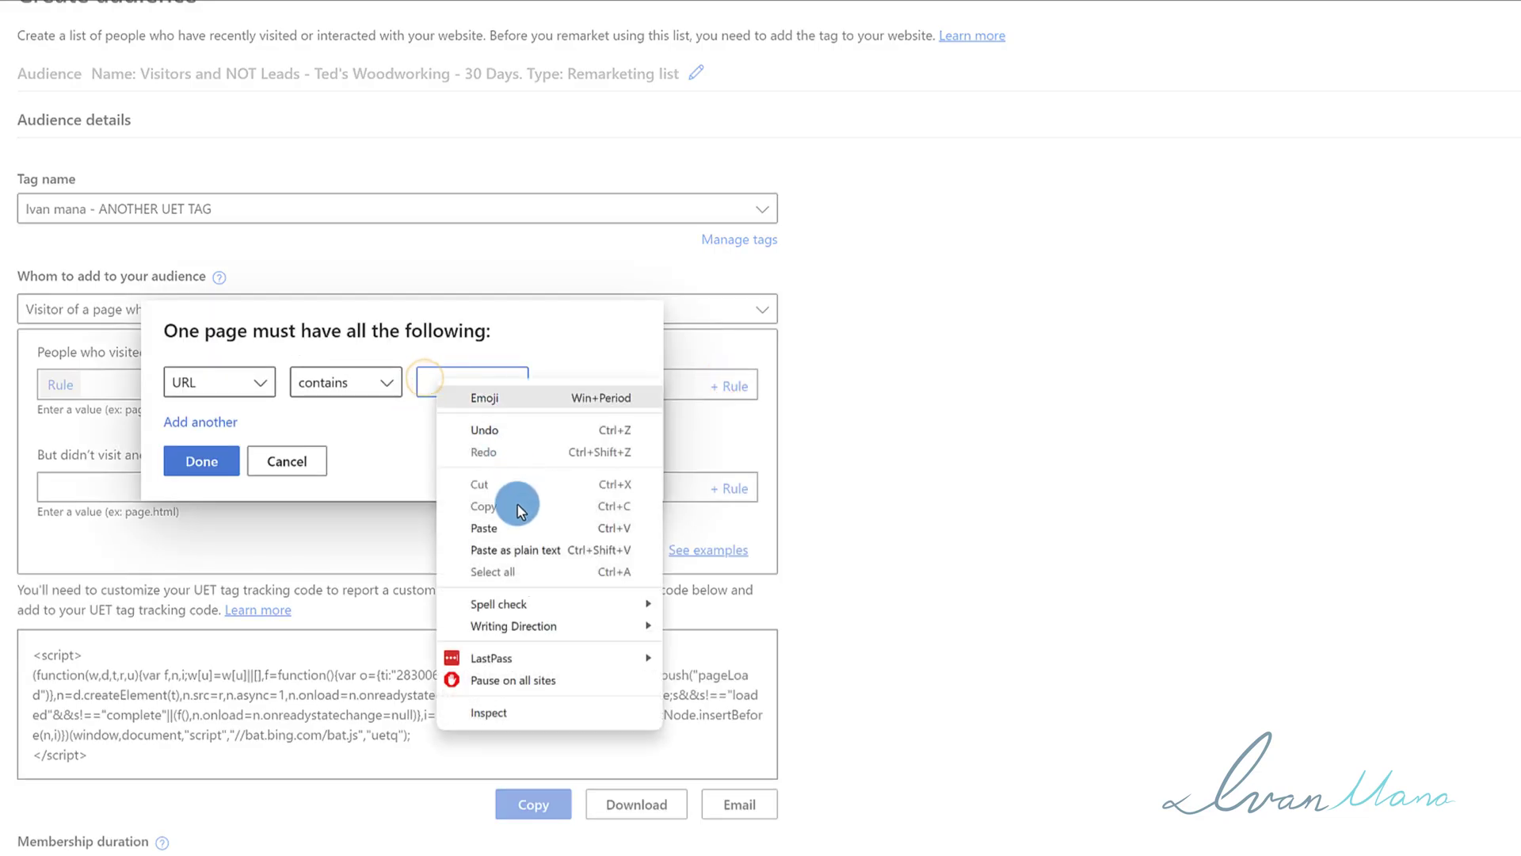
pyautogui.click(491, 519)
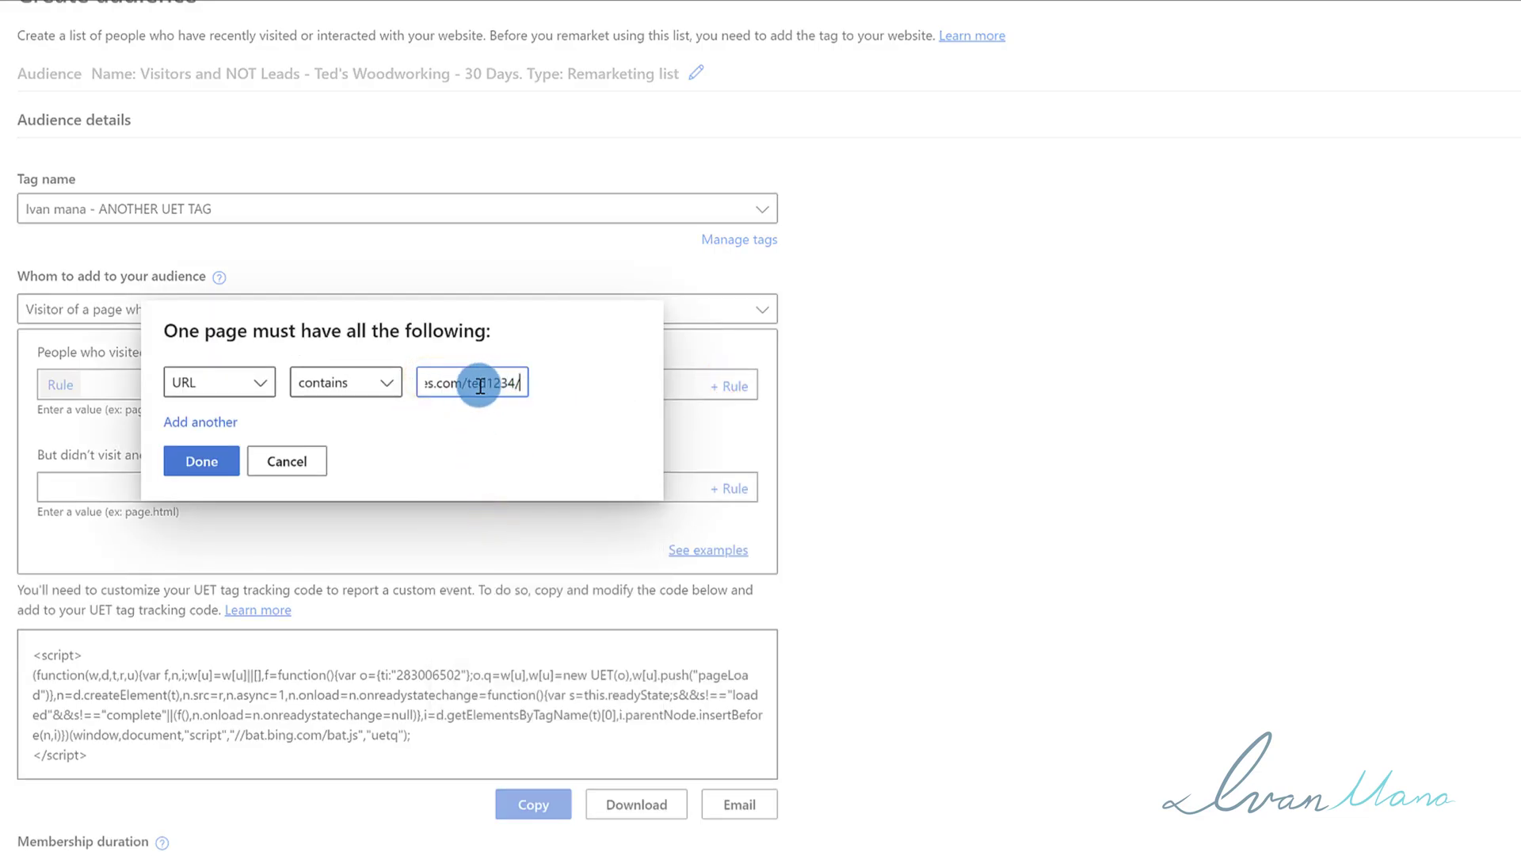
pyautogui.tripleClick(417, 383)
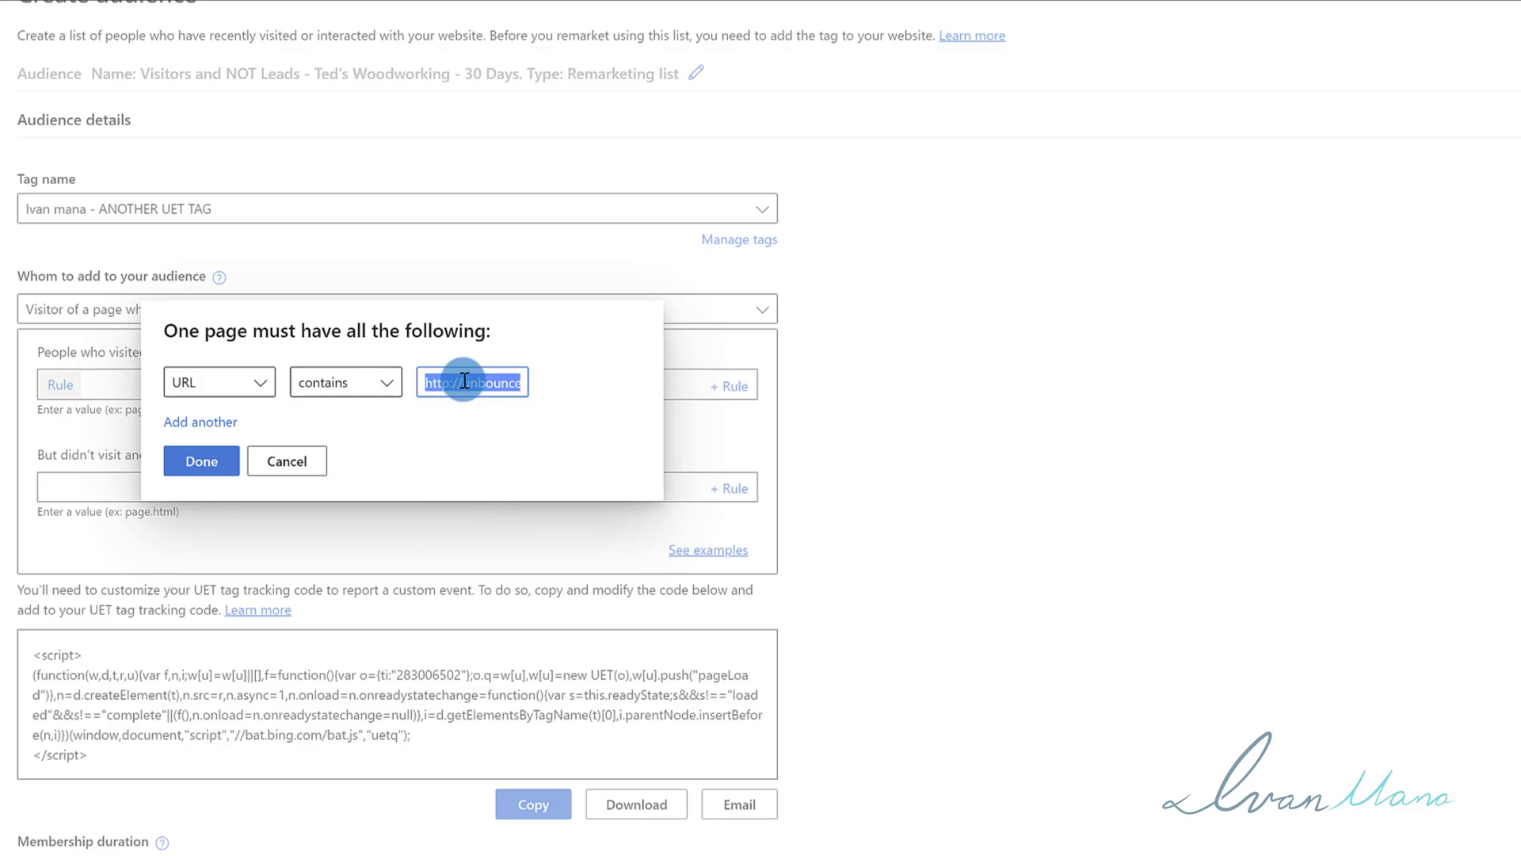
pyautogui.click(465, 394)
pyautogui.press('BackSpace')
pyautogui.press('BackSpace')
pyautogui.press('BackSpace')
pyautogui.press('BackSpace')
pyautogui.press('BackSpace')
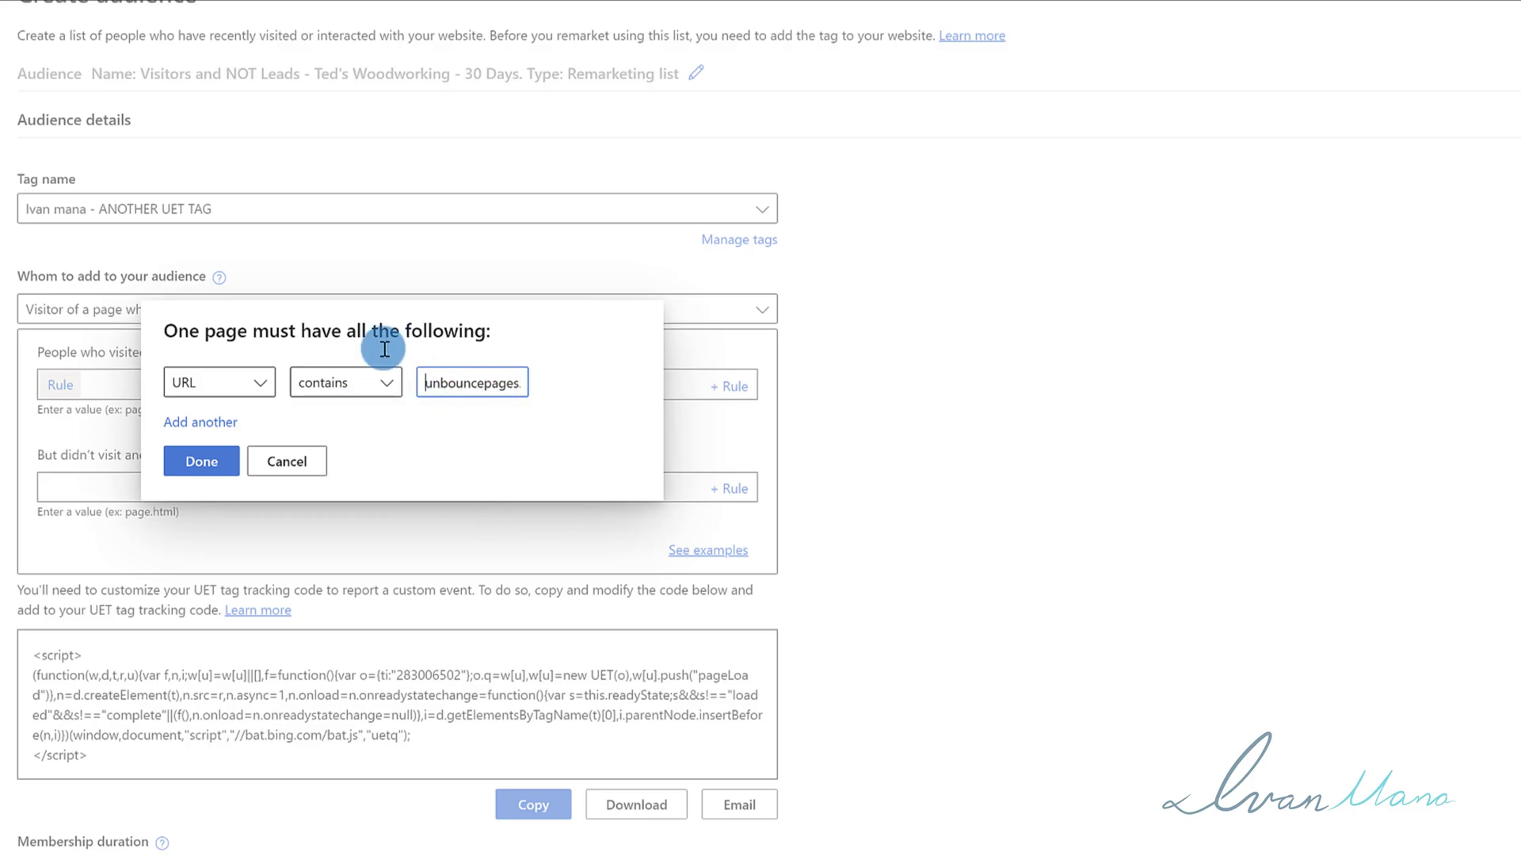
pyautogui.click(201, 463)
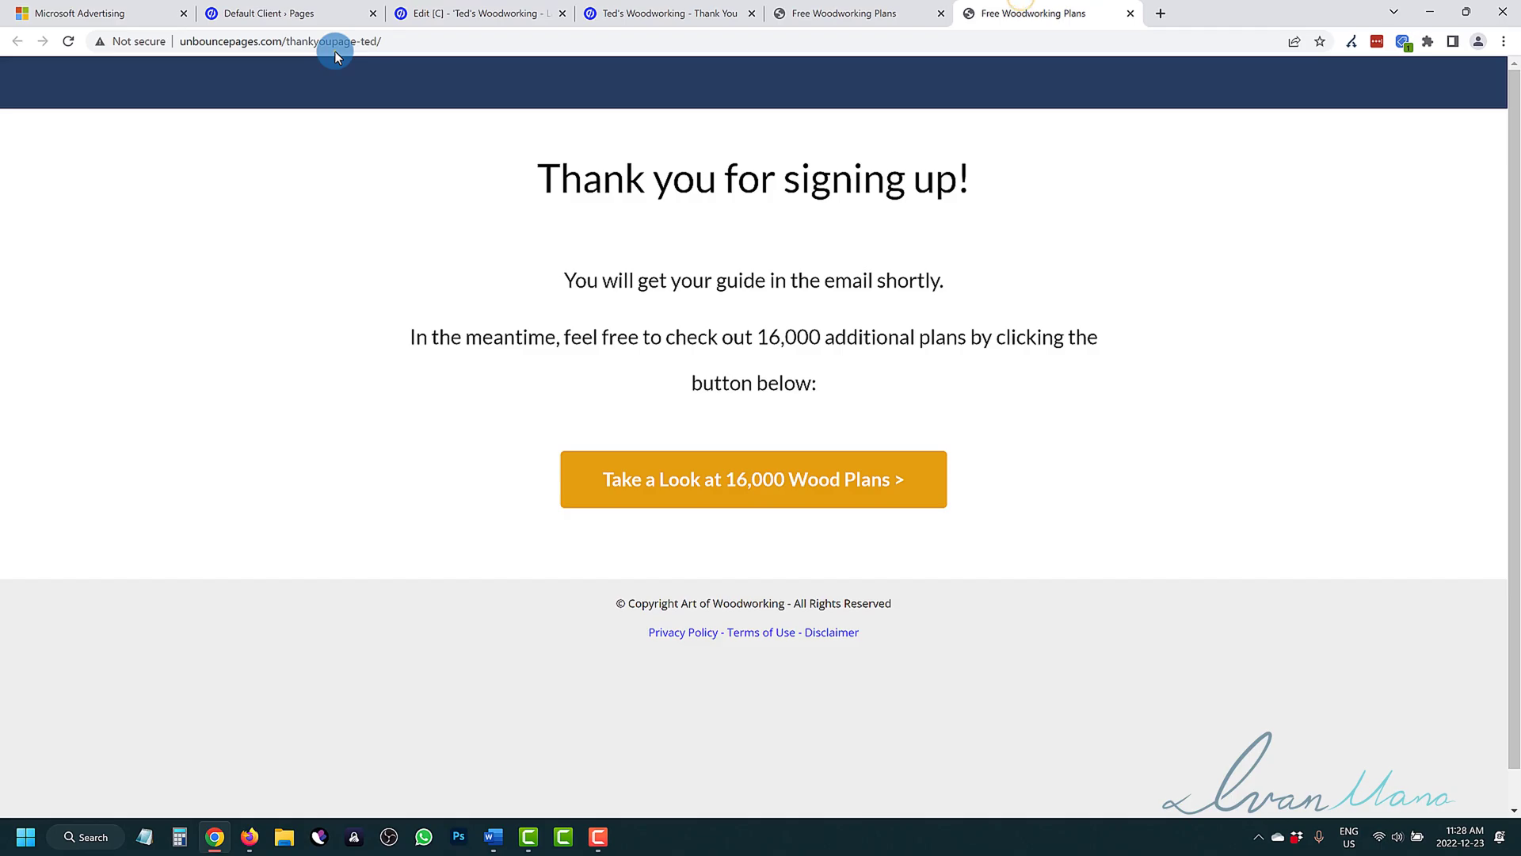
# Copy the thank-you page's address (unbouncepages.com/thankyoupage-ted/) and paste it into a "URL contains" rule for the page that was not visited.
pyautogui.click(335, 46)
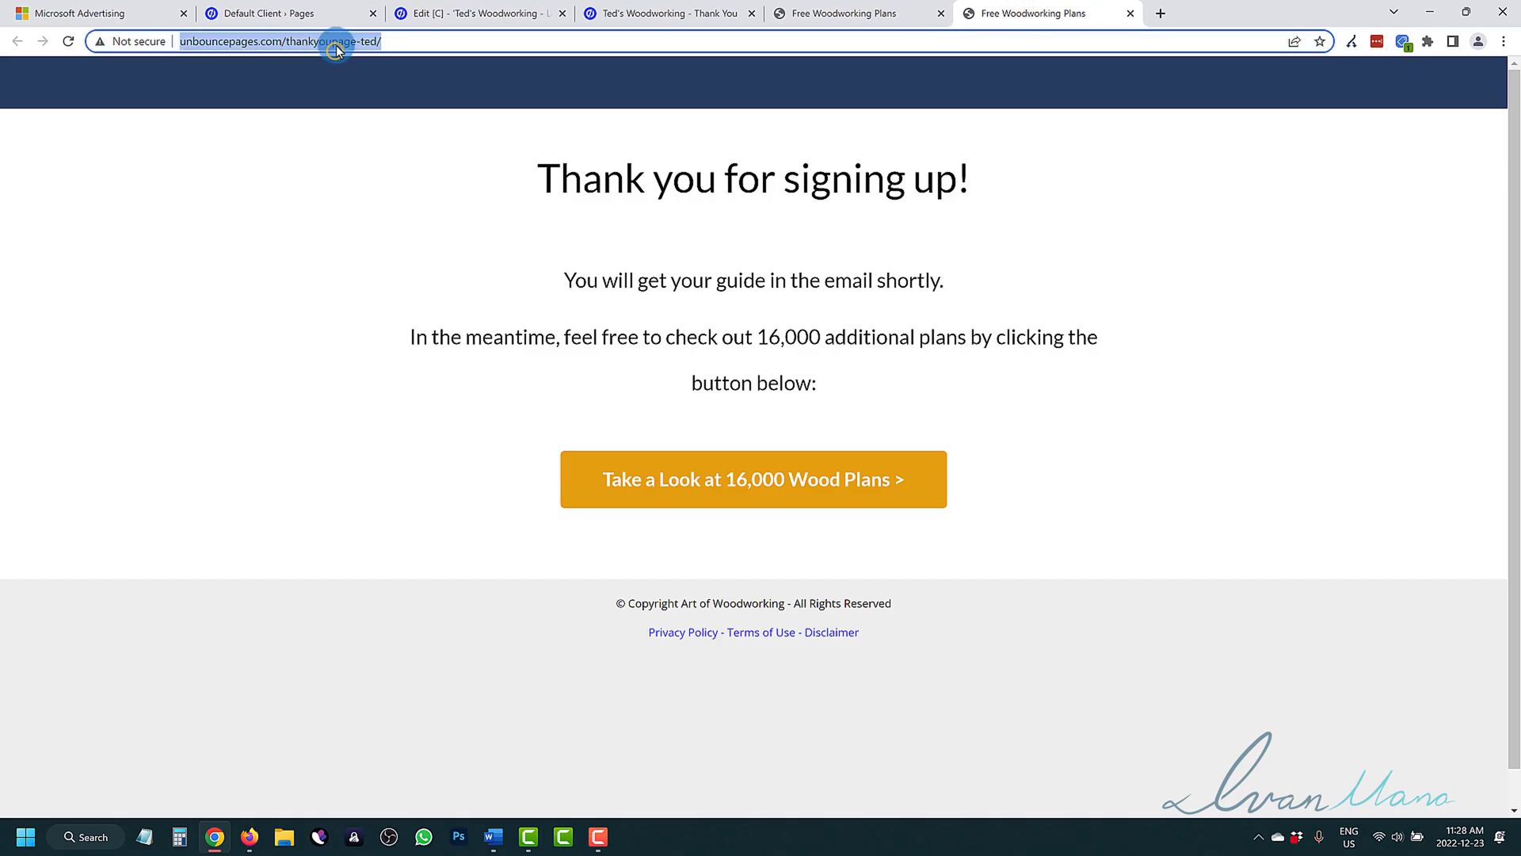
pyautogui.rightClick(336, 44)
pyautogui.click(389, 139)
pyautogui.click(158, 6)
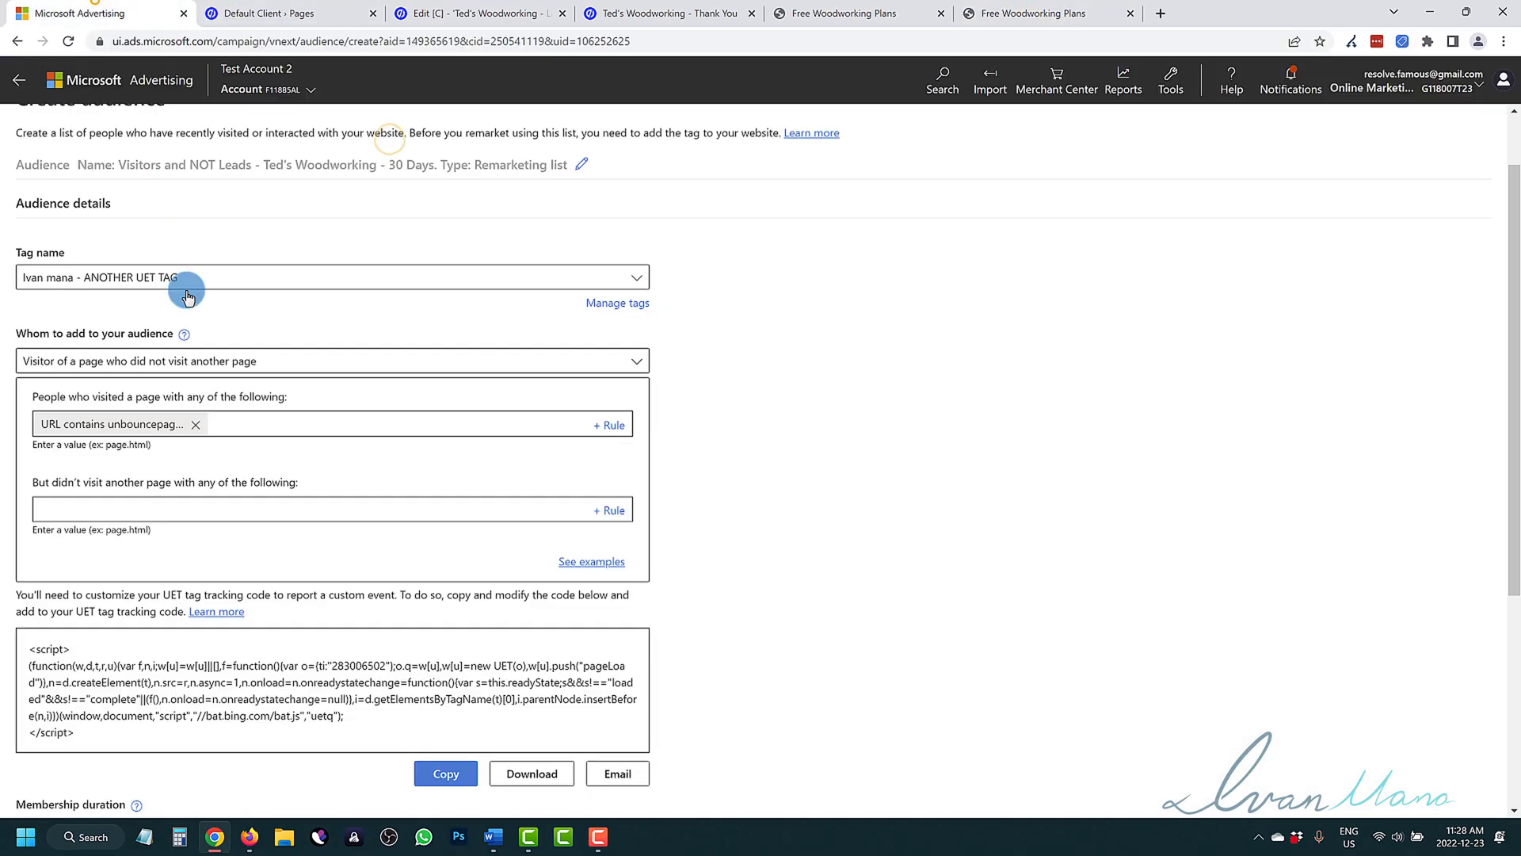
pyautogui.click(606, 512)
pyautogui.click(722, 491)
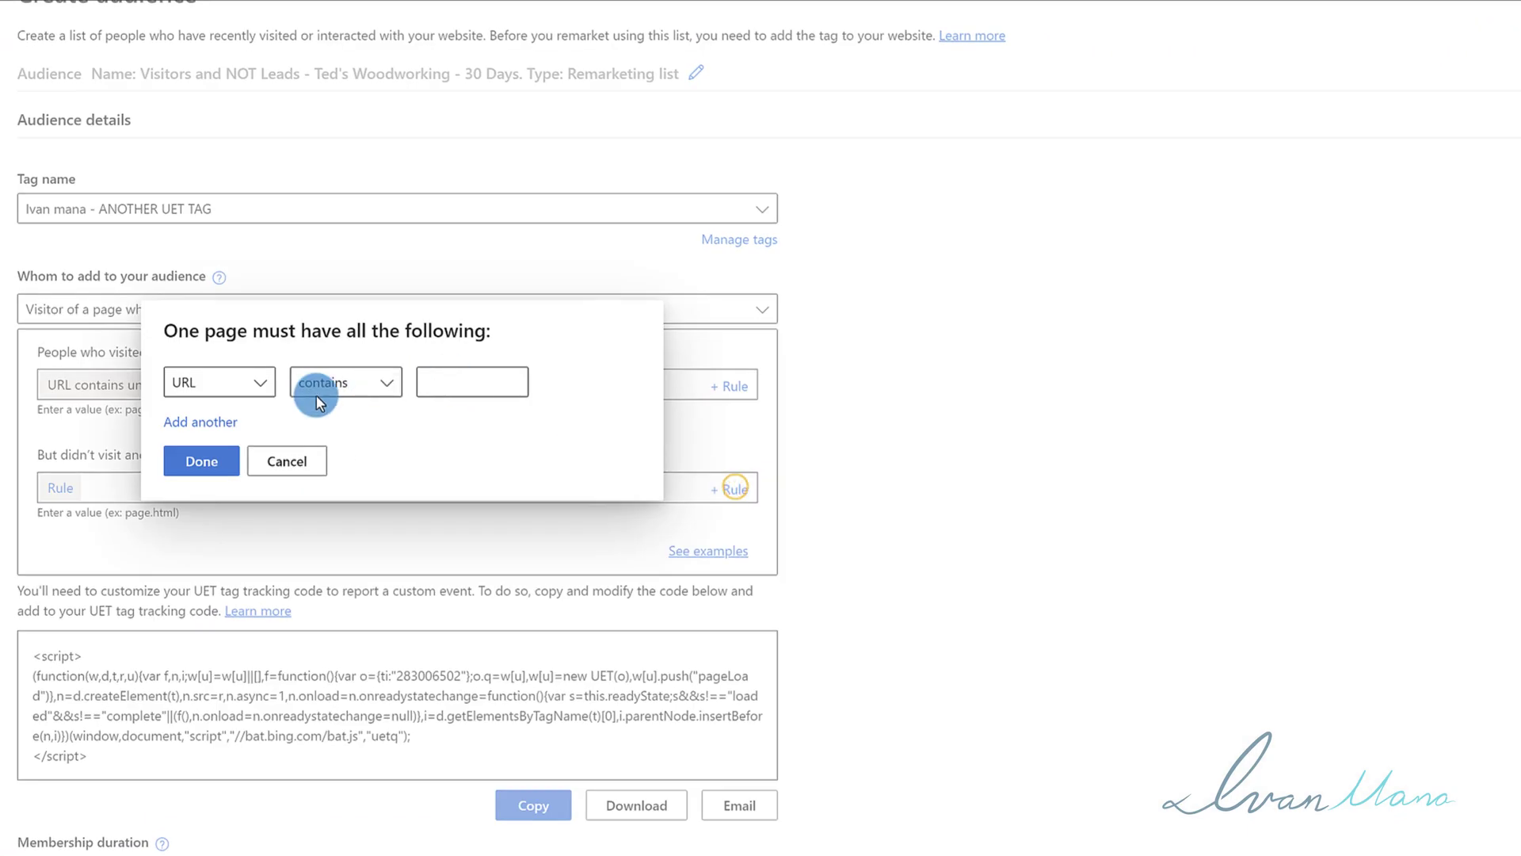
pyautogui.click(426, 381)
pyautogui.rightClick(428, 382)
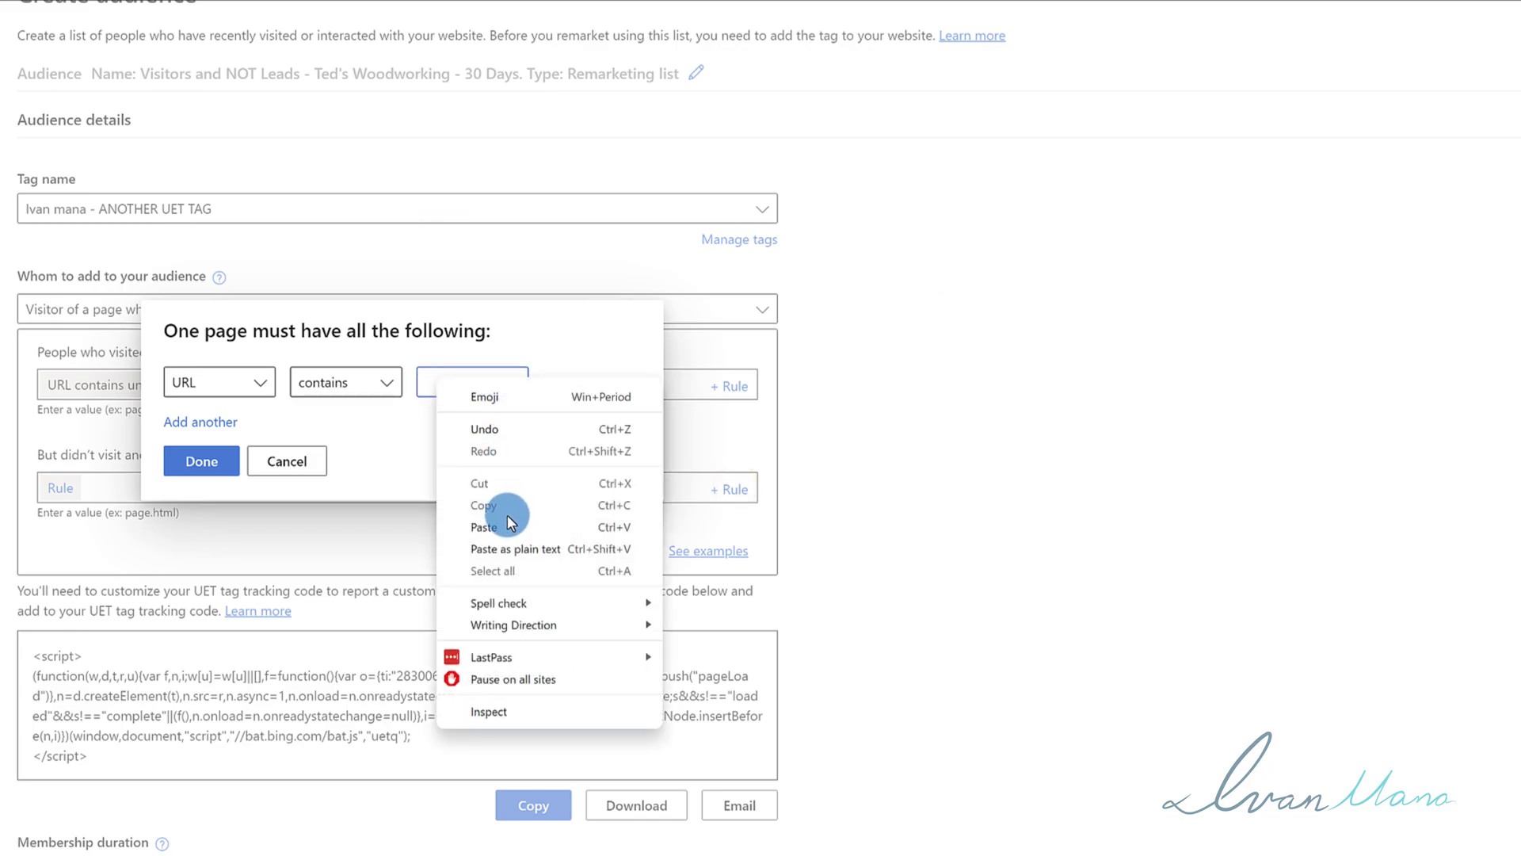
pyautogui.click(483, 527)
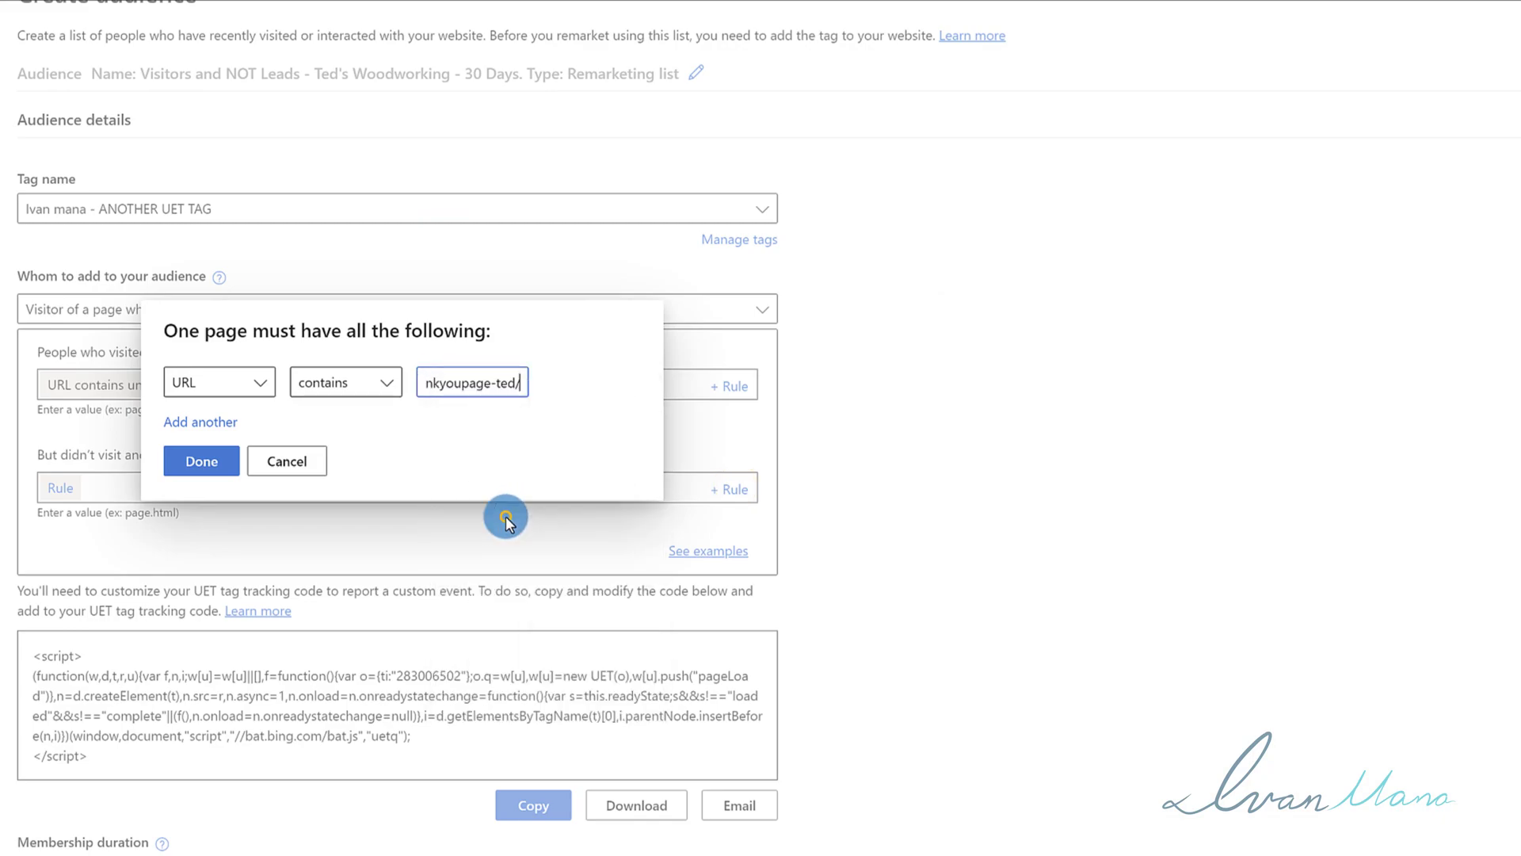
pyautogui.moveTo(435, 387); pyautogui.dragTo(335, 379)
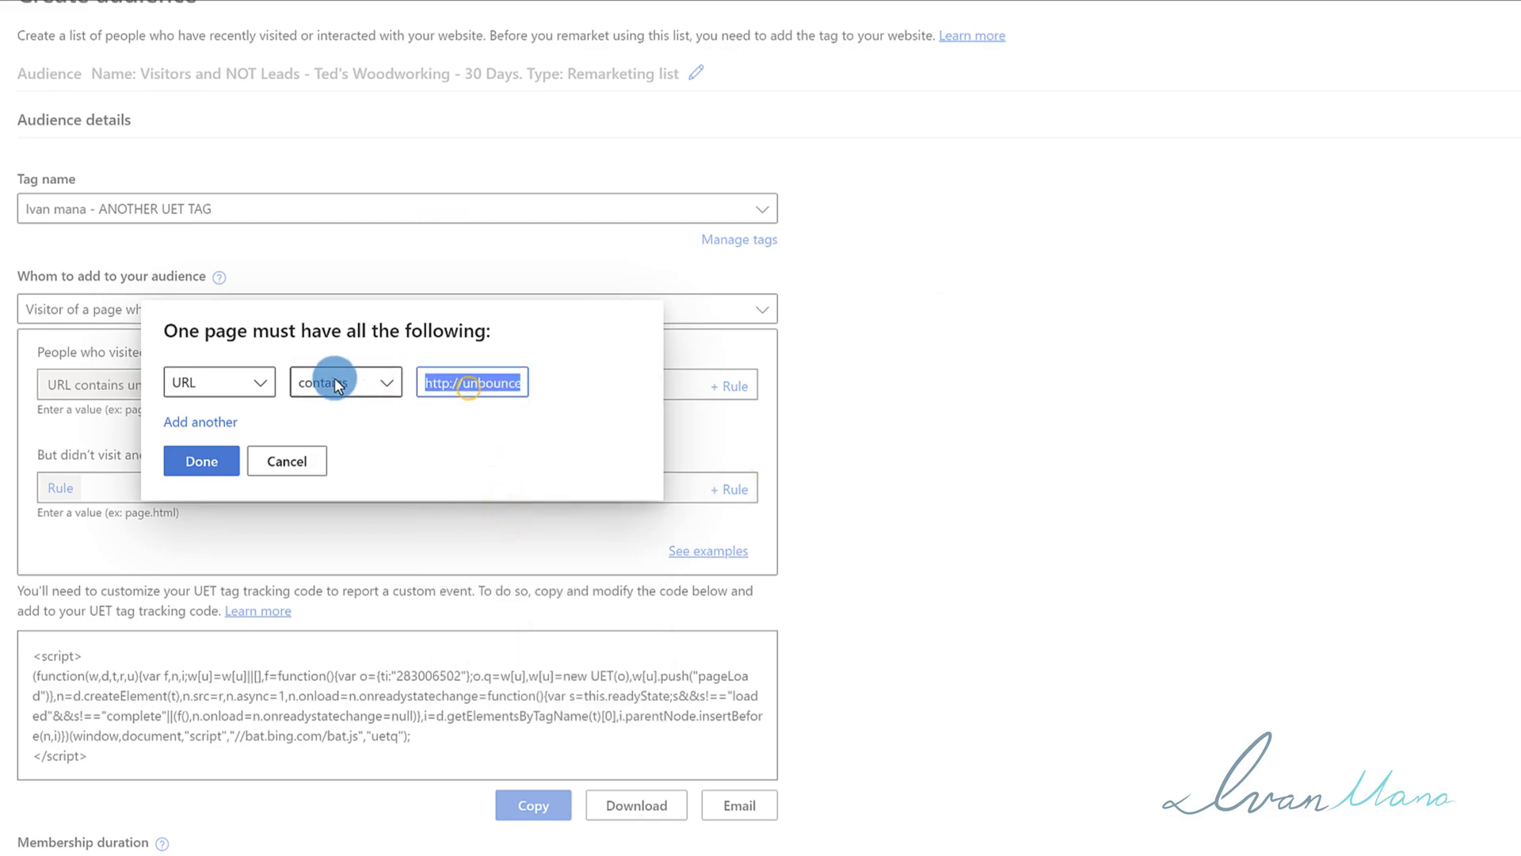
pyautogui.click(462, 384)
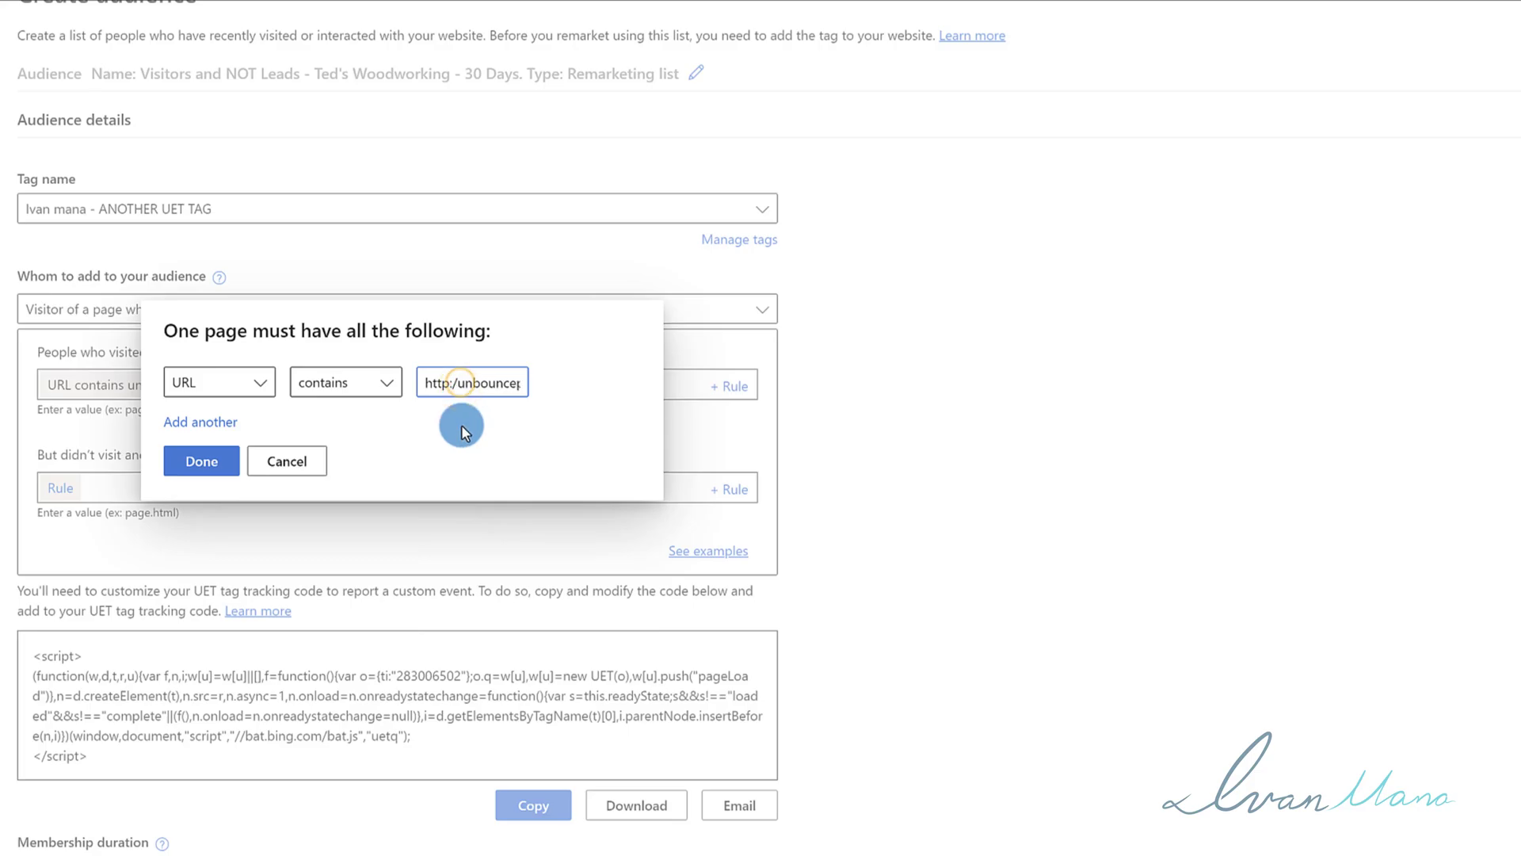
pyautogui.press('BackSpace')
pyautogui.press('BackSpace')
pyautogui.press('BackSpace')
pyautogui.press('BackSpace')
pyautogui.press('BackSpace')
pyautogui.press('BackSpace')
pyautogui.press('BackSpace')
pyautogui.click(181, 460)
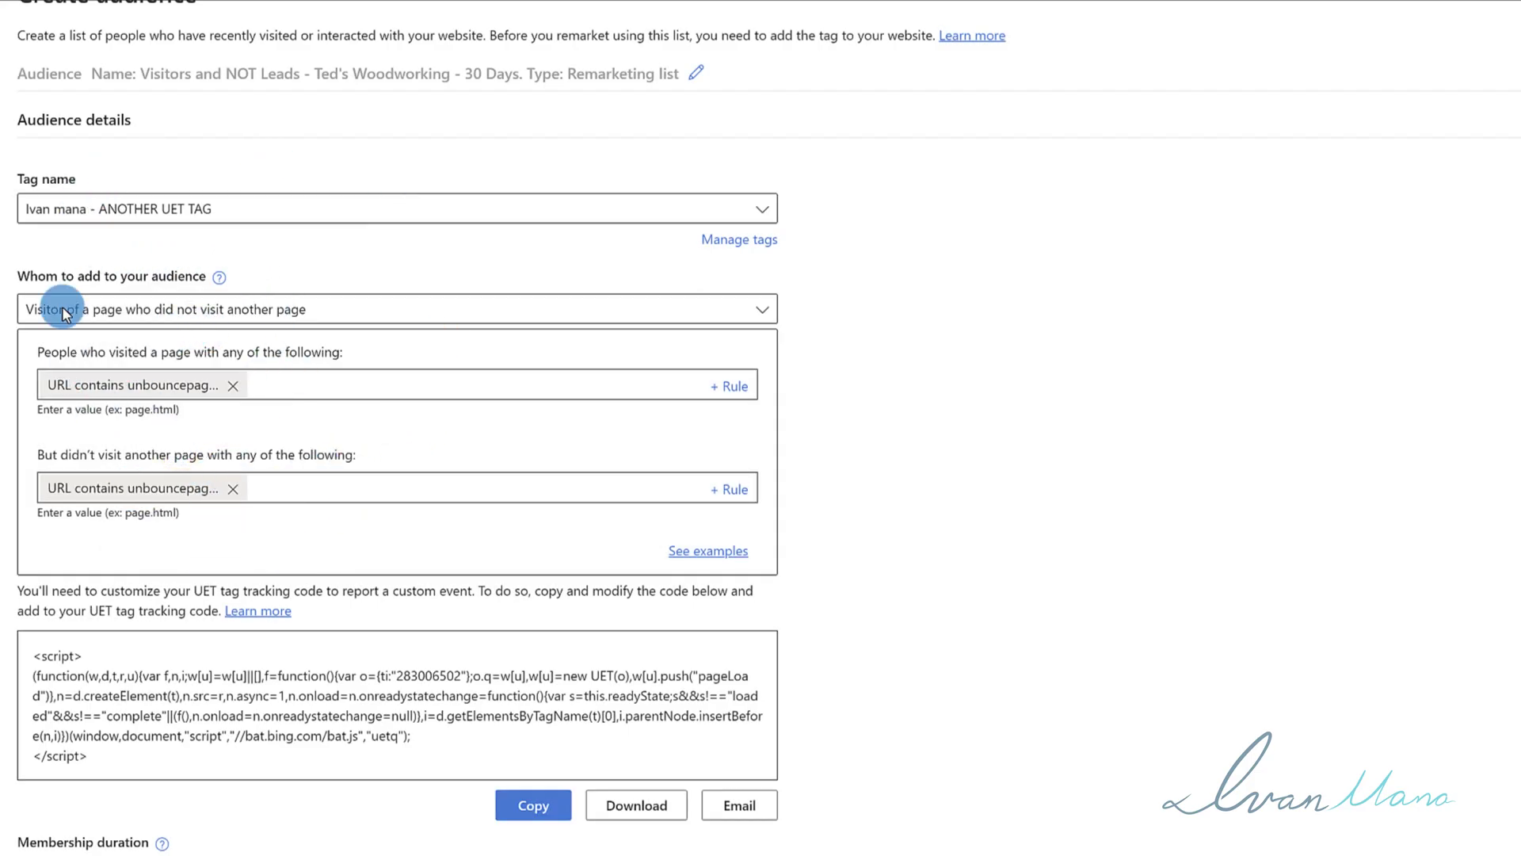
# Review the audience's name, visited and not-visited page rules, membership duration and sharing settings.
pyautogui.scroll(1, 339, 330)
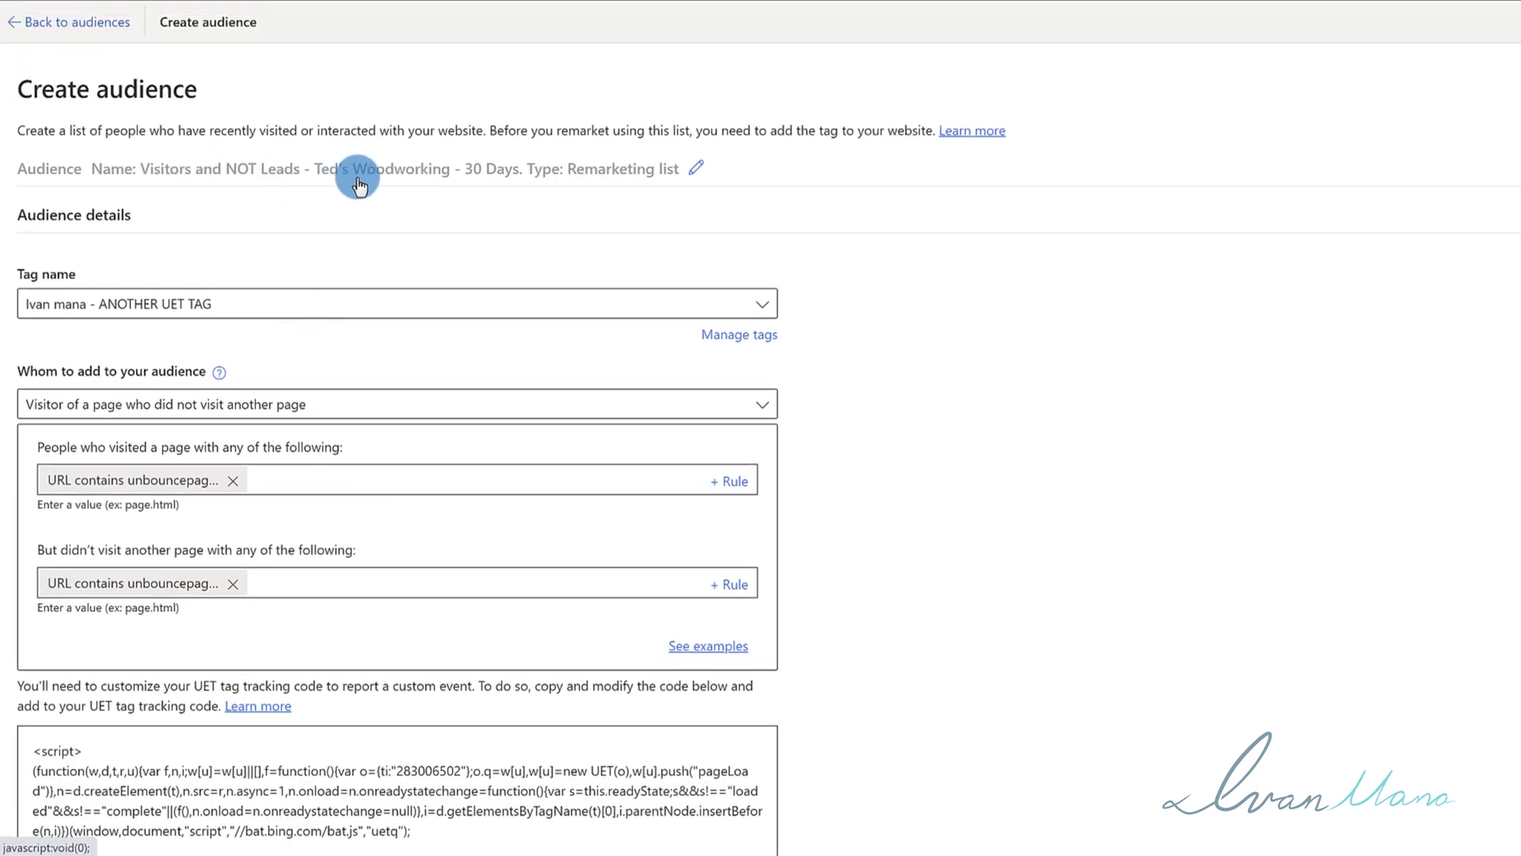
pyautogui.scroll(-3, 430, 296)
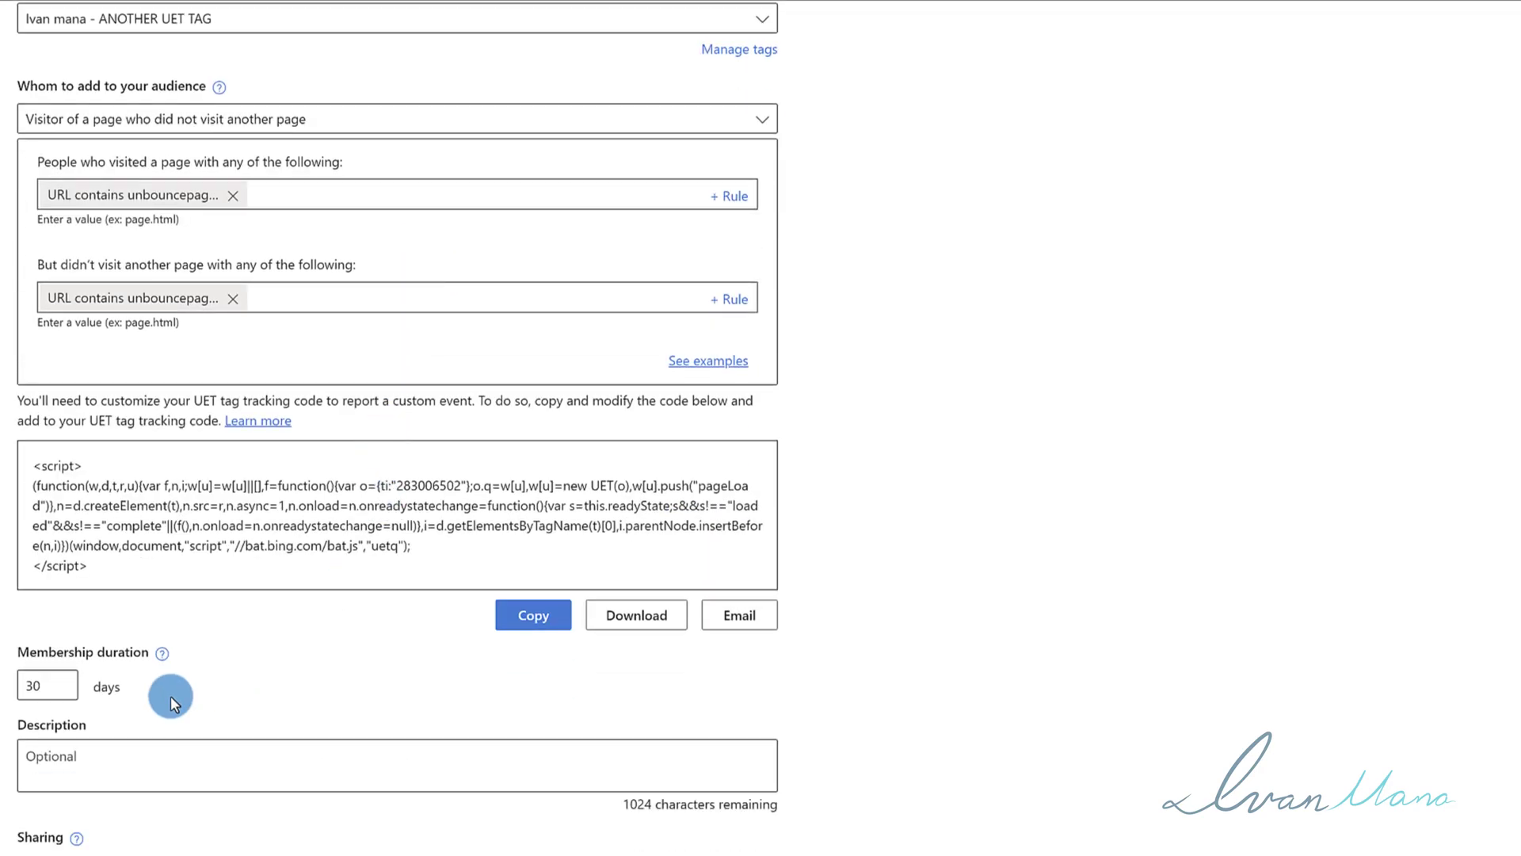
pyautogui.scroll(-2, 169, 696)
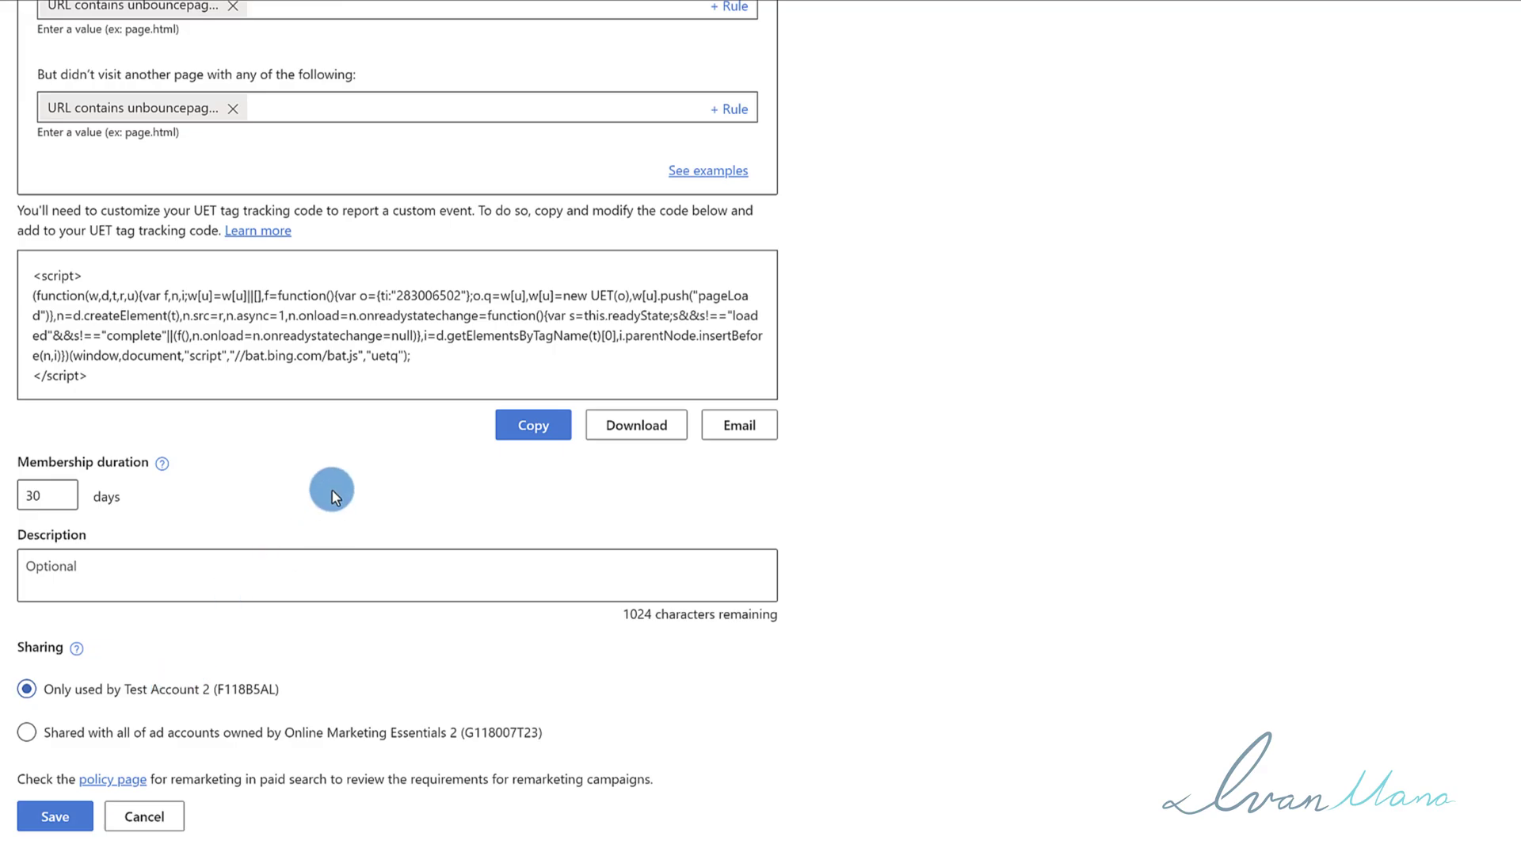
pyautogui.scroll(2, 332, 496)
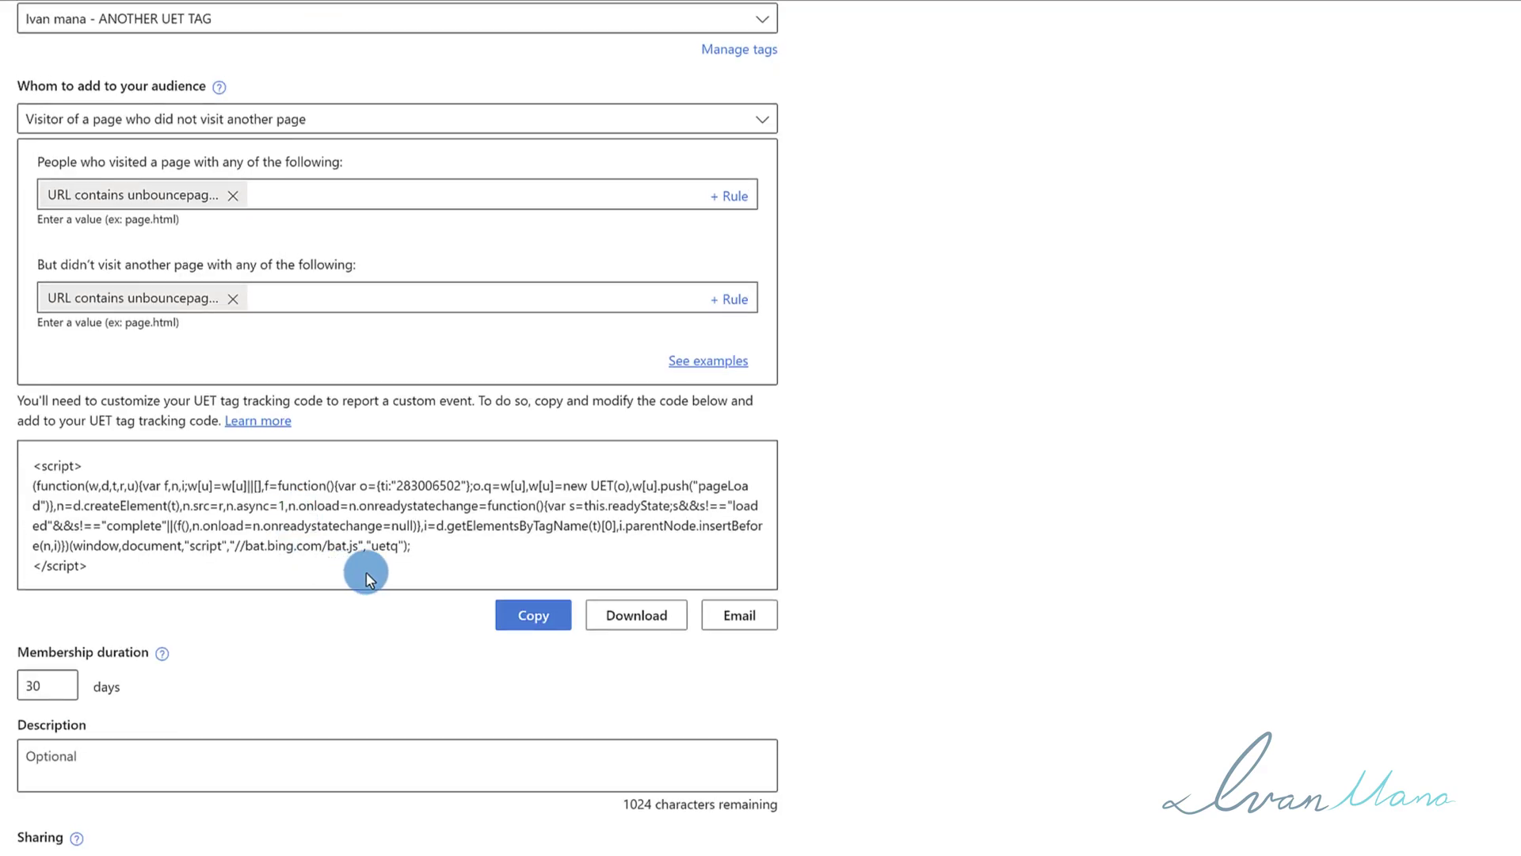
pyautogui.scroll(2, 366, 572)
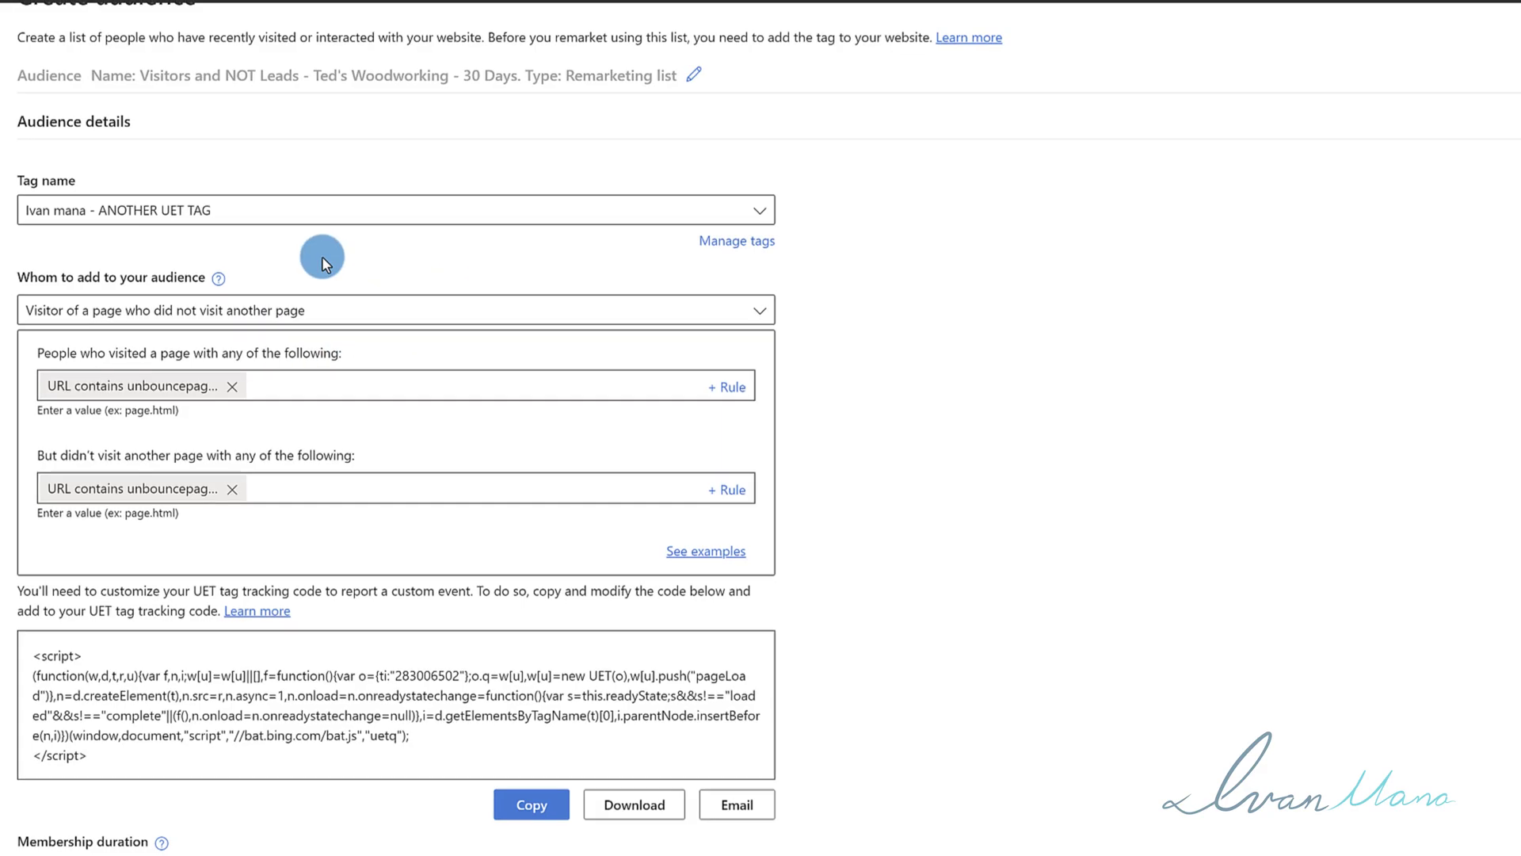
# Compare the live landing page and the thank-you page with the audience's visited and not-visited page rules.
pyautogui.click(844, 13)
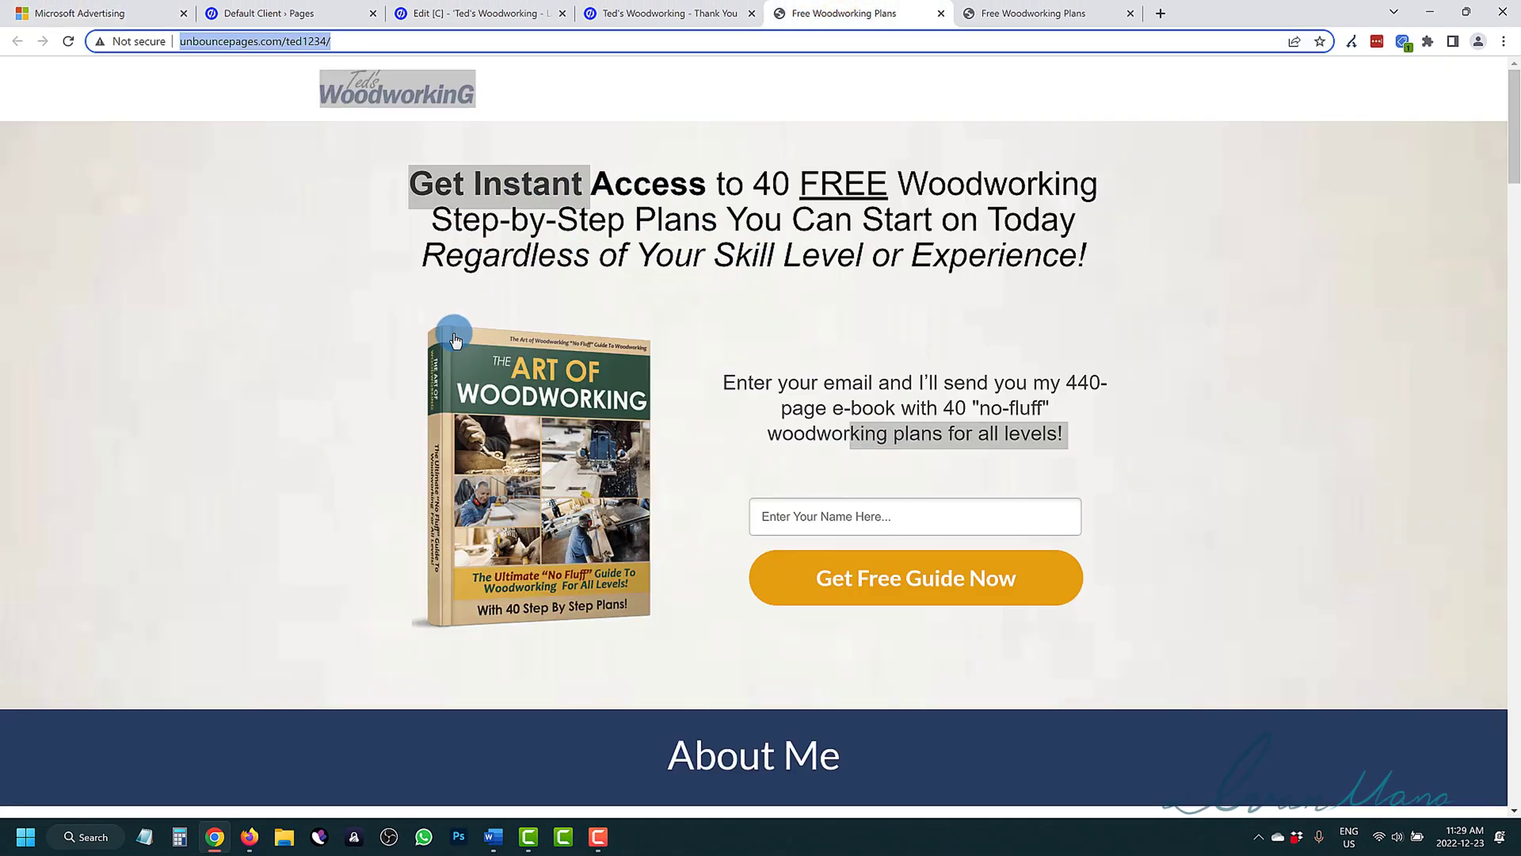
pyautogui.click(587, 269)
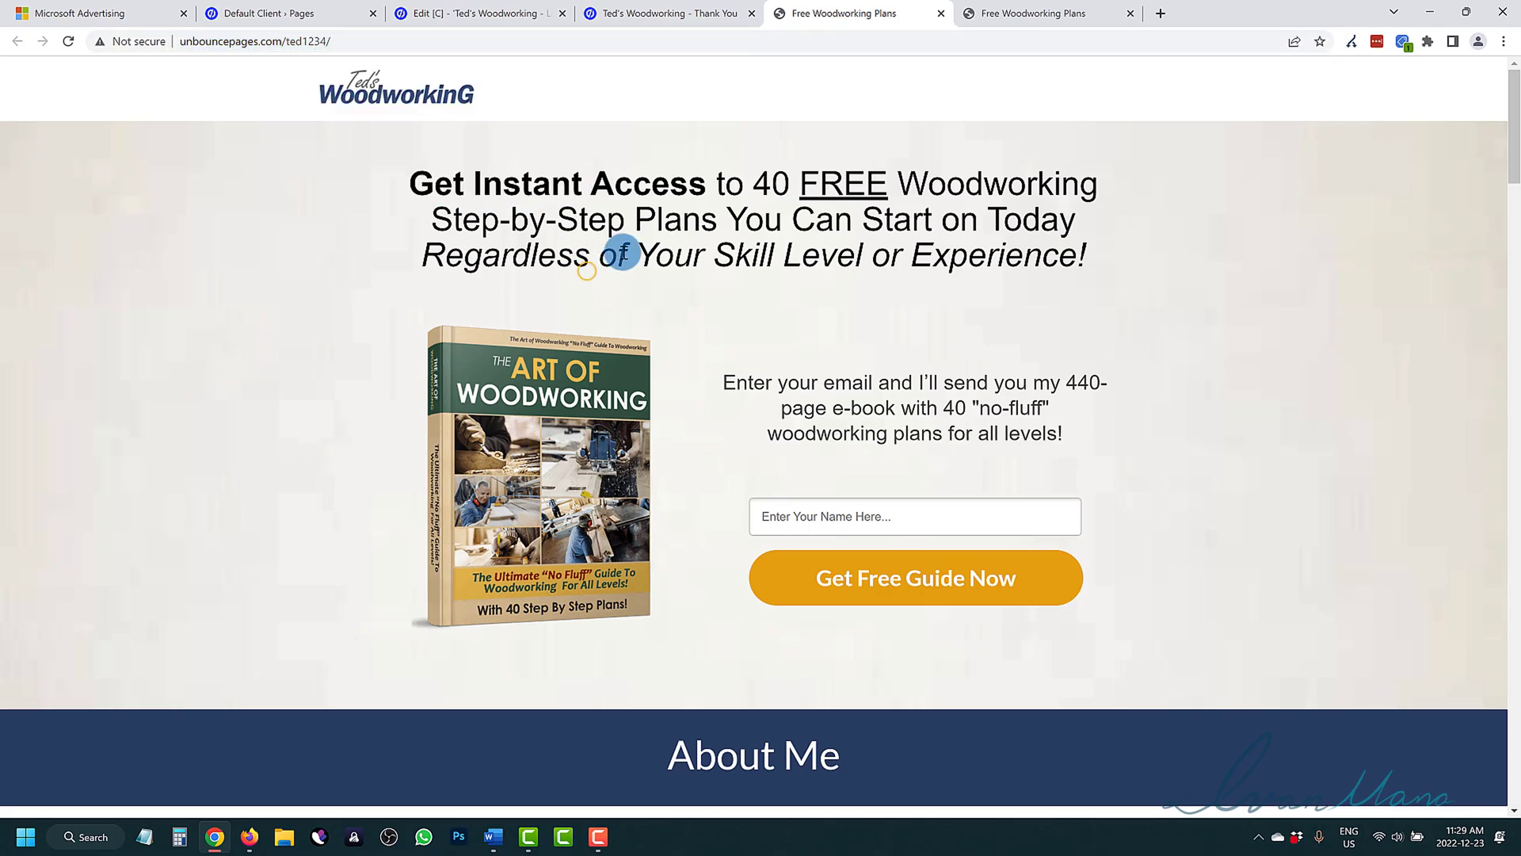
pyautogui.click(1048, 6)
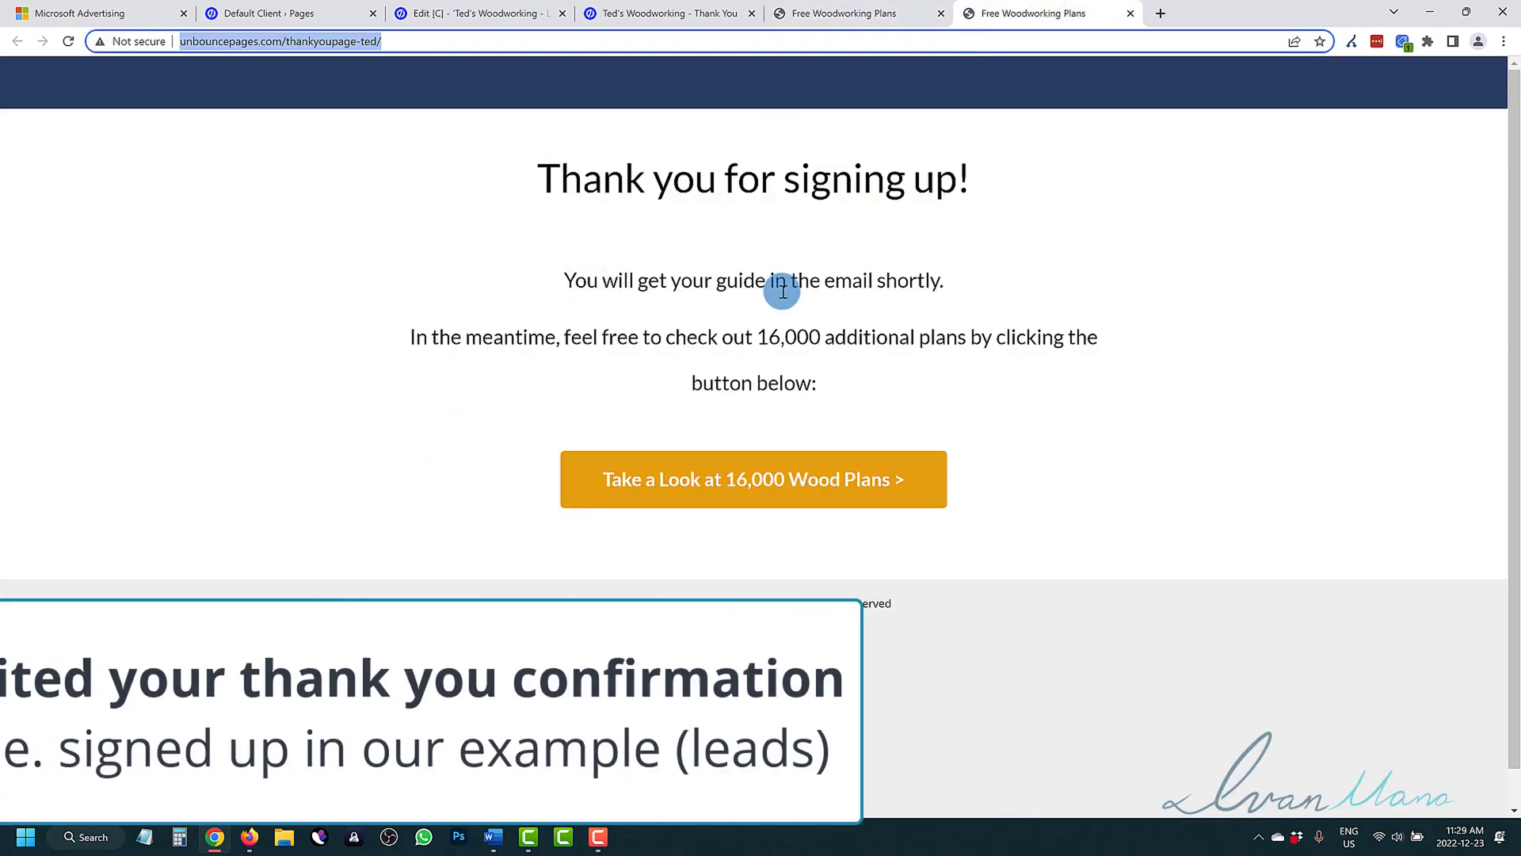
pyautogui.click(53, 11)
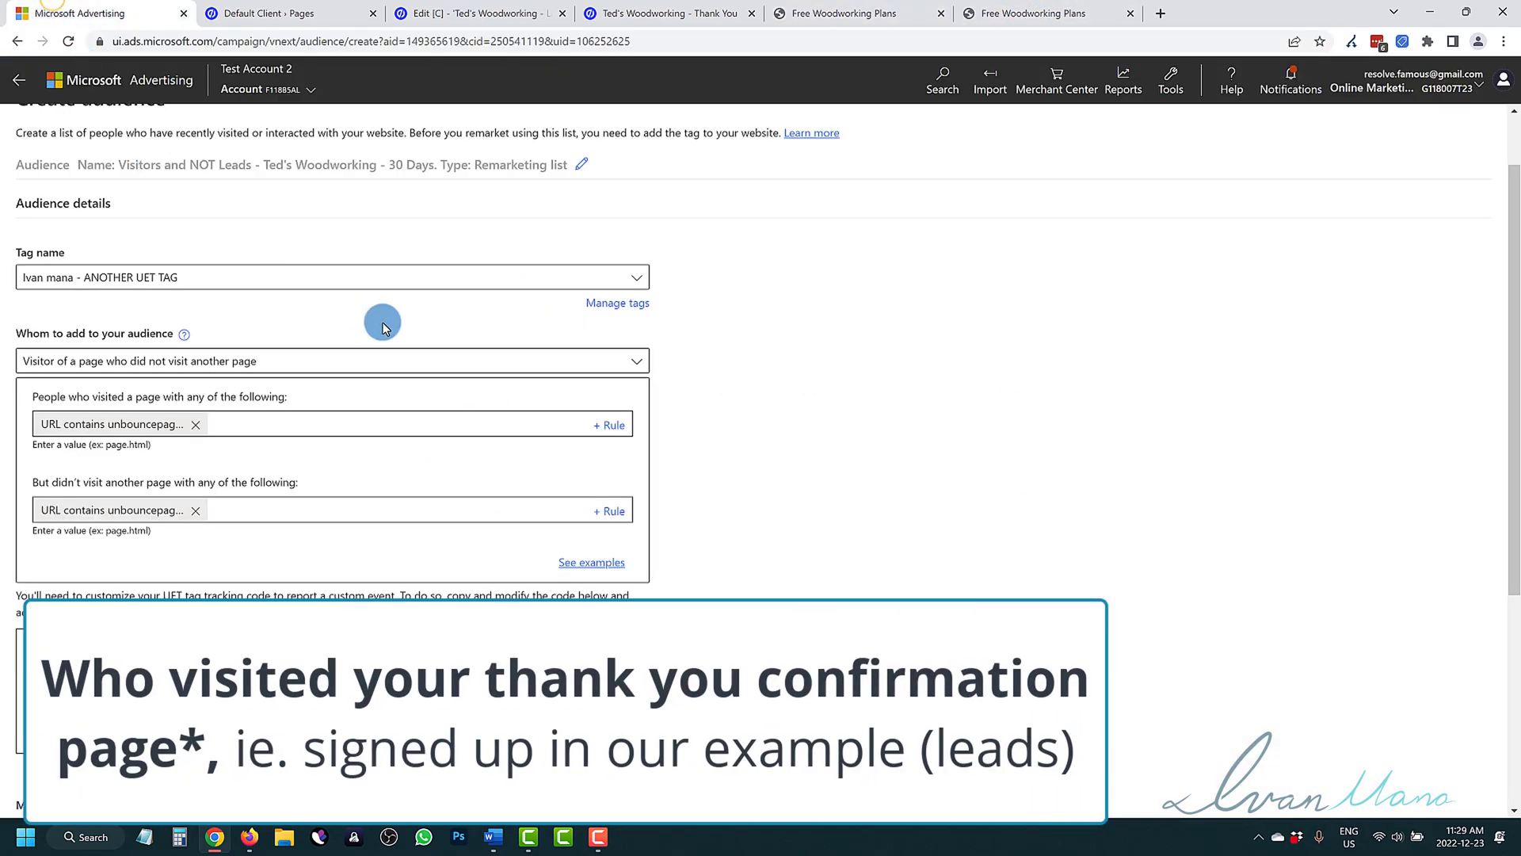
pyautogui.click(844, 6)
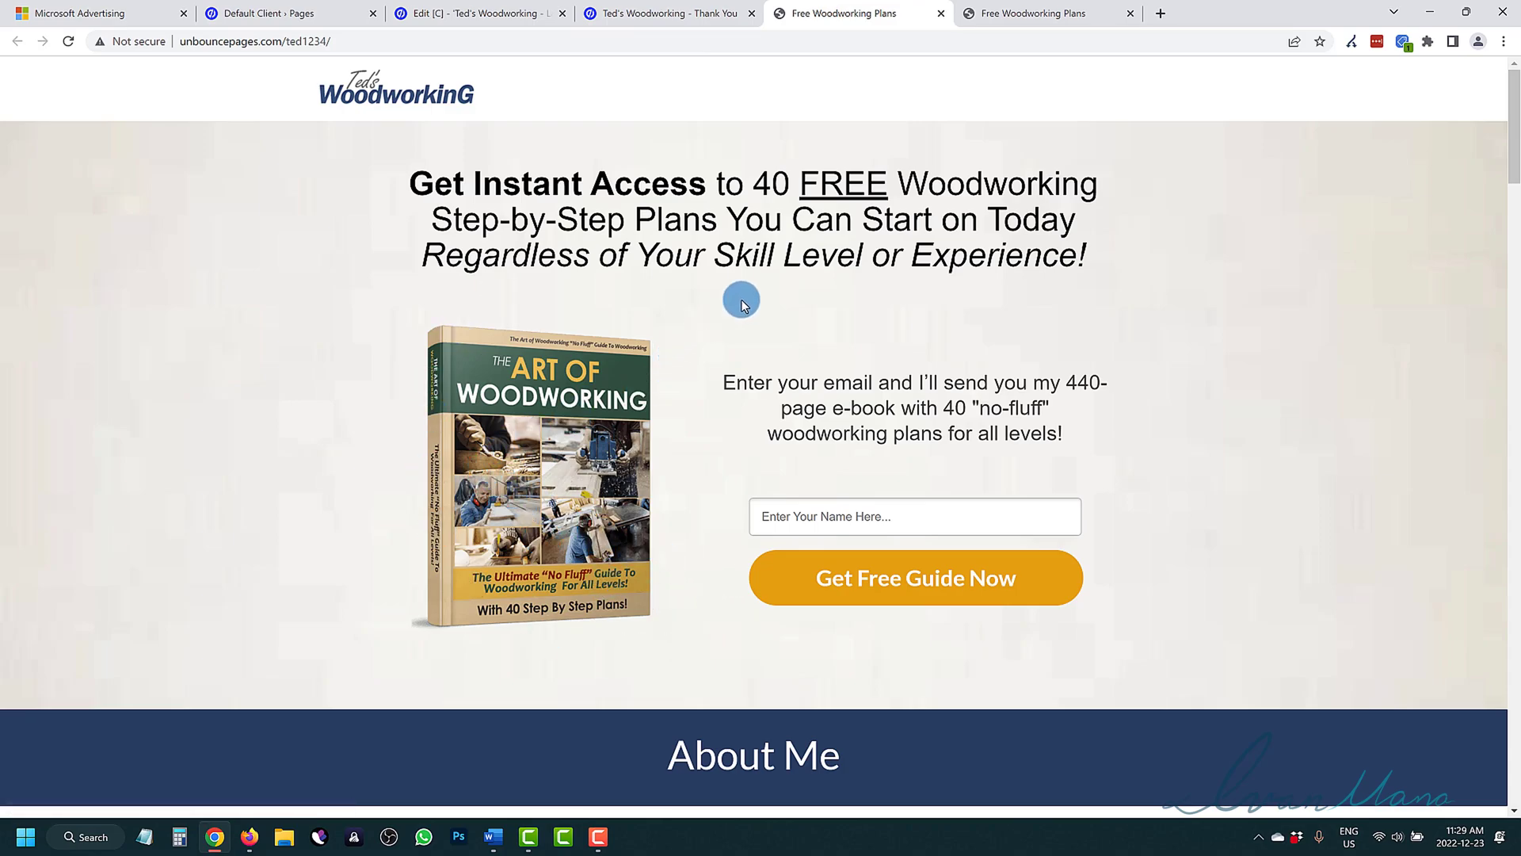
pyautogui.click(1100, 6)
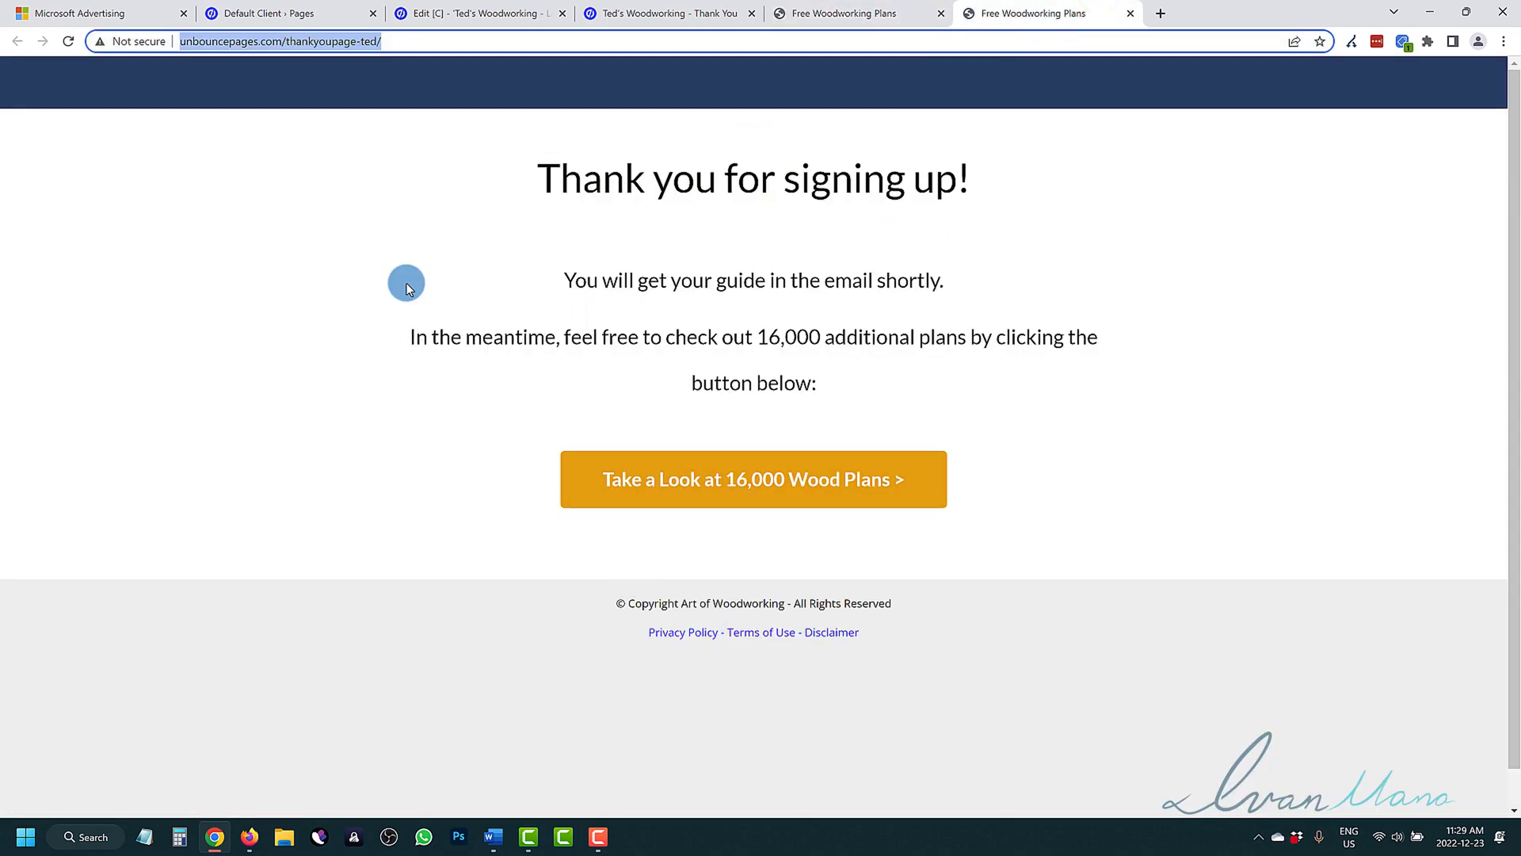
pyautogui.hotkey('ctrl', '1')
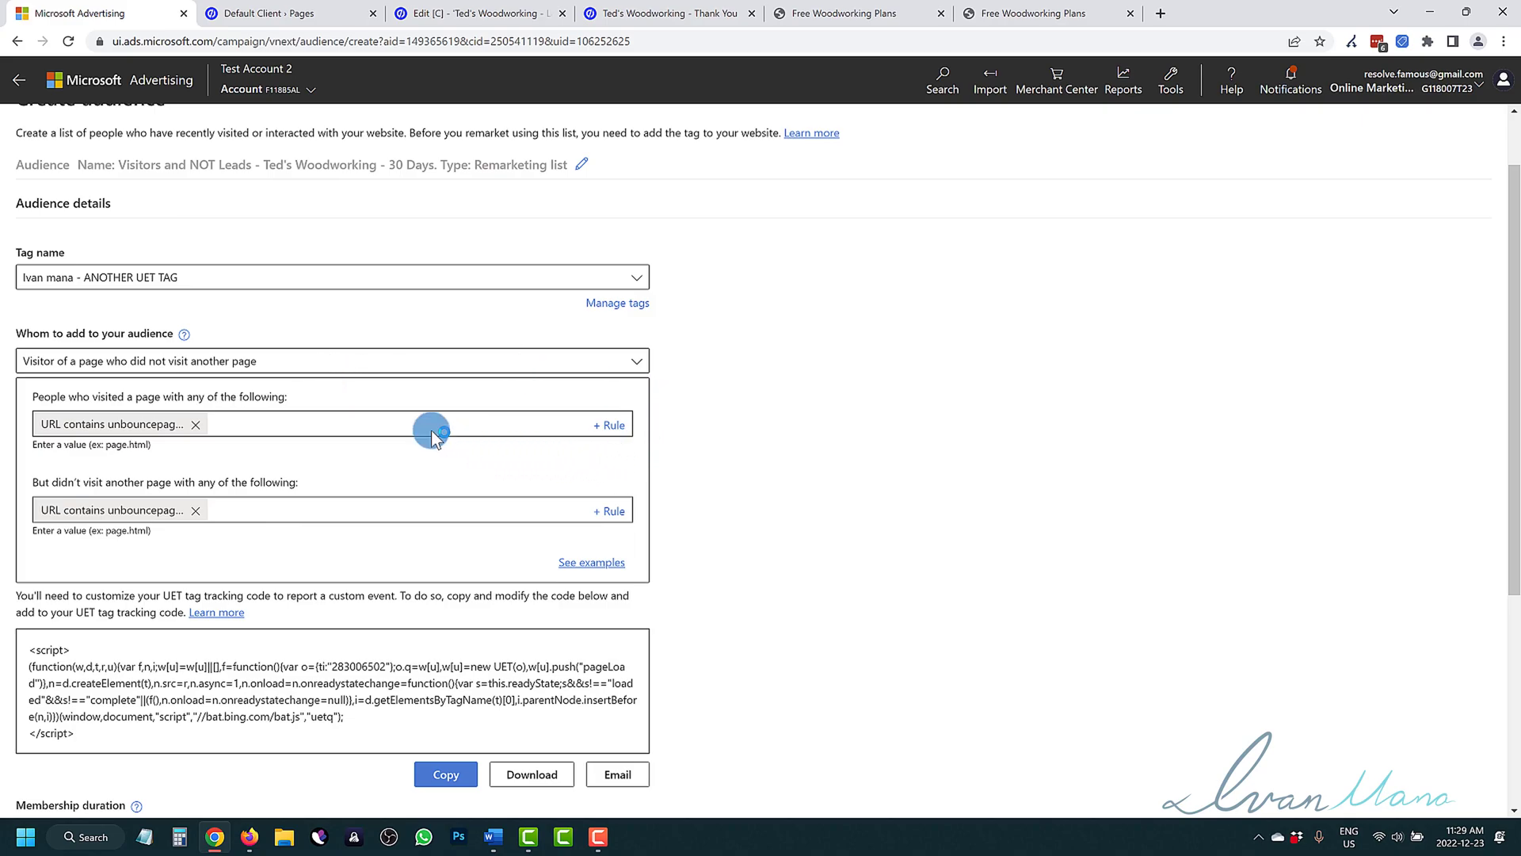
pyautogui.click(824, 9)
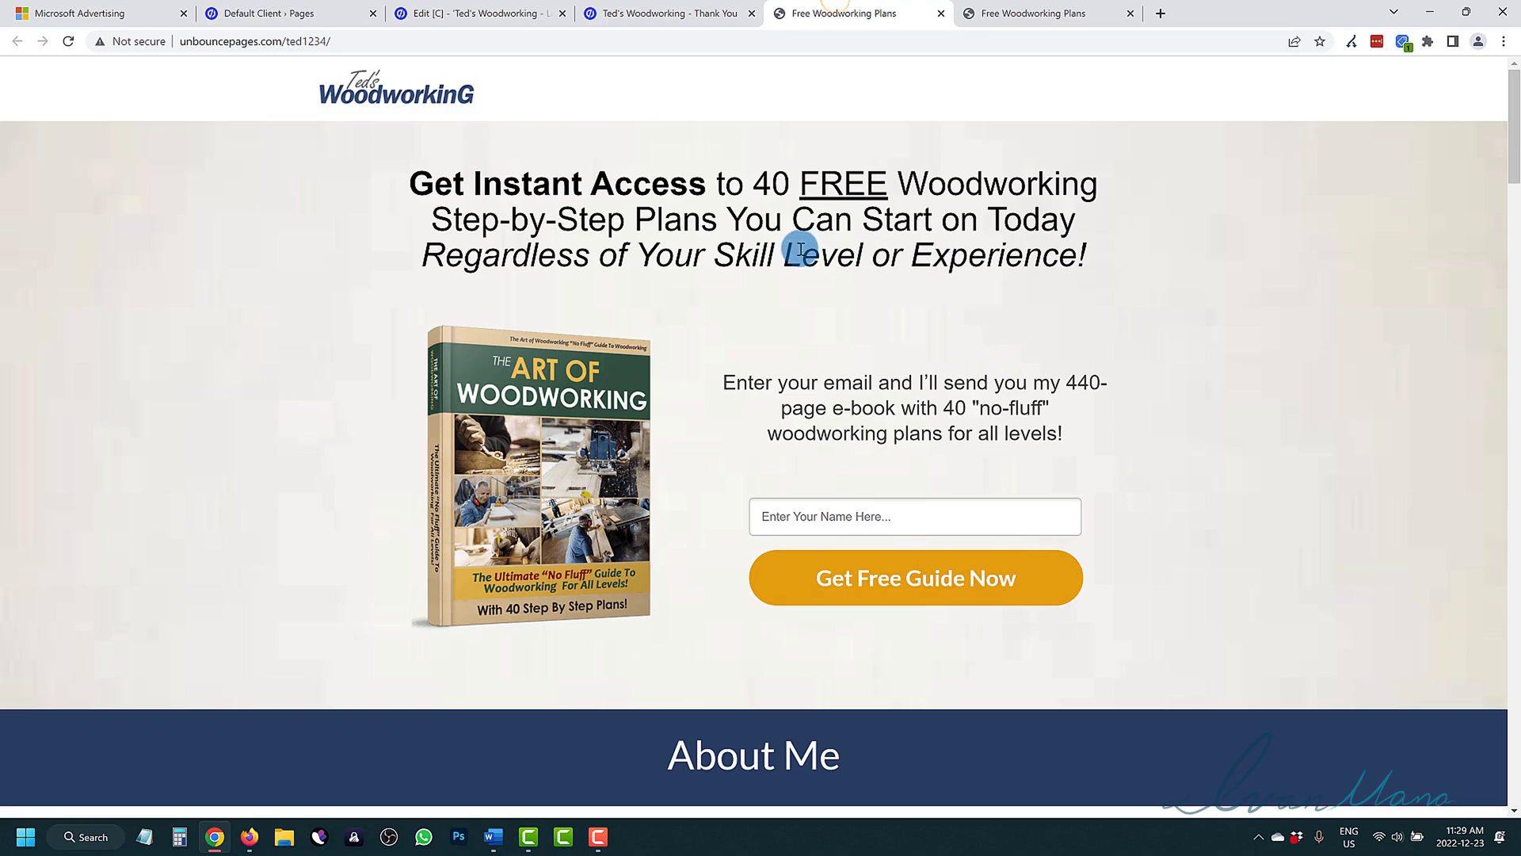
pyautogui.moveTo(493, 185); pyautogui.dragTo(703, 287)
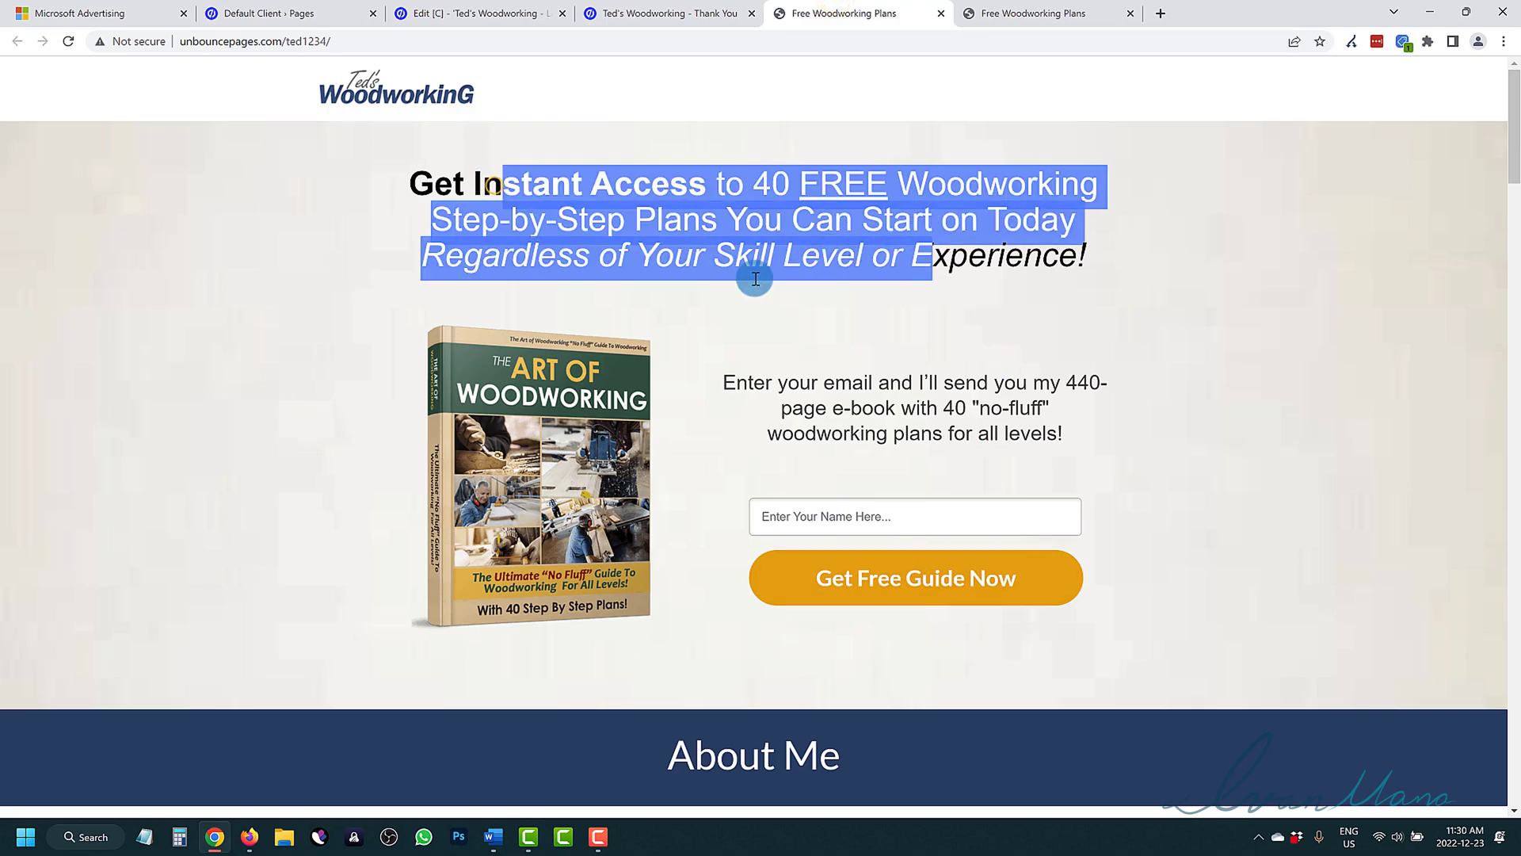
pyautogui.click(706, 304)
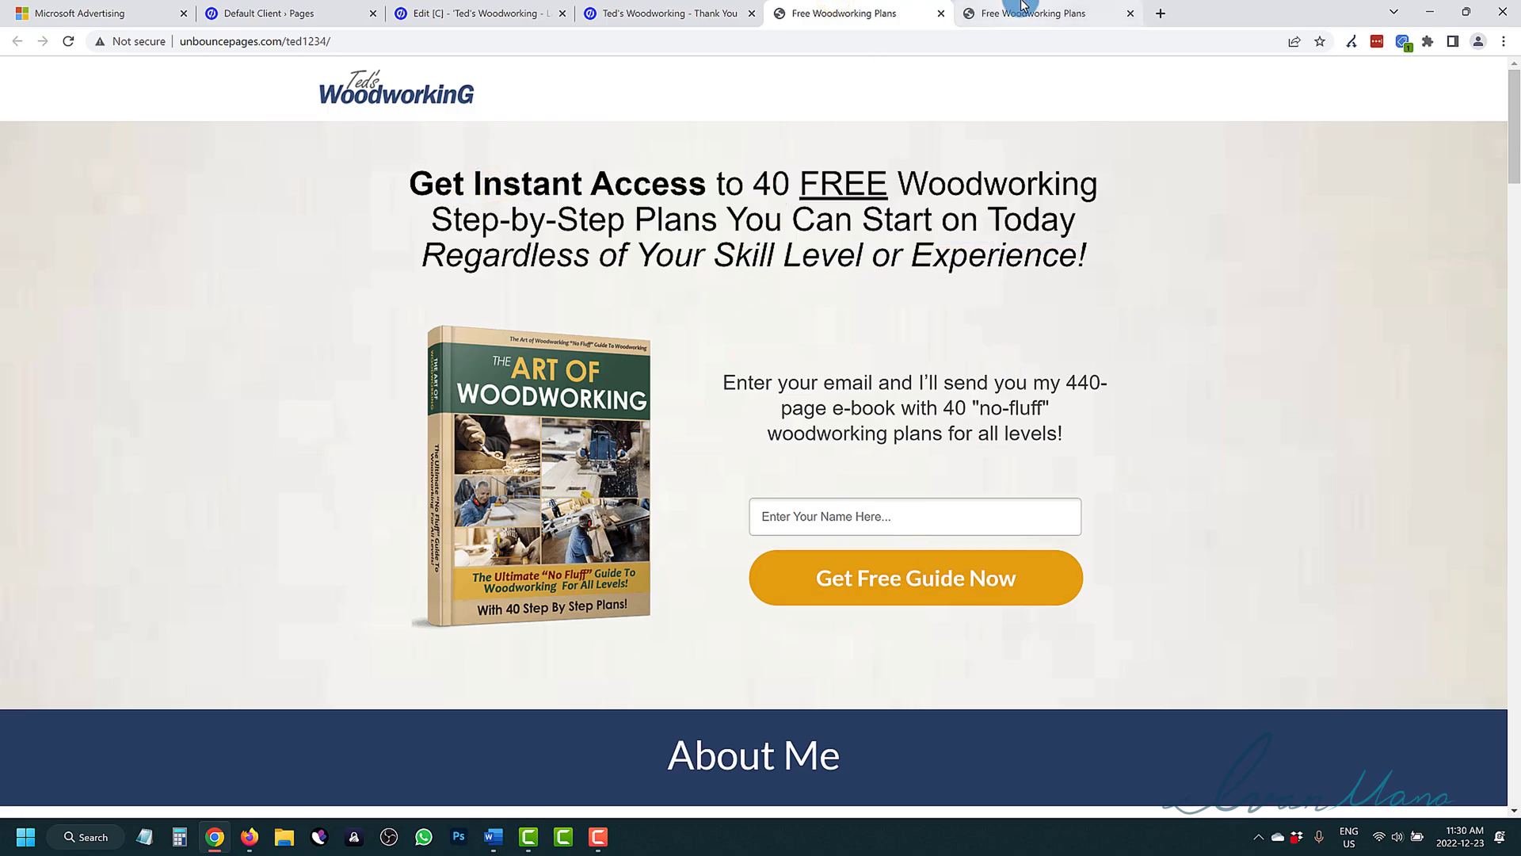
pyautogui.click(1022, 10)
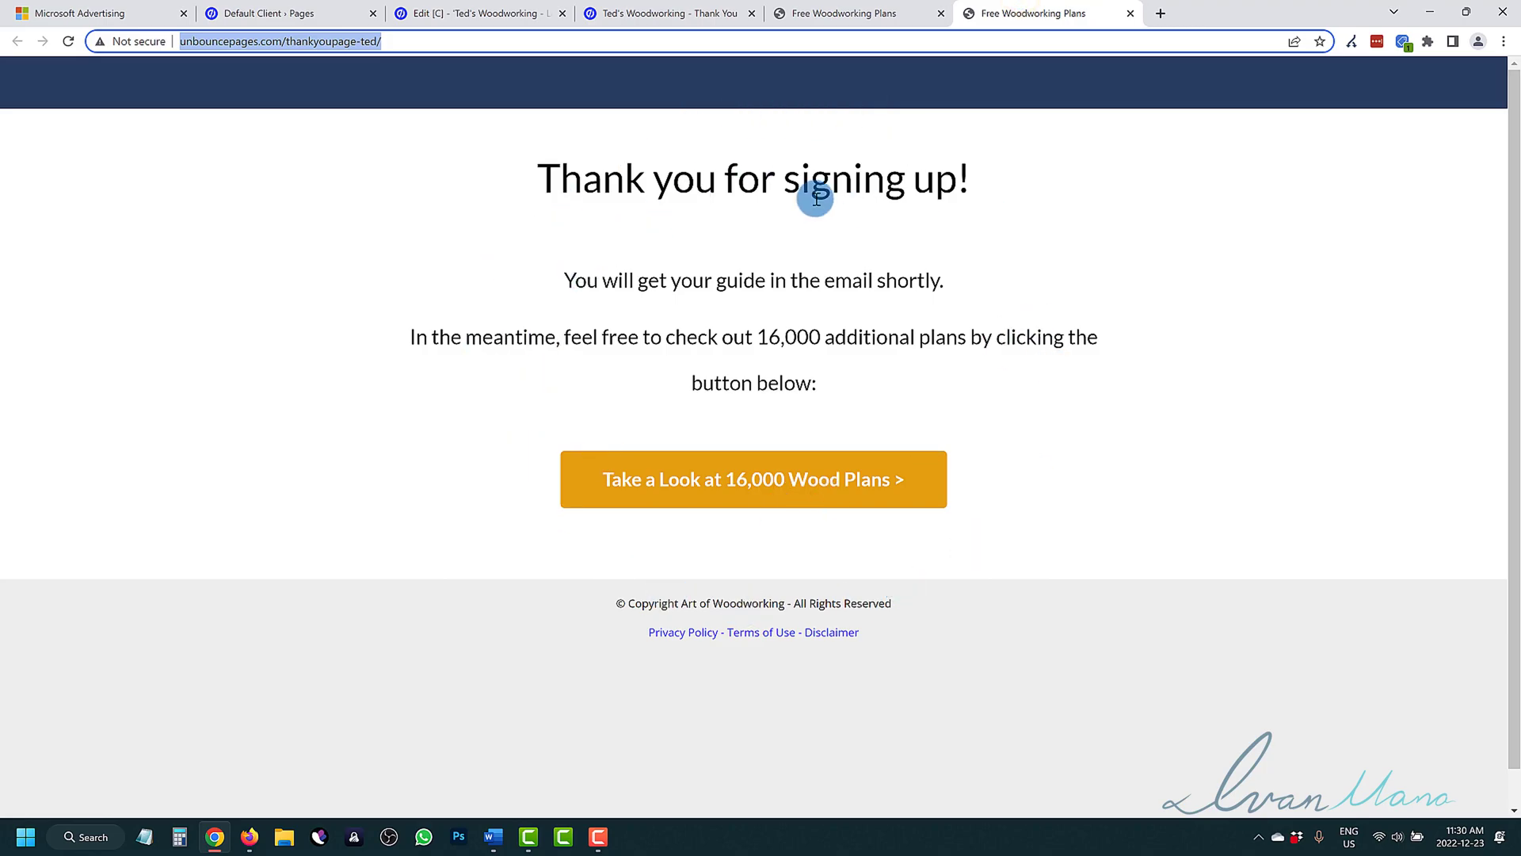
pyautogui.click(82, 8)
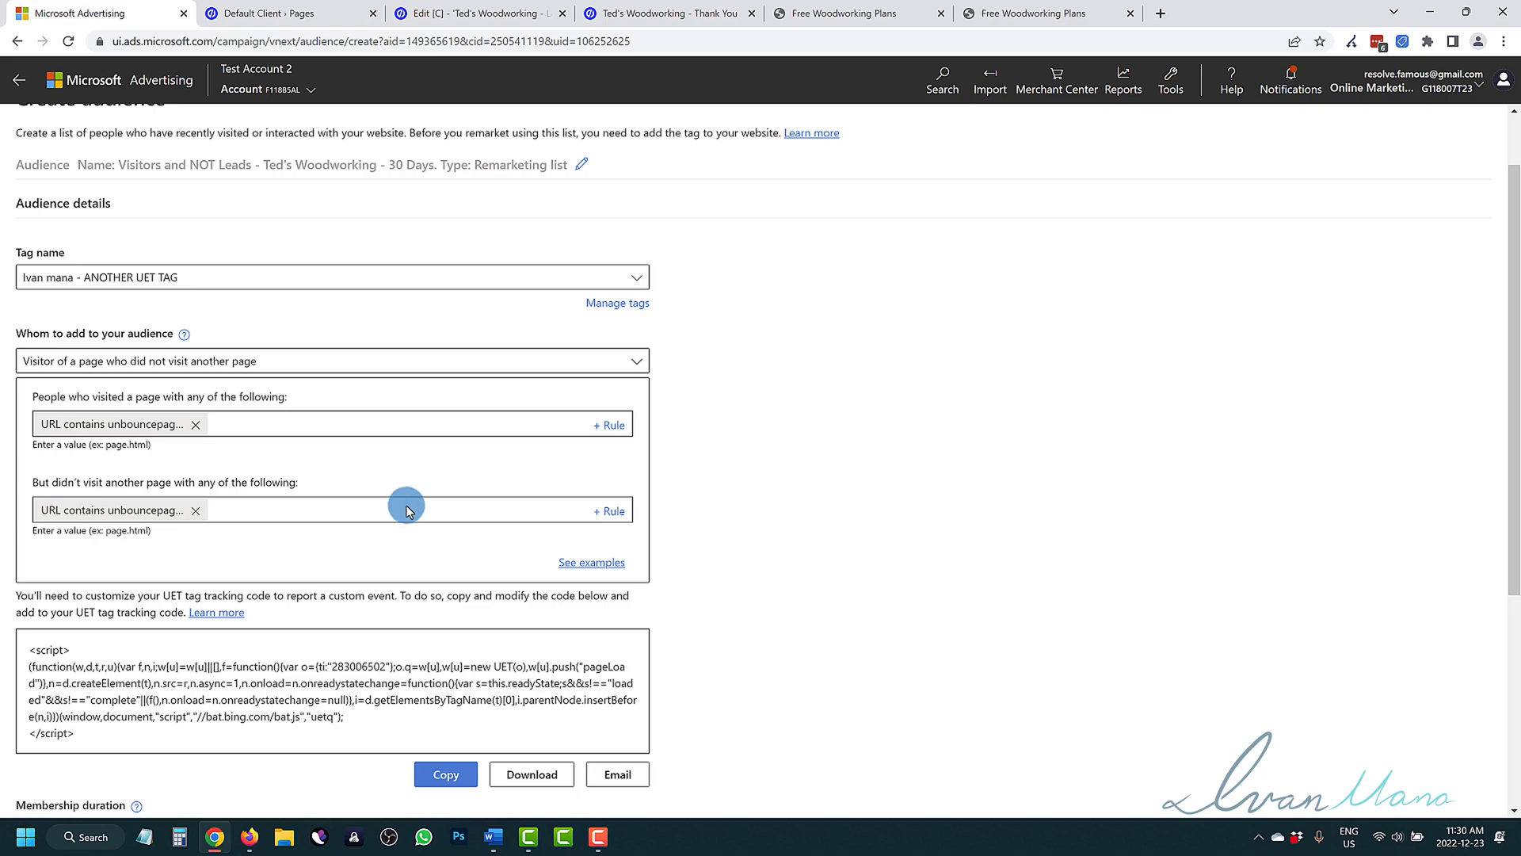
# Save the "Visitors and NOT Leads - Ted's Woodworking - 30 Days" audience, dismiss the default-lists notice, and select the audience in the list.
pyautogui.scroll(-1, 216, 483)
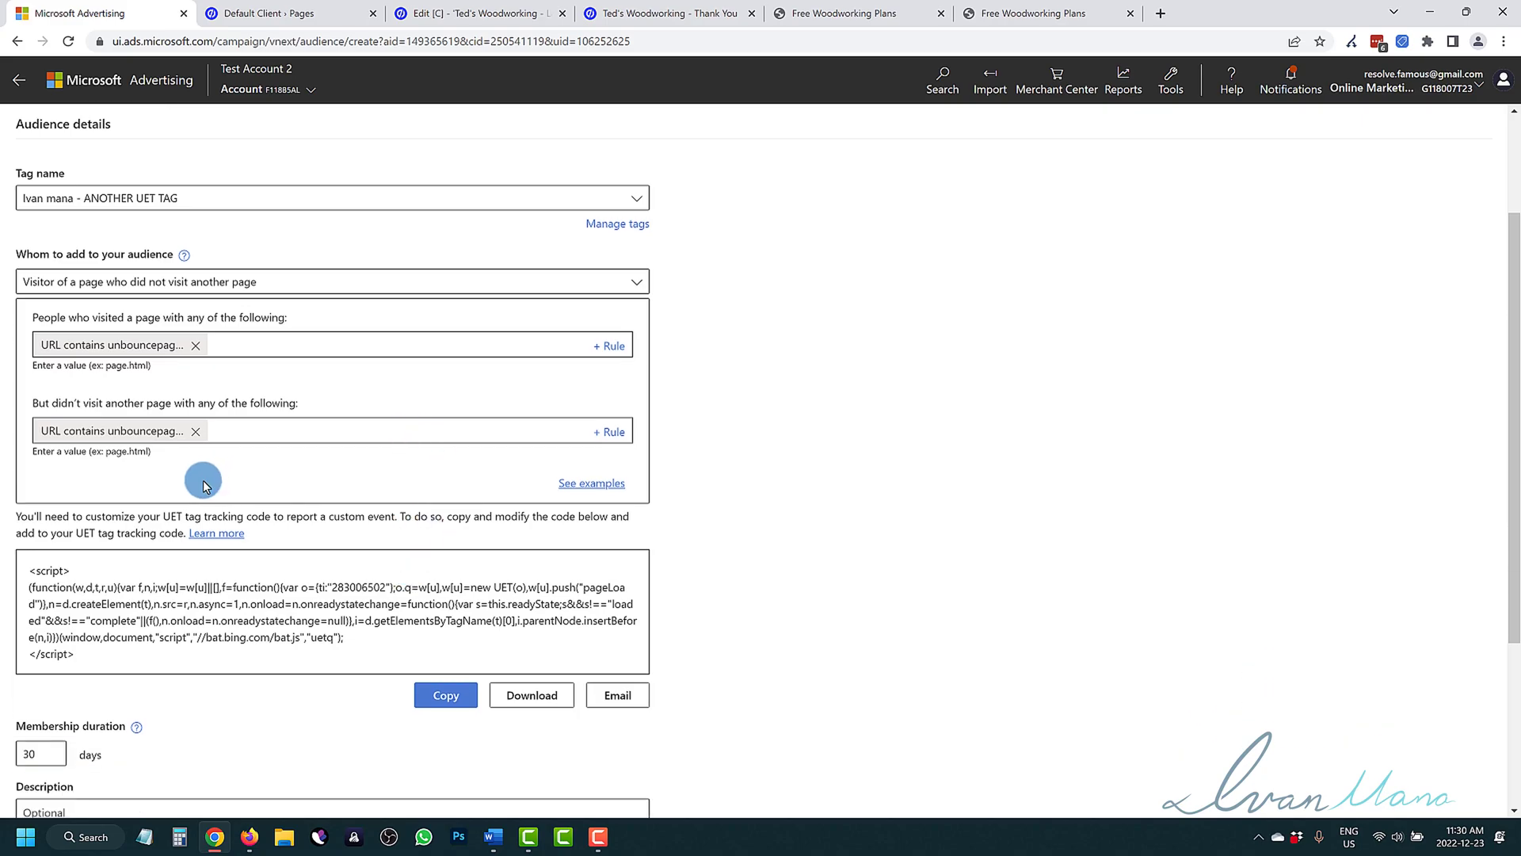
pyautogui.scroll(2, 203, 486)
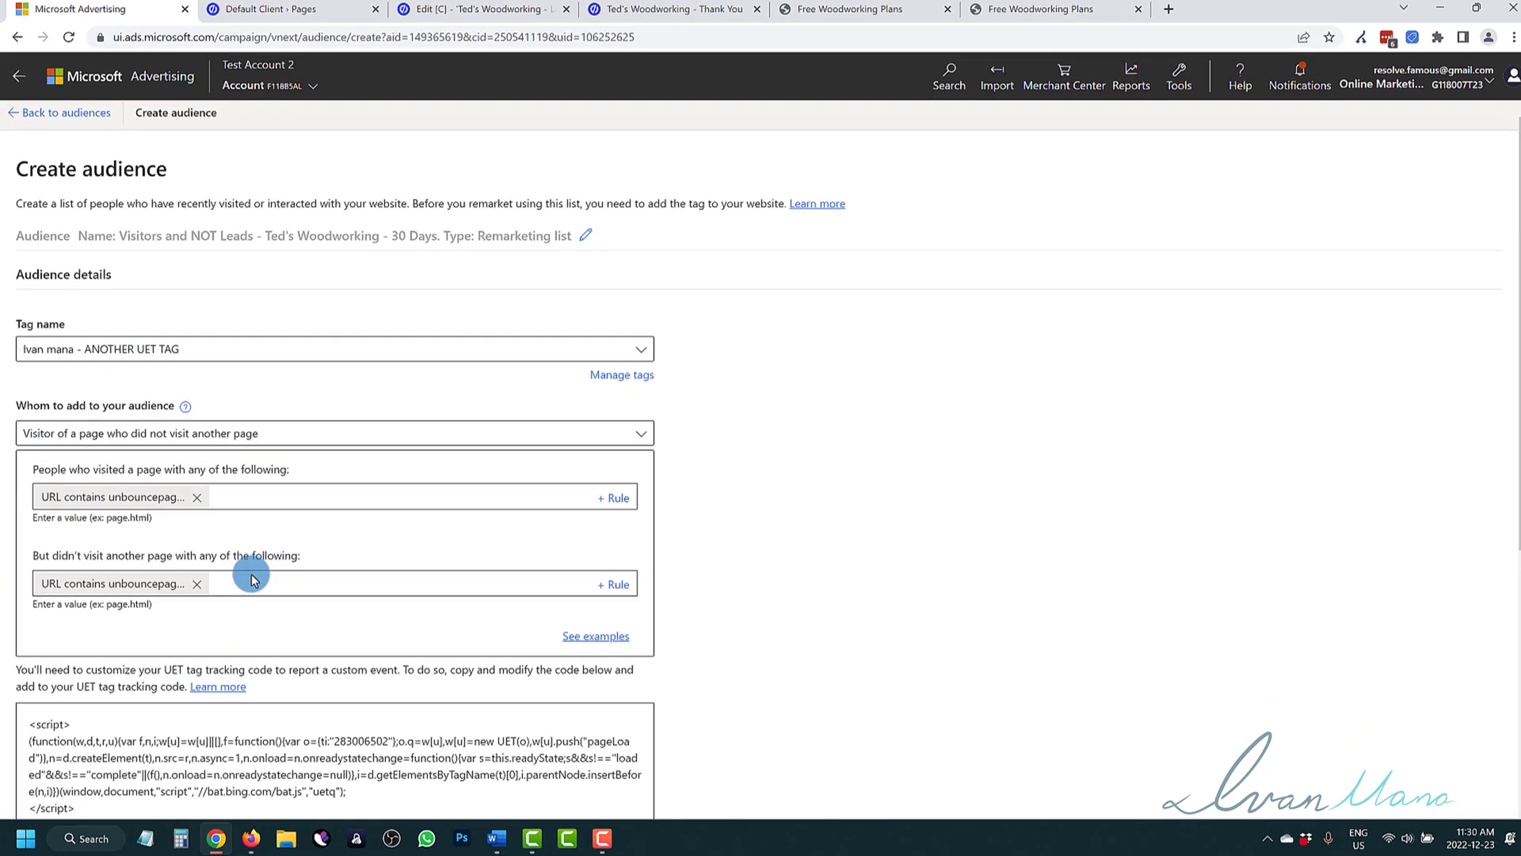
pyautogui.scroll(-5, 250, 577)
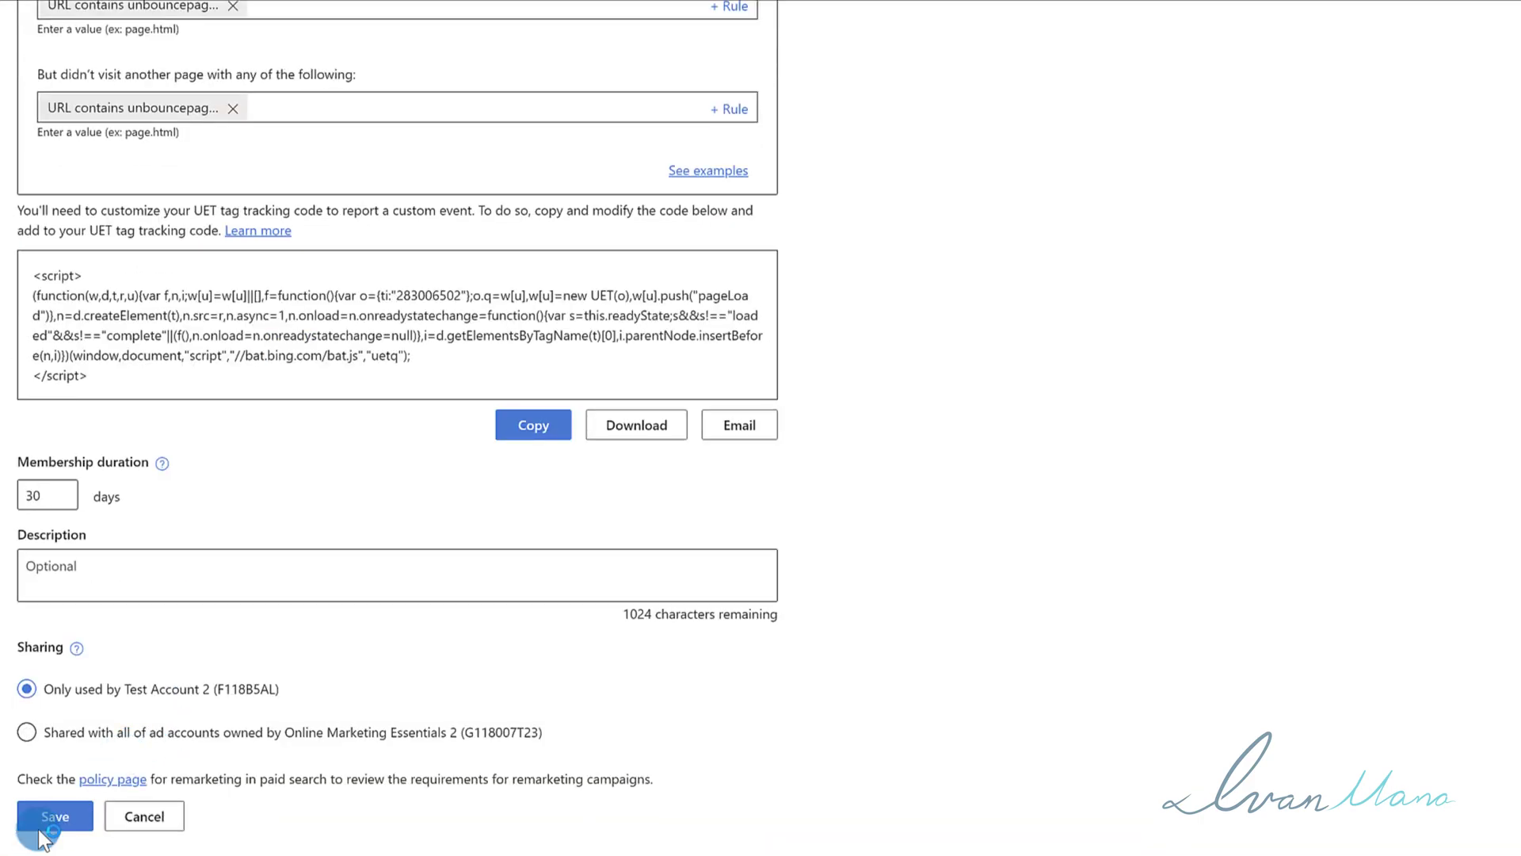
pyautogui.click(42, 829)
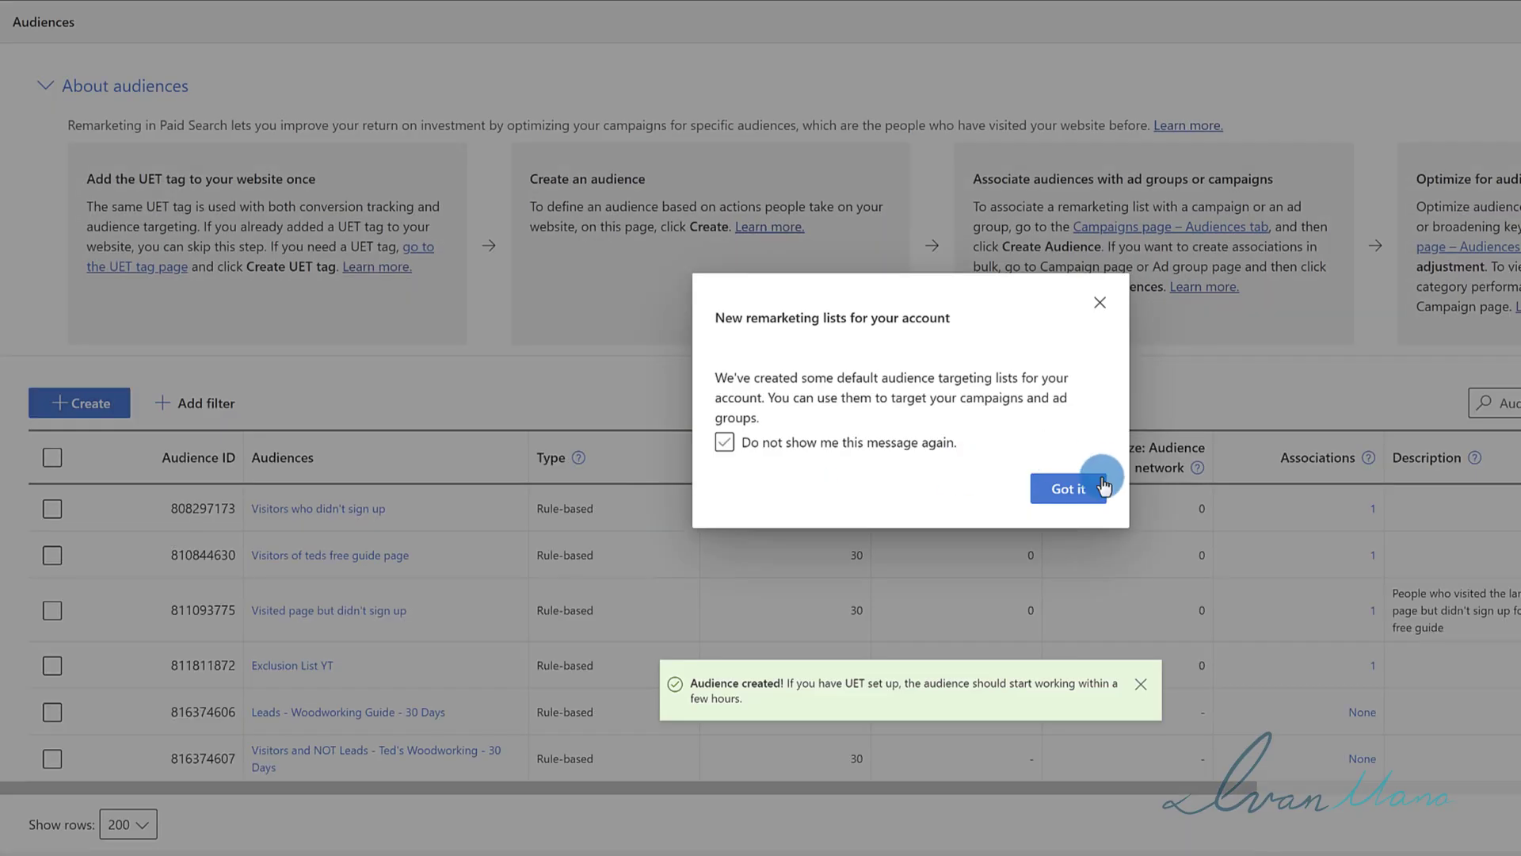
pyautogui.click(1069, 491)
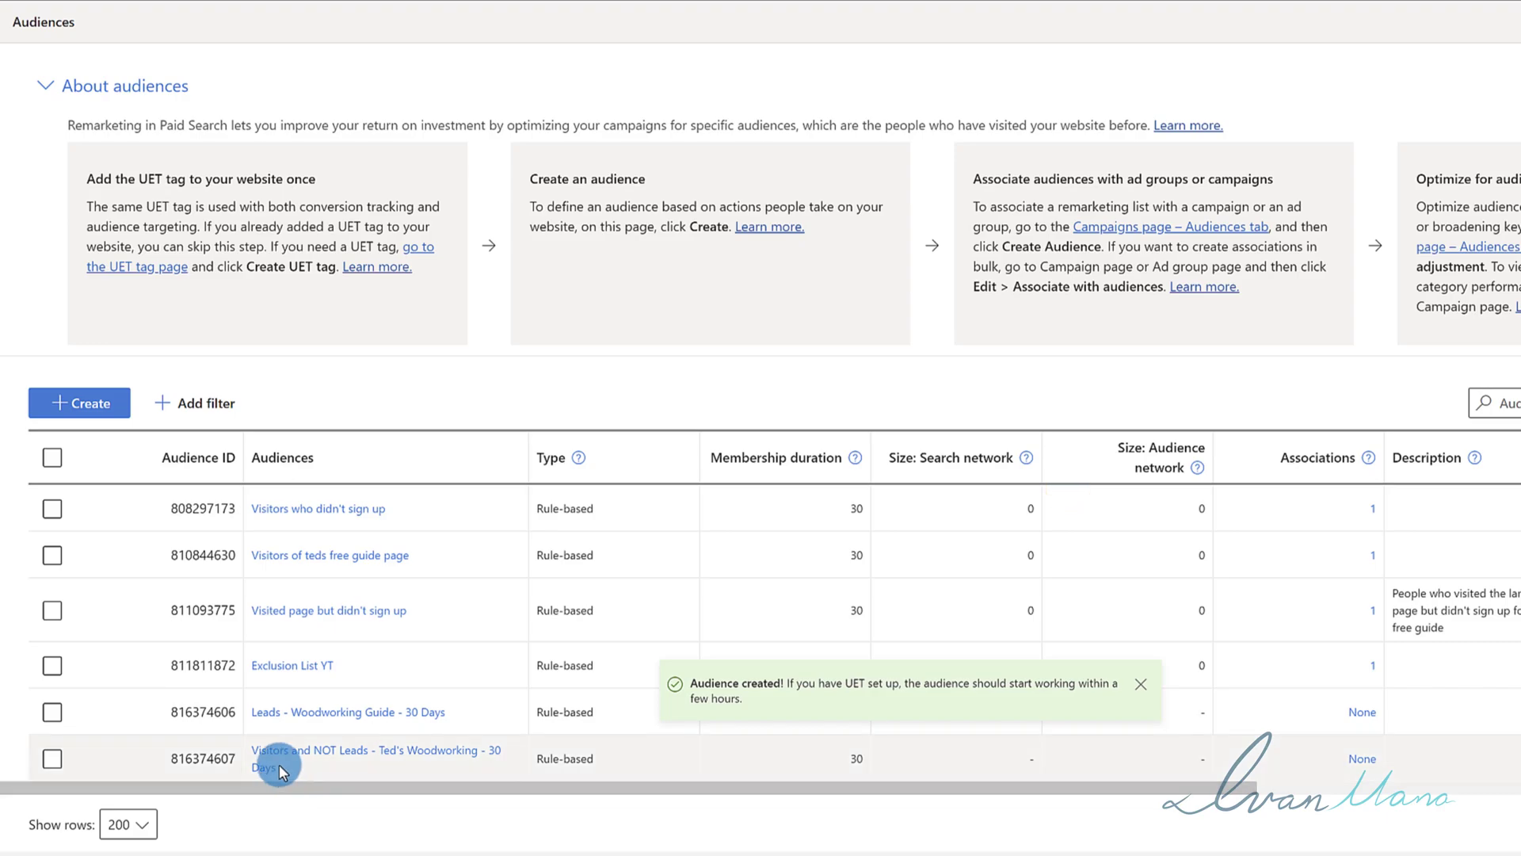
pyautogui.moveTo(295, 767); pyautogui.dragTo(192, 758)
pyautogui.click(191, 758)
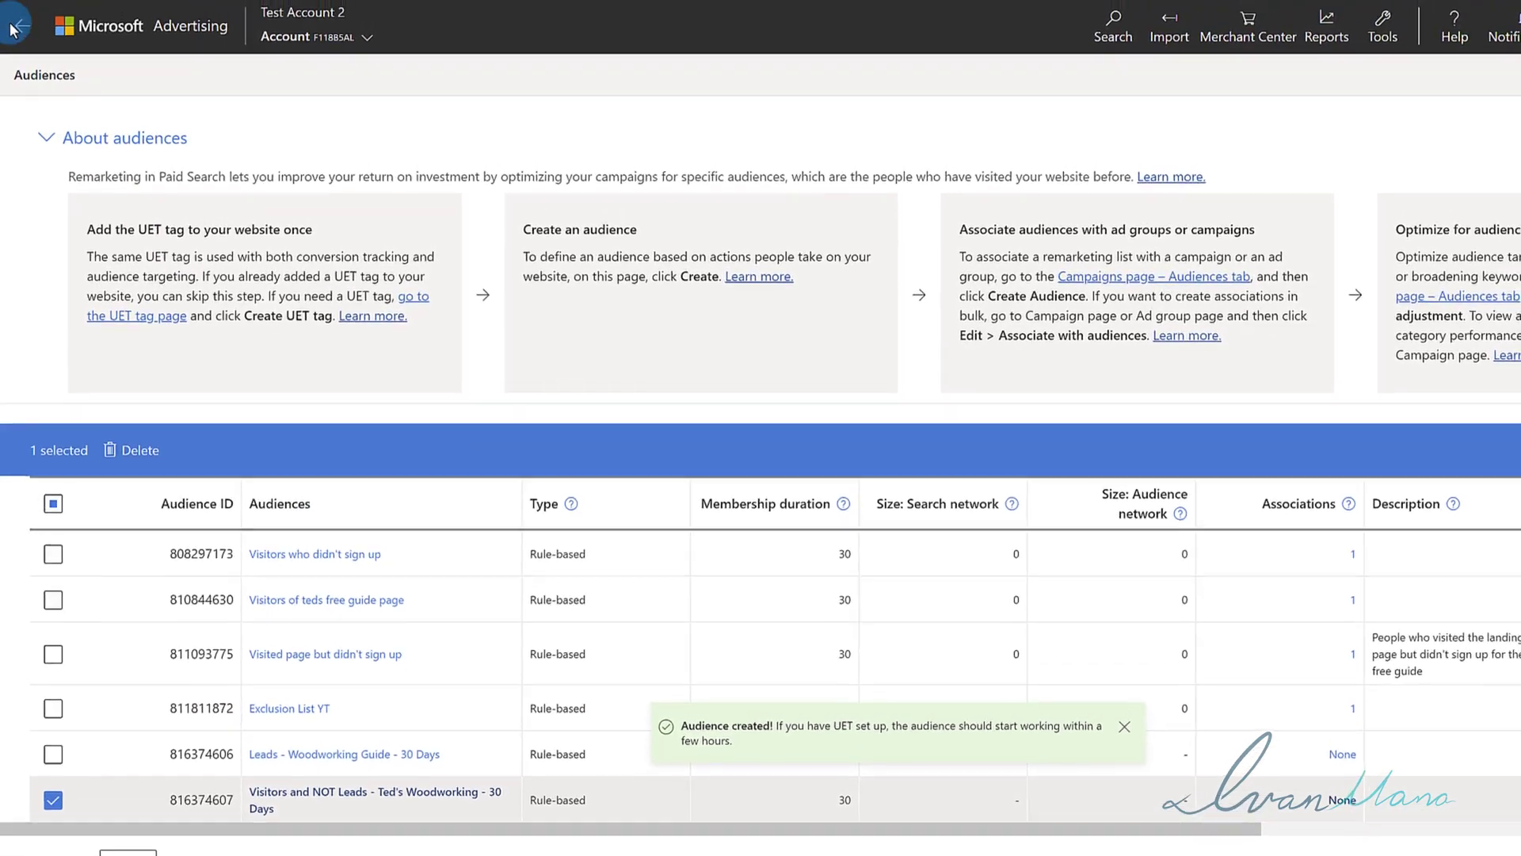
# Return to the campaigns, open the audiences of the "GetResponse YT" campaign, and start a new audience association for it.
pyautogui.click(17, 33)
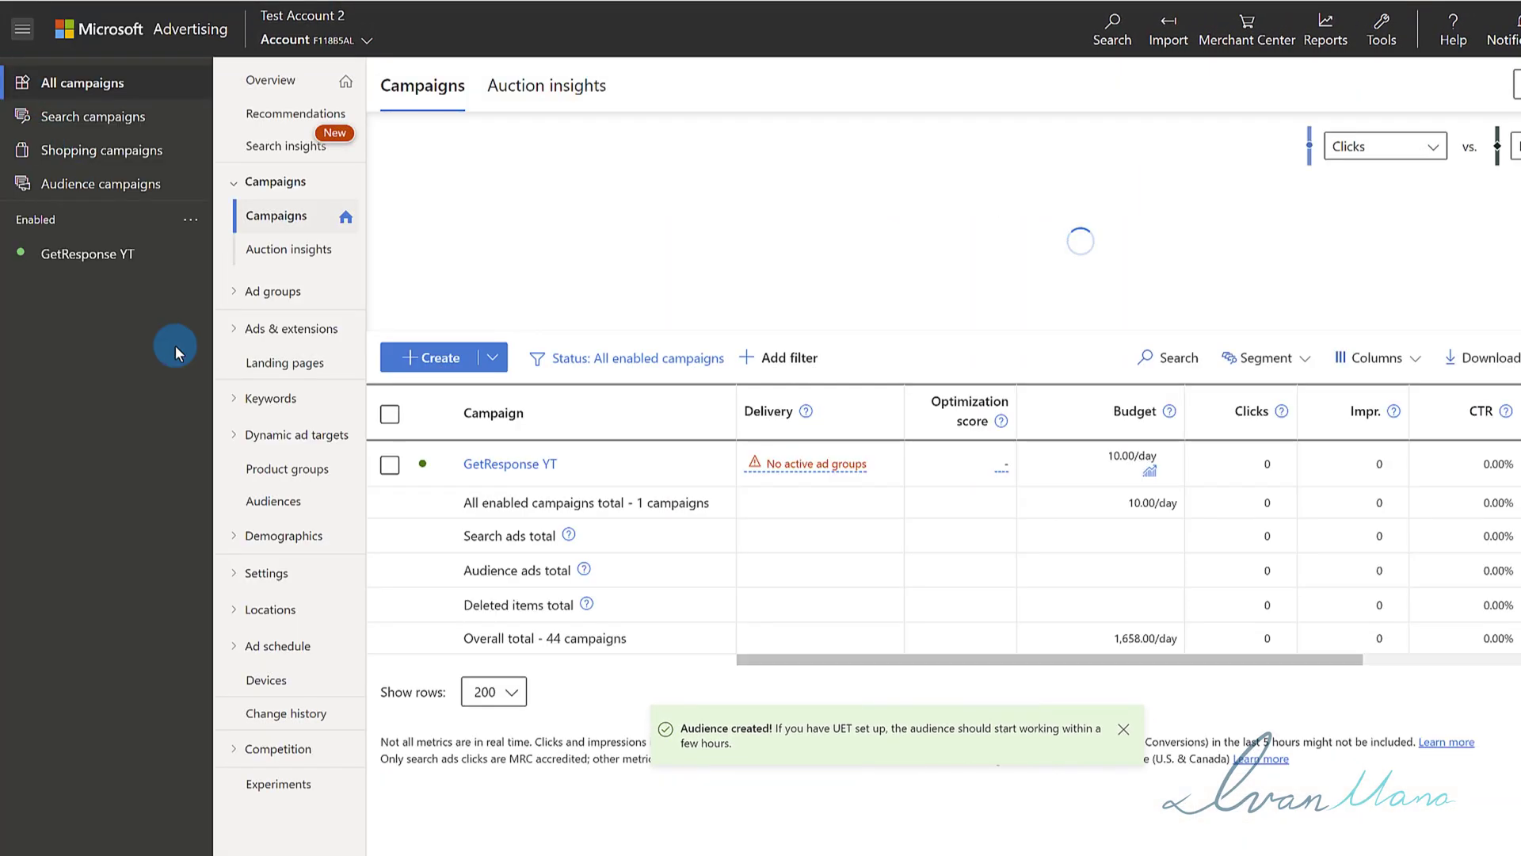
pyautogui.click(503, 464)
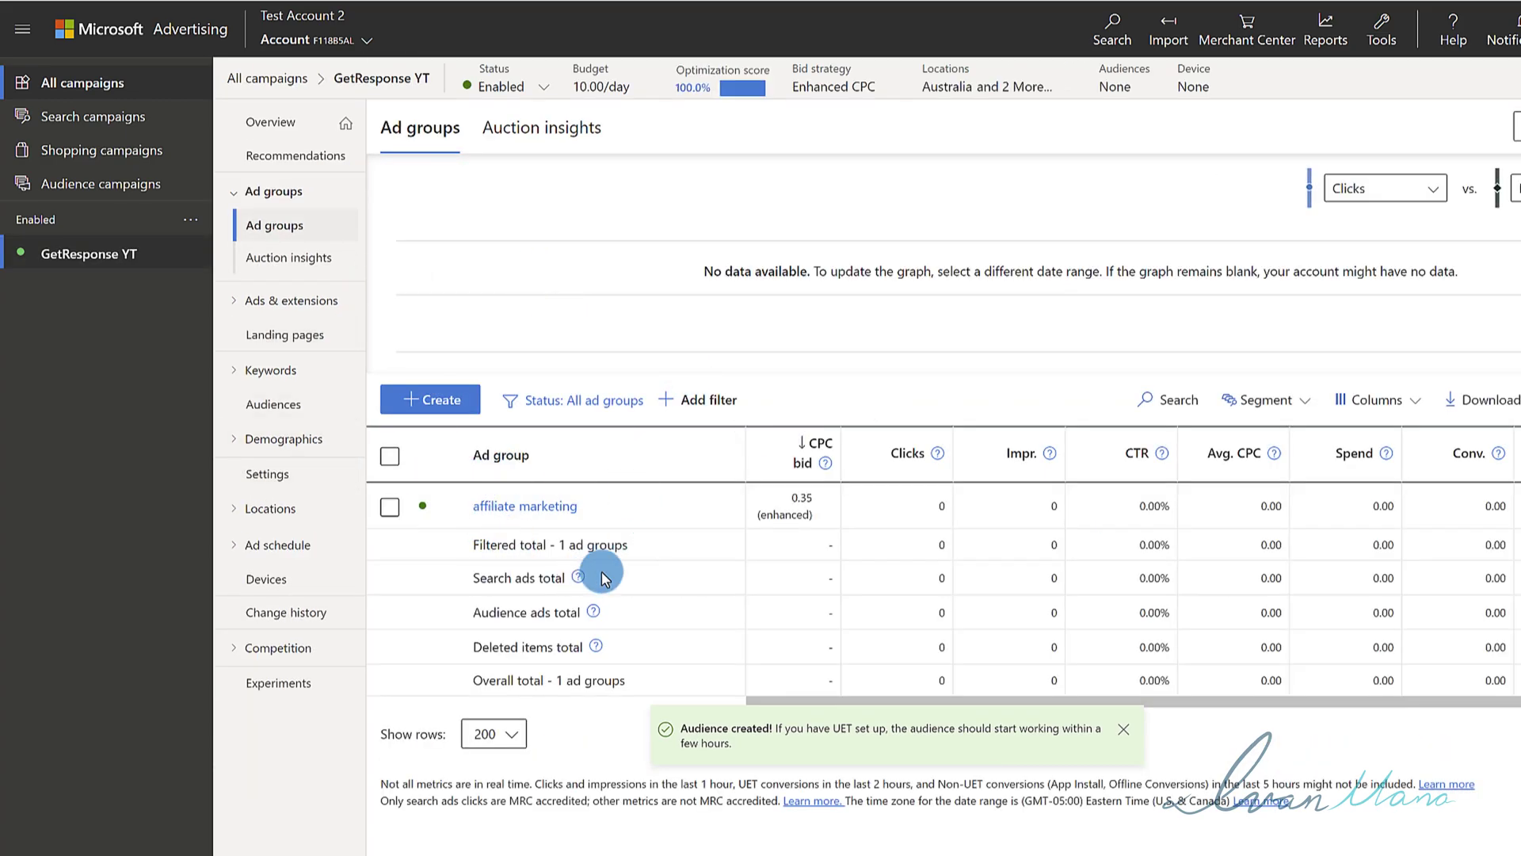
pyautogui.click(248, 407)
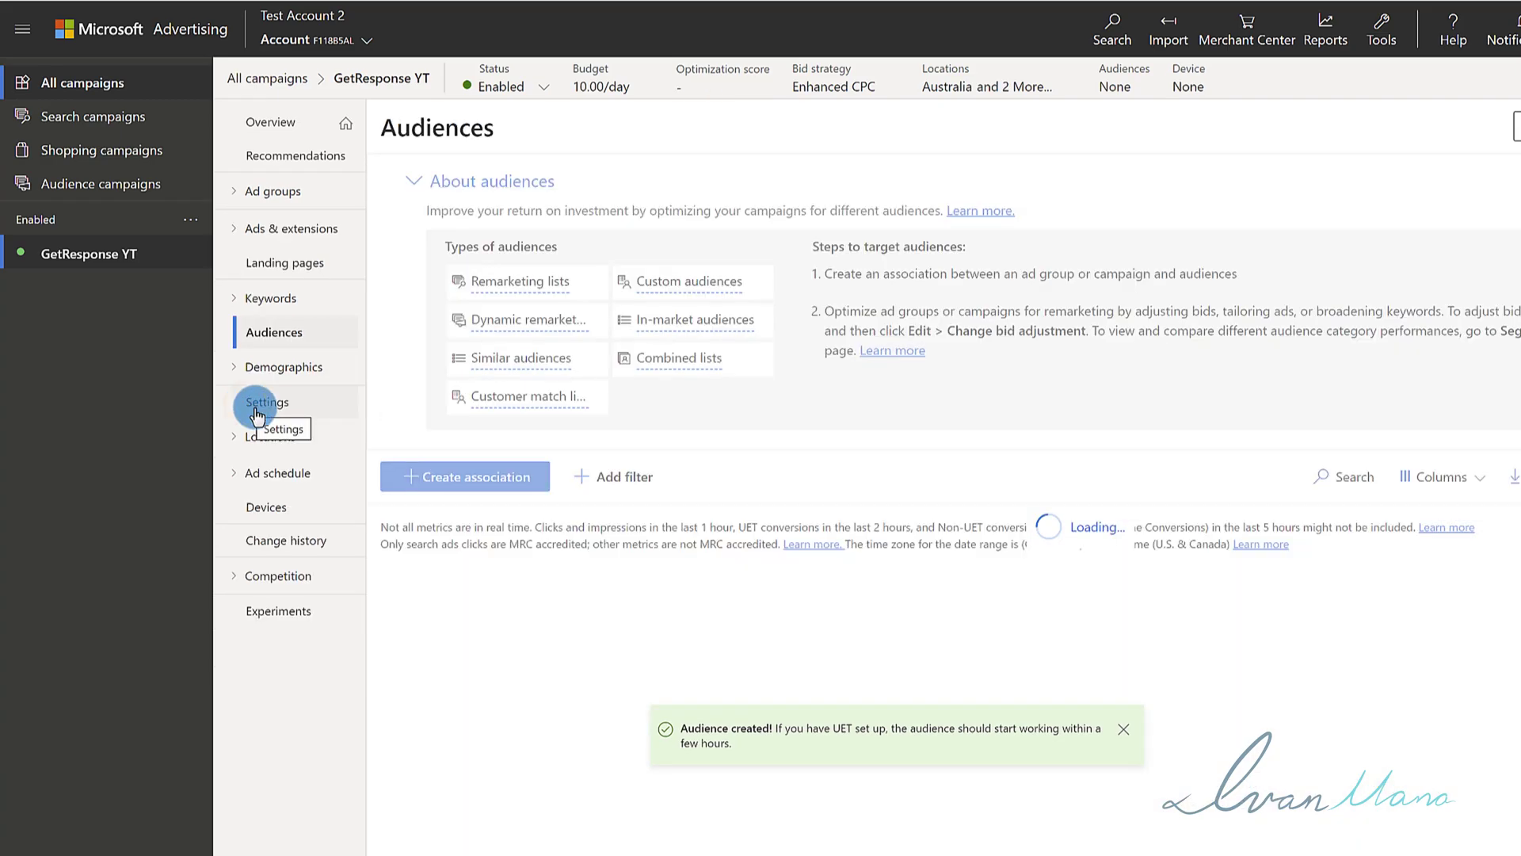
pyautogui.click(474, 697)
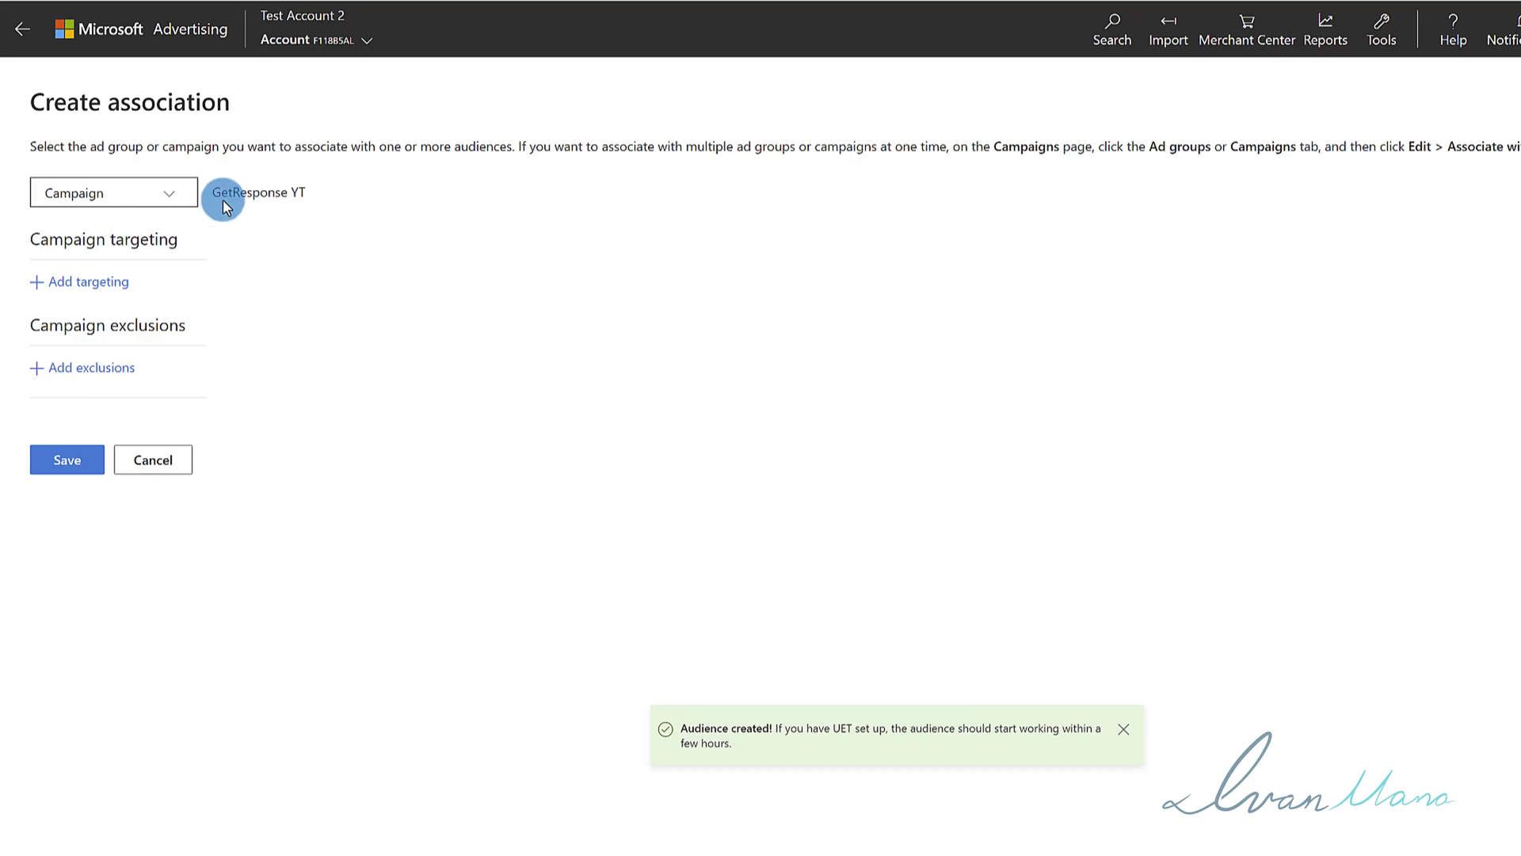
# Add the "Leads - Woodworking Guide - 30 Days" remarketing list to the campaign targeting of the association.
pyautogui.click(91, 282)
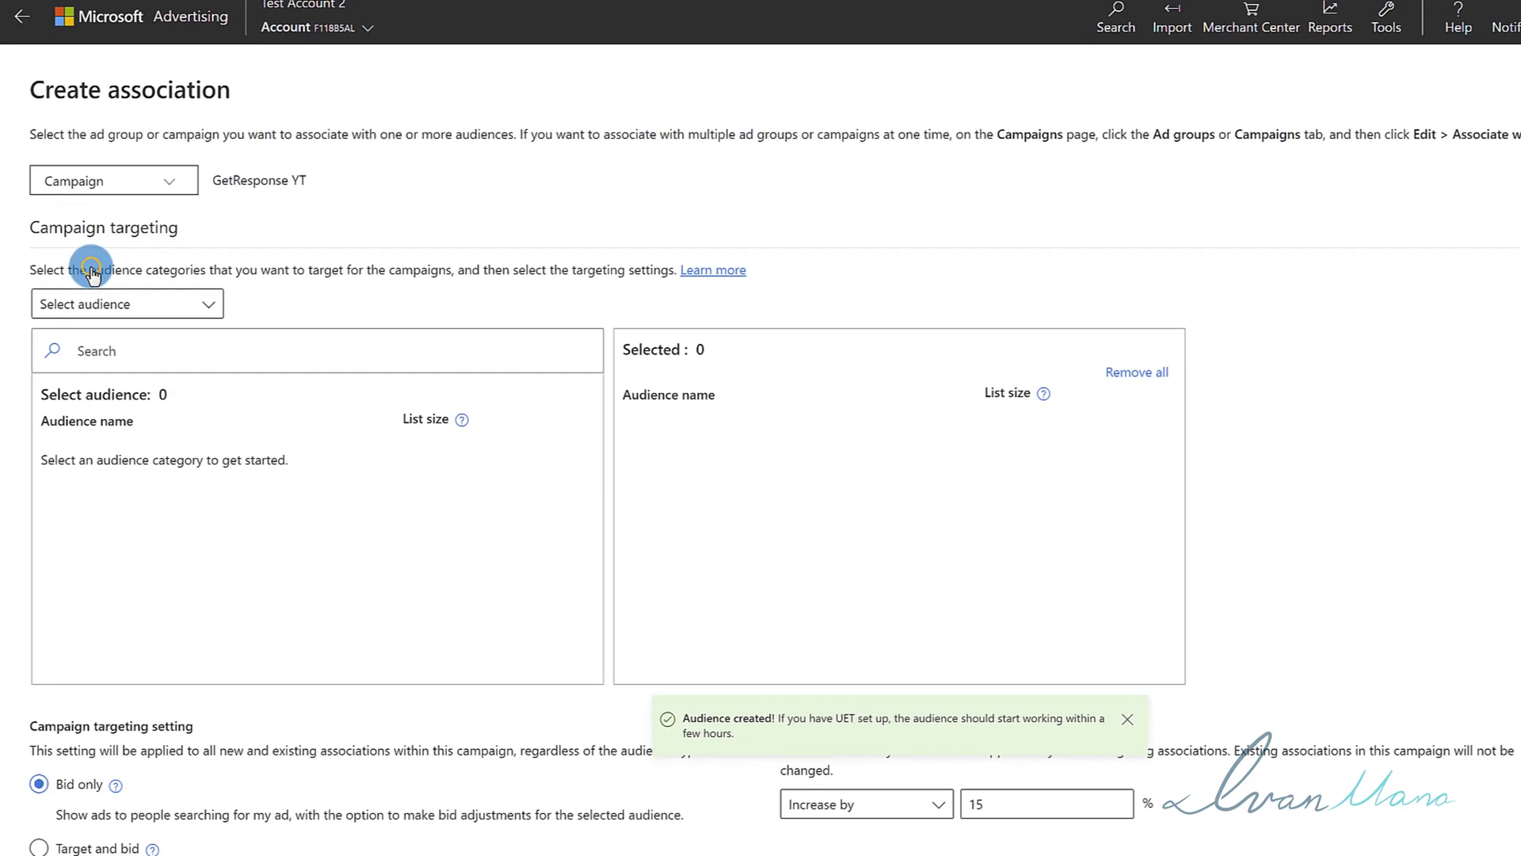
pyautogui.click(96, 313)
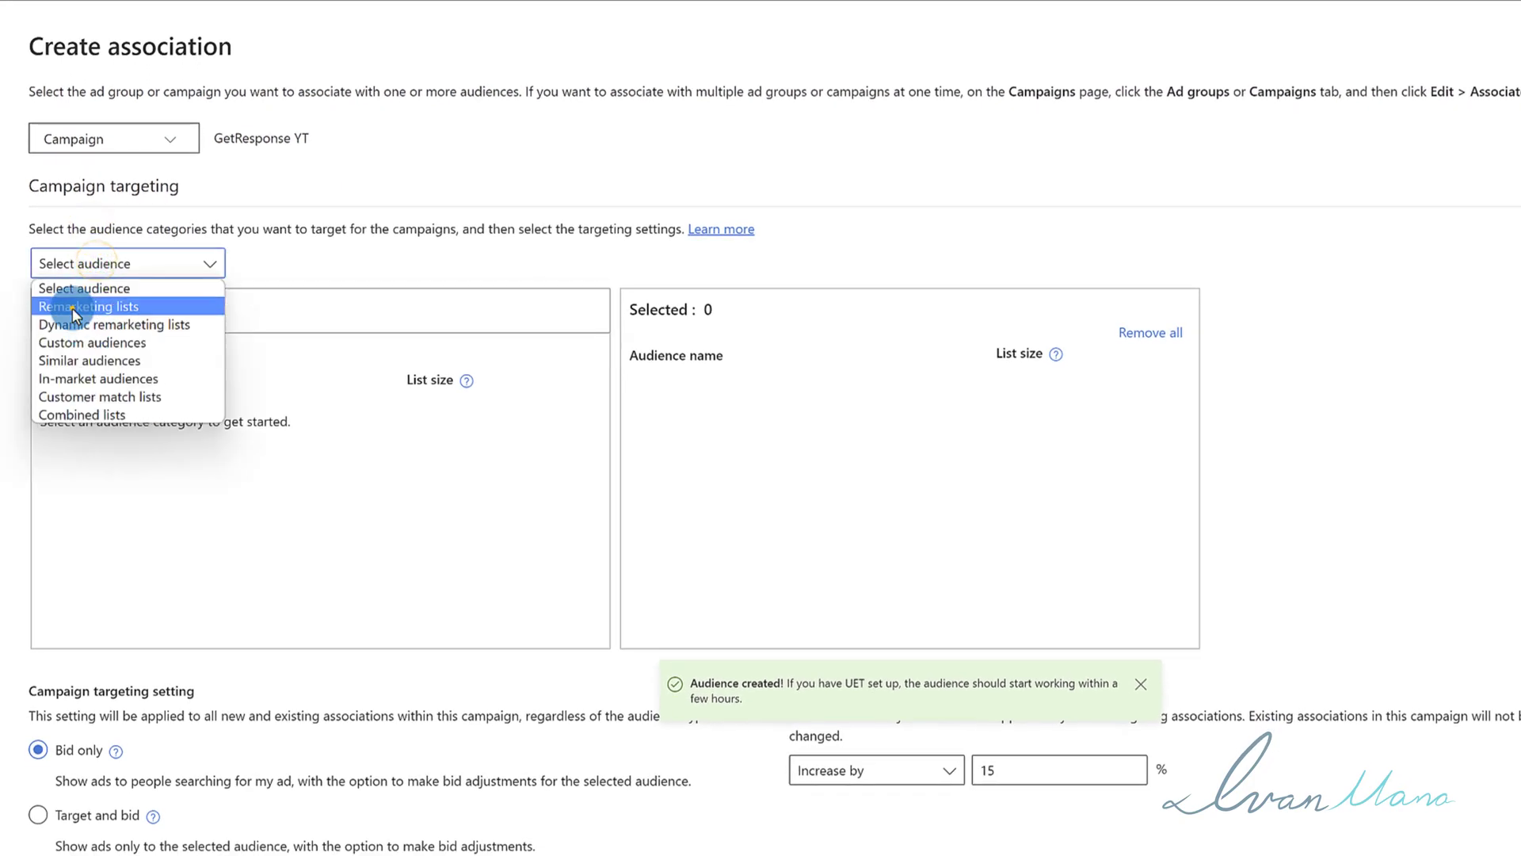
pyautogui.click(88, 307)
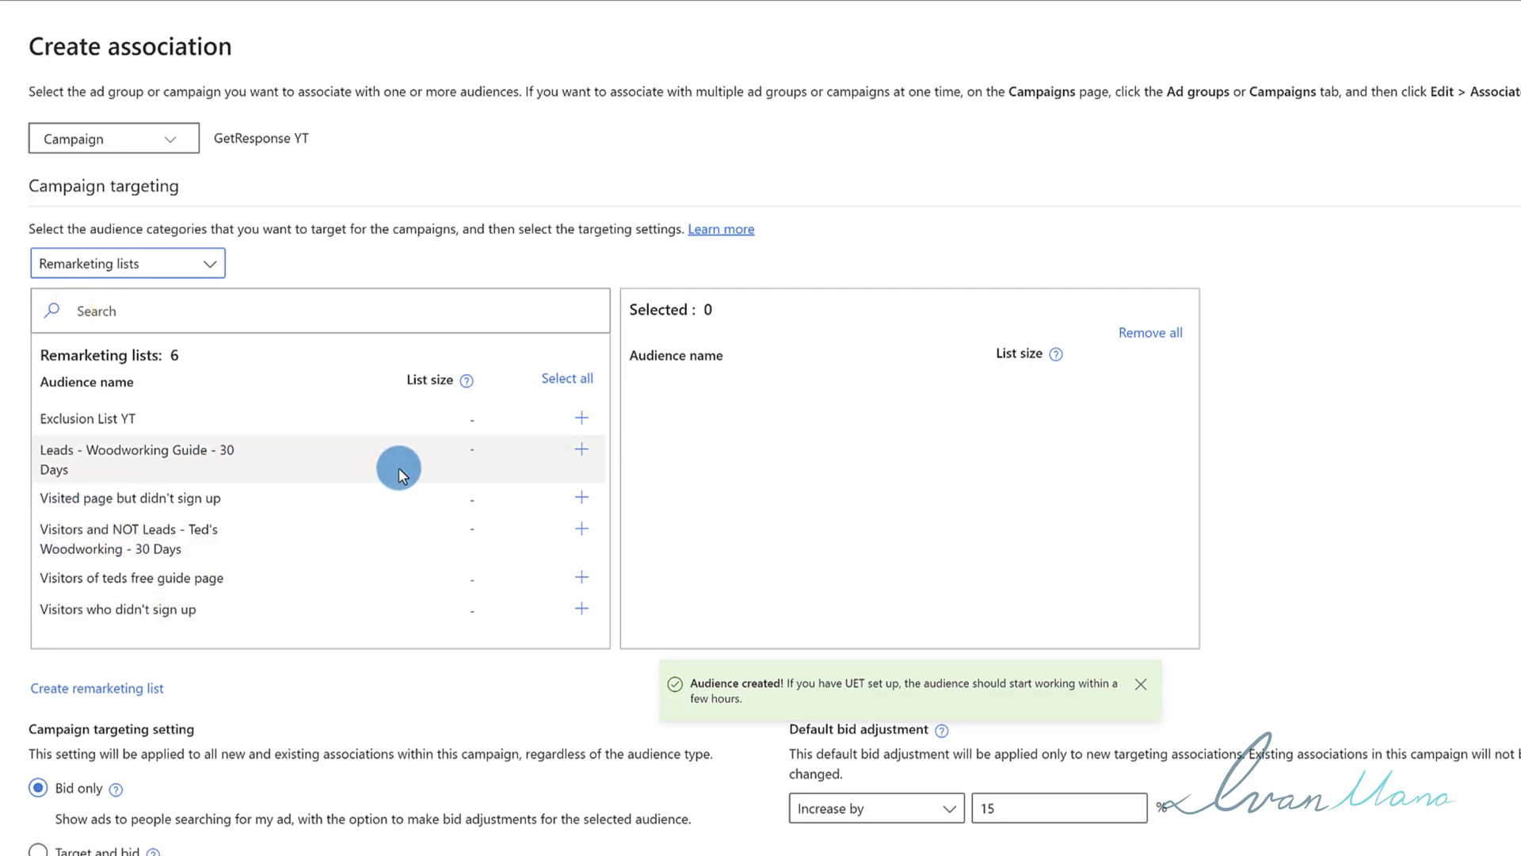
pyautogui.scroll(-1, 277, 452)
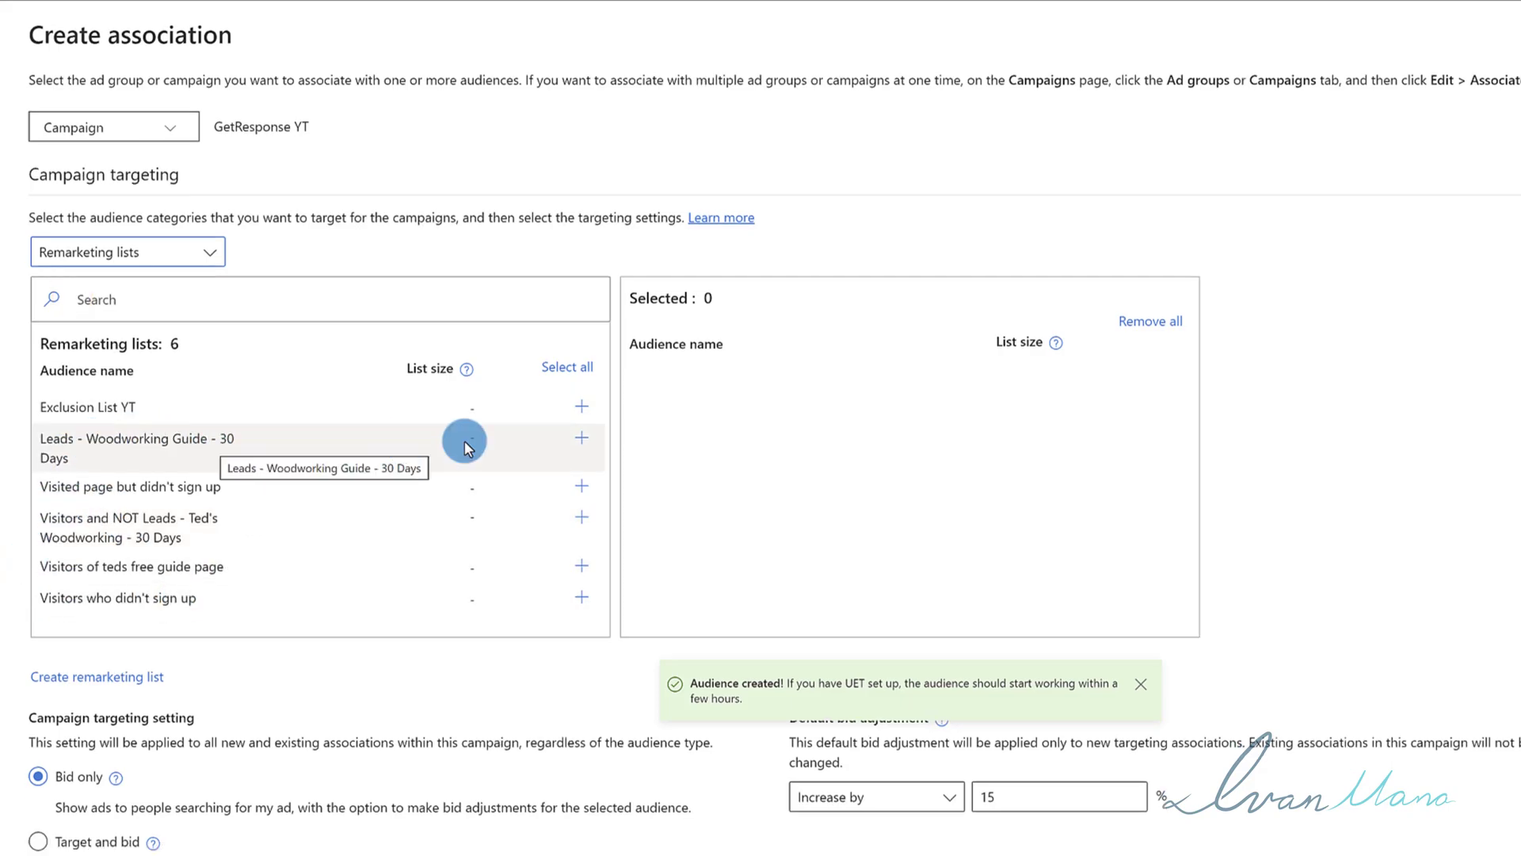
pyautogui.click(581, 438)
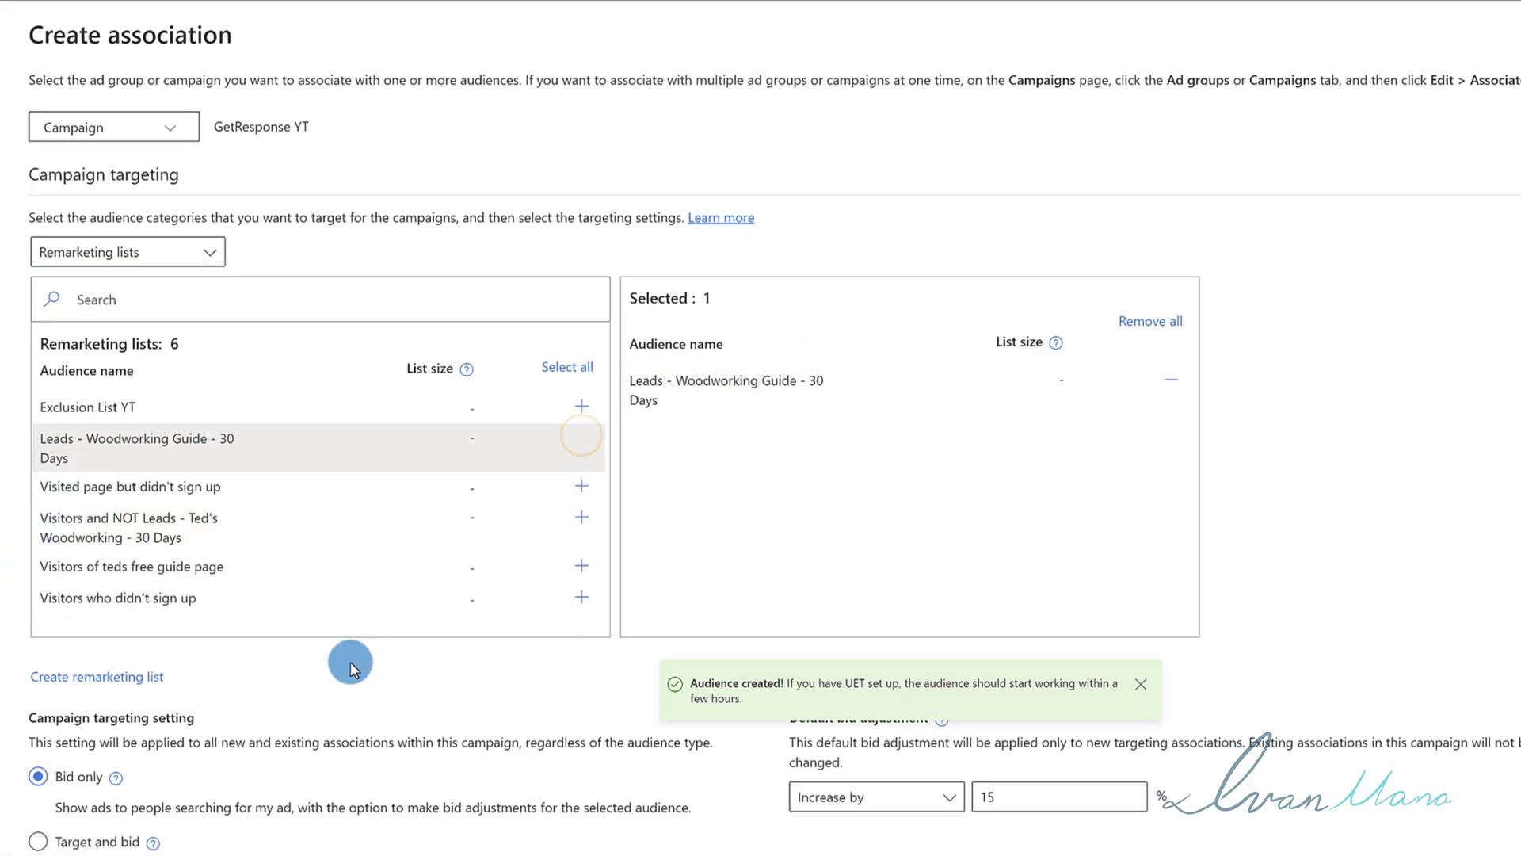
# Review the selected audience and the description of the Bid only campaign targeting setting.
pyautogui.scroll(-2, 317, 492)
pyautogui.scroll(1, 354, 515)
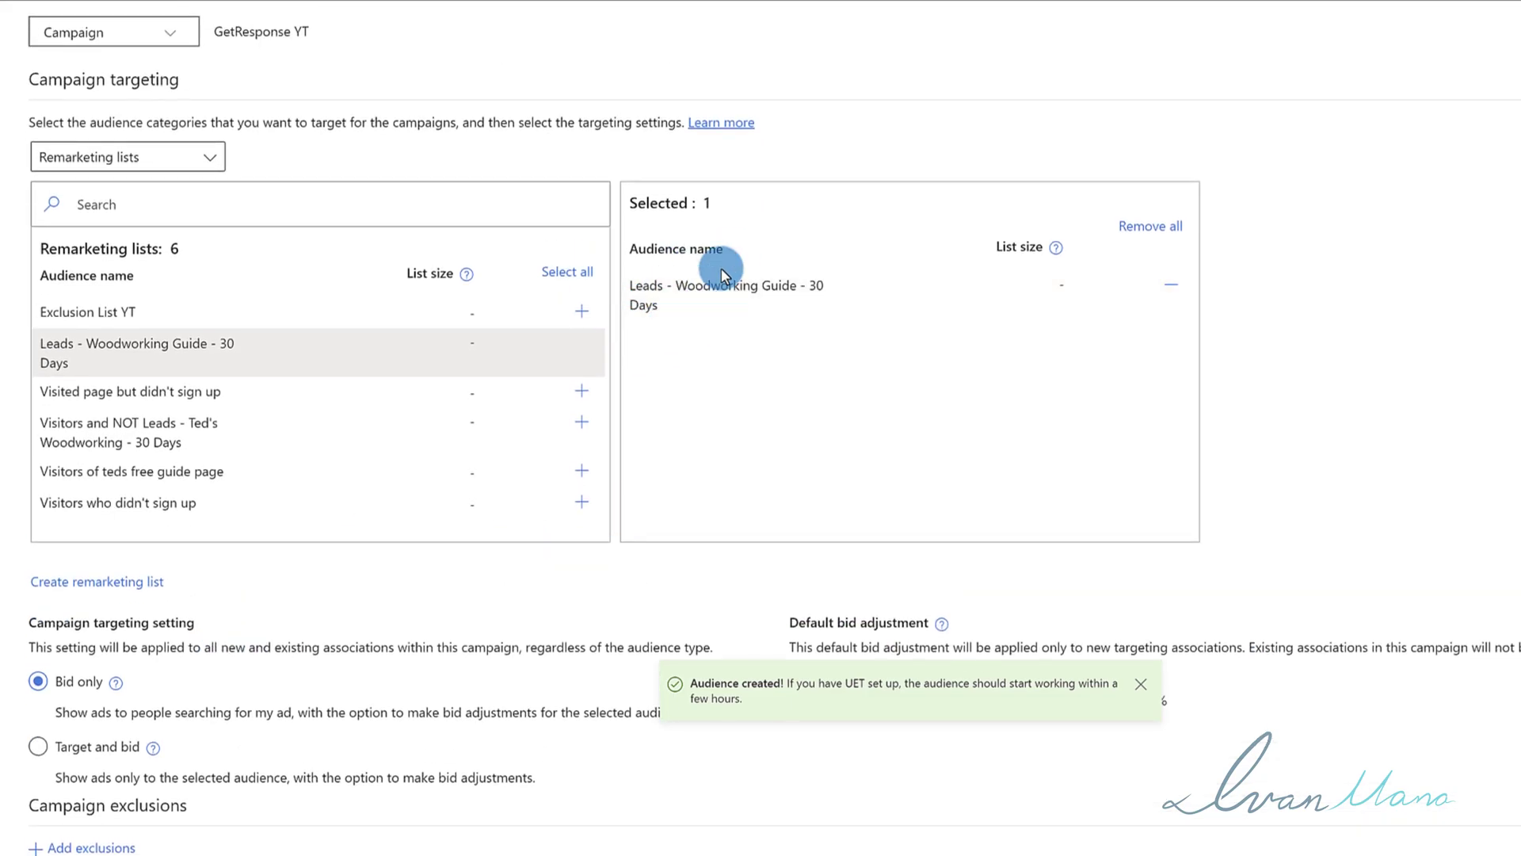
pyautogui.scroll(-1, 344, 612)
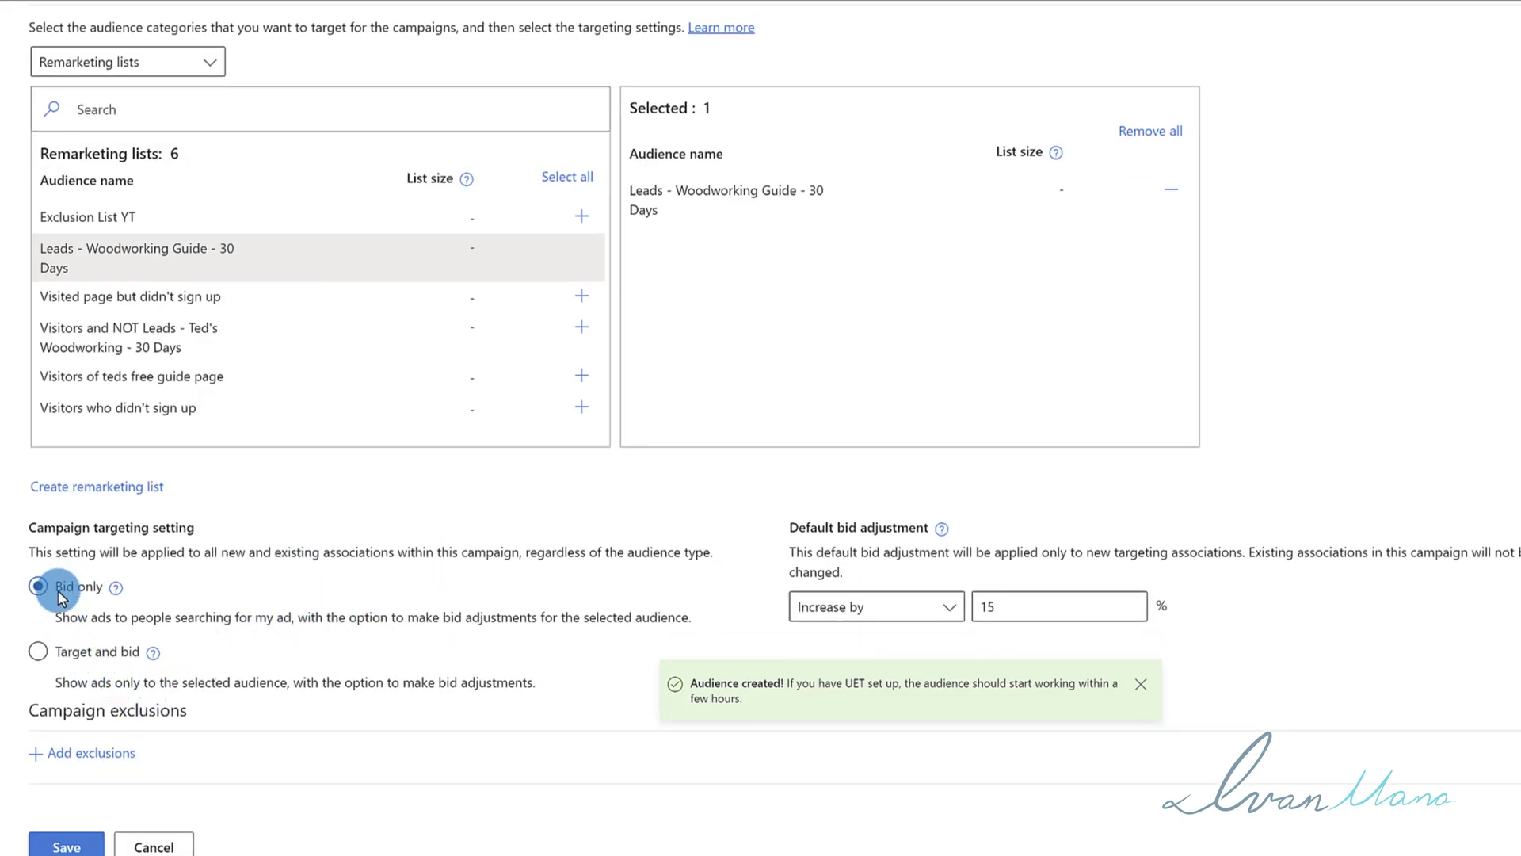
pyautogui.moveTo(61, 596); pyautogui.dragTo(102, 596)
pyautogui.click(212, 624)
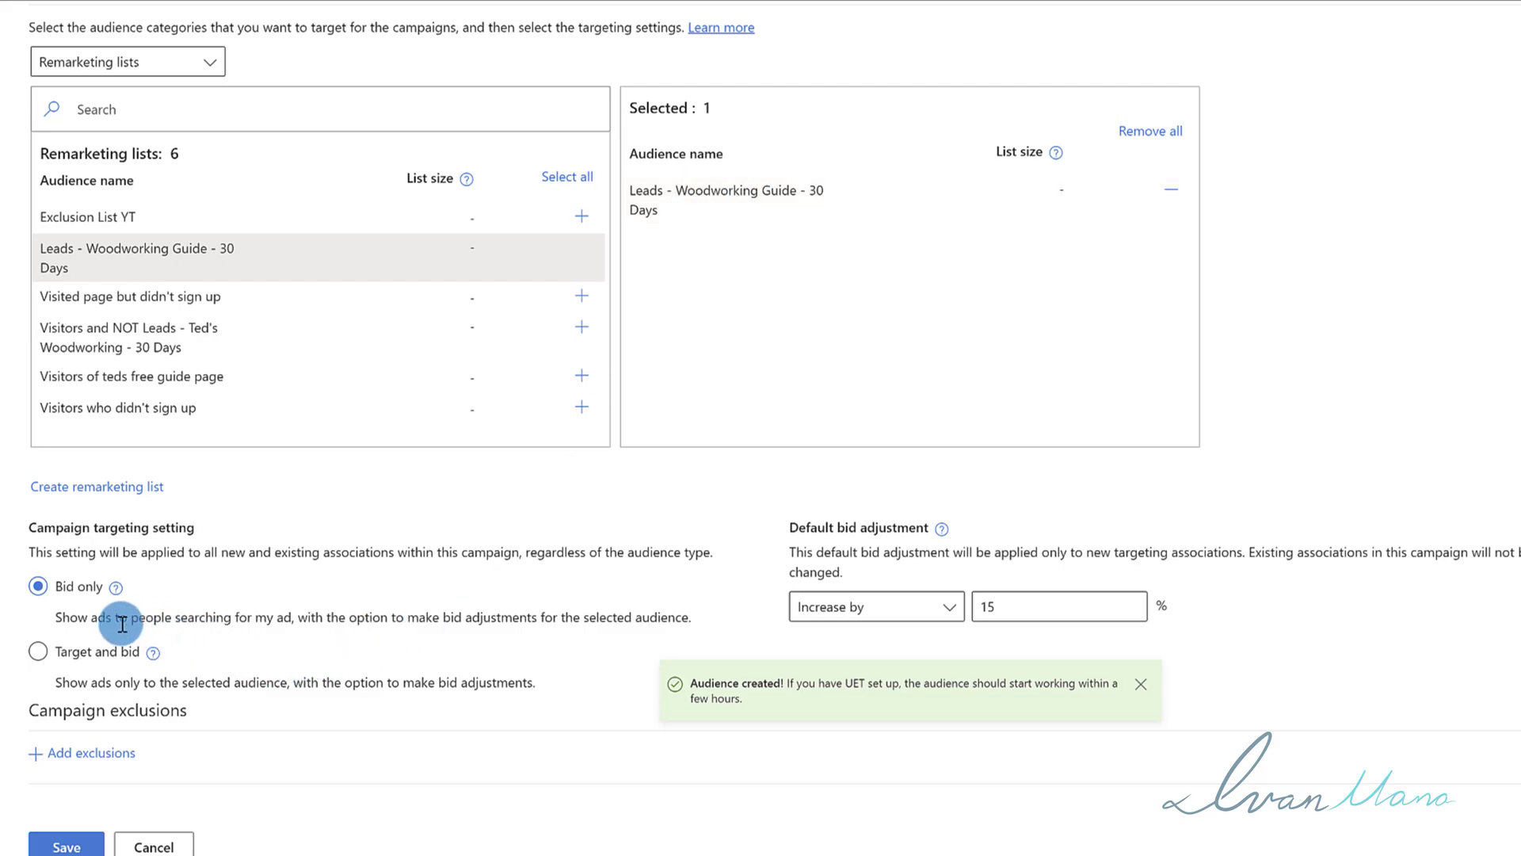
pyautogui.moveTo(118, 618); pyautogui.dragTo(295, 623)
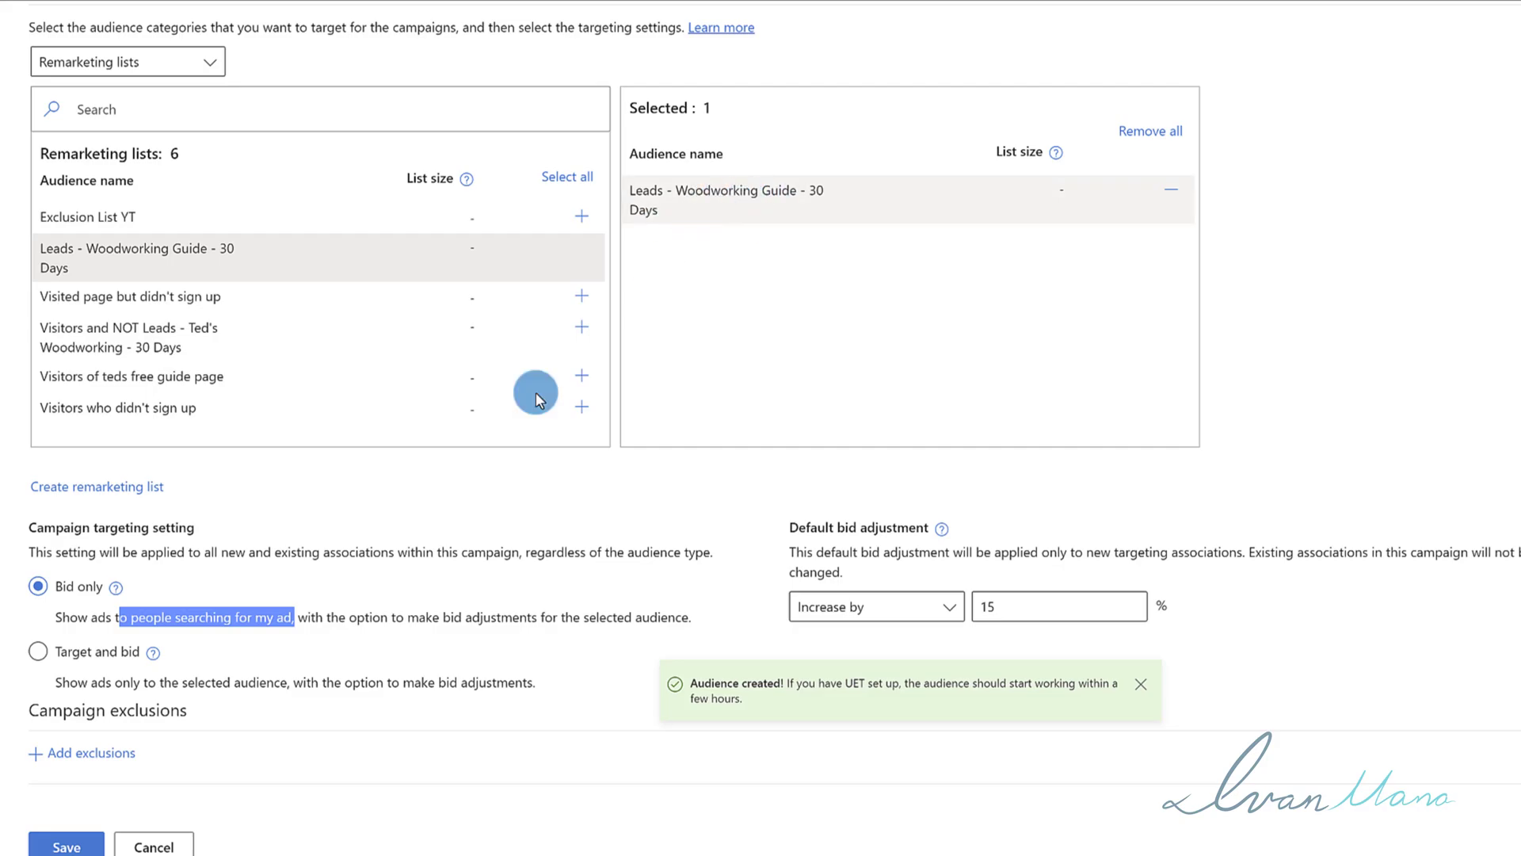
# Set the campaign targeting setting to Target and bid, and compare its description with that of Bid only.
pyautogui.click(36, 652)
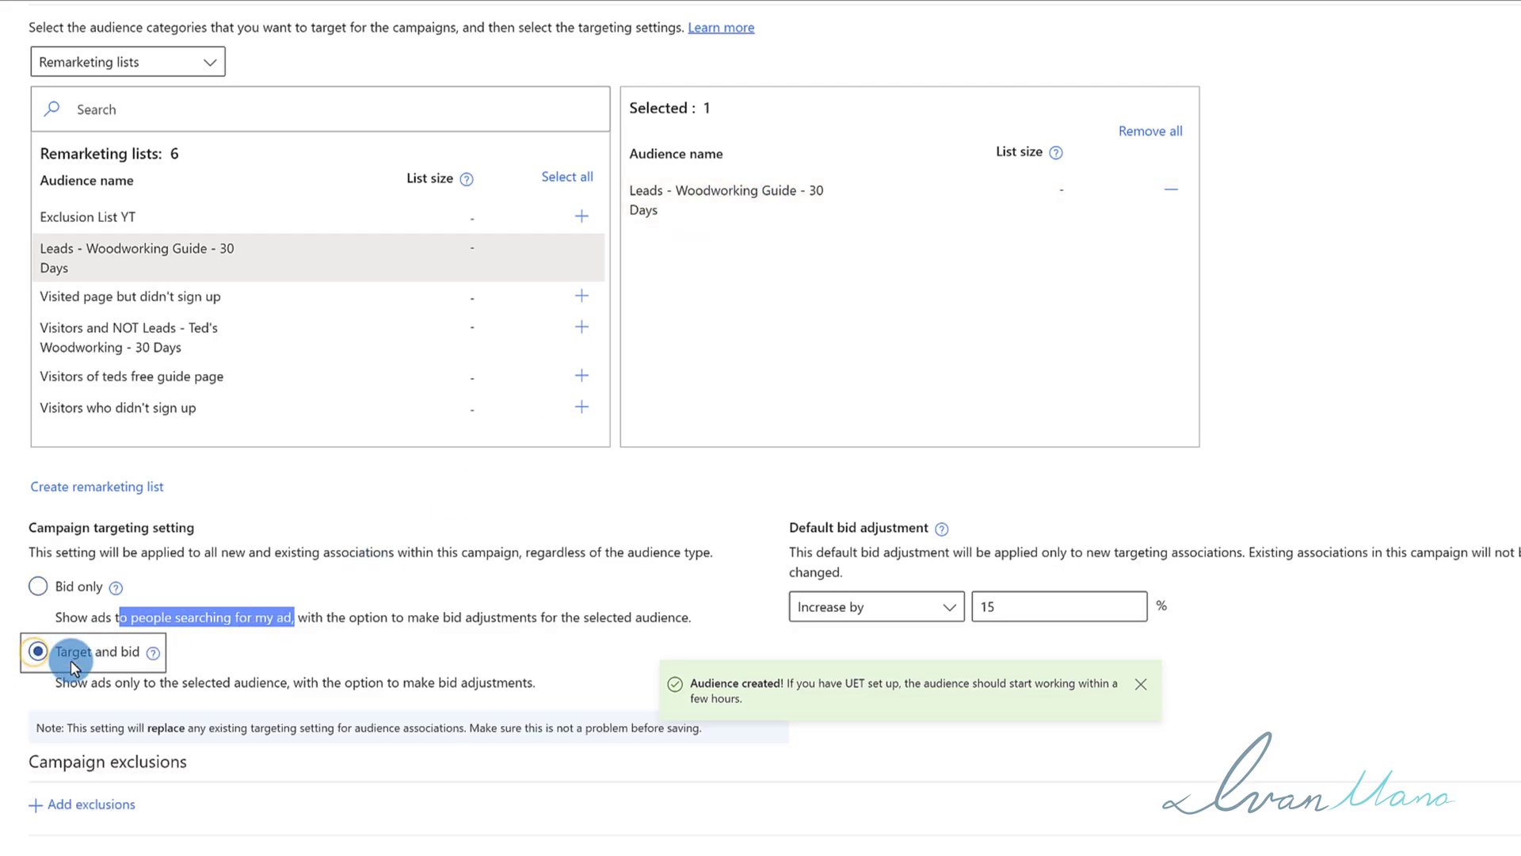
pyautogui.moveTo(68, 682); pyautogui.dragTo(531, 683)
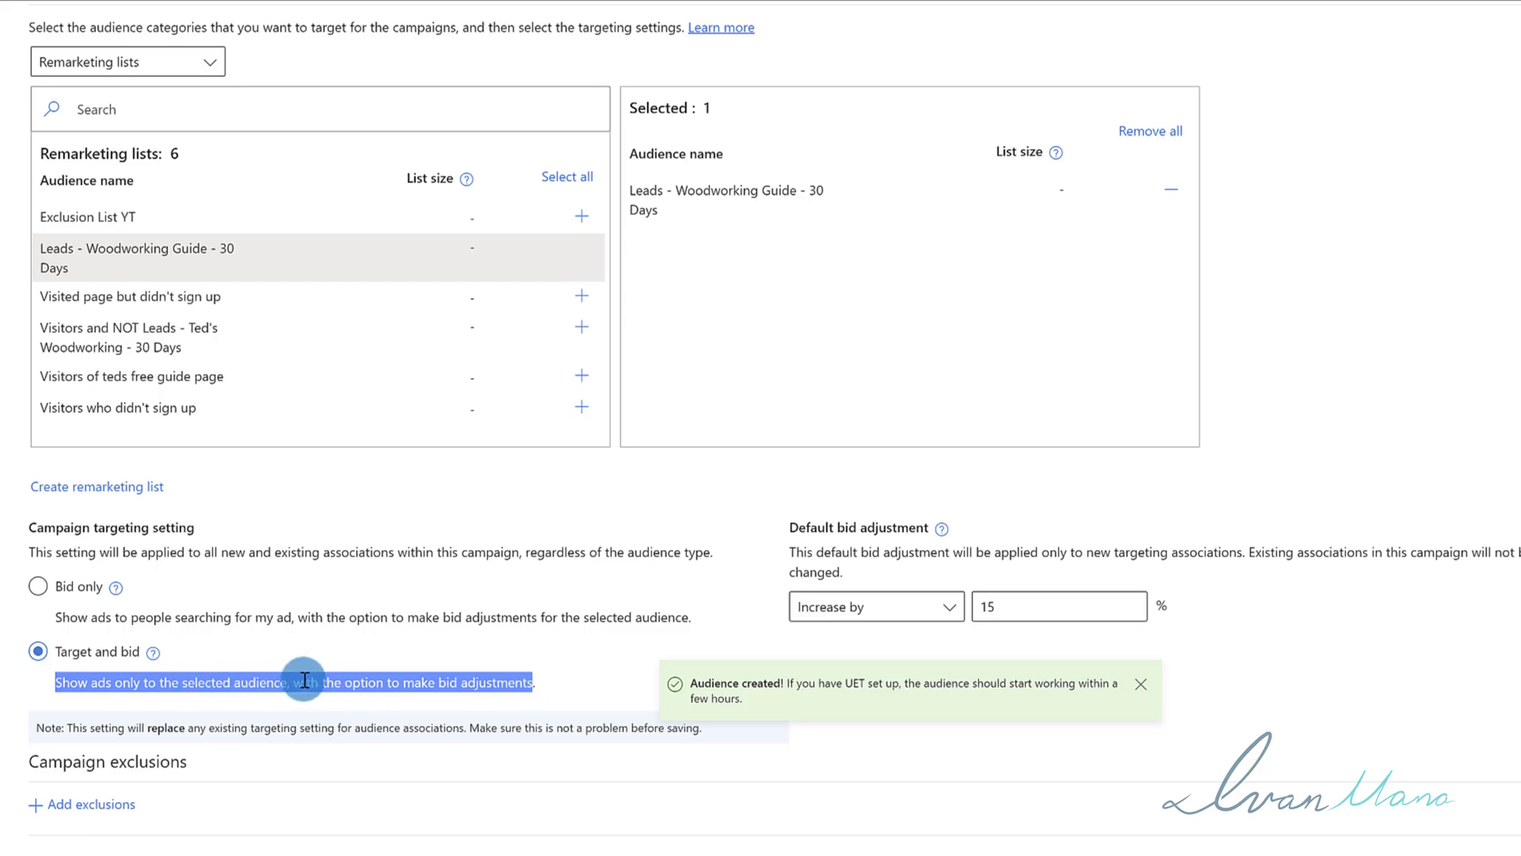
pyautogui.moveTo(297, 617); pyautogui.dragTo(158, 615)
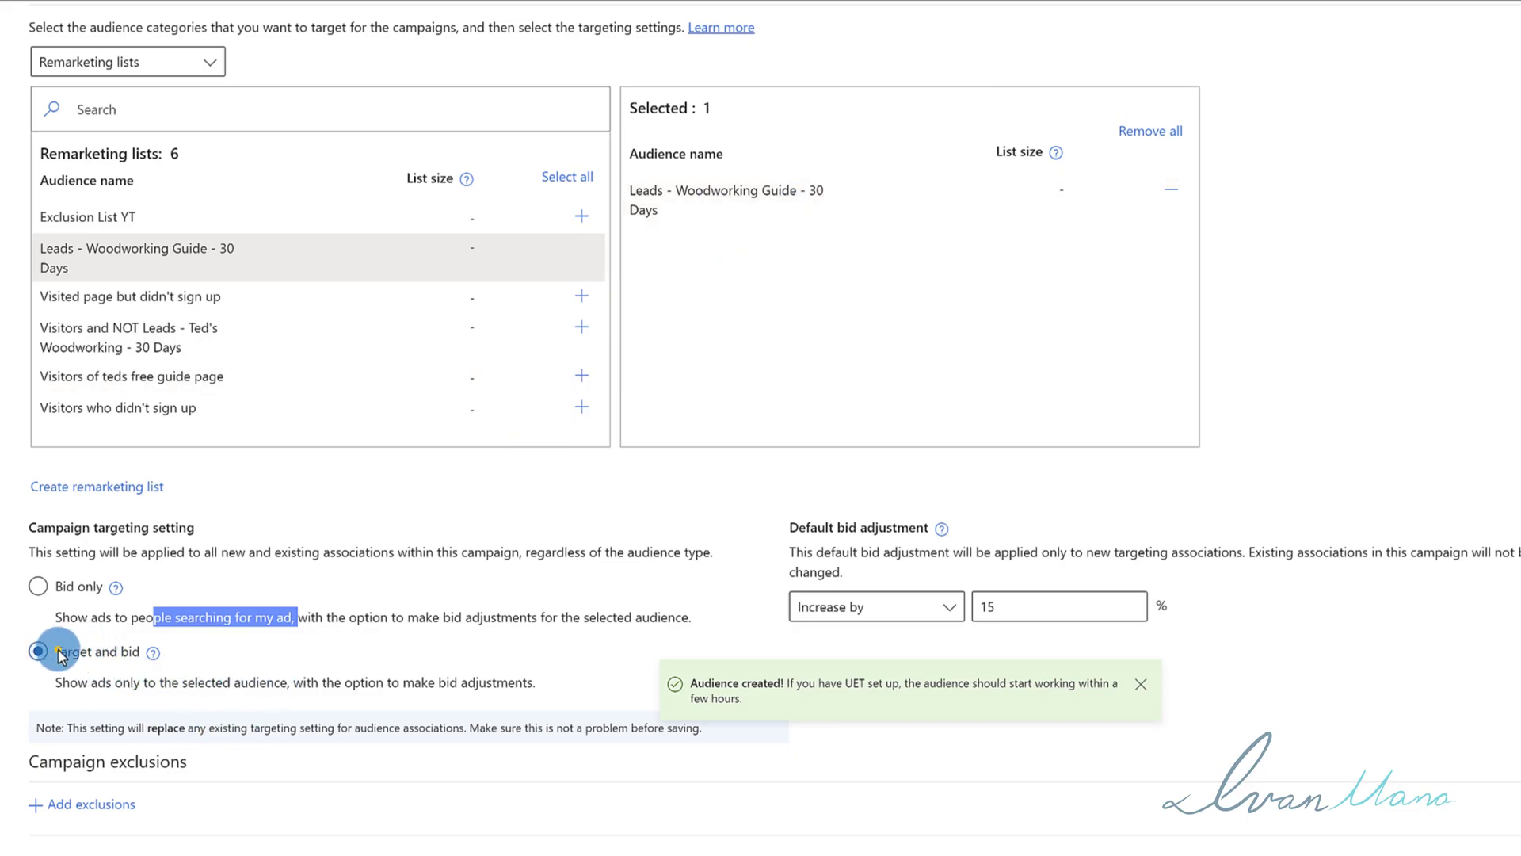
pyautogui.moveTo(61, 655); pyautogui.dragTo(133, 662)
pyautogui.moveTo(62, 587); pyautogui.dragTo(115, 586)
pyautogui.moveTo(68, 651); pyautogui.dragTo(126, 661)
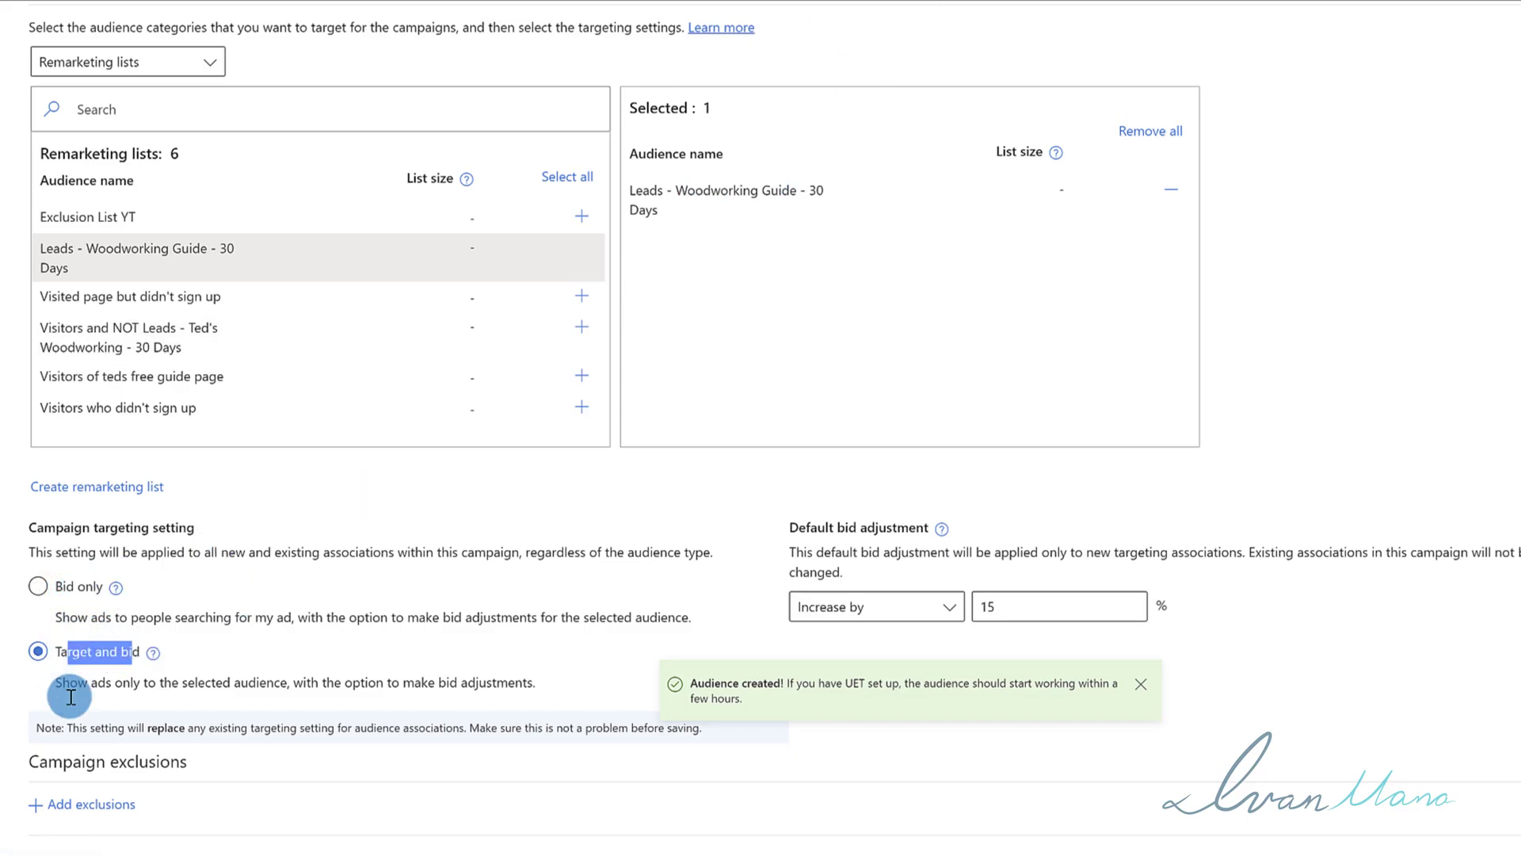
# Expand the campaign exclusions and check the live woodworking landing page and the other live page while considering whom to exclude.
pyautogui.scroll(-2, 158, 723)
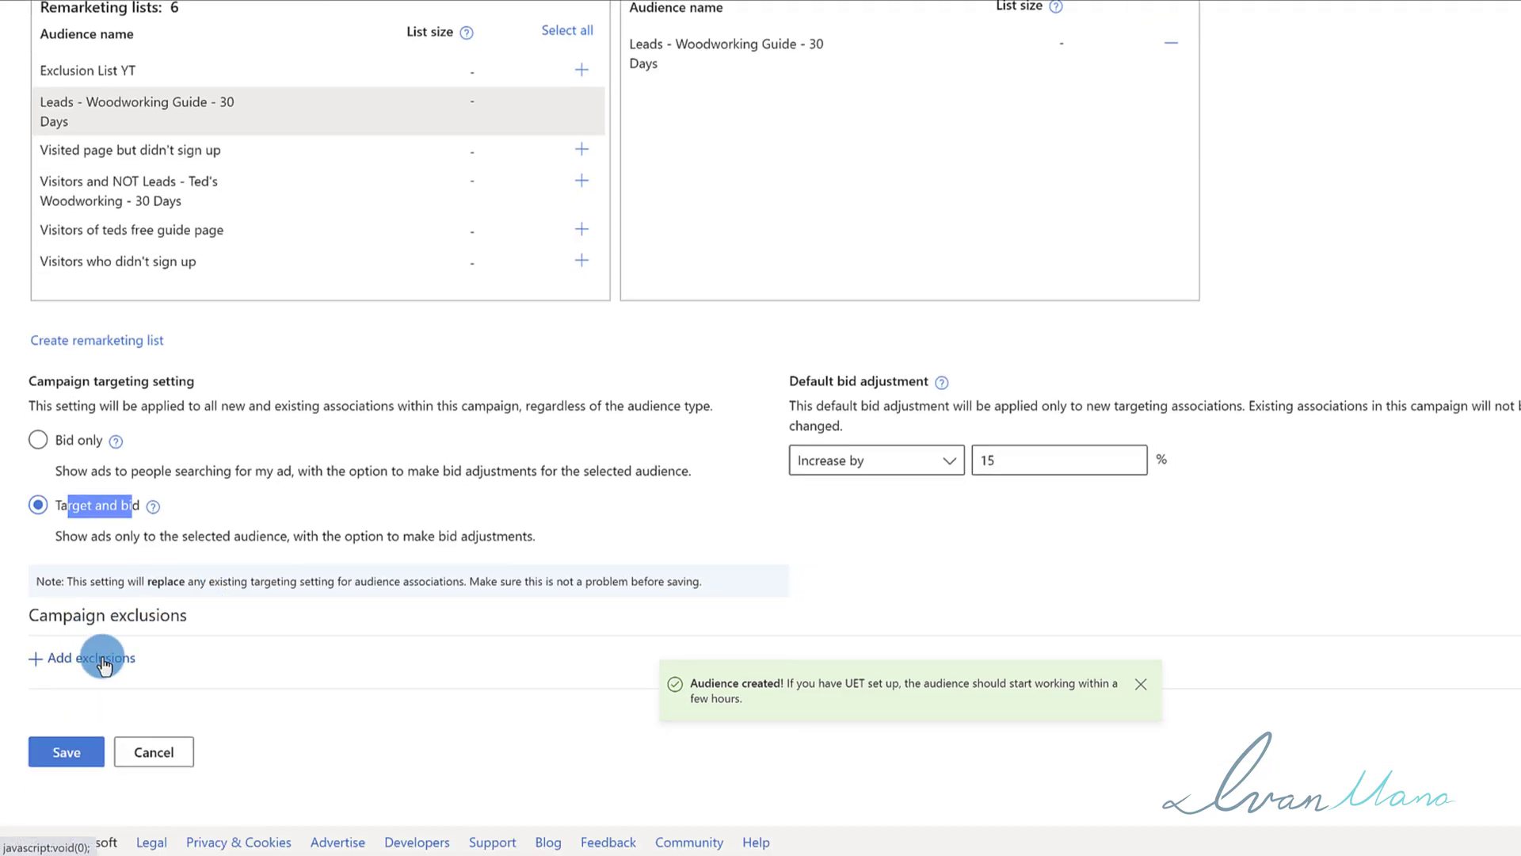
pyautogui.click(103, 664)
pyautogui.scroll(-3, 364, 628)
pyautogui.scroll(5, 309, 499)
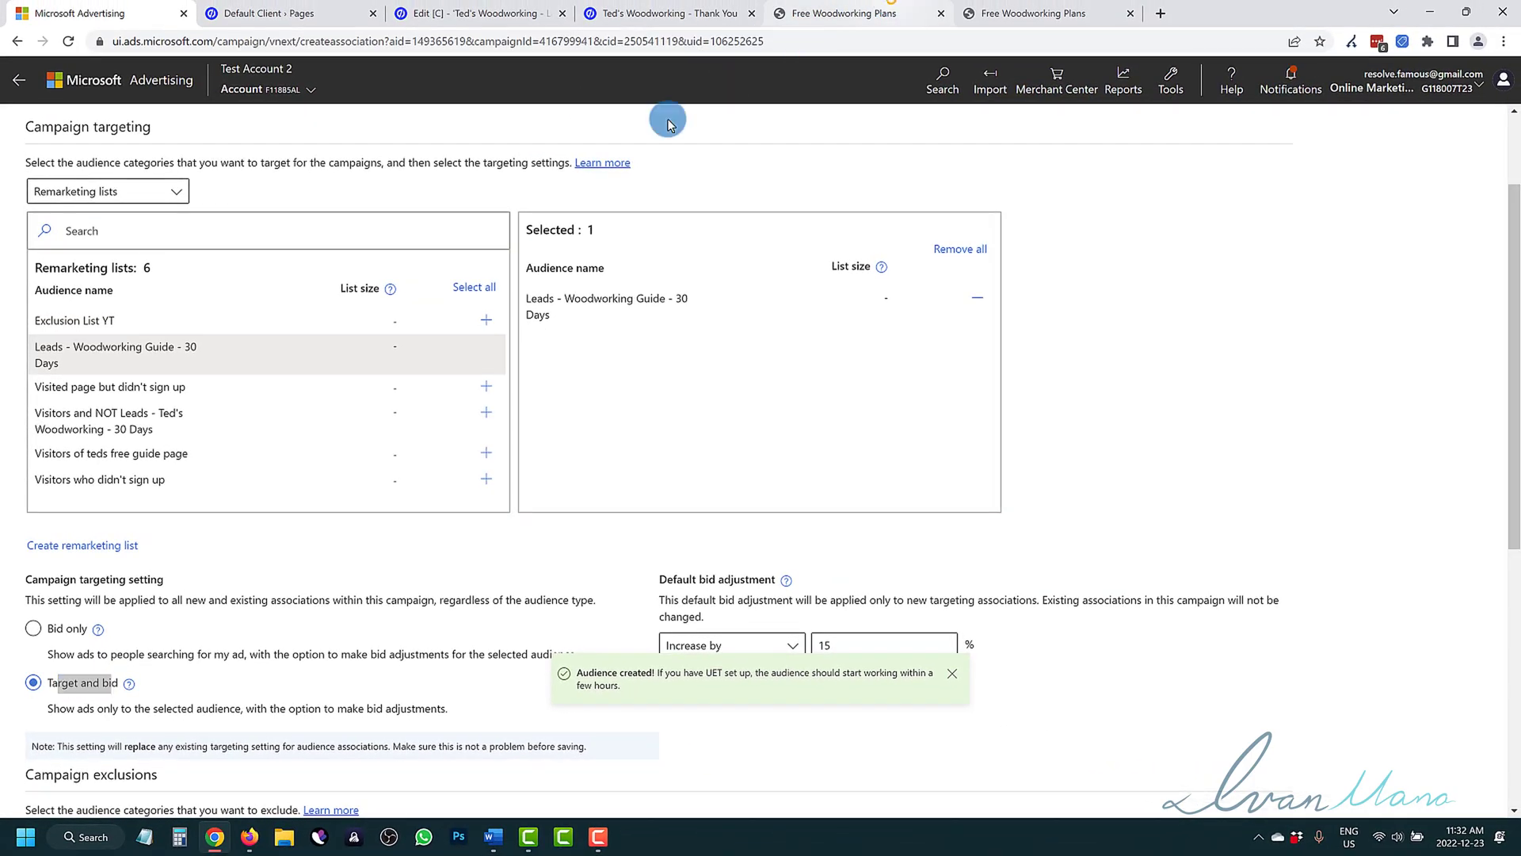
pyautogui.hotkey('ctrl', '5')
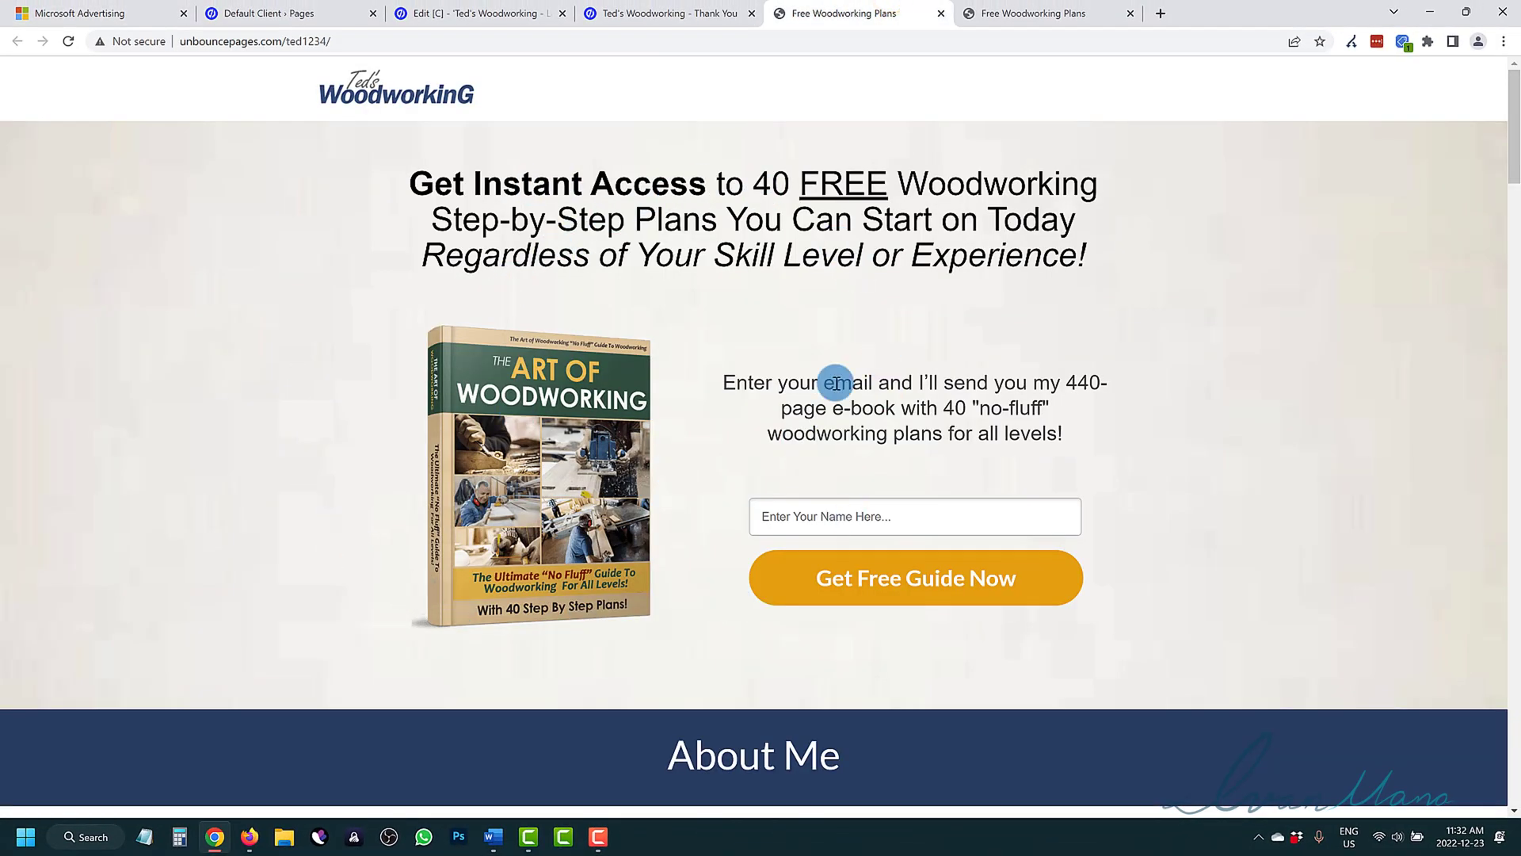
pyautogui.click(101, 10)
pyautogui.scroll(-4, 238, 634)
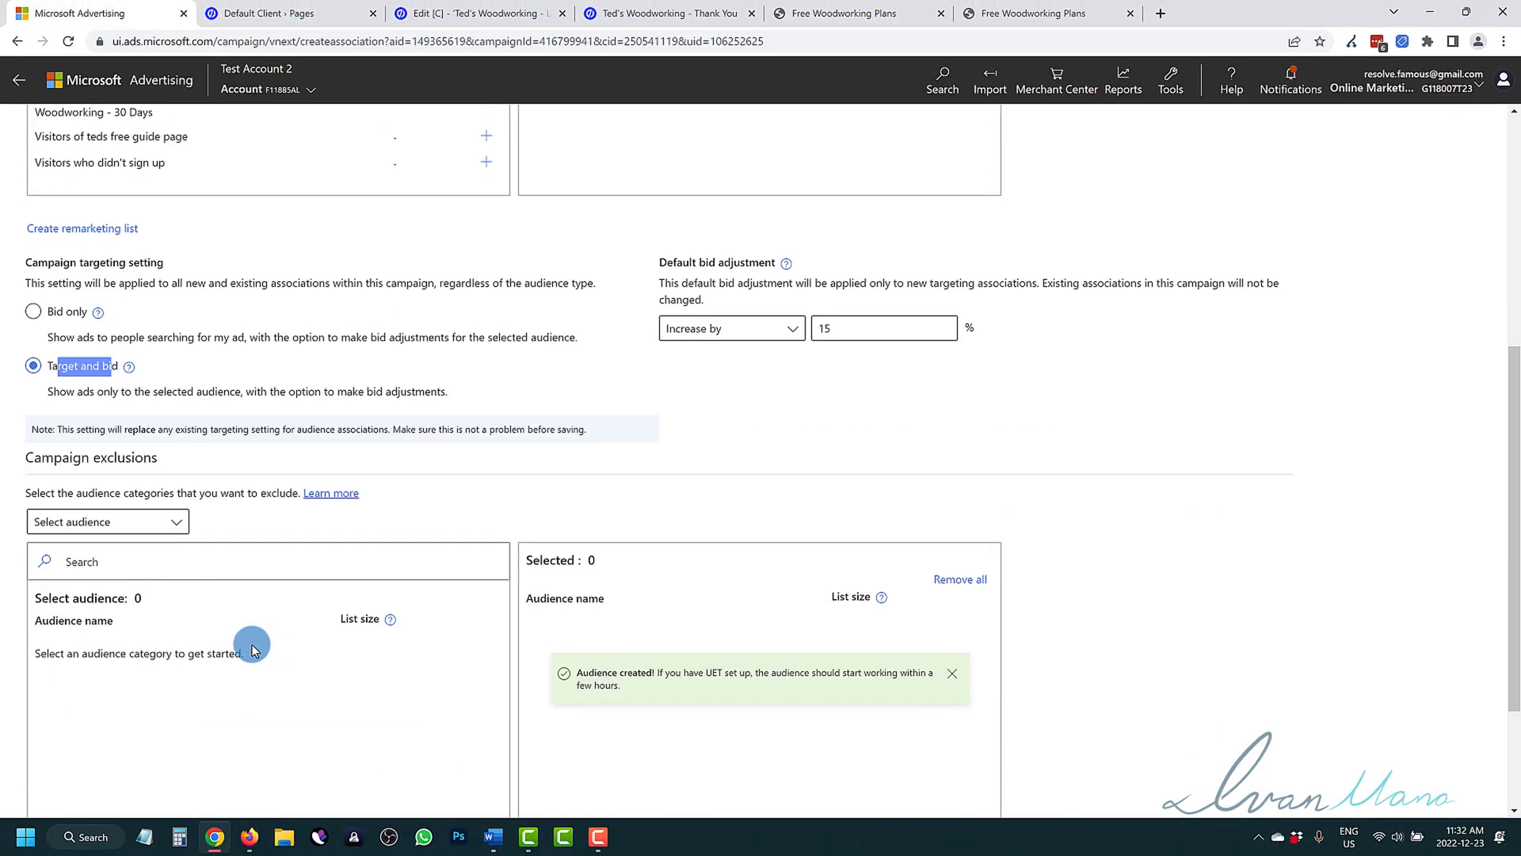
pyautogui.scroll(-1, 136, 642)
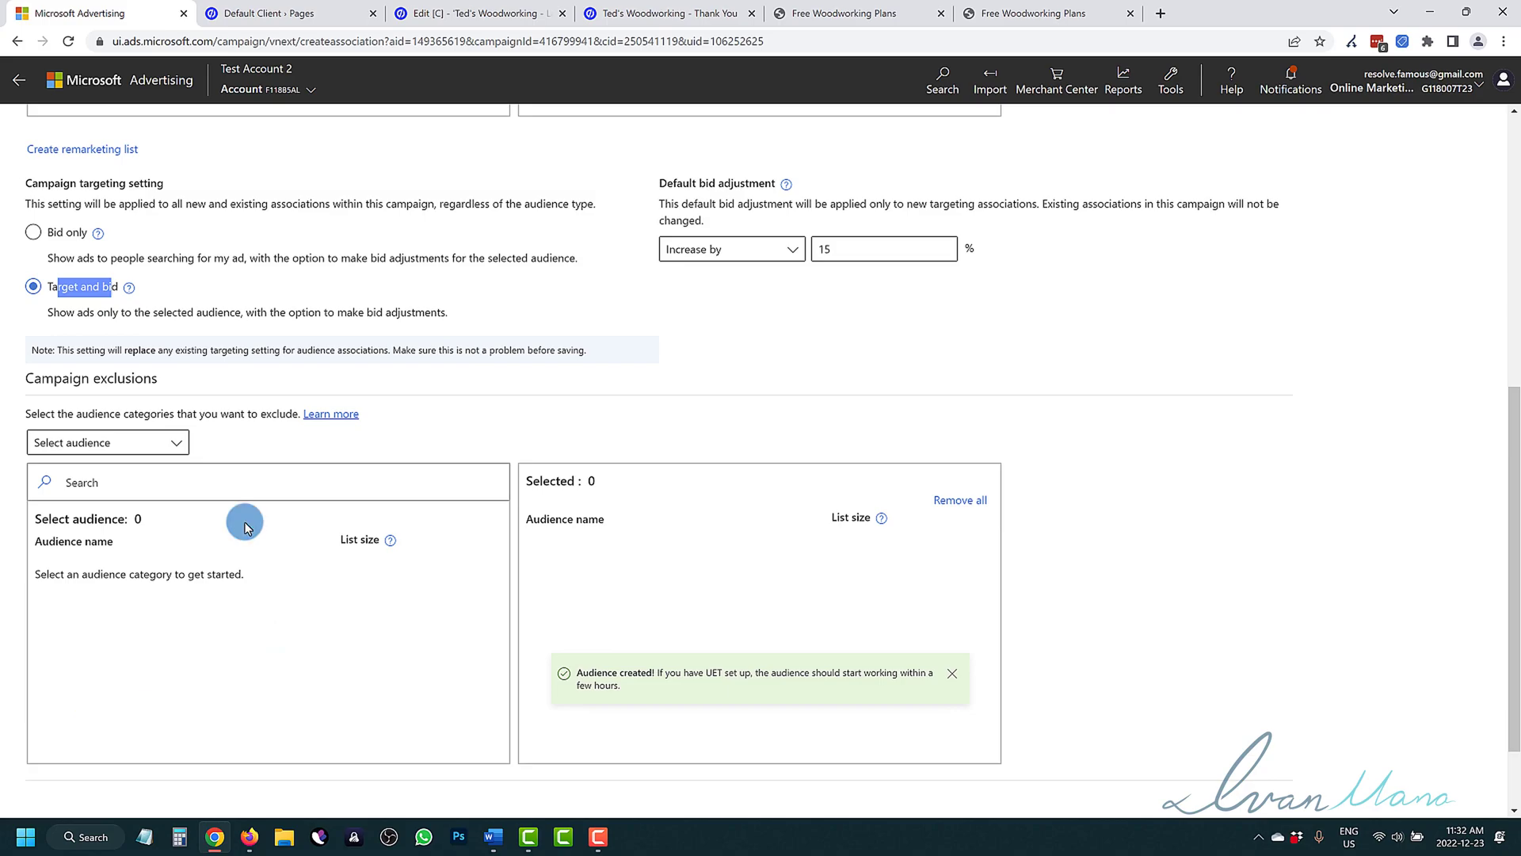
pyautogui.click(1071, 7)
pyautogui.click(158, 10)
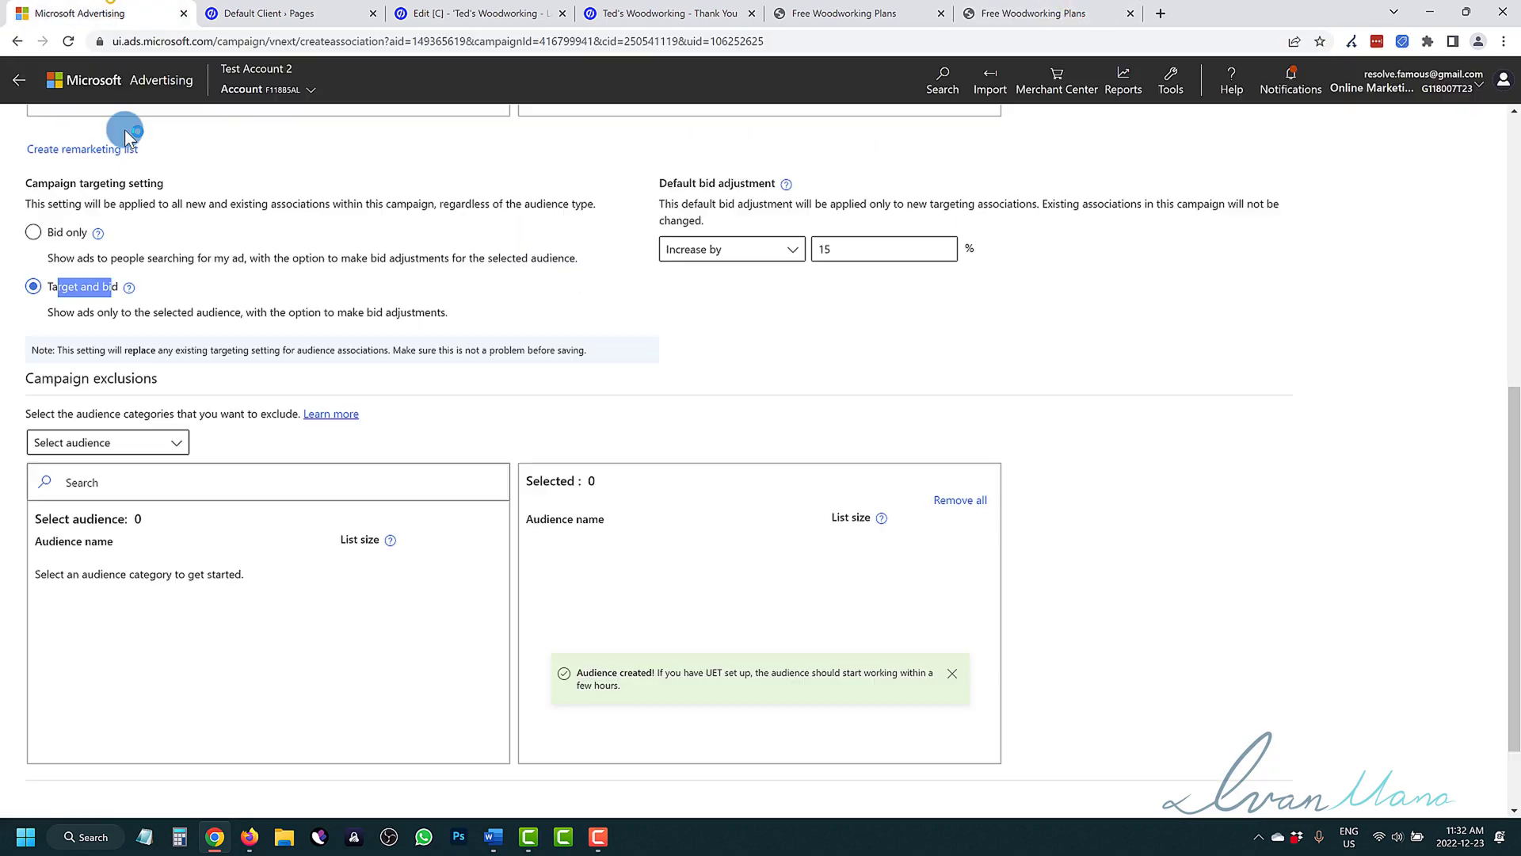
# Review the "Visitors and NOT Leads - Ted's Woodworking - 30 Days" list alongside the selected targeting audience and the campaign exclusions.
pyautogui.scroll(5, 204, 599)
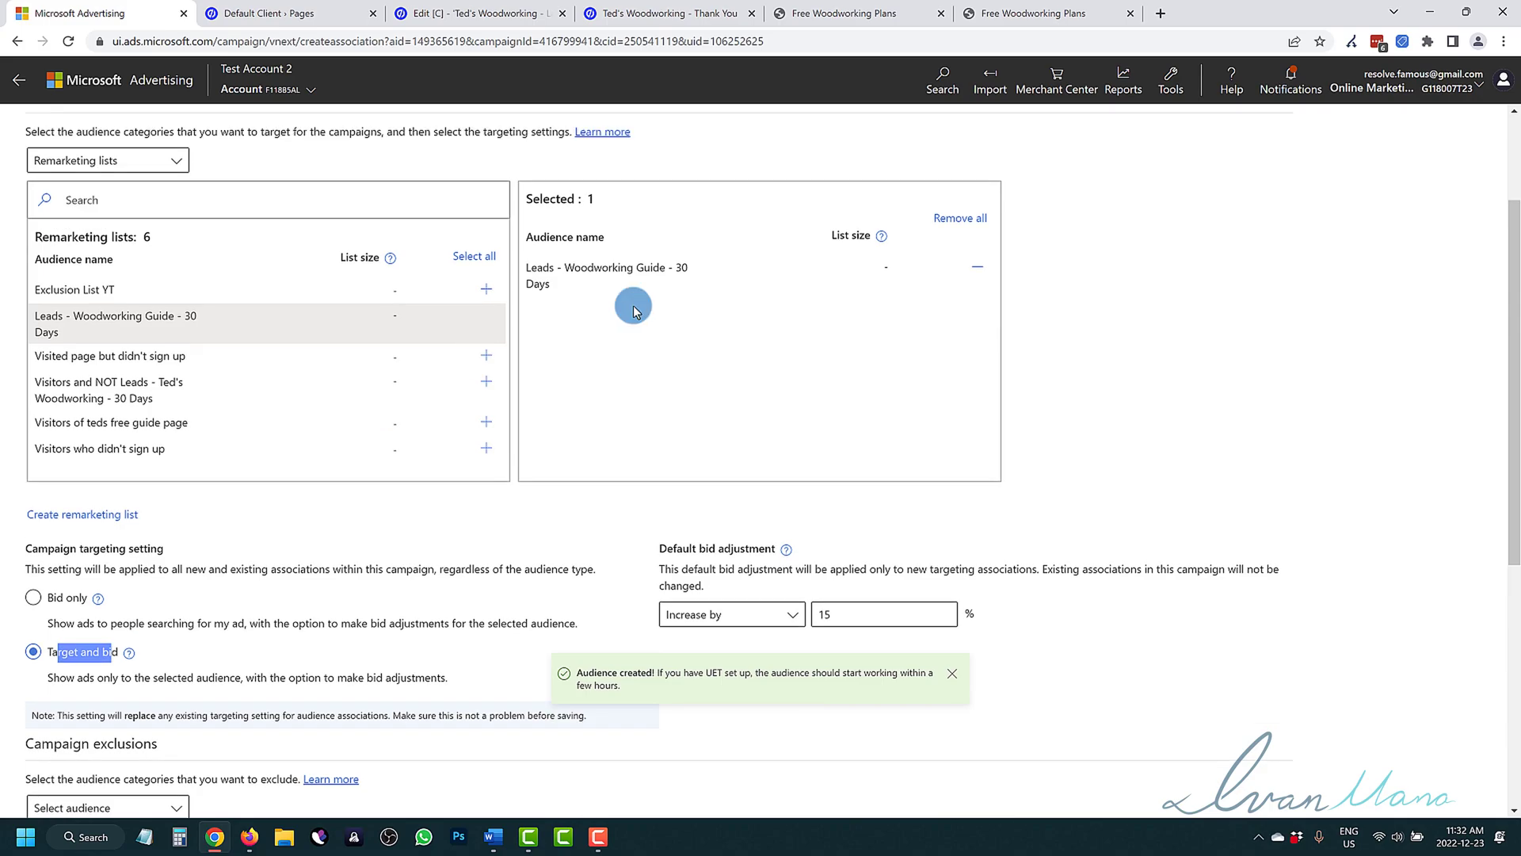
pyautogui.moveTo(32, 414); pyautogui.dragTo(146, 427)
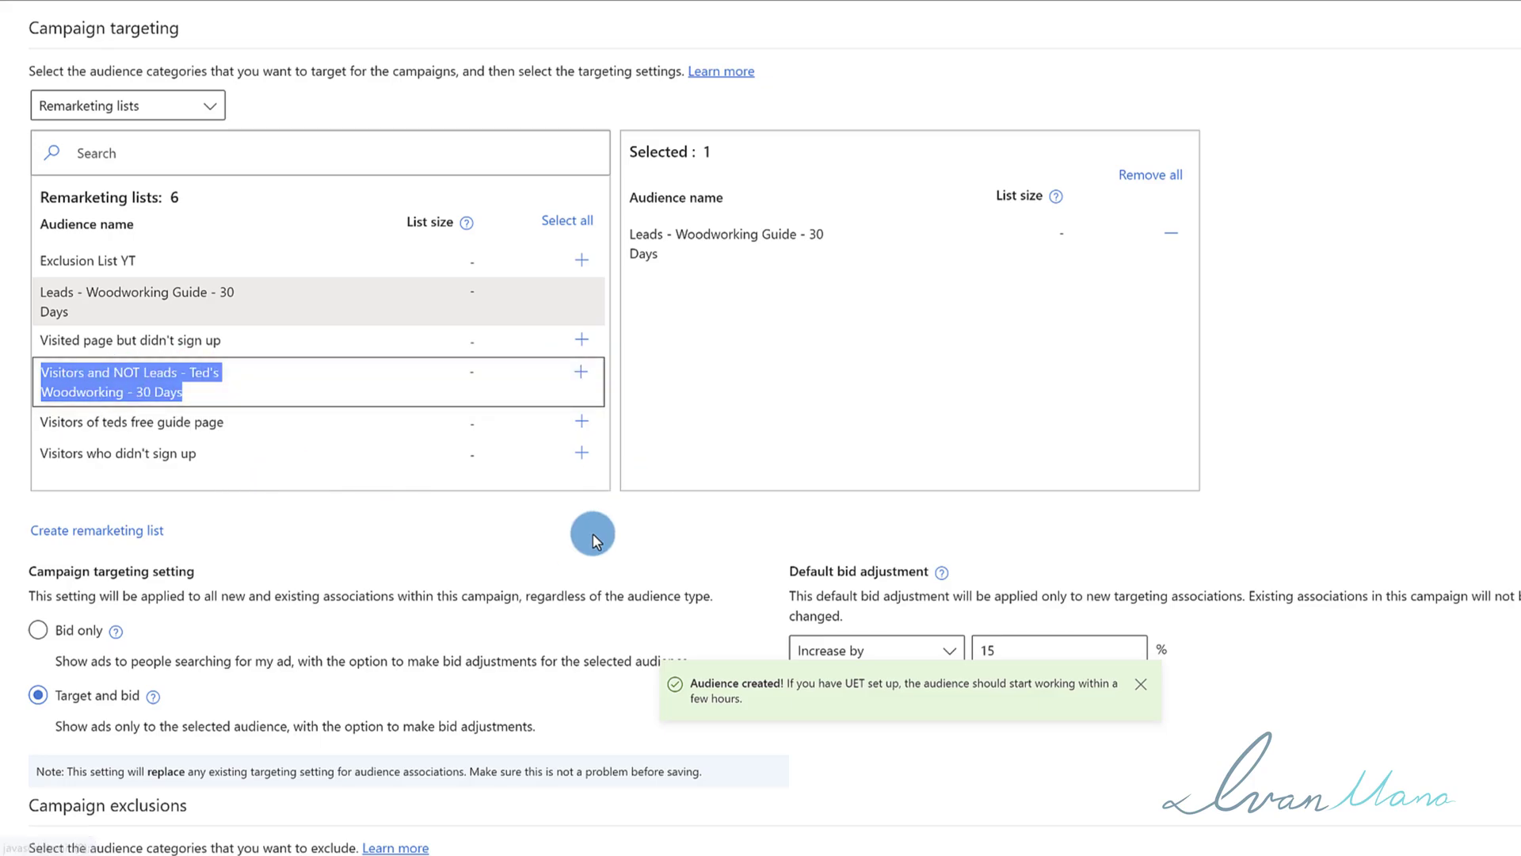
pyautogui.scroll(-1, 785, 159)
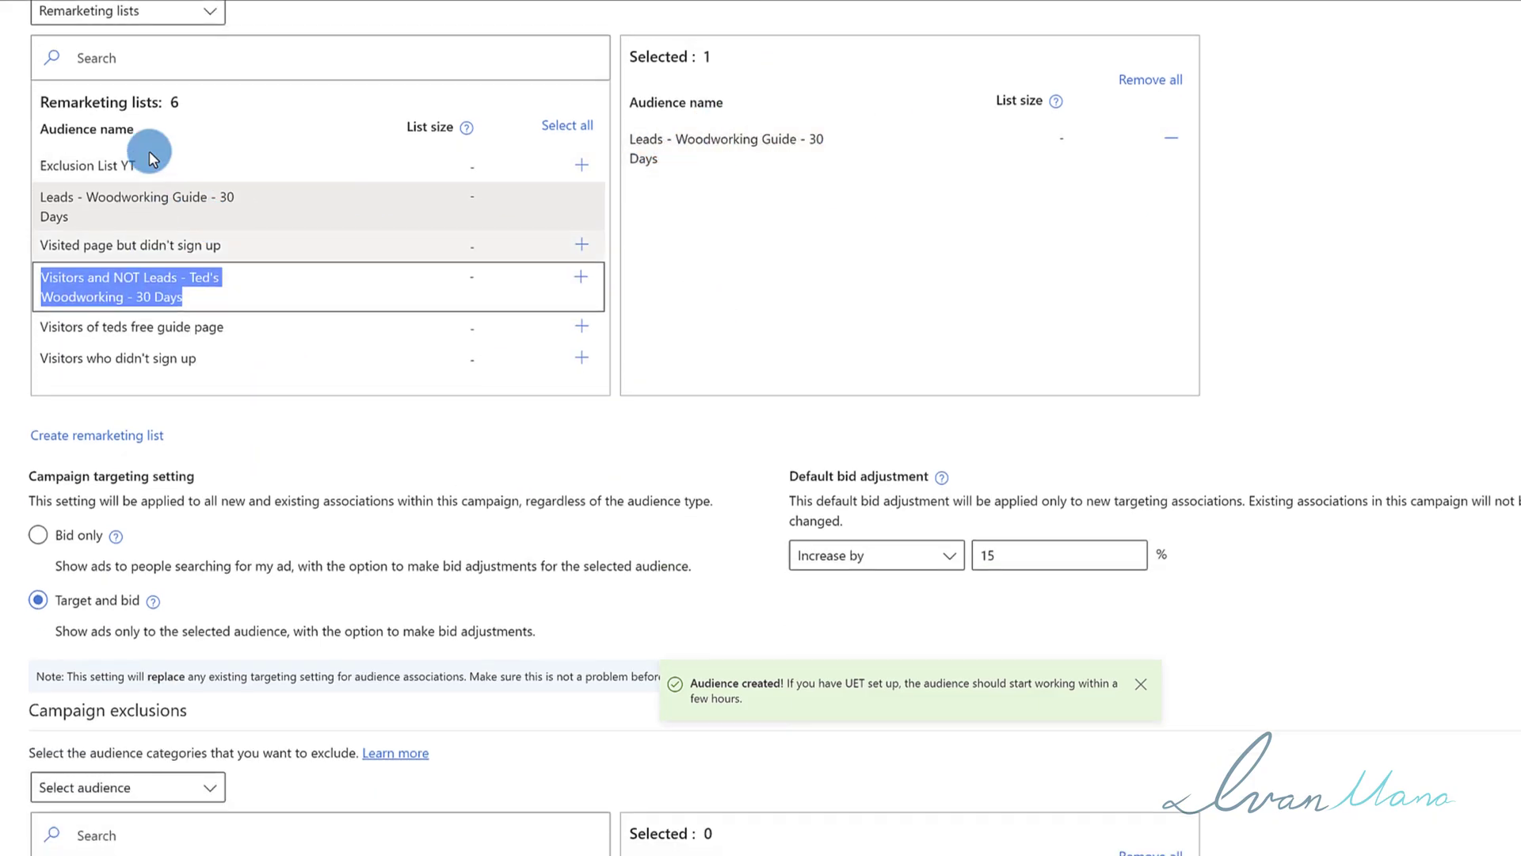
pyautogui.scroll(-2, 268, 588)
pyautogui.scroll(-3, 268, 595)
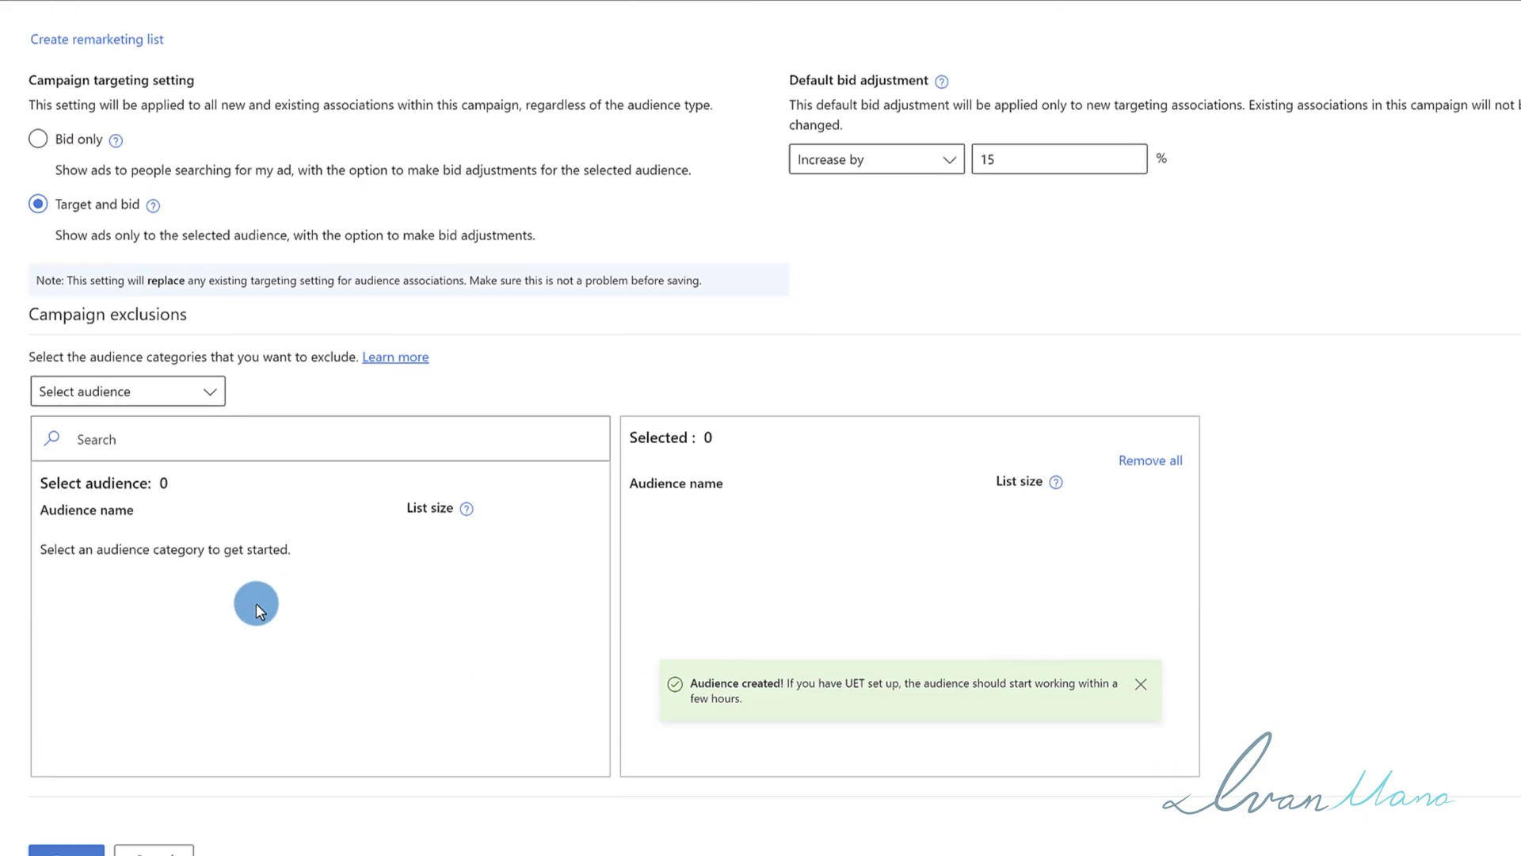
pyautogui.scroll(7, 236, 653)
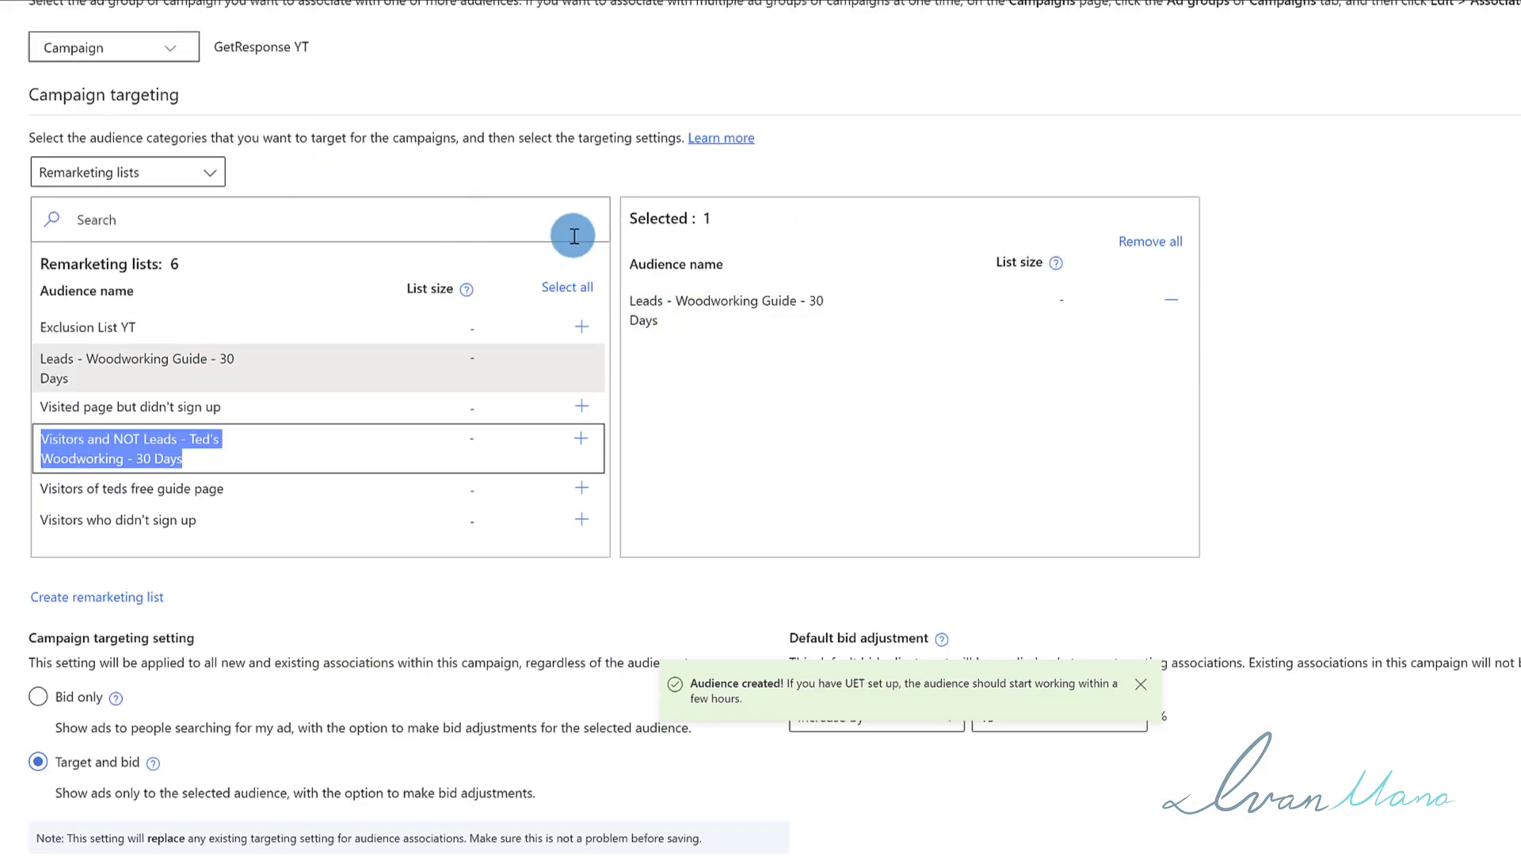
pyautogui.scroll(1, 255, 410)
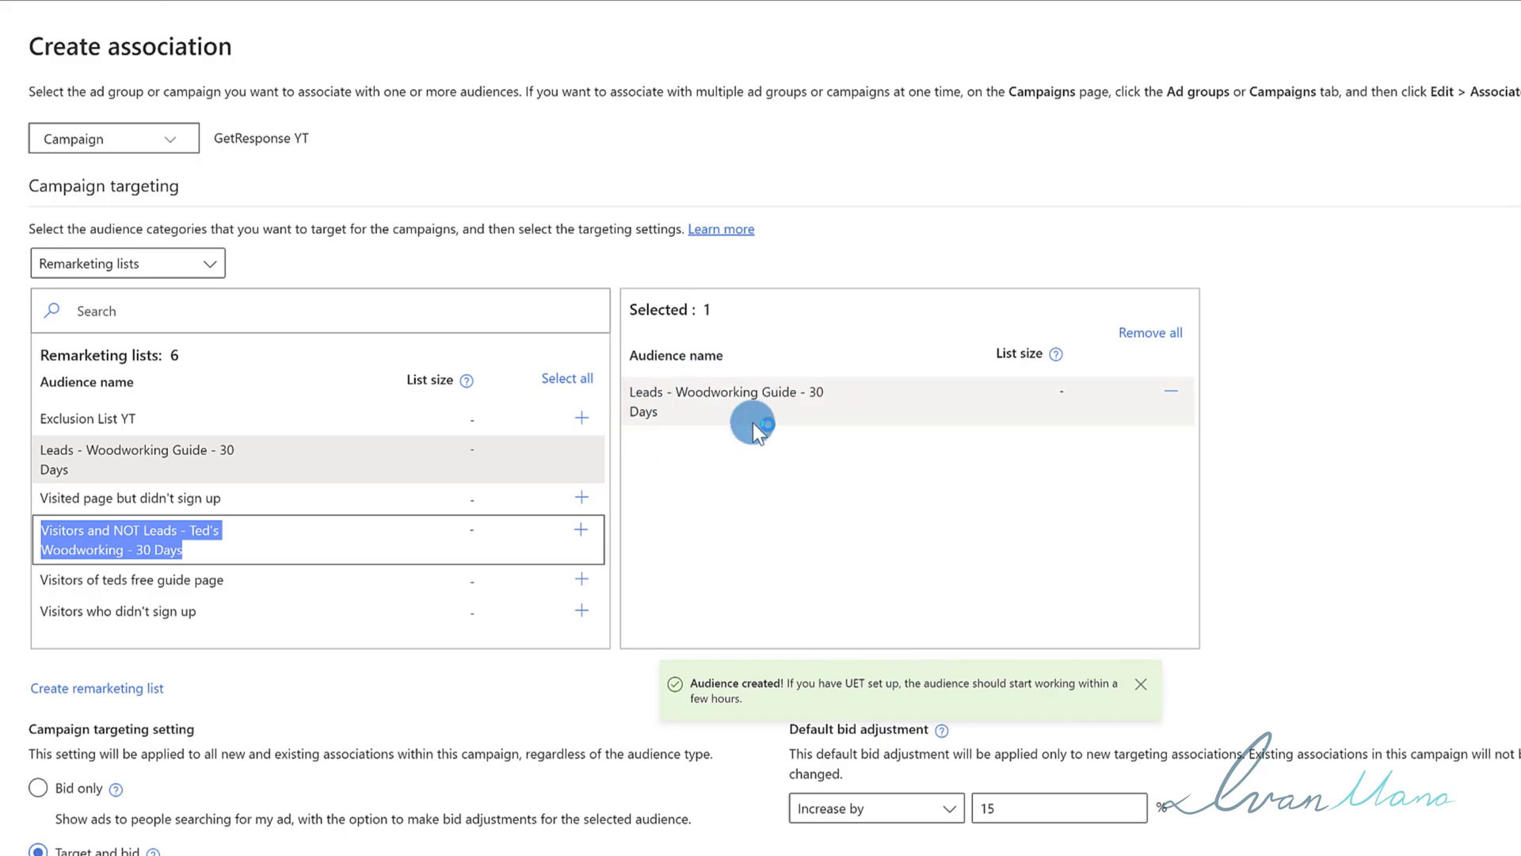
# Dismiss the audience-created notice and cancel the campaign association without saving it.
pyautogui.click(1139, 686)
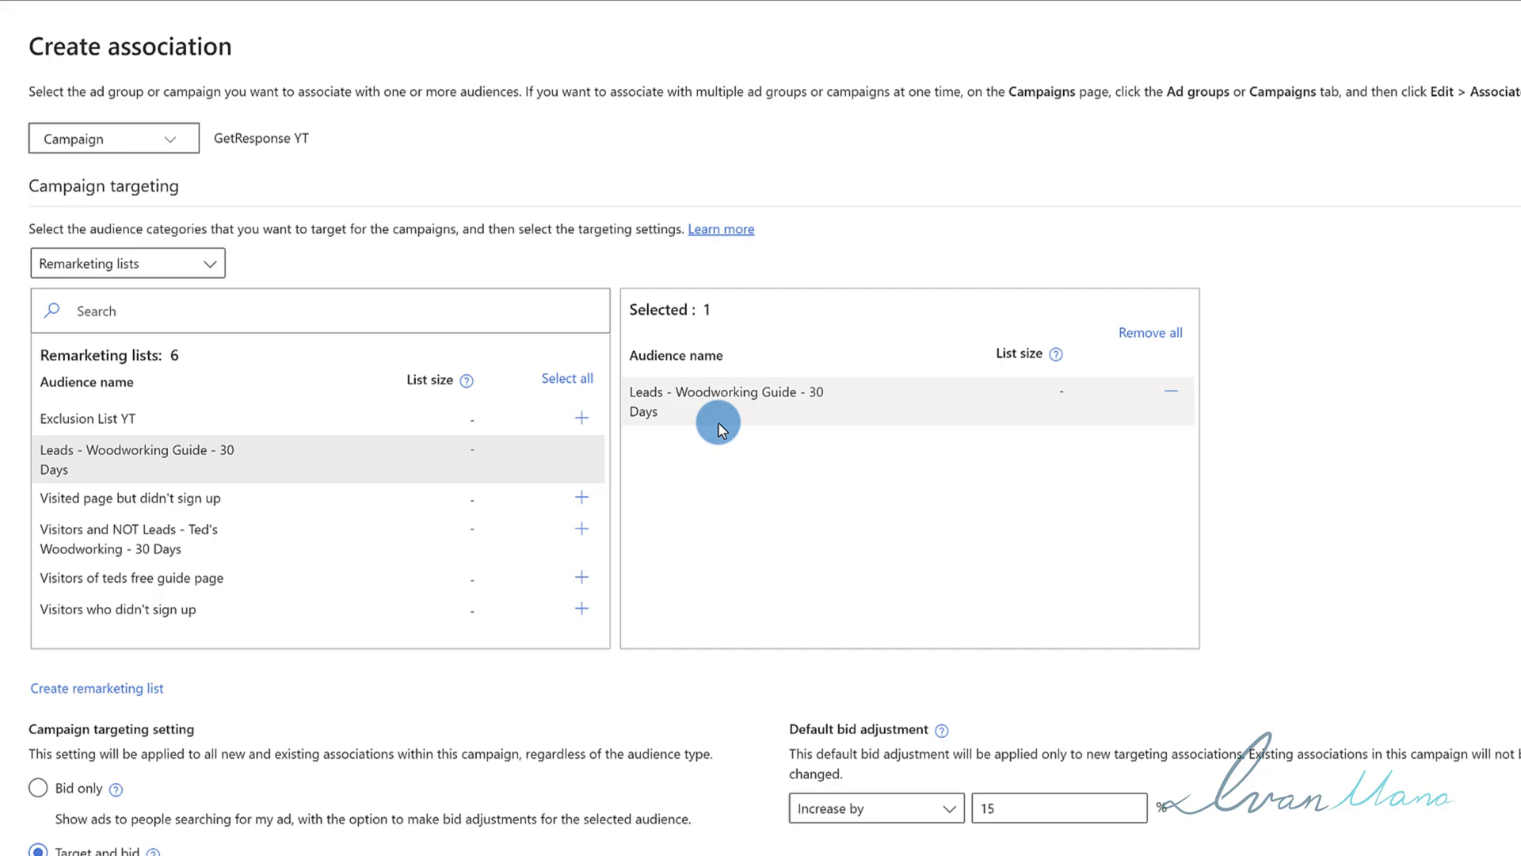
pyautogui.scroll(-10, 697, 423)
pyautogui.click(179, 756)
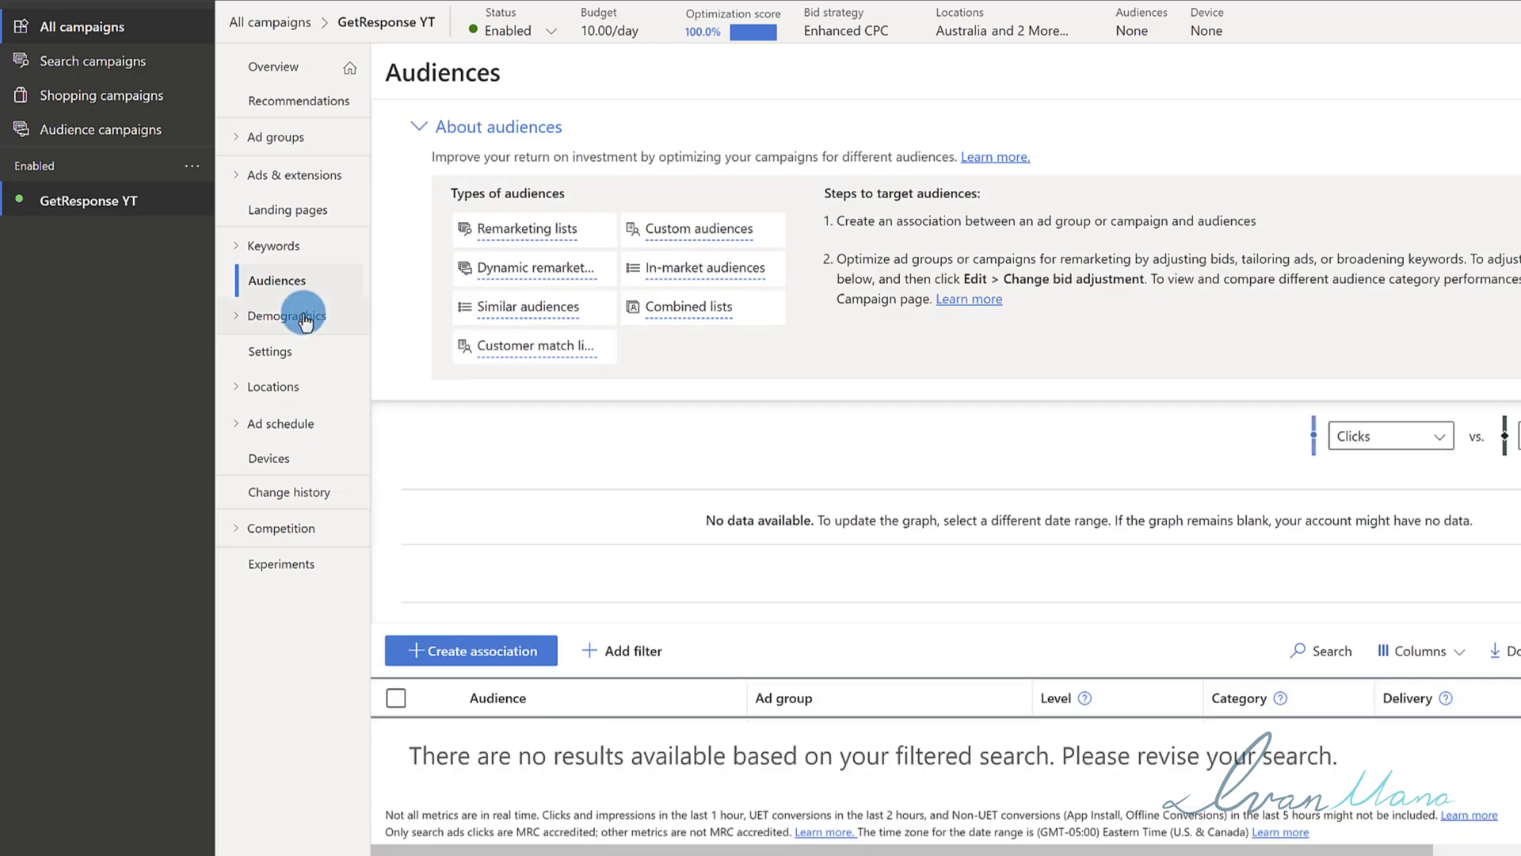
# Start a new campaign with the goal "Visits to my website" and Audience ads as the ad type.
pyautogui.click(64, 26)
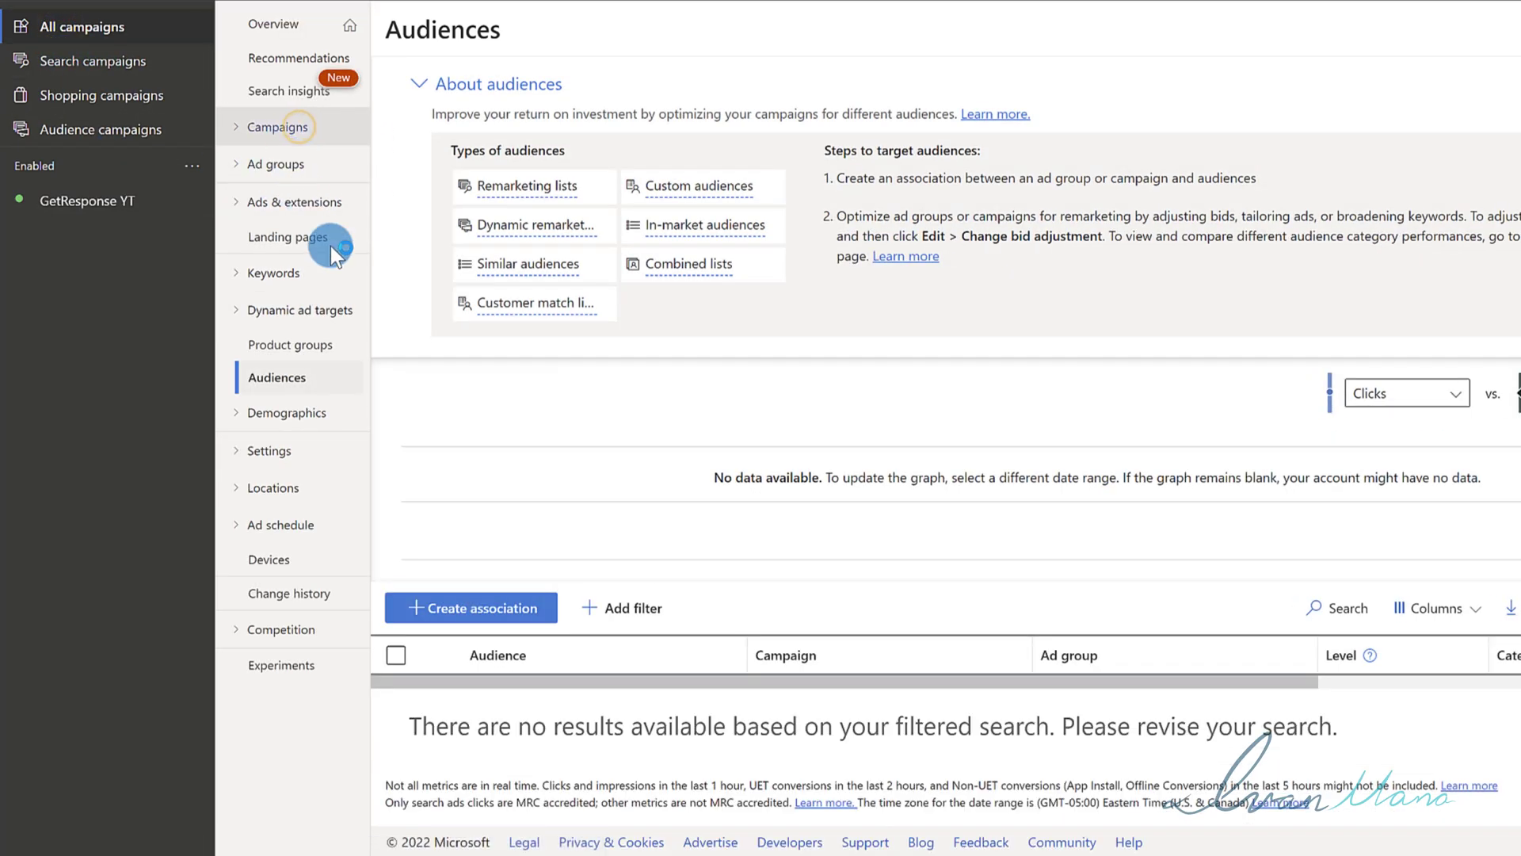
pyautogui.click(436, 306)
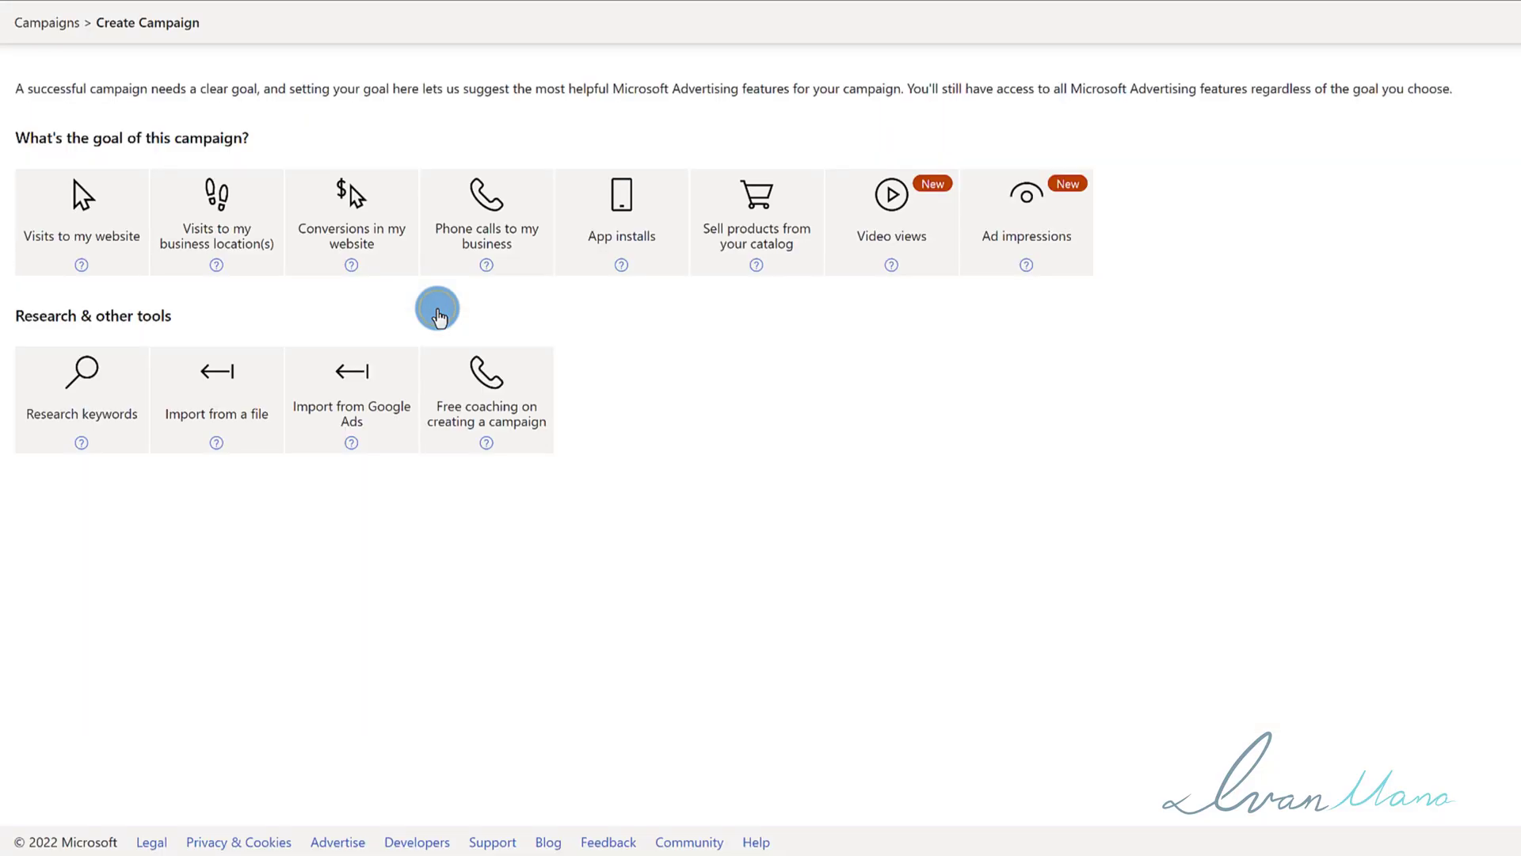
pyautogui.click(111, 236)
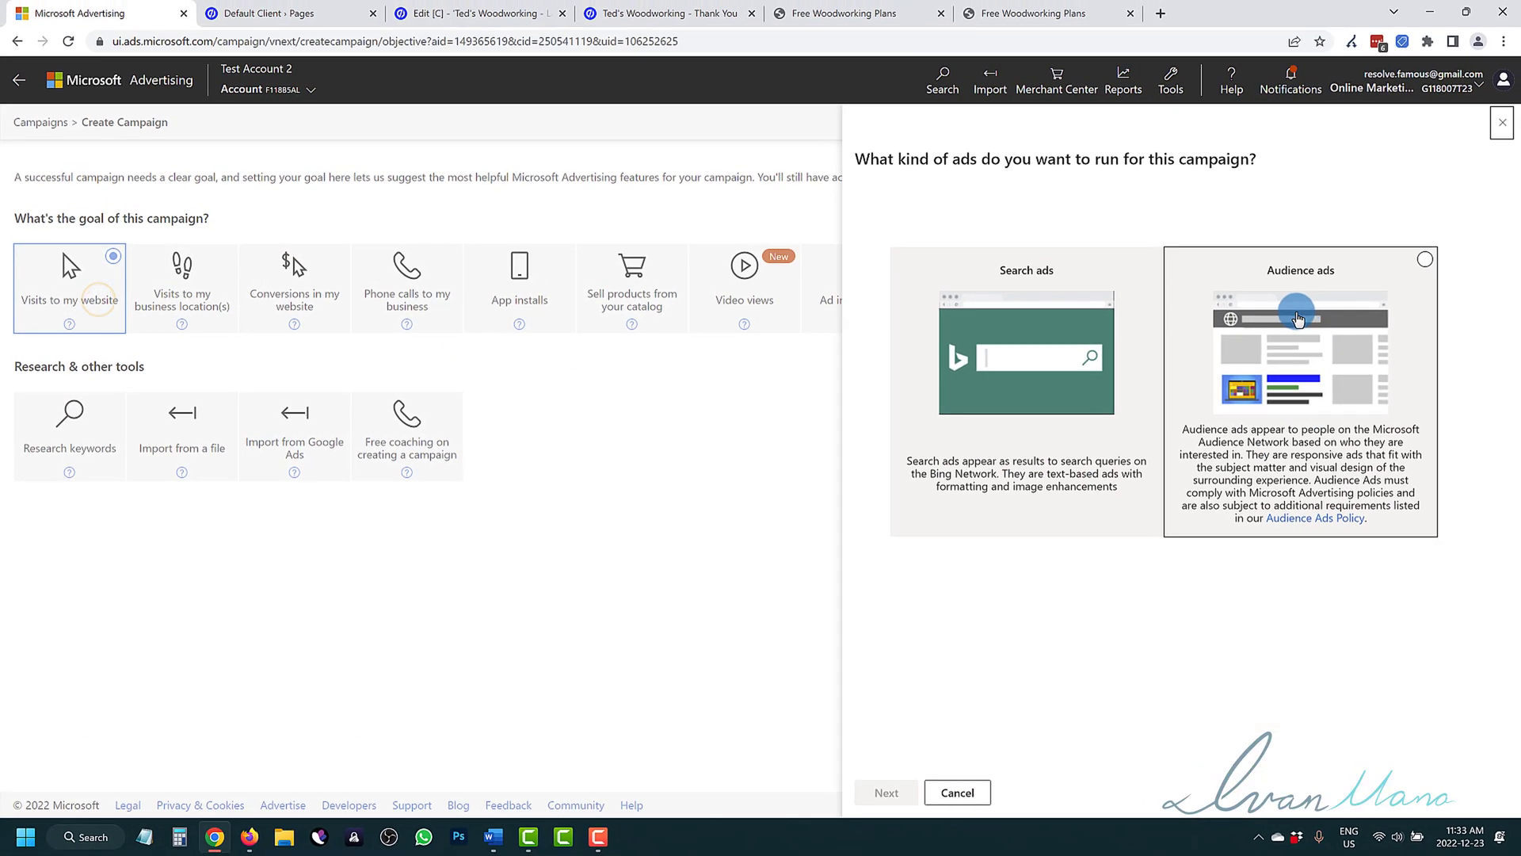
pyautogui.click(1264, 481)
pyautogui.click(885, 789)
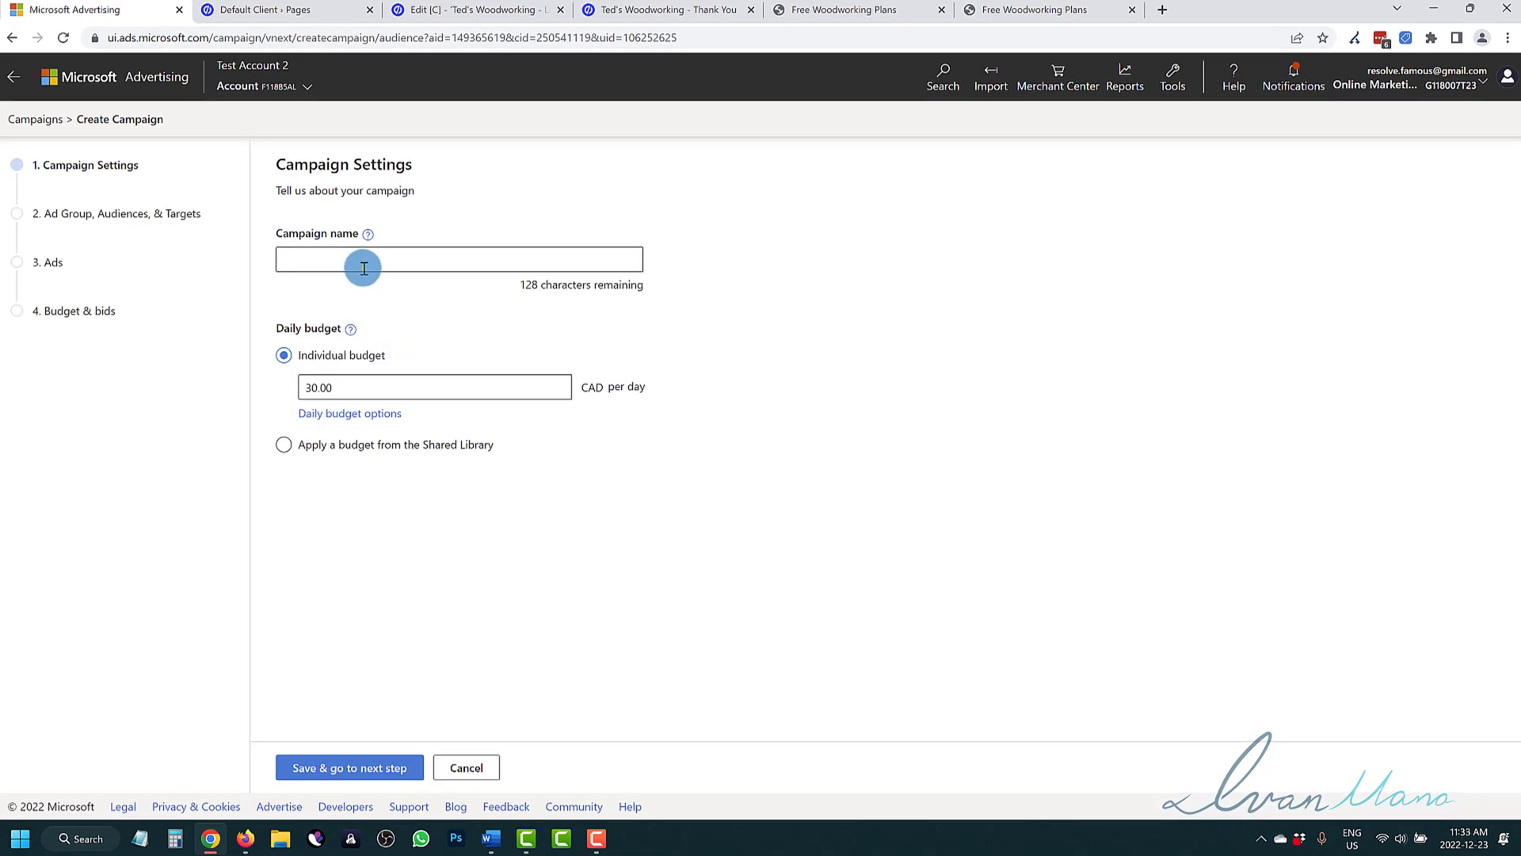
# Name the new campaign "asdfasdf" and save its campaign settings.
pyautogui.click(364, 260)
pyautogui.write('asdfasdf')
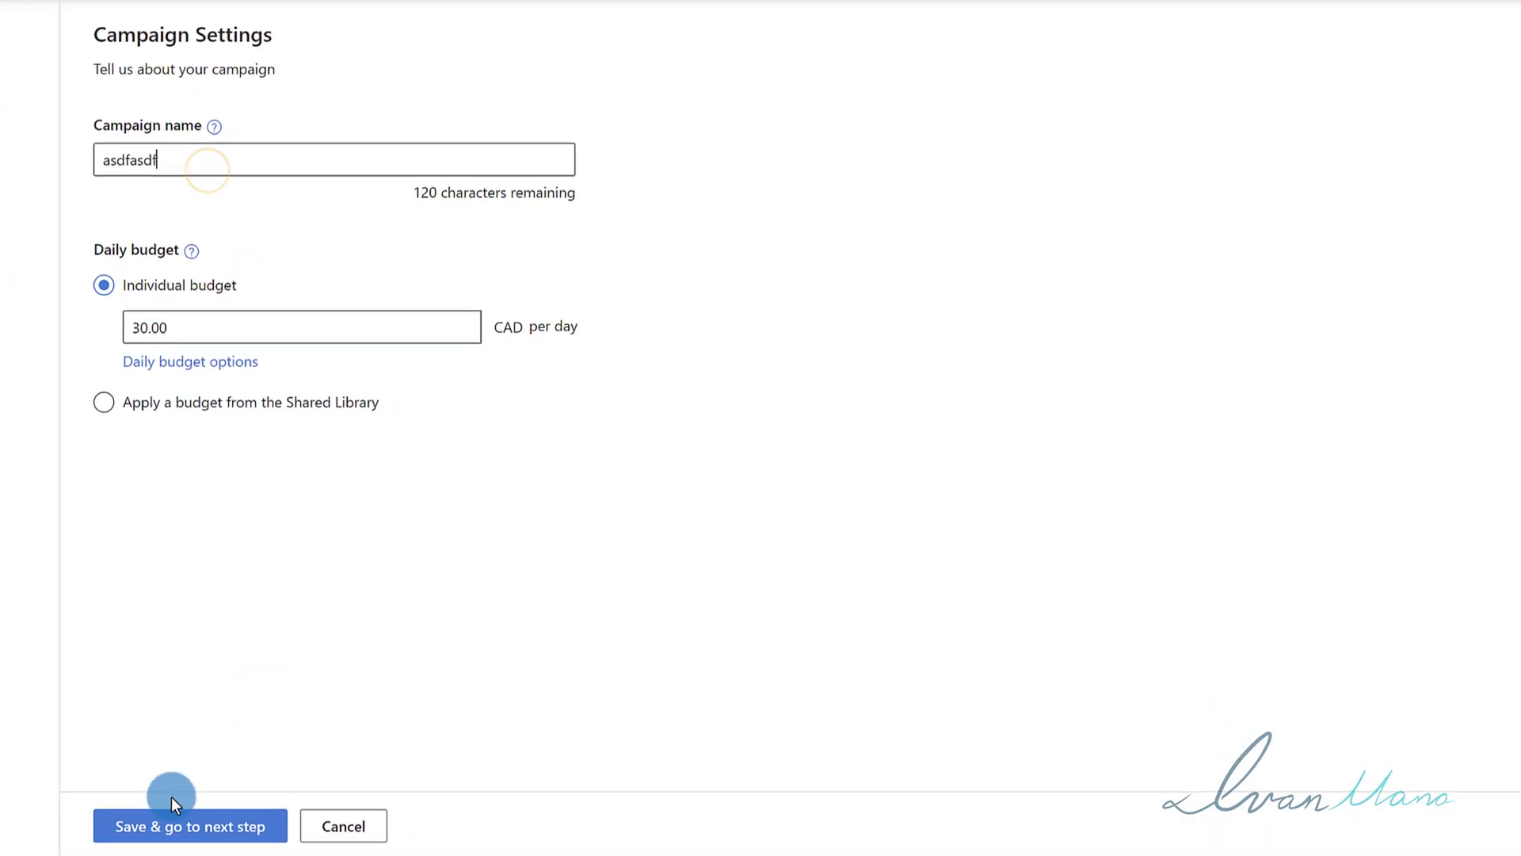
pyautogui.click(341, 770)
# Enable Audience targeting for the ad group and choose remarketing lists as the category to target.
pyautogui.click(270, 386)
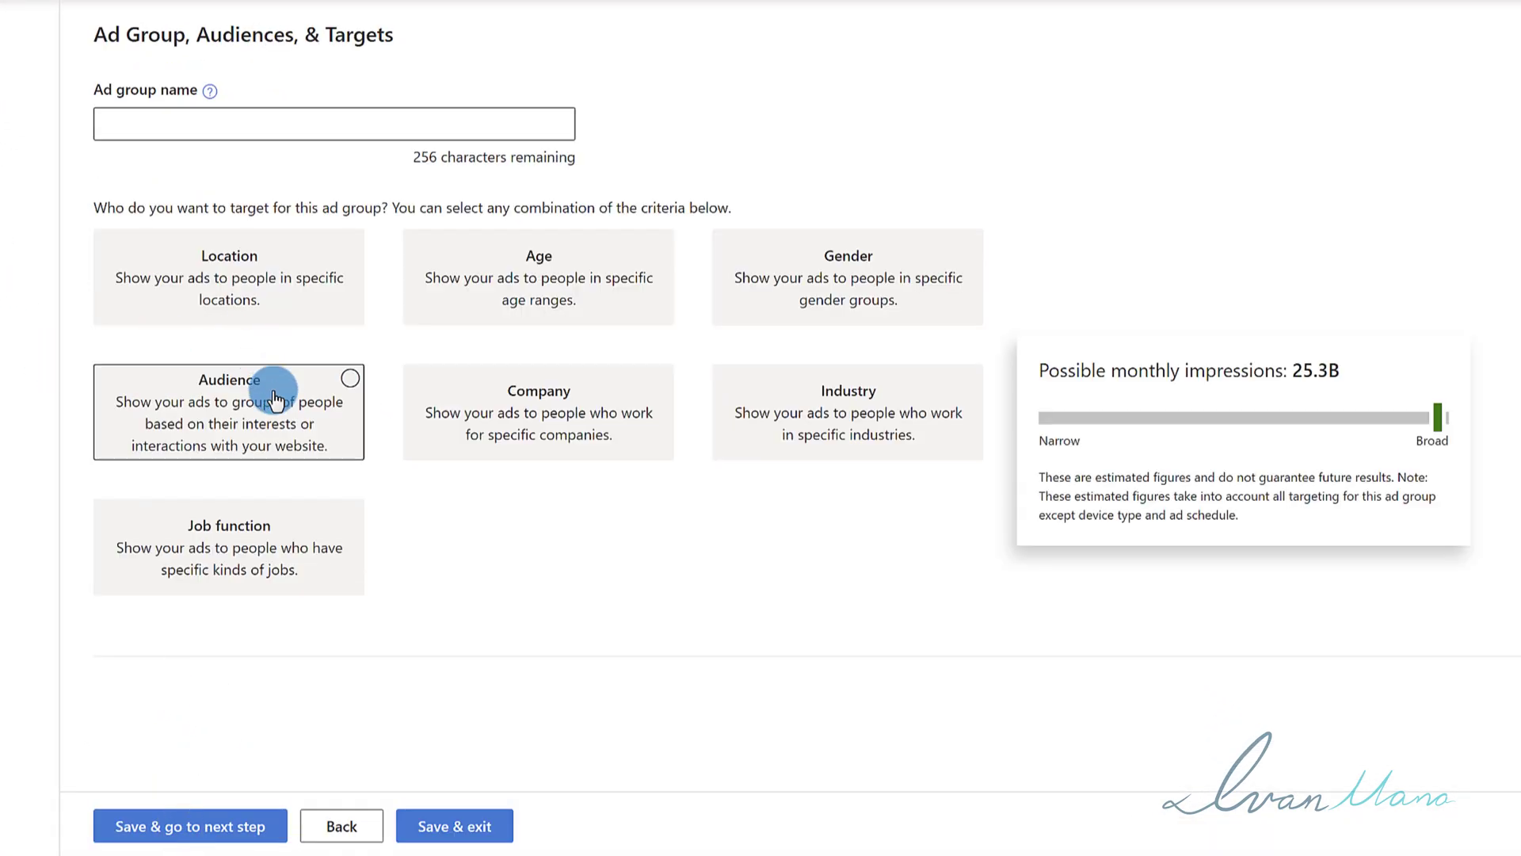
pyautogui.scroll(-3, 406, 596)
pyautogui.click(159, 612)
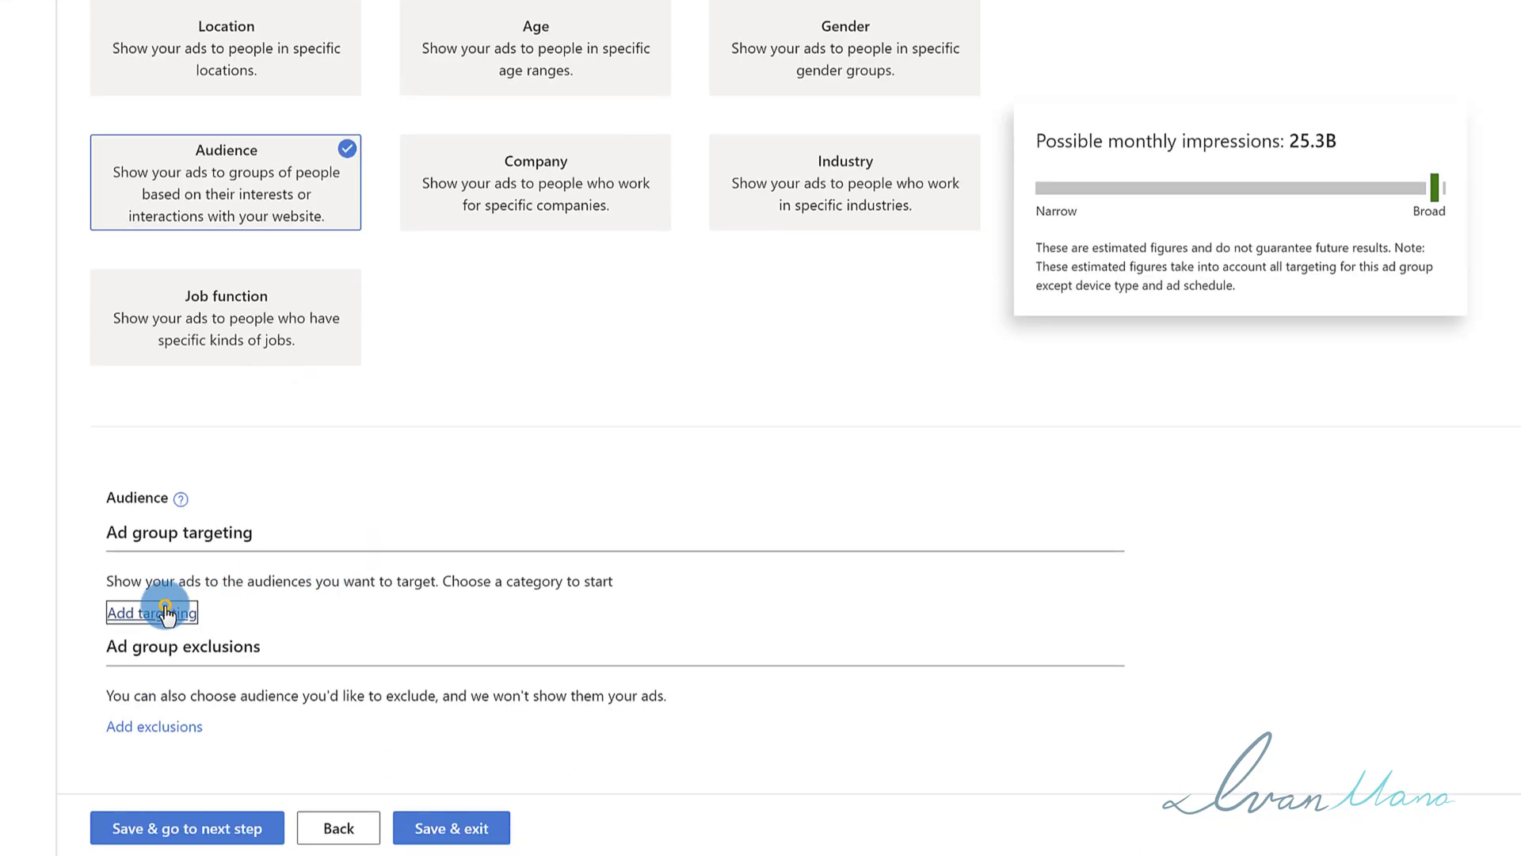
pyautogui.click(205, 623)
pyautogui.click(182, 664)
pyautogui.scroll(-3, 330, 534)
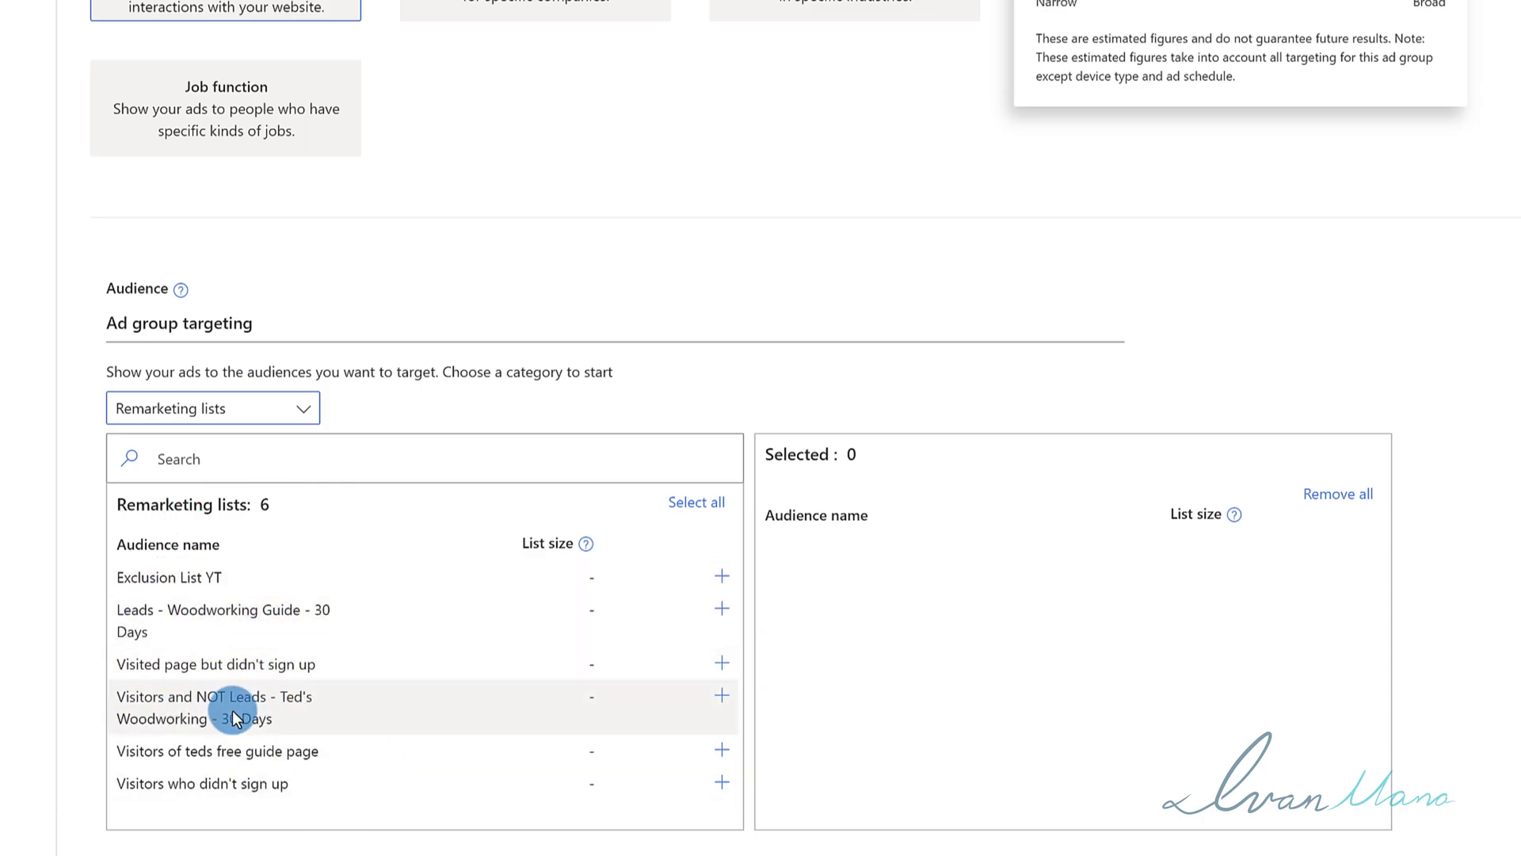
# Add the remarketing list "Visitors and NOT Leads - Ted's Woodworking - 30 Days" to the ad group targeting and check the Free Woodworking Plans landing page.
pyautogui.click(721, 695)
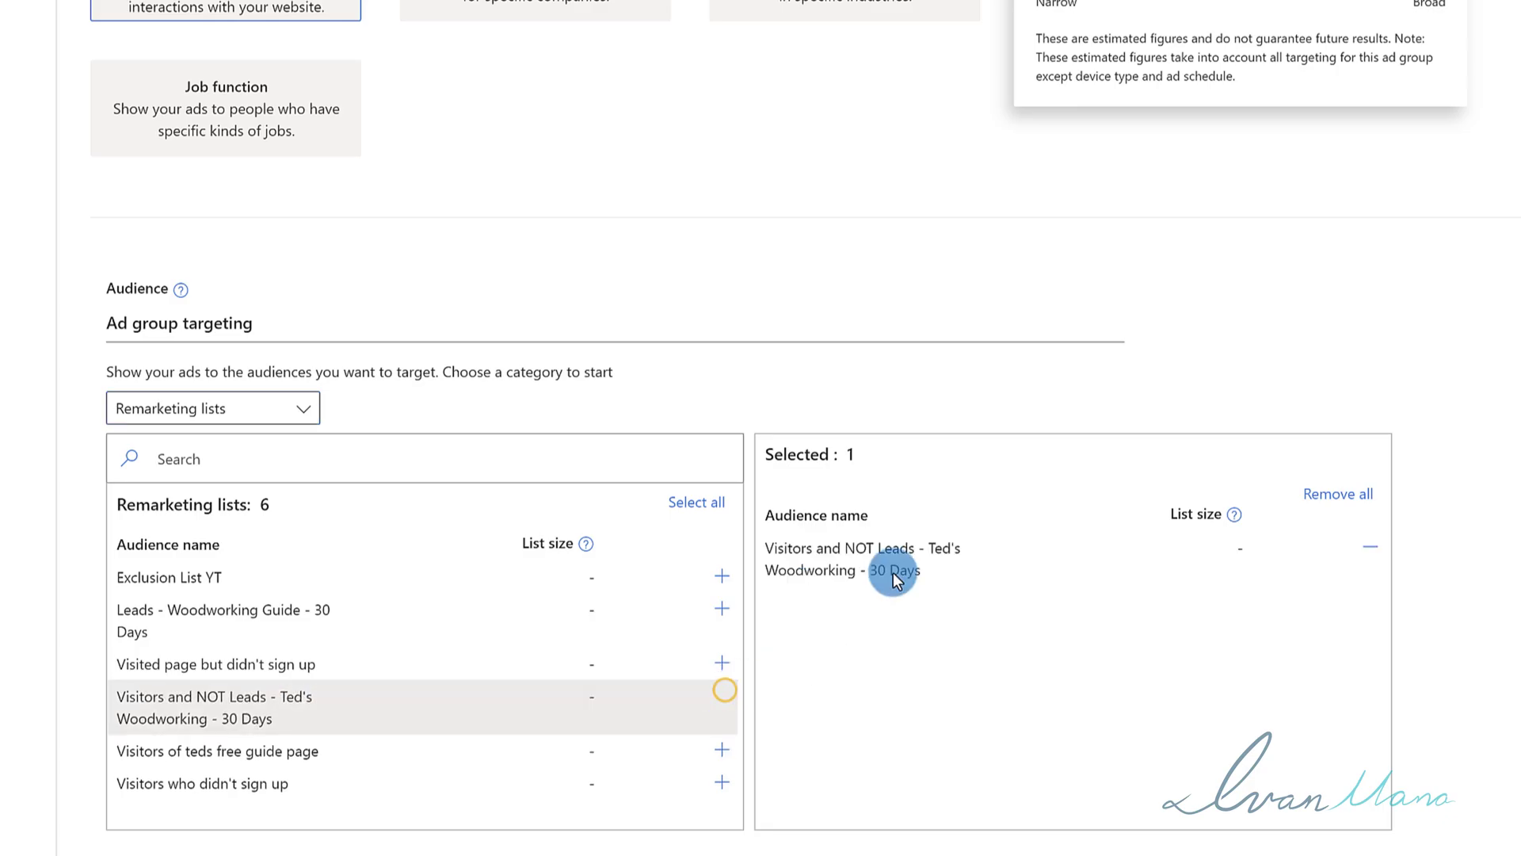
pyautogui.moveTo(828, 552); pyautogui.dragTo(919, 570)
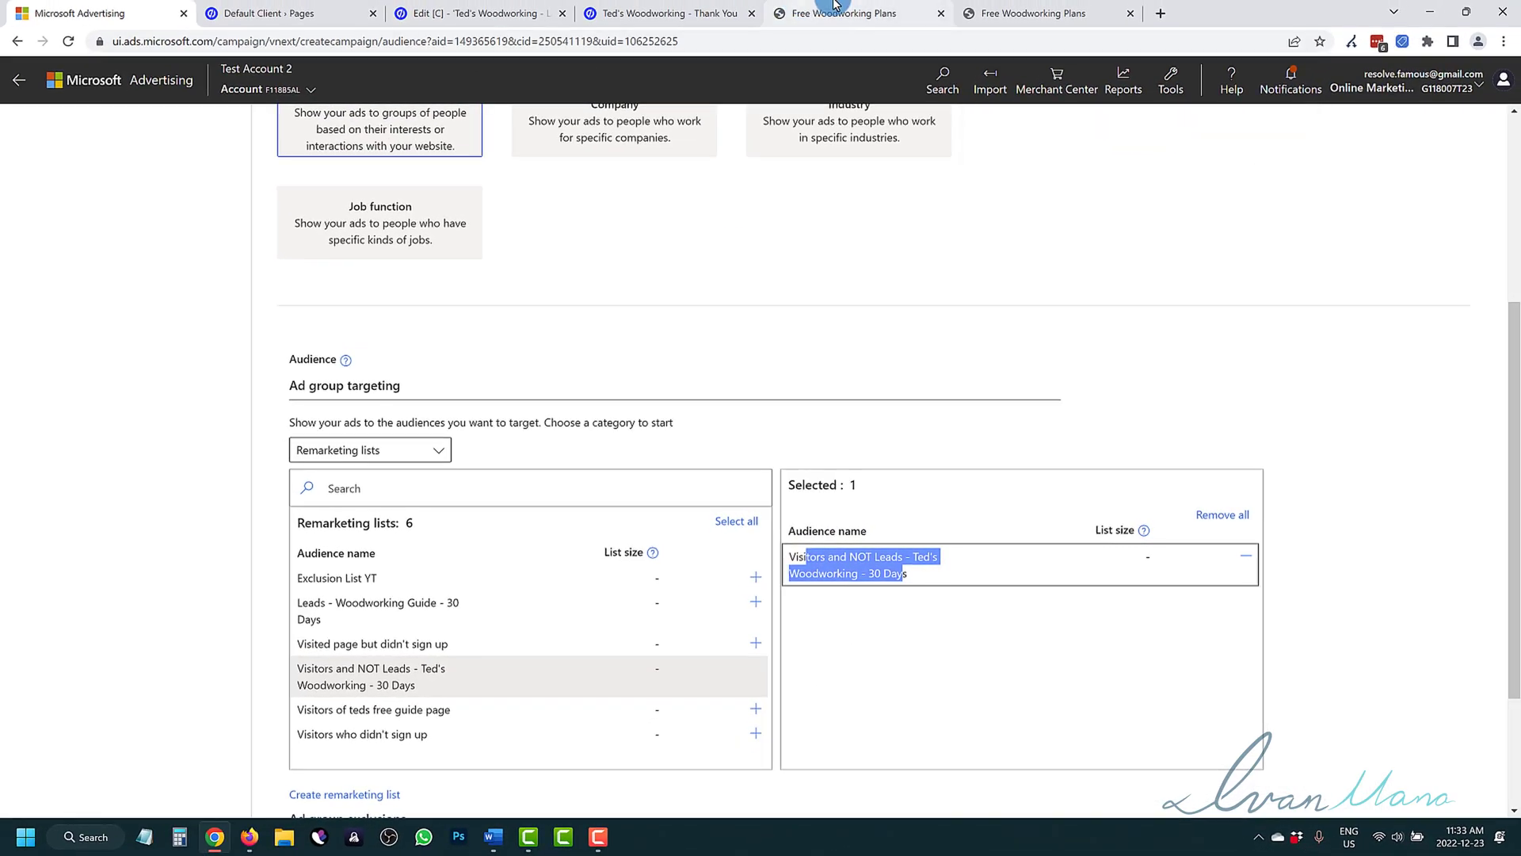
pyautogui.click(833, 10)
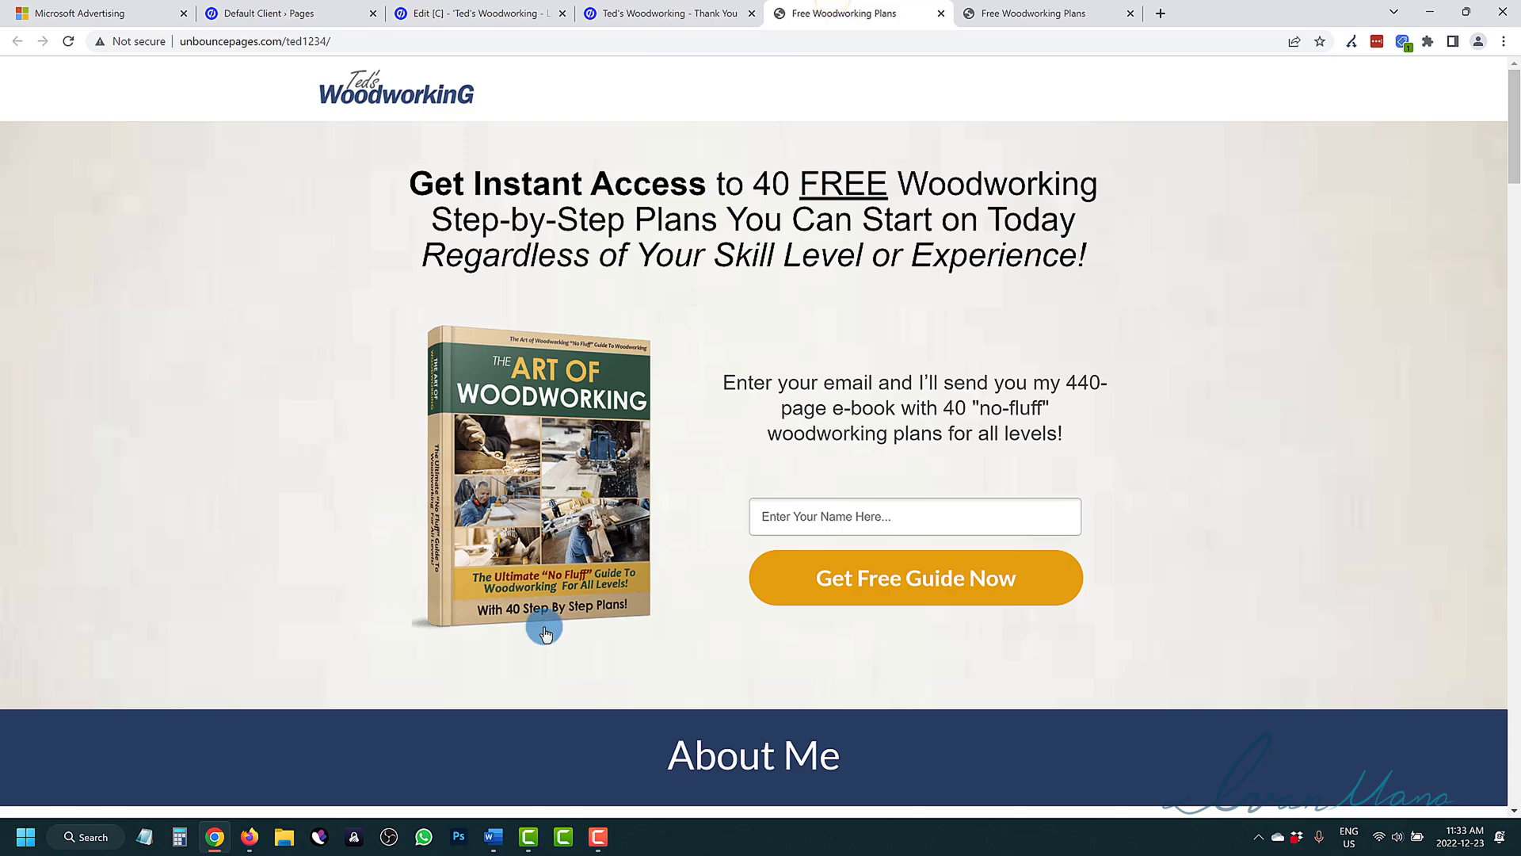
pyautogui.click(107, 9)
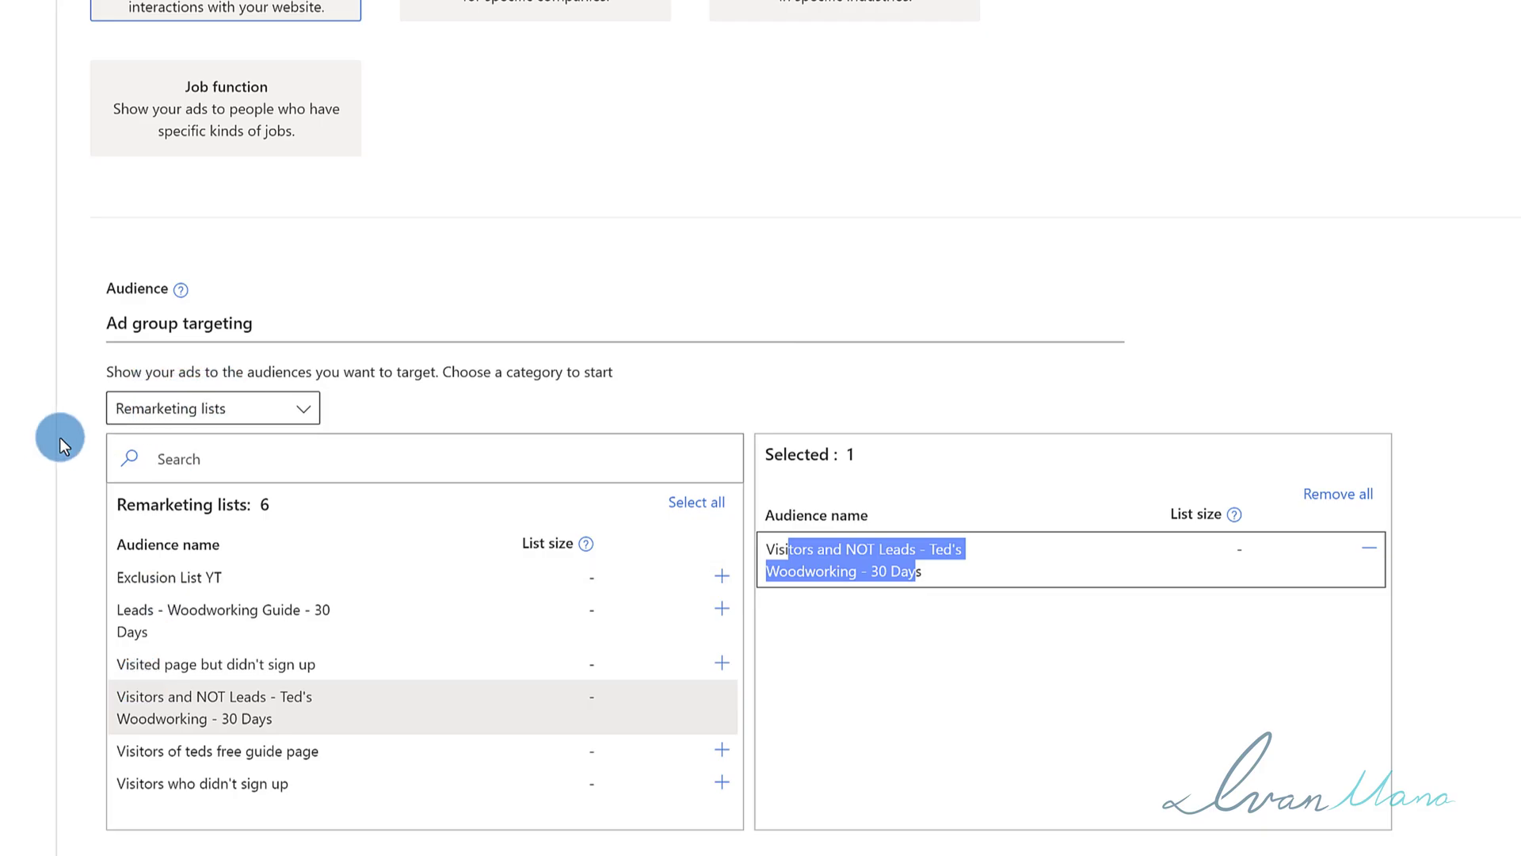
pyautogui.scroll(5, 21, 553)
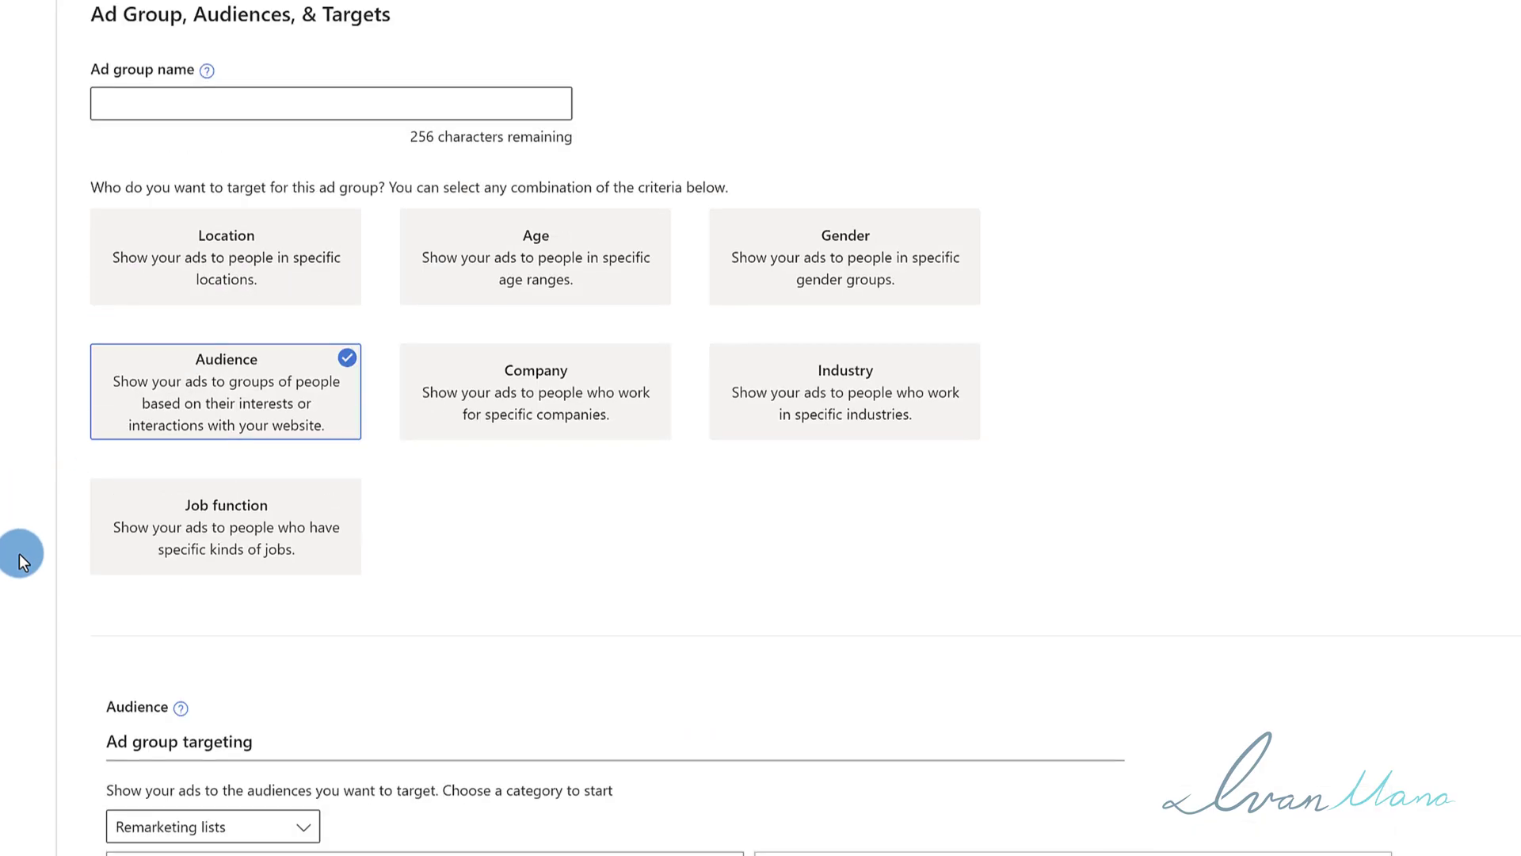
pyautogui.scroll(-4, 24, 519)
pyautogui.scroll(-3, 24, 520)
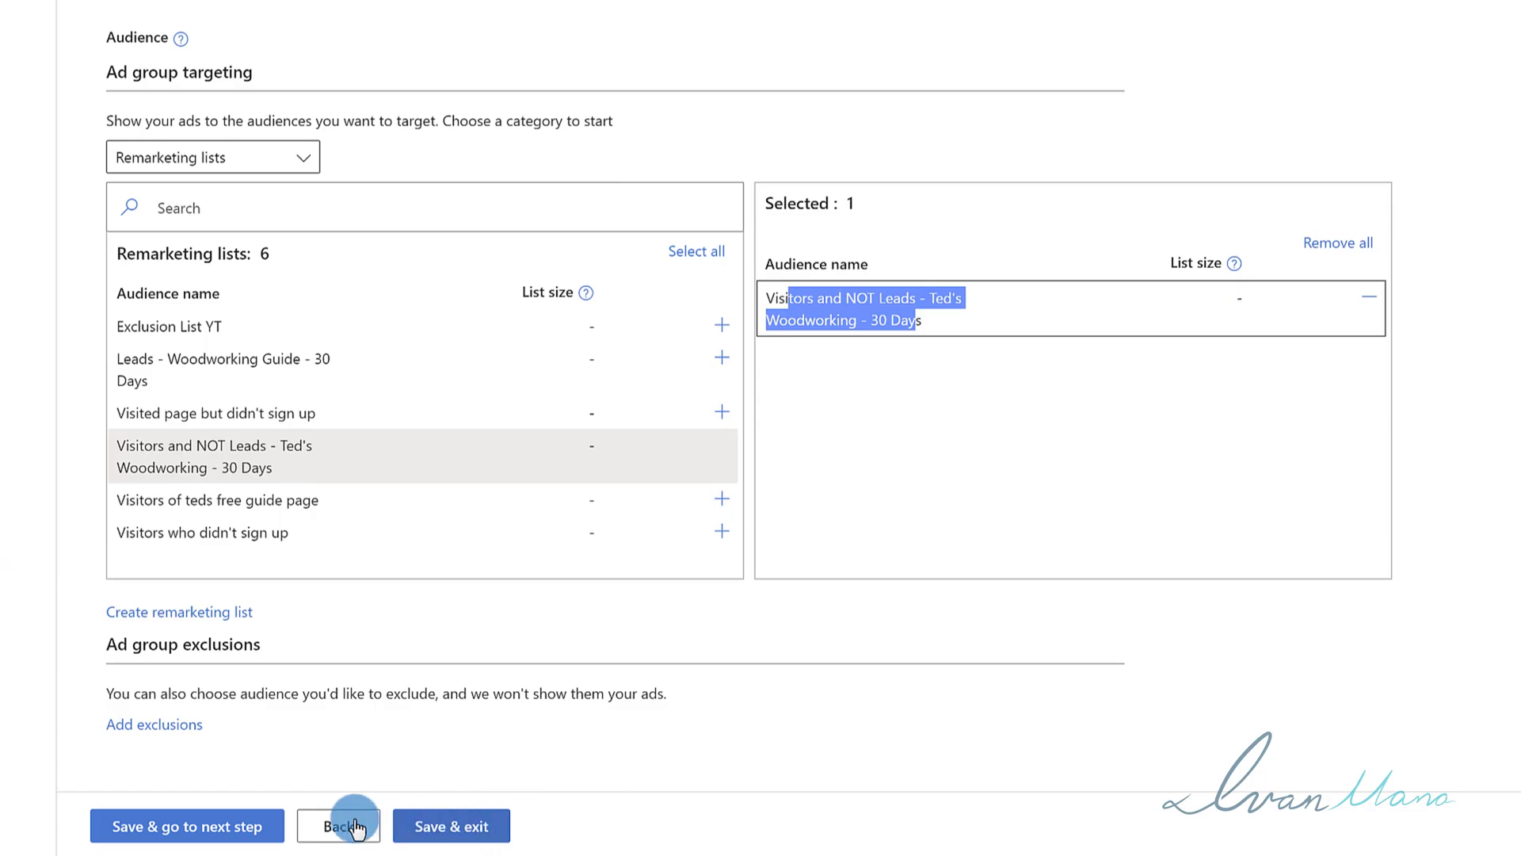
# Leave campaign creation for the campaigns overview, discarding the unsaved ad group changes, and pause the campaign "asdfasdf".
pyautogui.click(333, 824)
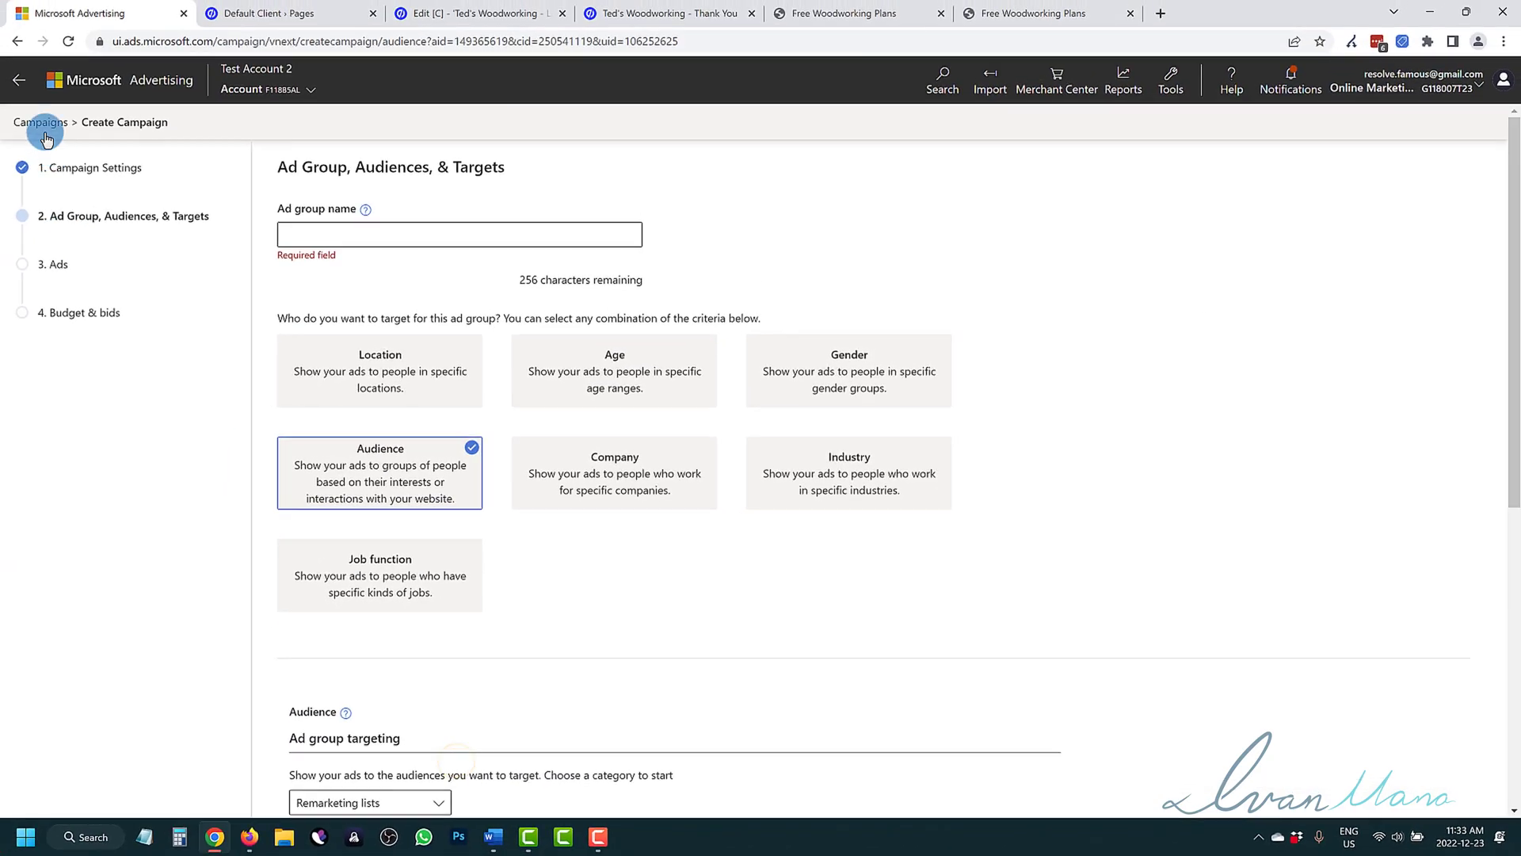
pyautogui.click(40, 123)
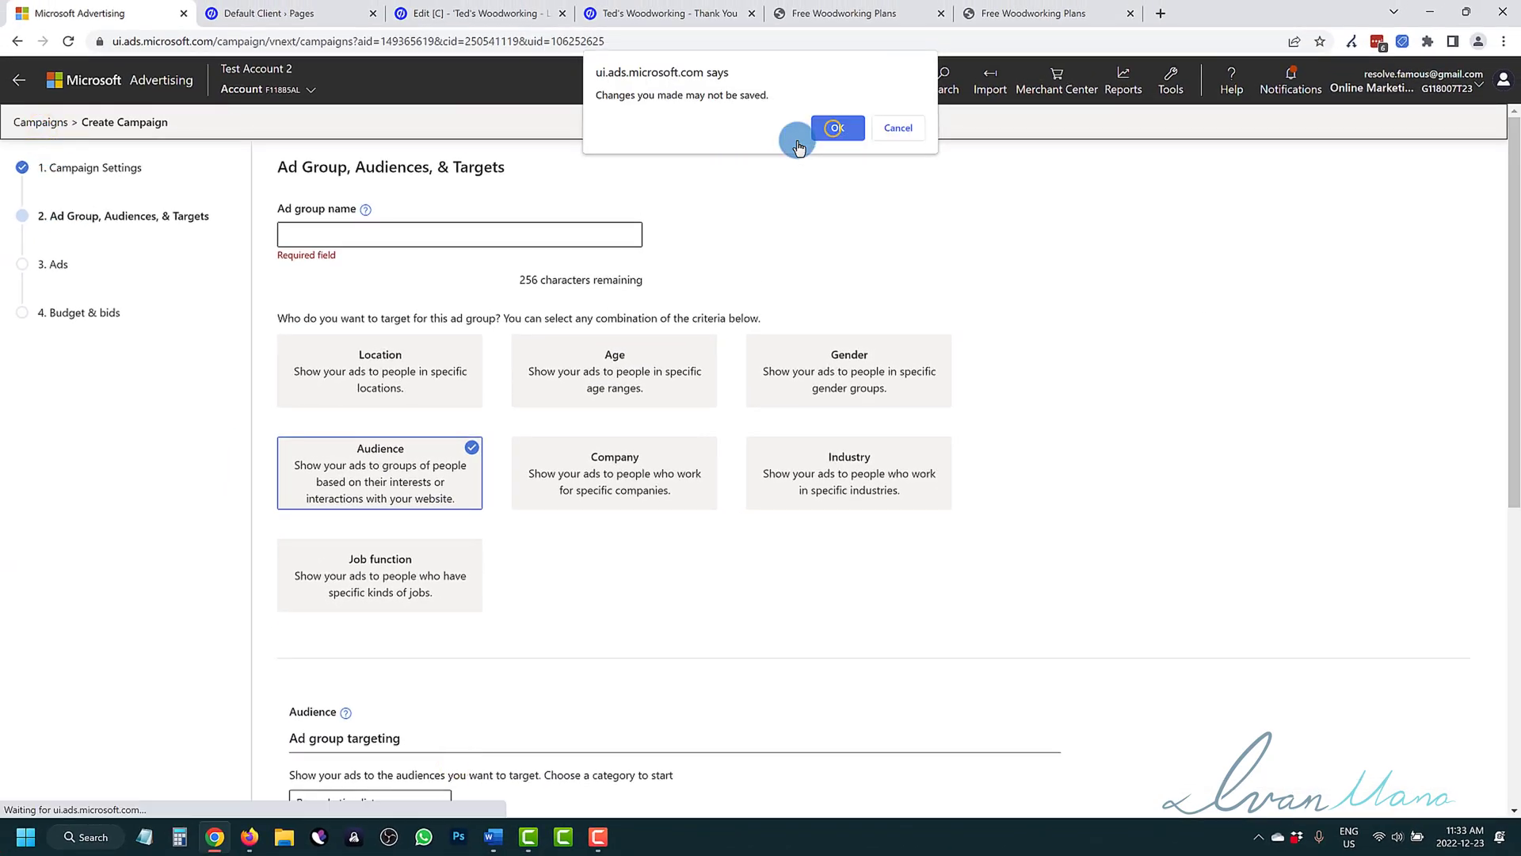
pyautogui.click(828, 132)
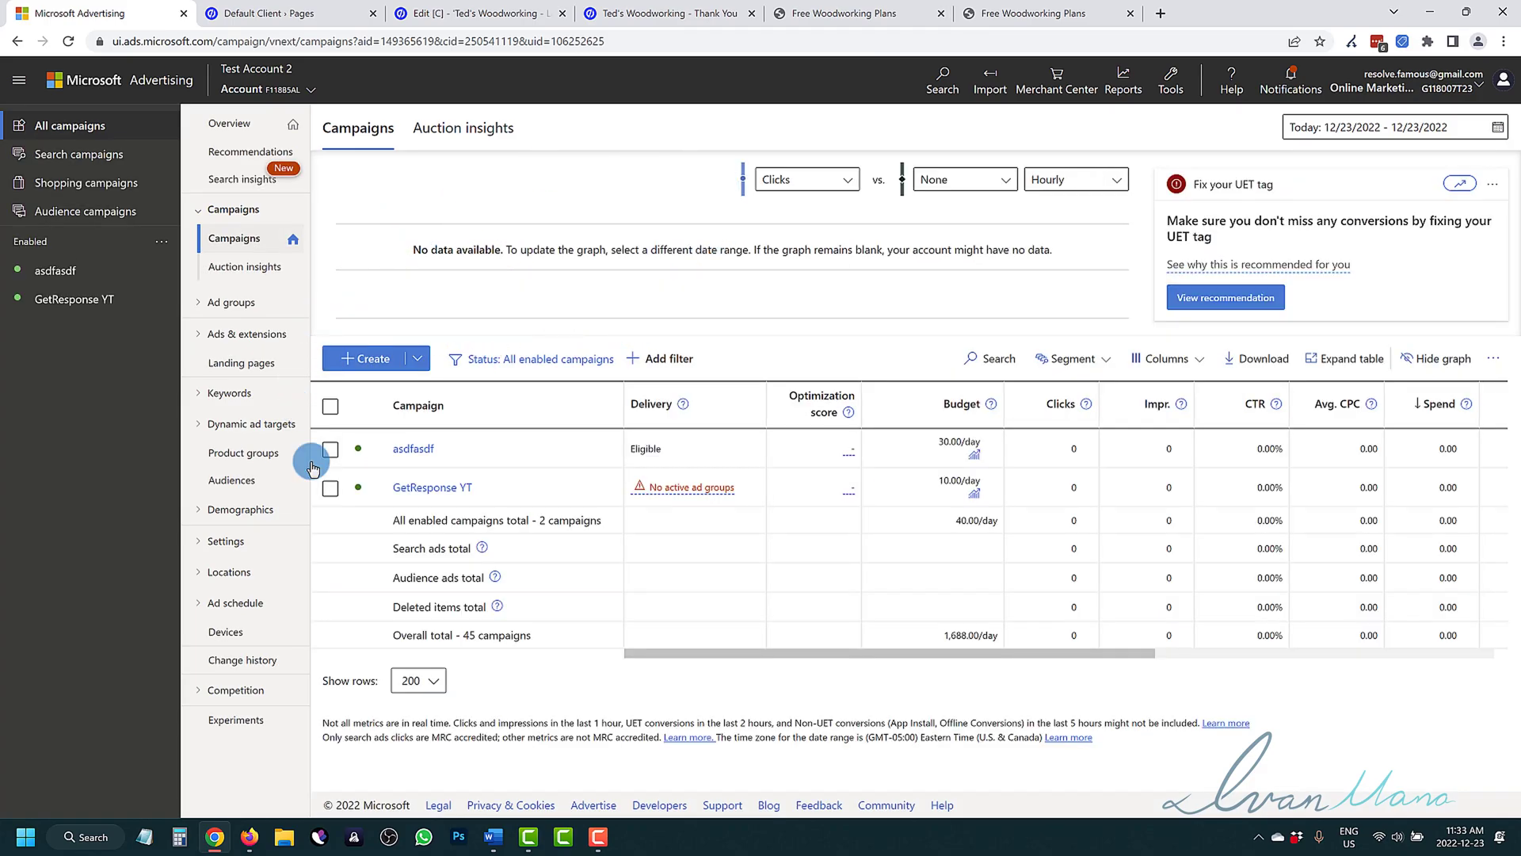
pyautogui.click(364, 452)
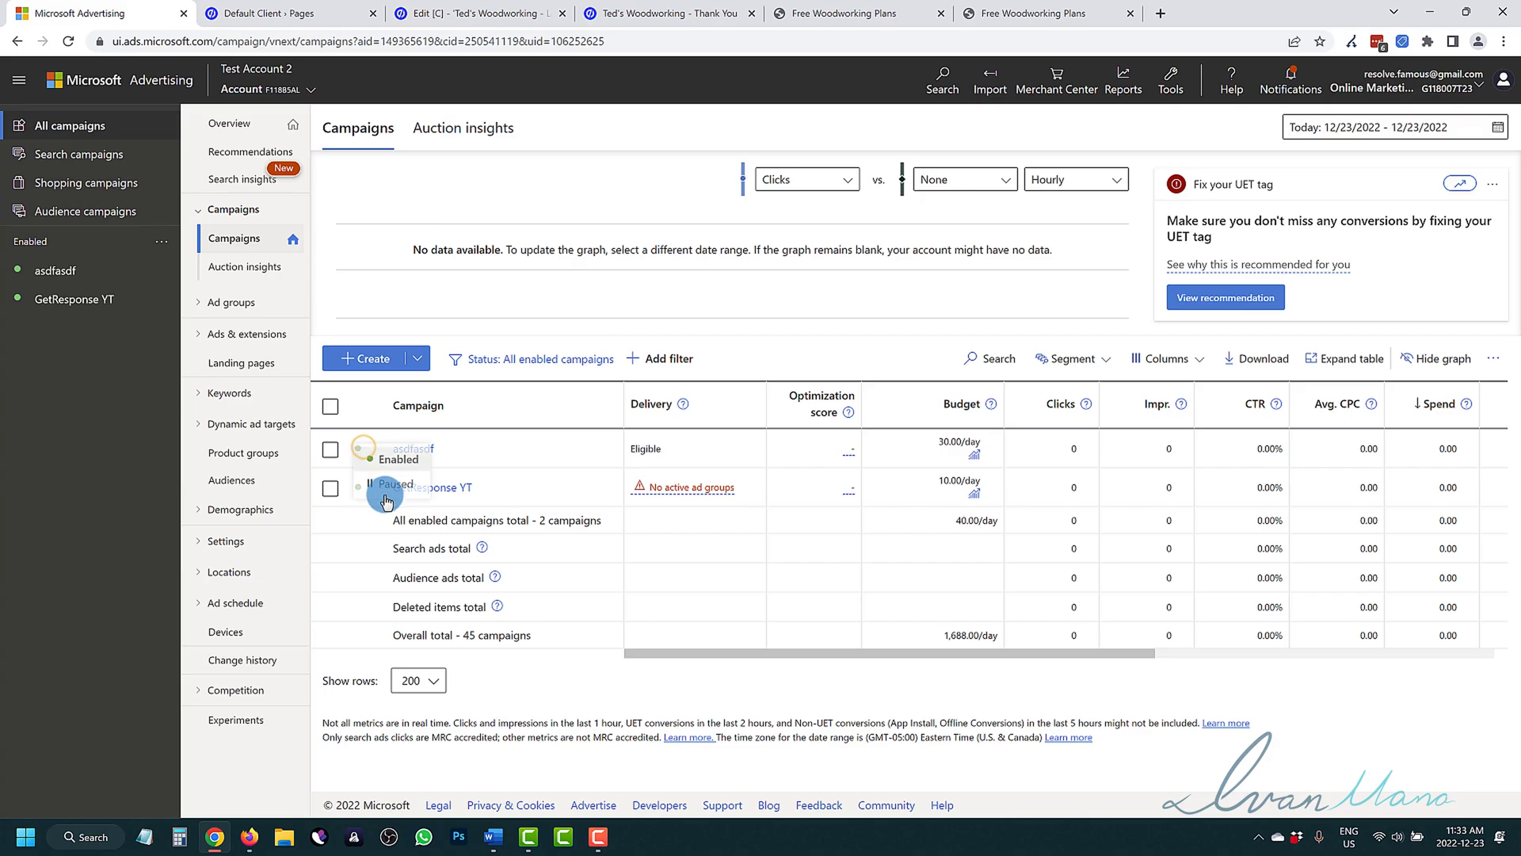
pyautogui.click(372, 485)
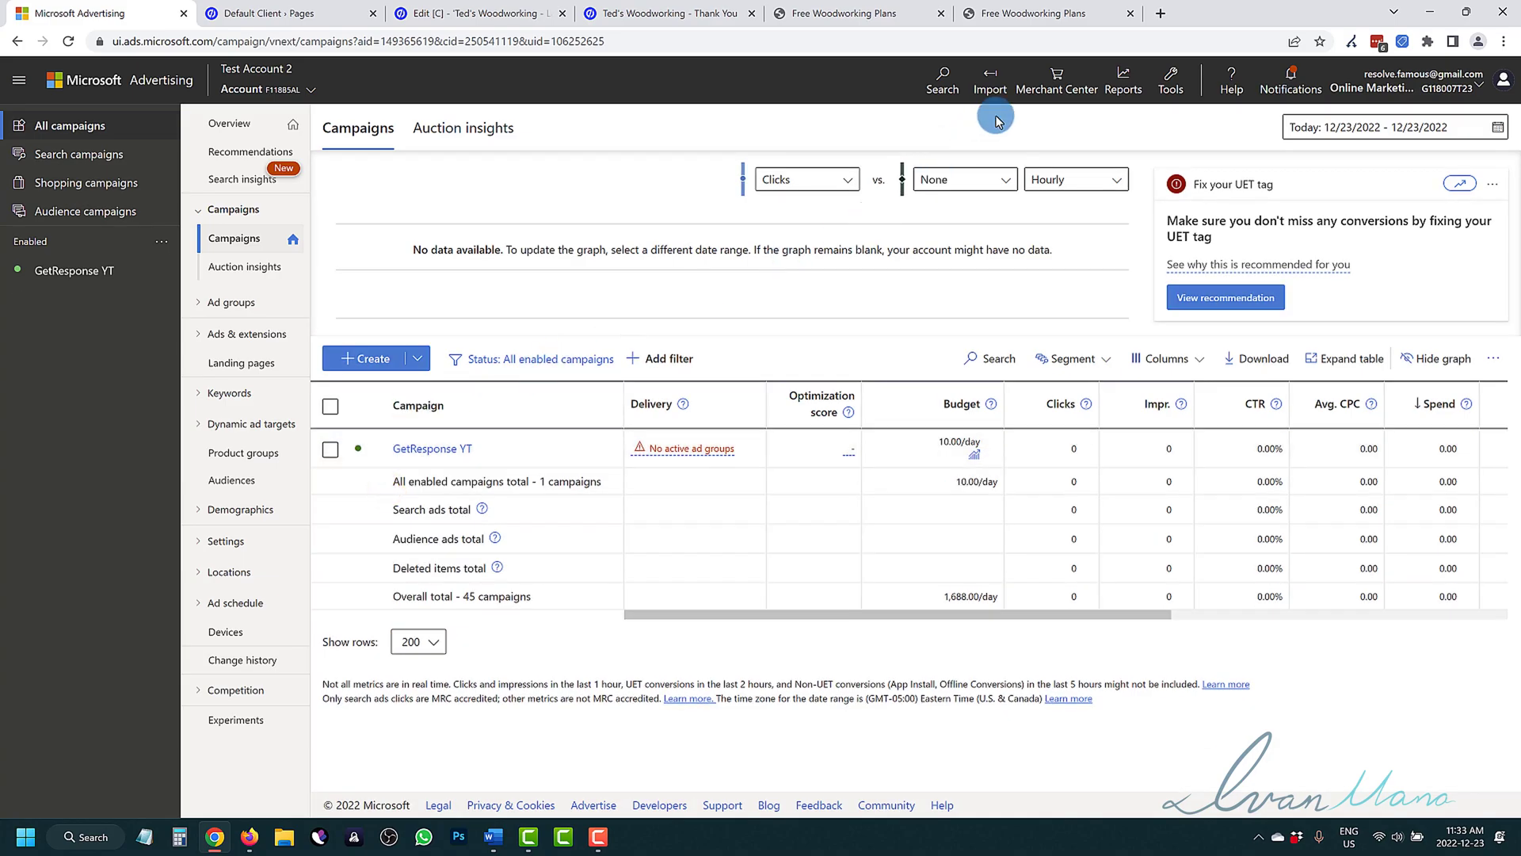
# Open ivanmana.com in a new browser tab and view its free guide offer and list of courses.
pyautogui.click(1156, 11)
pyautogui.write('ivanmana.c')
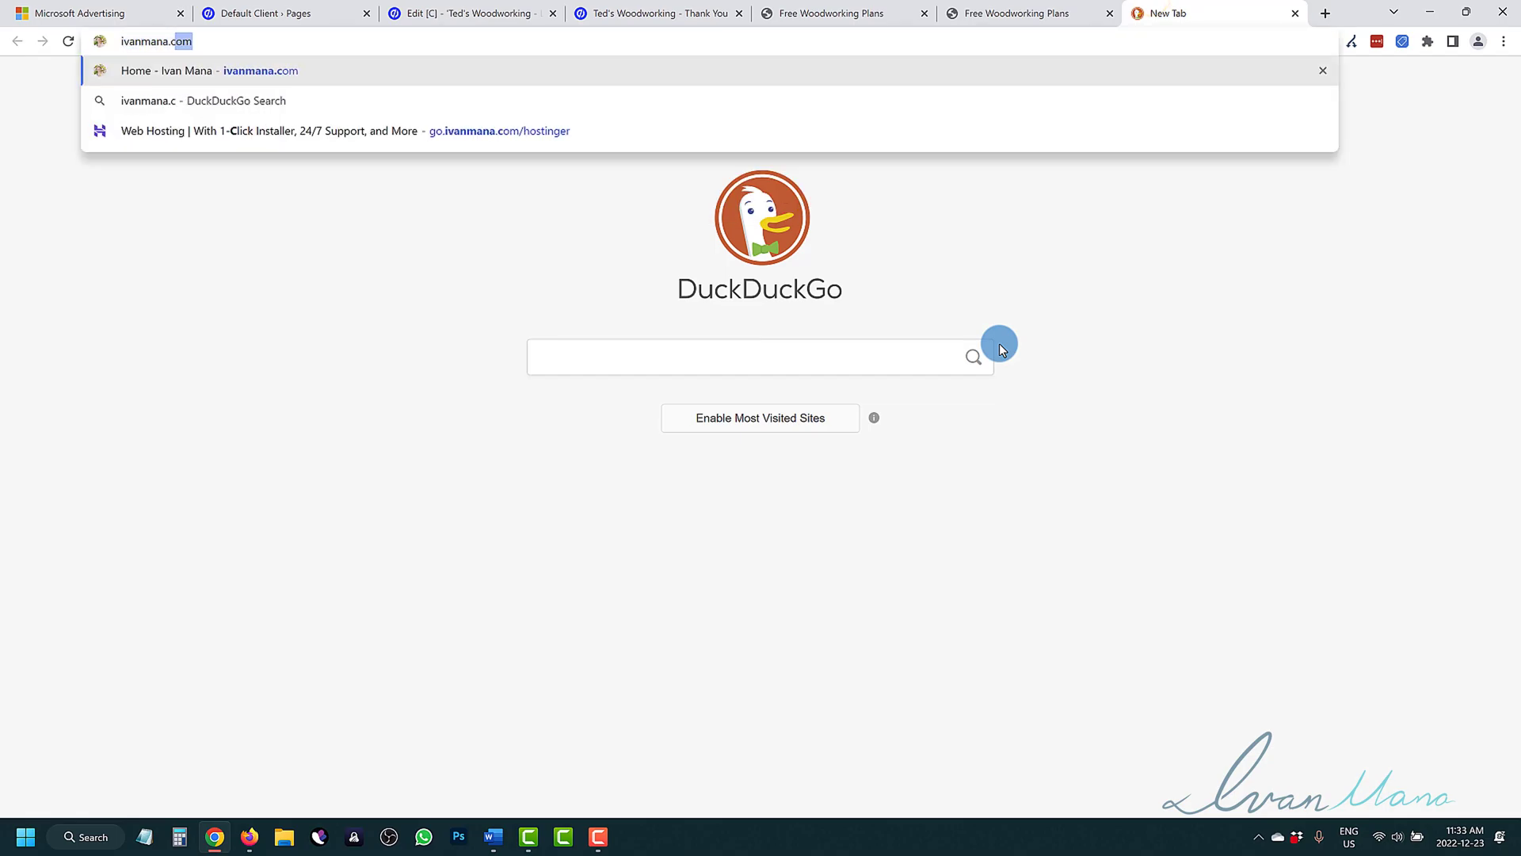
pyautogui.press('Return')
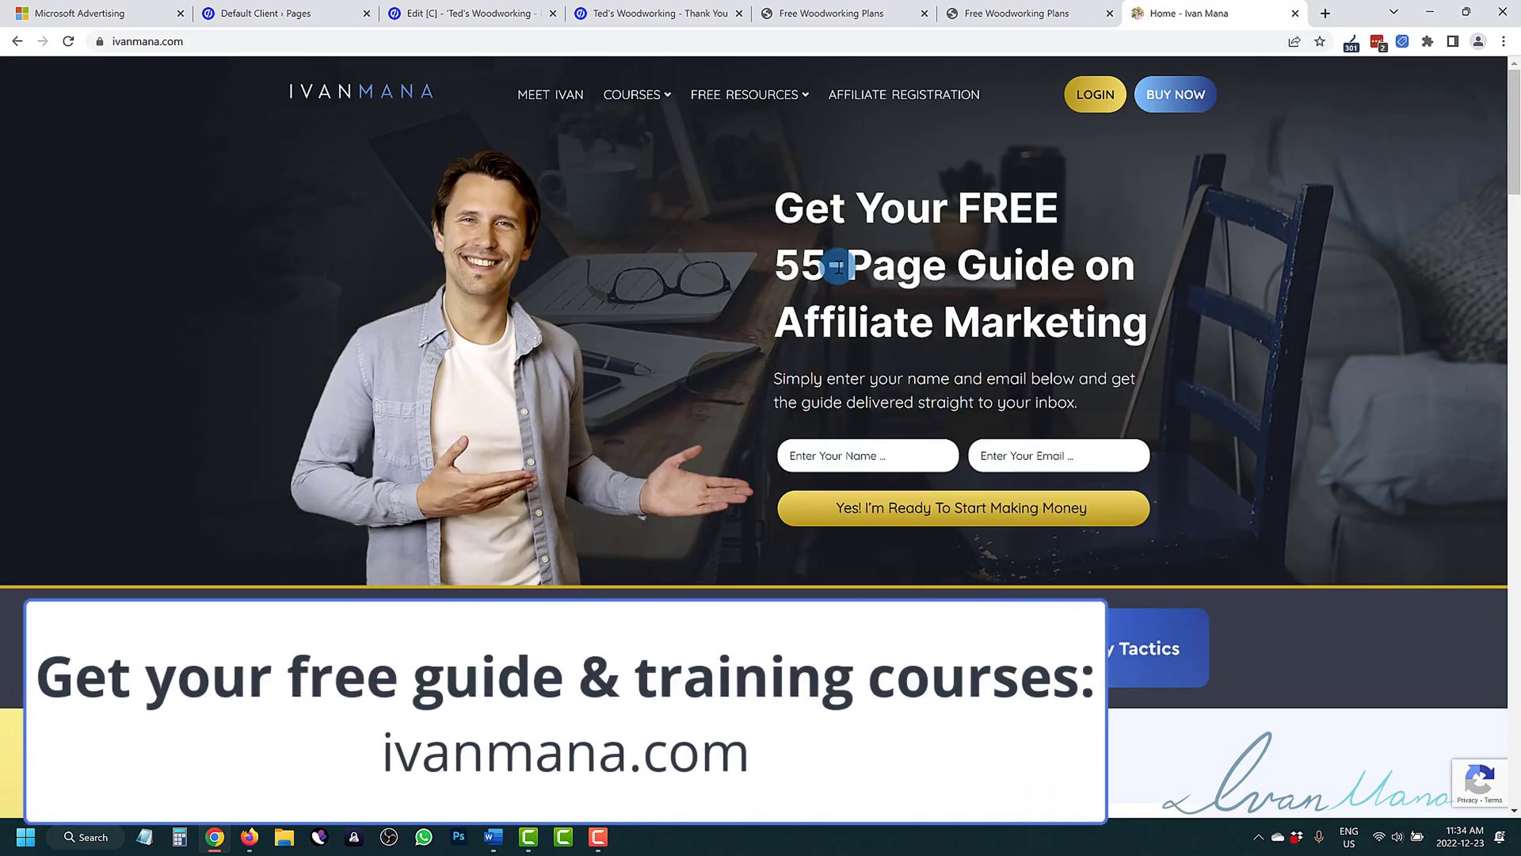
pyautogui.moveTo(837, 266); pyautogui.dragTo(973, 329)
pyautogui.click(973, 329)
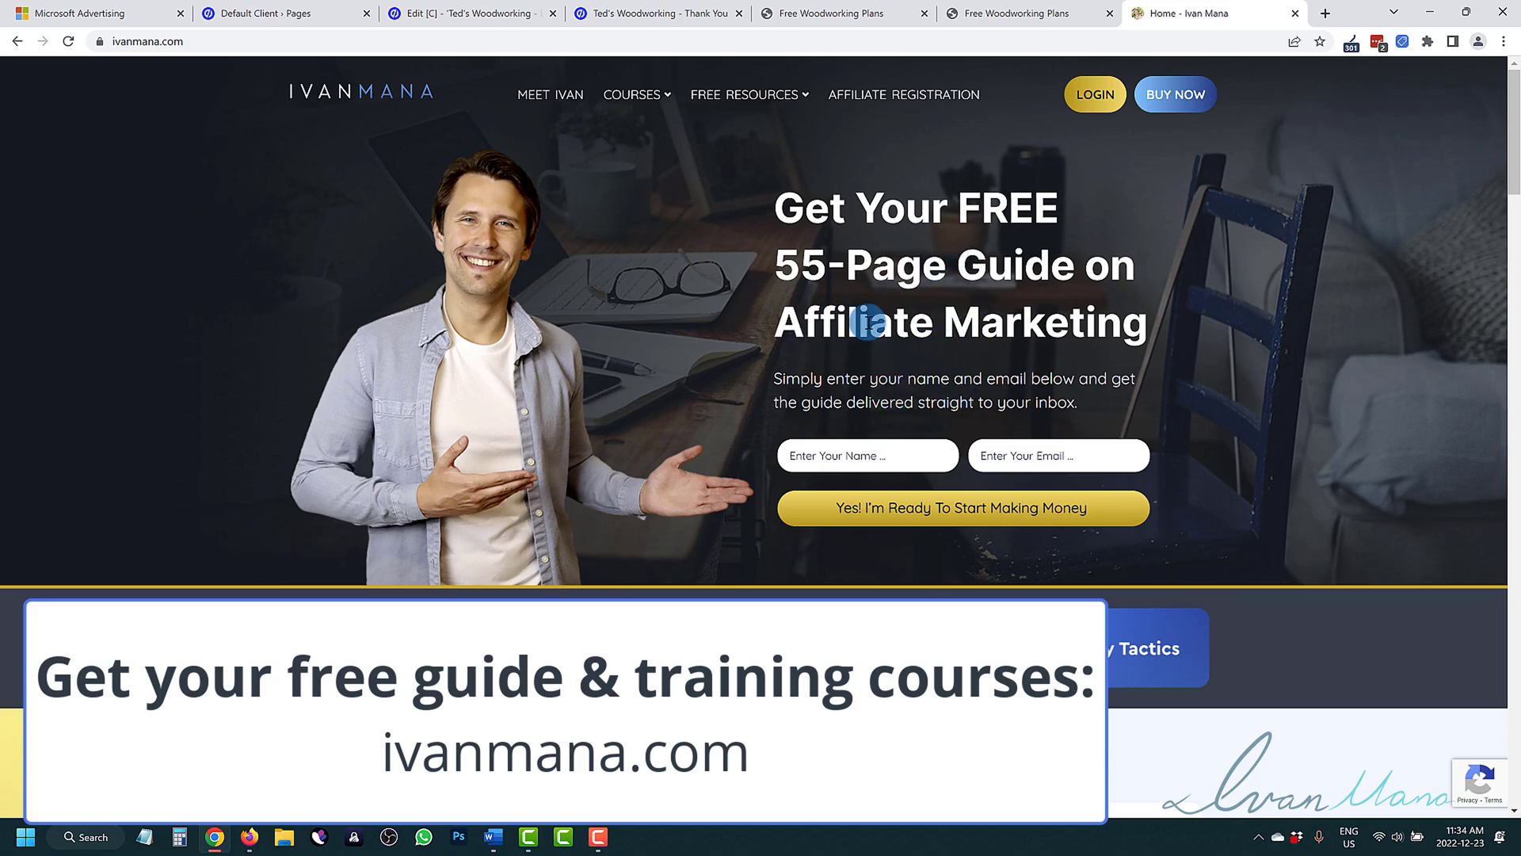
pyautogui.moveTo(641, 103)
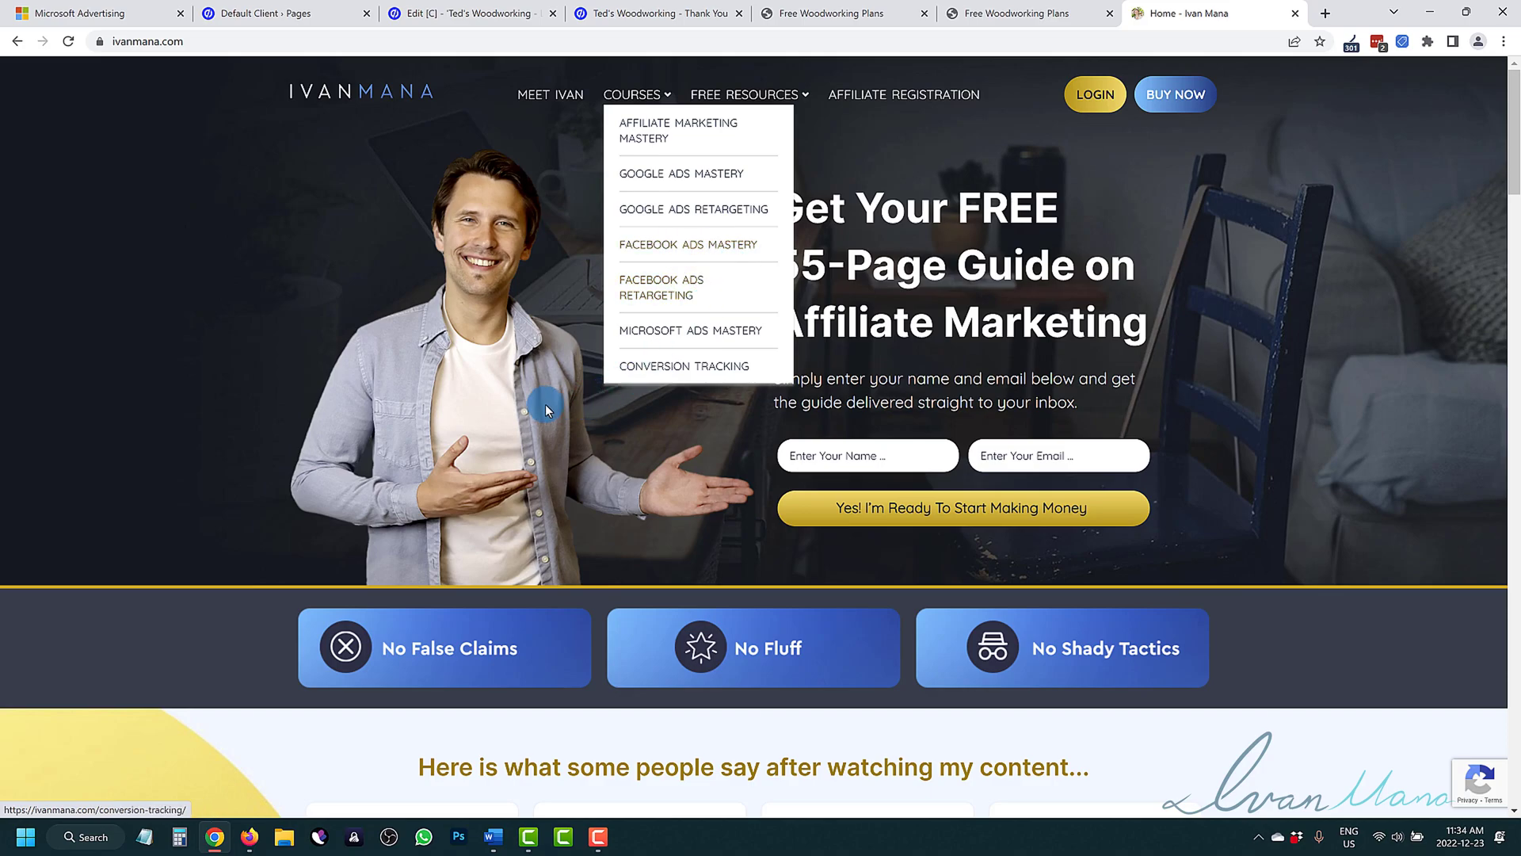
pyautogui.click(485, 408)
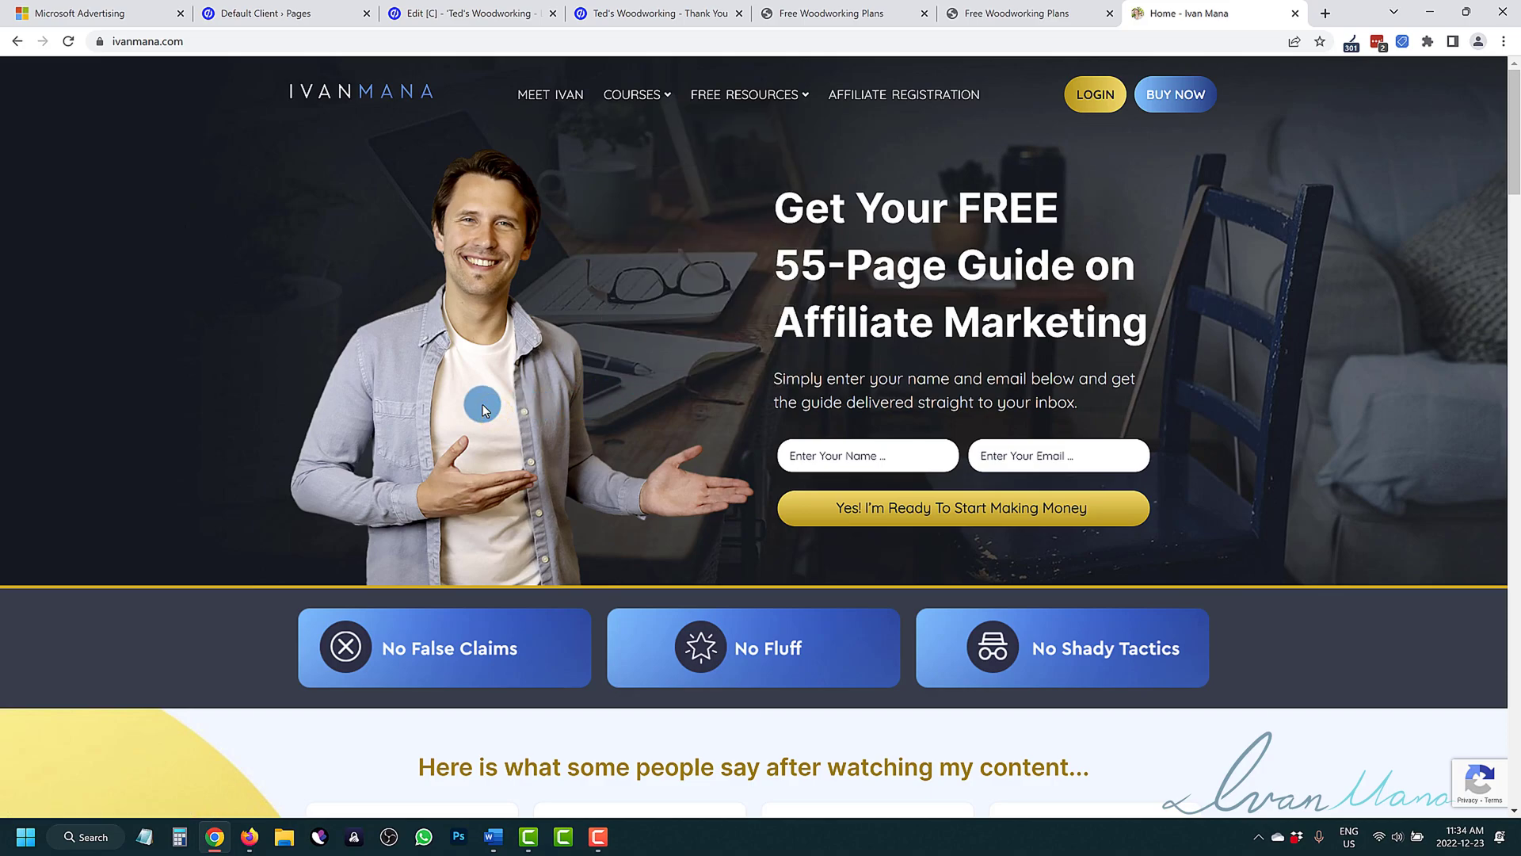